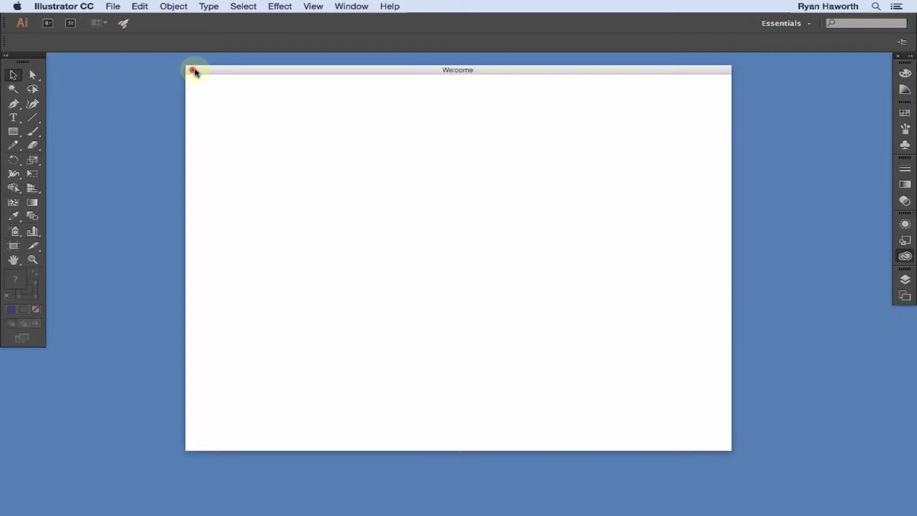
# Close the Welcome window and collapse the tool set to a single column.
pyautogui.click(192, 70)
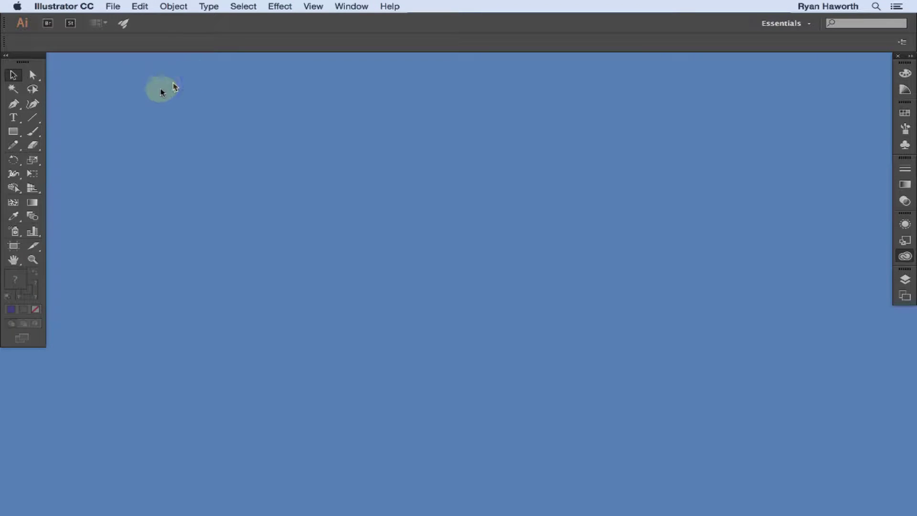
pyautogui.click(7, 56)
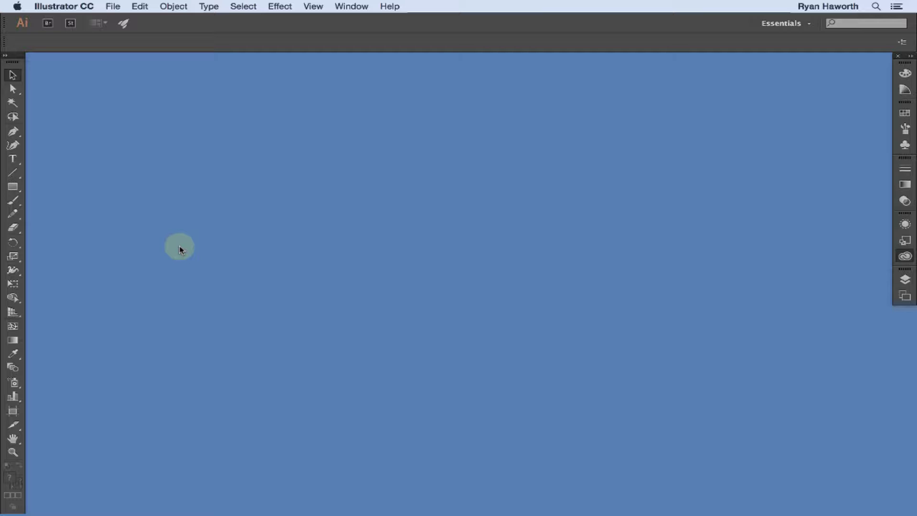
# Create a new single-artboard Letter document in landscape orientation, 792 by 612 pt, with CMYK color mode.
pyautogui.press('super+n')
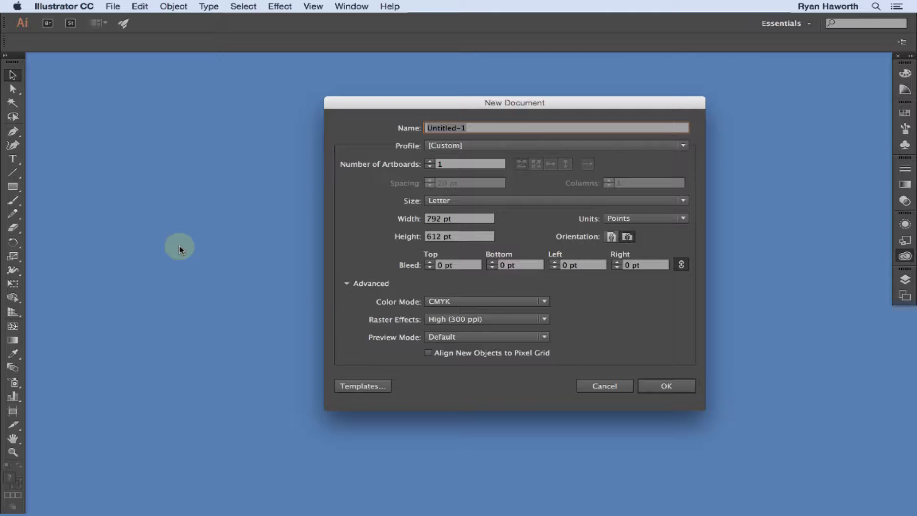
pyautogui.press('Return')
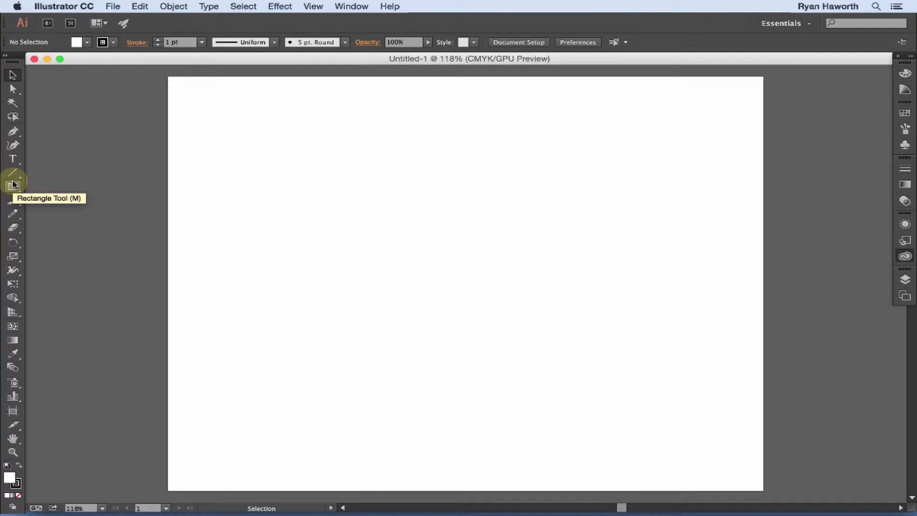
# Try the Line Segment tool by drawing two horizontal lines across the upper artboard, removing each one.
pyautogui.press('\\')
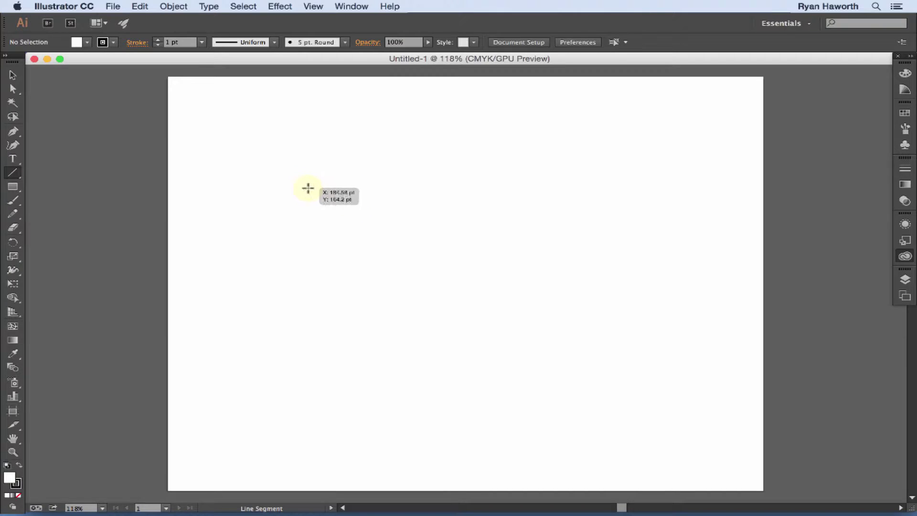
pyautogui.moveTo(308, 187); pyautogui.dragTo(560, 196)
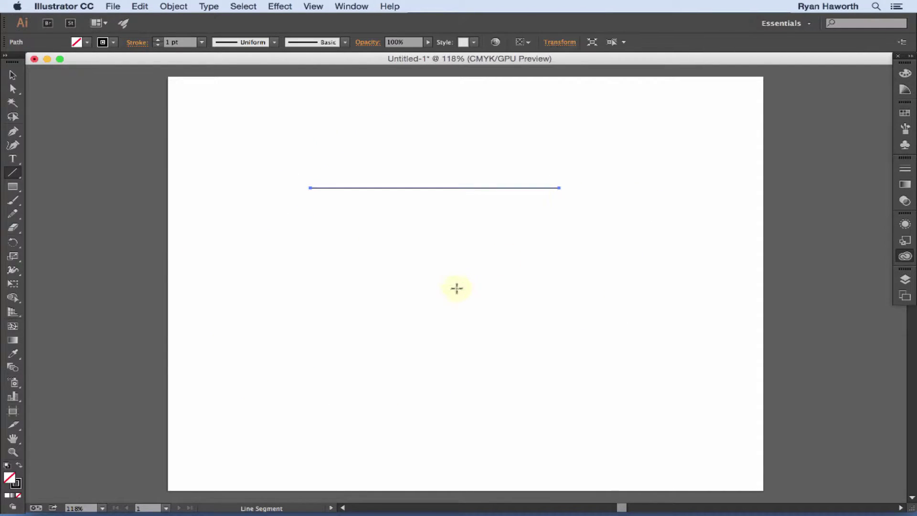
pyautogui.press('super+z')
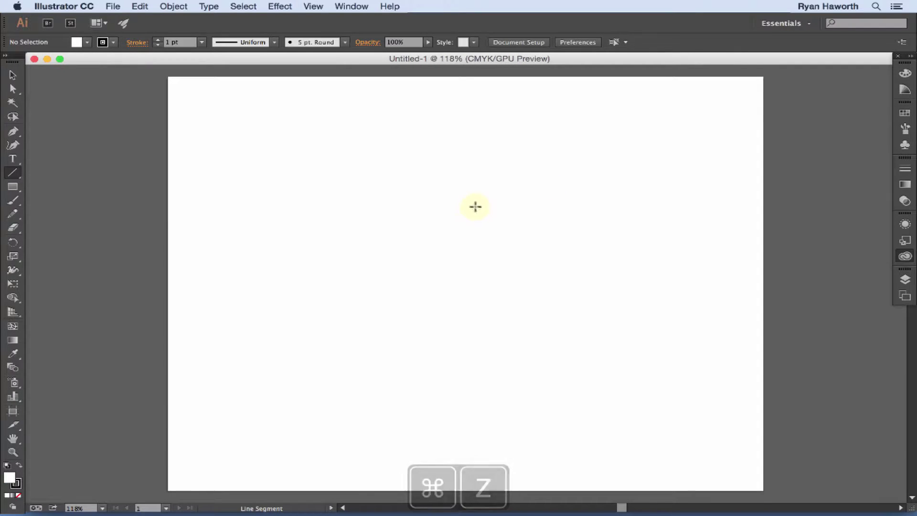
pyautogui.moveTo(446, 201); pyautogui.dragTo(277, 193)
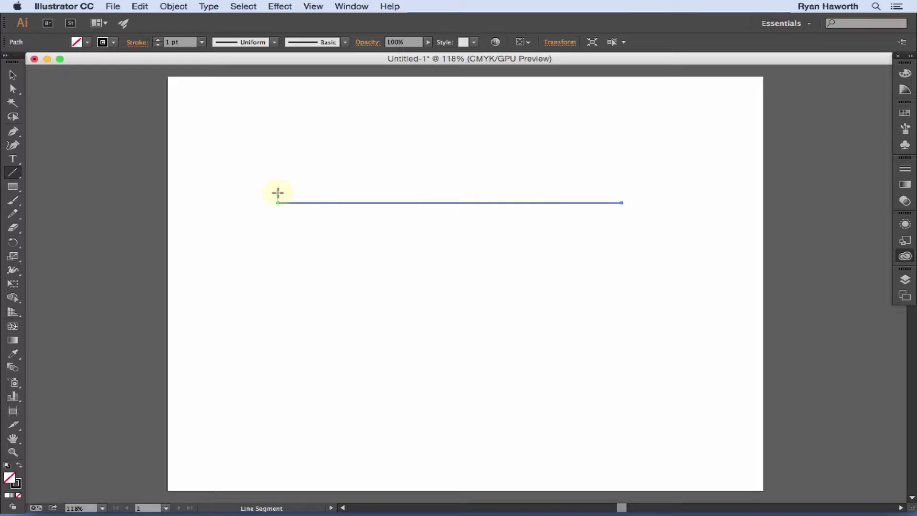
pyautogui.press('BackSpace')
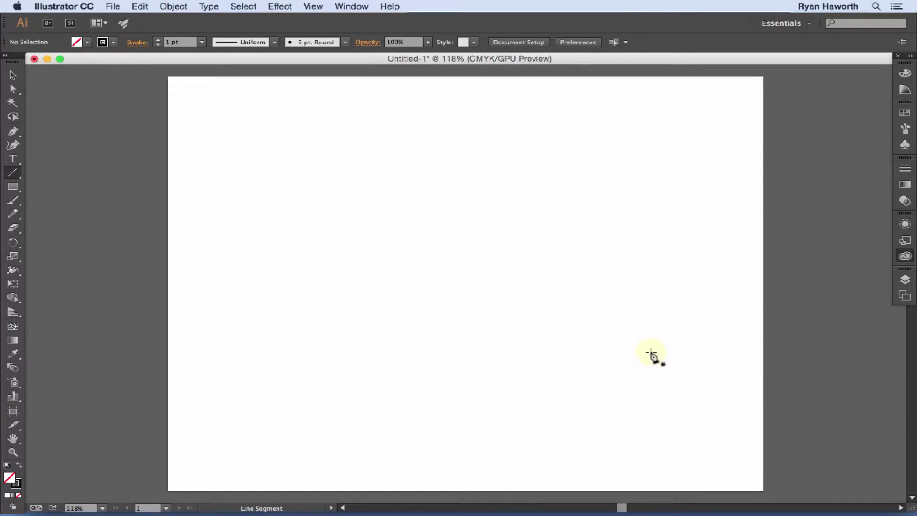
# Draw a closed dome shape in the upper artboard with the Pen tool, with a curved top and a straight base.
pyautogui.press('p')
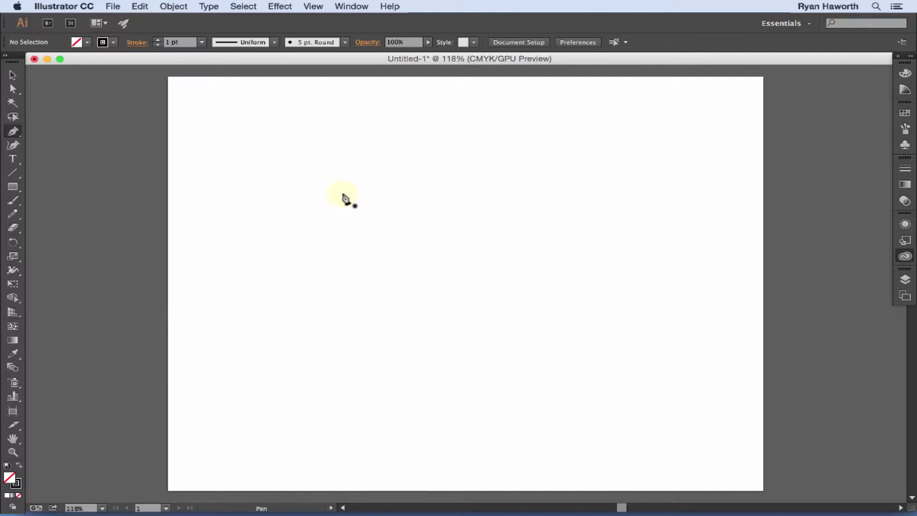
pyautogui.click(277, 182)
pyautogui.moveTo(361, 129); pyautogui.dragTo(446, 129)
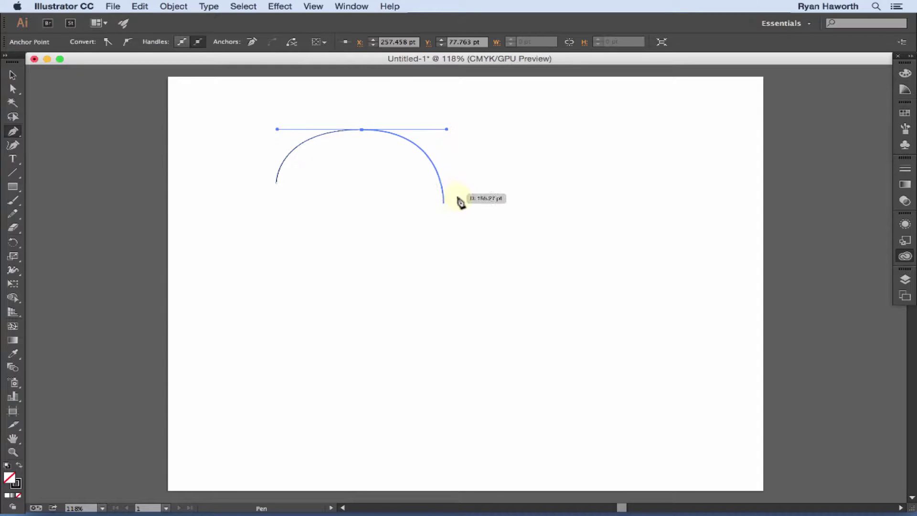
pyautogui.click(433, 194)
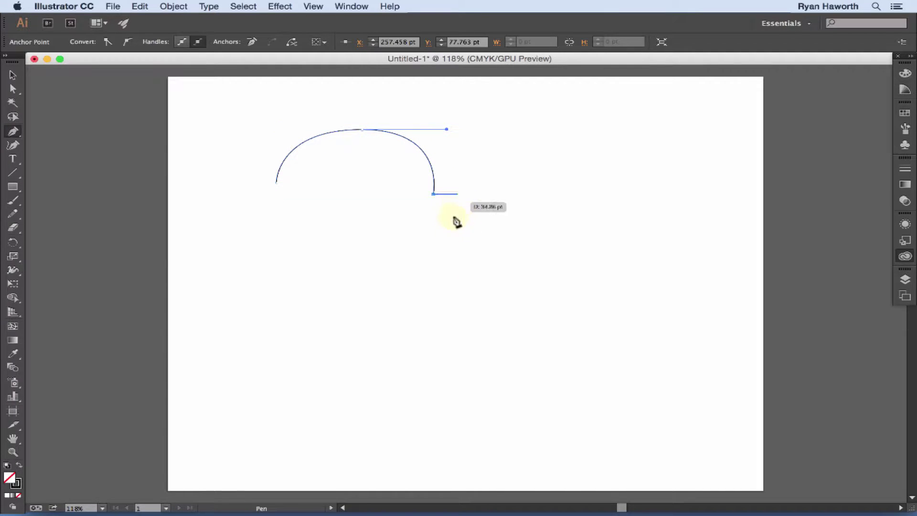
pyautogui.click(276, 182)
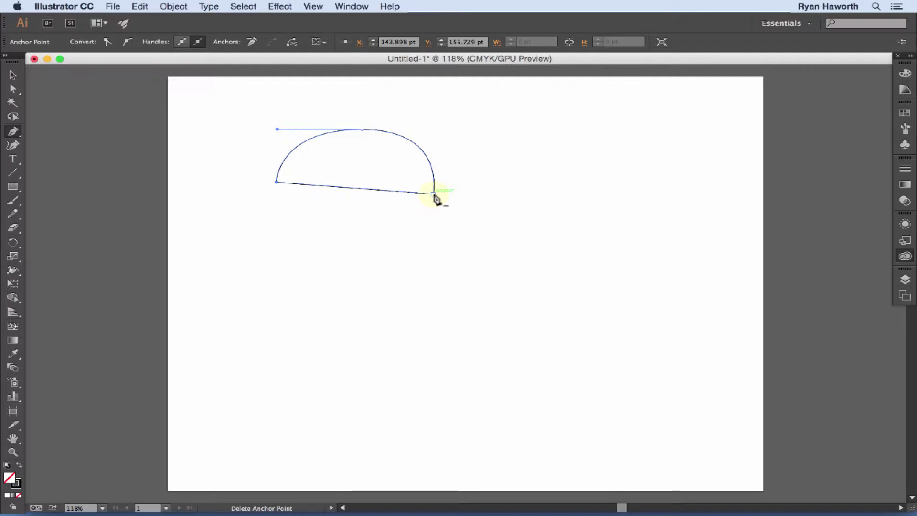
# Add an anchor point midway along the dome's straight base and move it down and left to about X 184 pt, Y 218 pt.
pyautogui.click(355, 189)
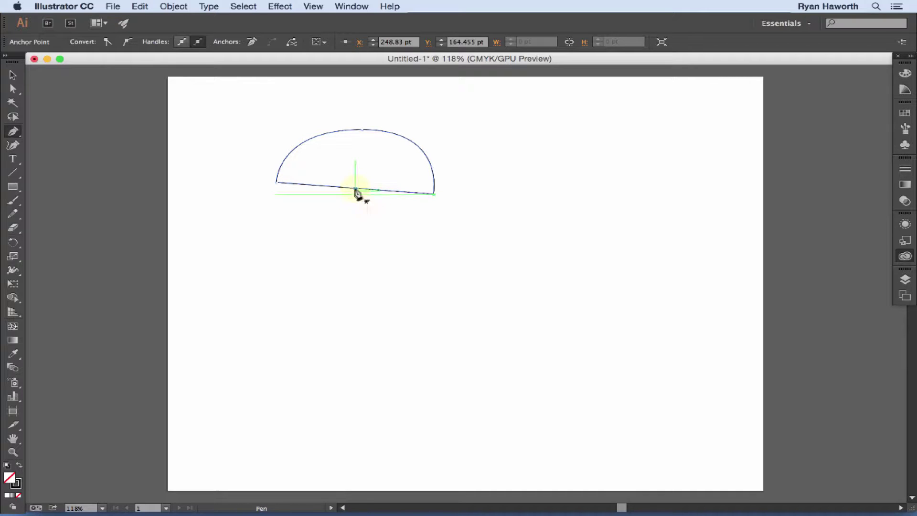
pyautogui.press('super')
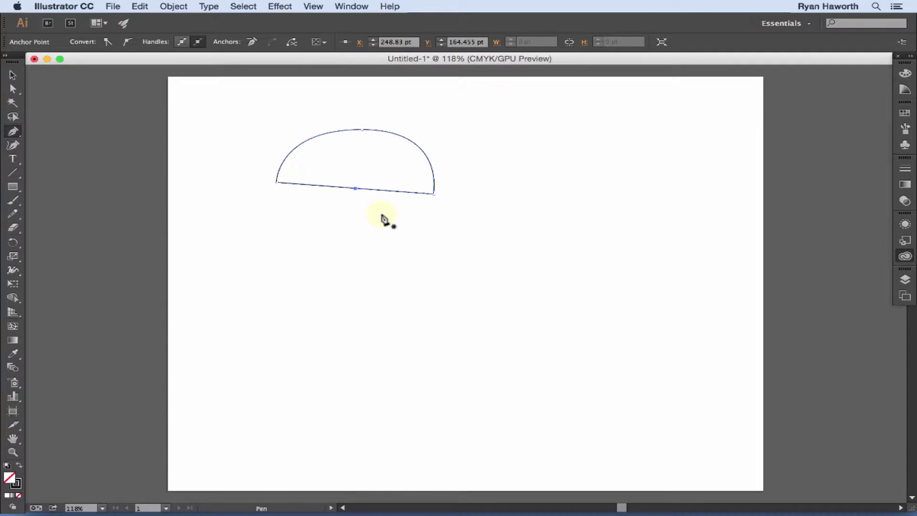
pyautogui.press('super')
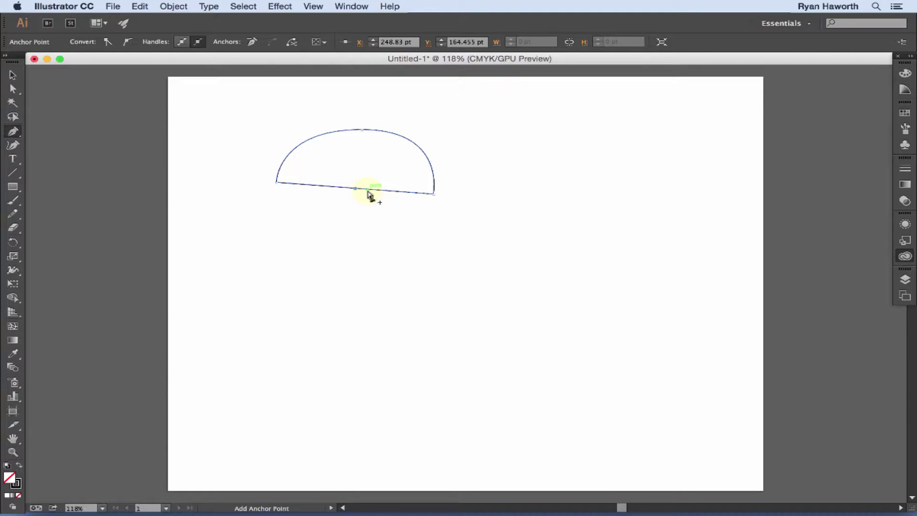
pyautogui.press('a')
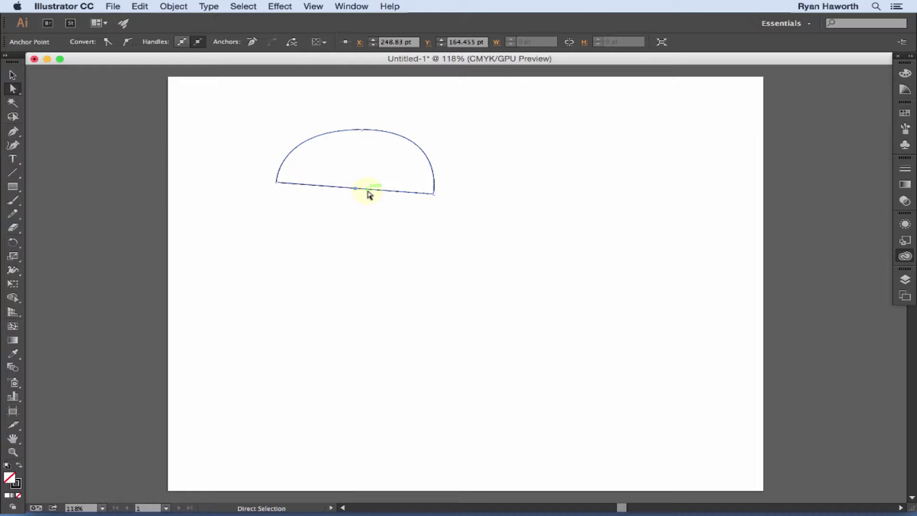
pyautogui.press('p')
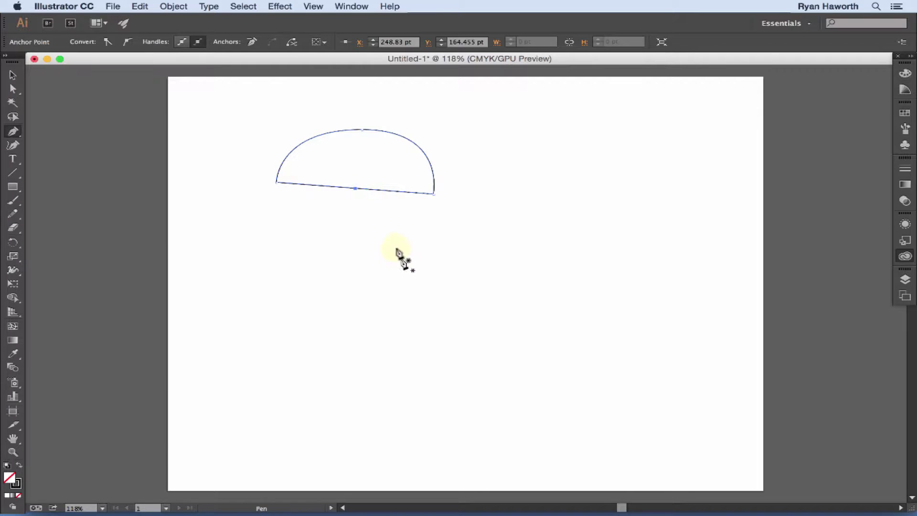
pyautogui.press('super')
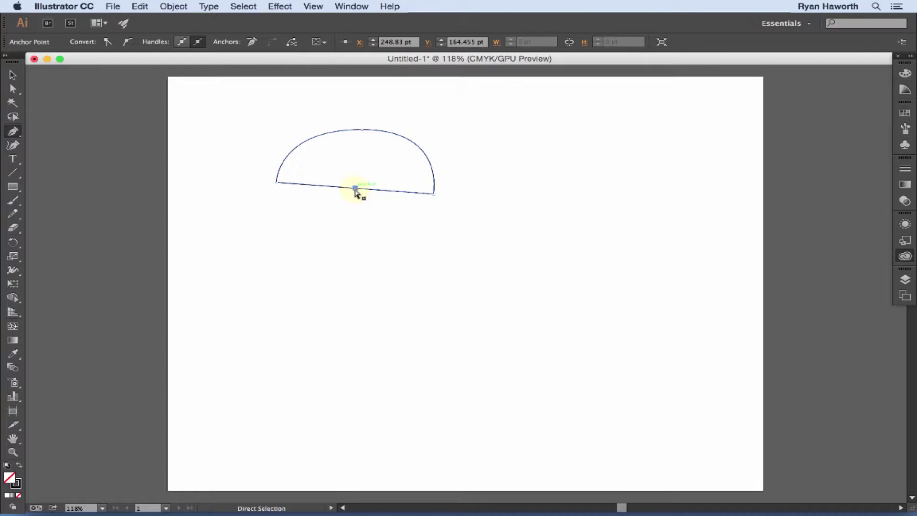
pyautogui.moveTo(355, 188); pyautogui.dragTo(307, 224)
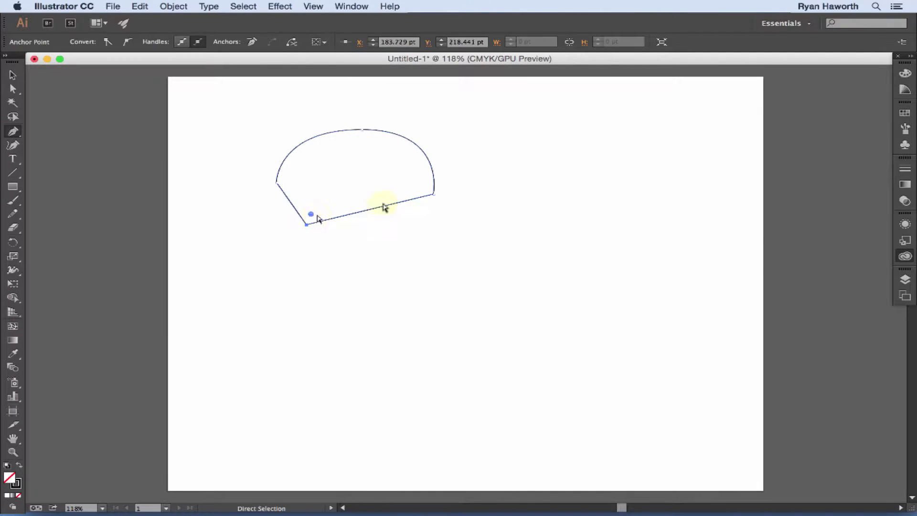
# Convert the dome's lowest corner anchor to a smooth point by pulling out its direction handles.
pyautogui.press('alt')
pyautogui.moveTo(306, 224); pyautogui.dragTo(265, 216)
pyautogui.click(306, 224)
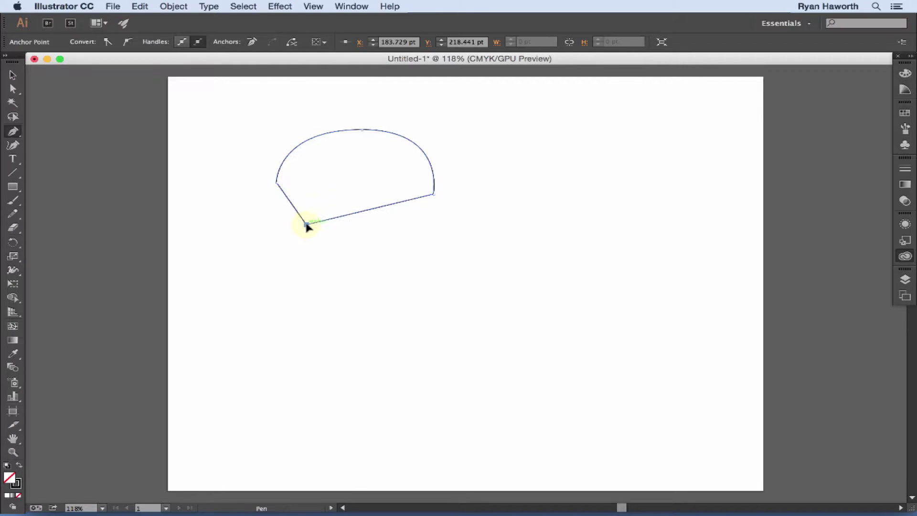
pyautogui.moveTo(304, 225); pyautogui.dragTo(256, 210)
pyautogui.click(307, 225)
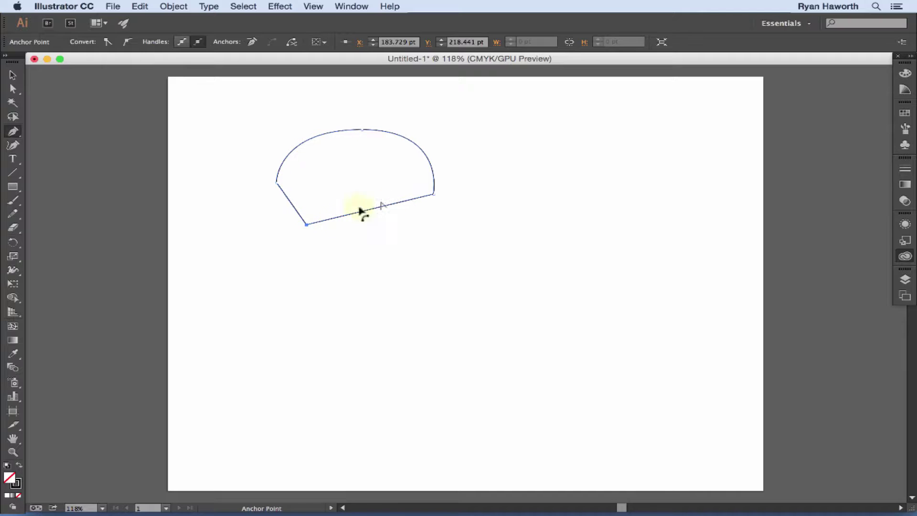
pyautogui.moveTo(305, 223); pyautogui.dragTo(268, 229)
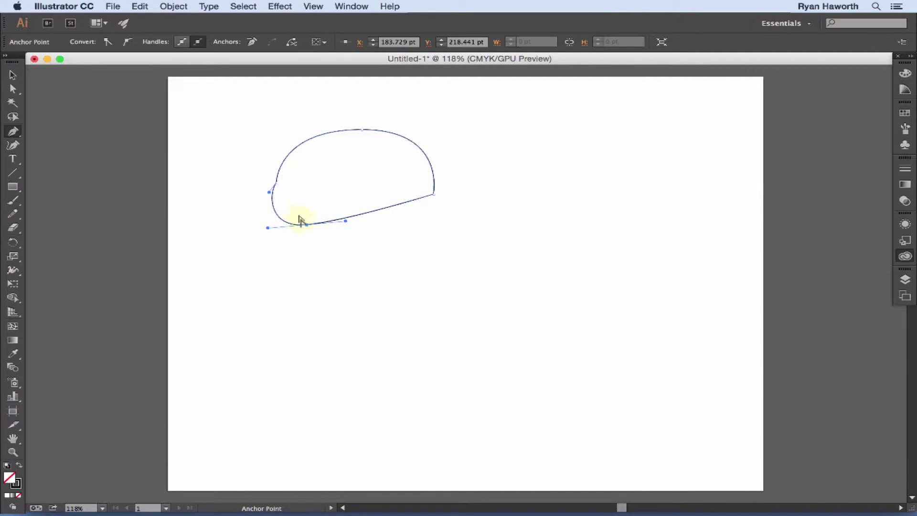
# Draw a large unfilled ellipse with a 1 pt black stroke, slightly left of the artboard's center.
pyautogui.press('p')
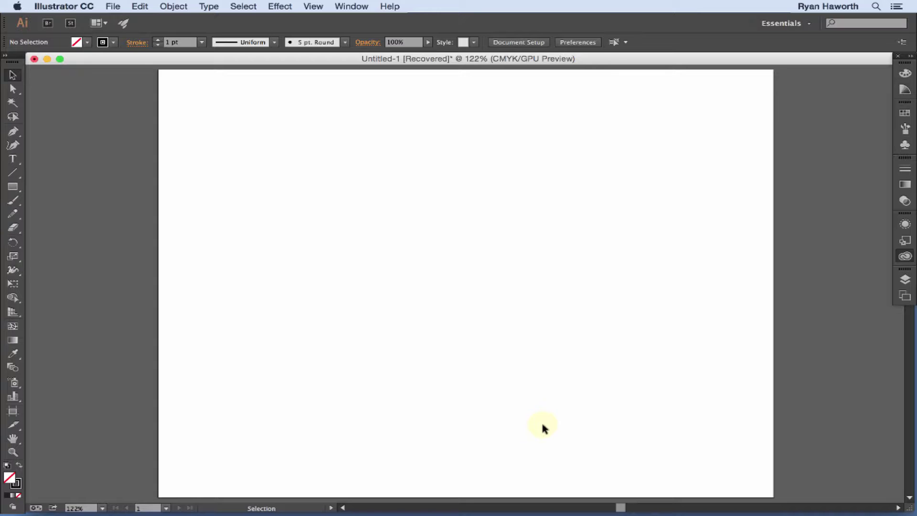
pyautogui.press('l')
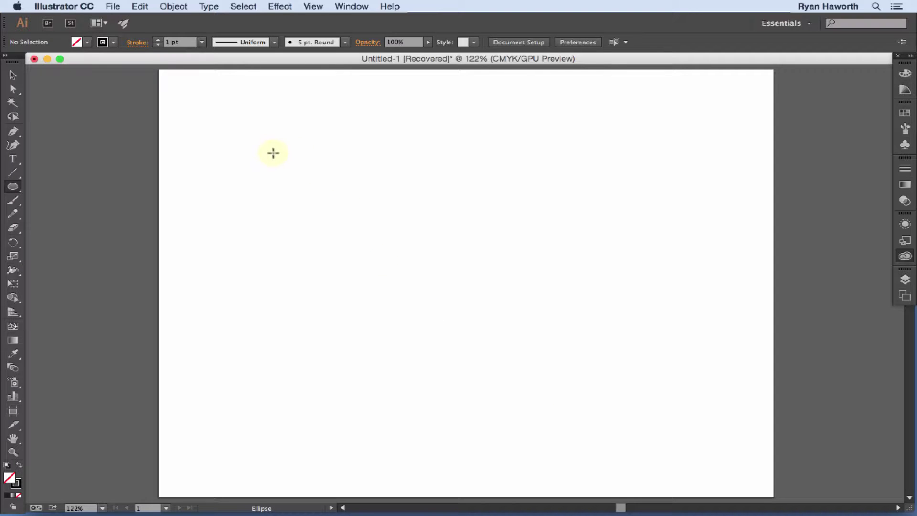
pyautogui.moveTo(273, 153); pyautogui.dragTo(525, 335)
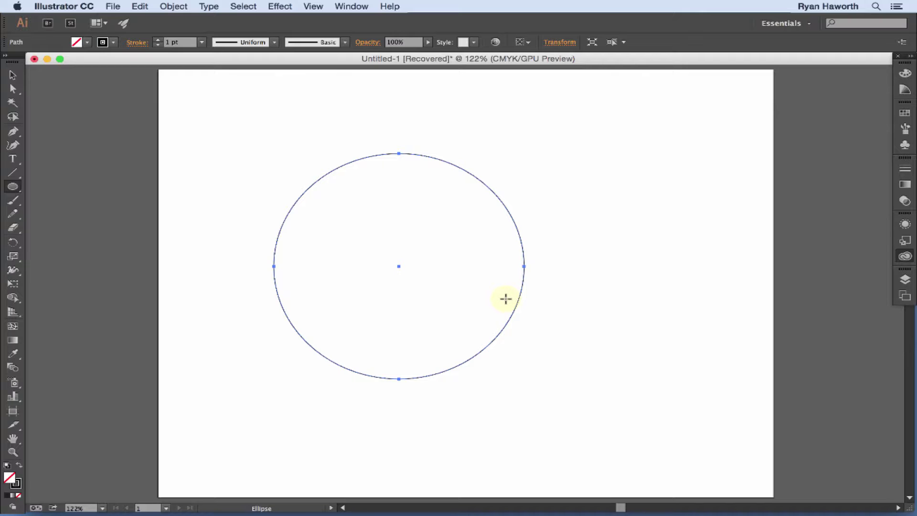
# Draw an open peaked curve with the Pen tool across the ellipse, extending slightly past both sides, and deselect it.
pyautogui.press('p')
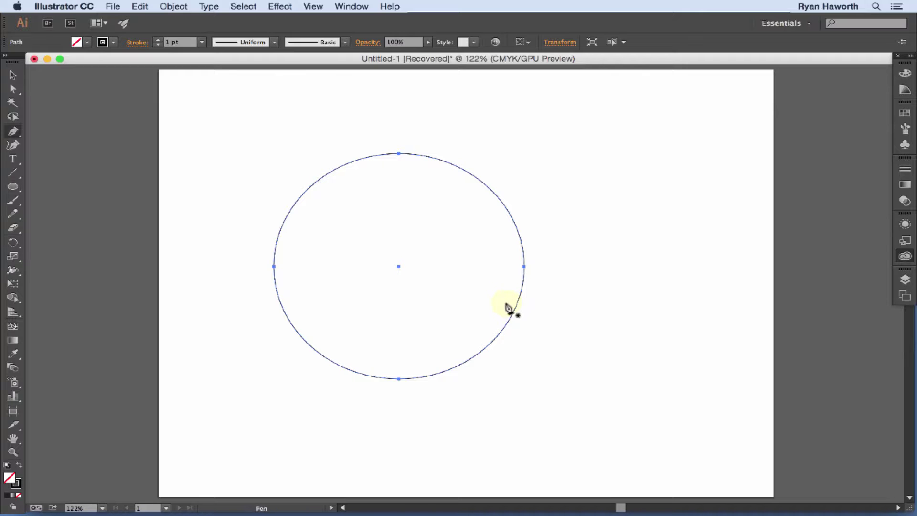
pyautogui.click(259, 266)
pyautogui.moveTo(396, 218); pyautogui.dragTo(419, 177)
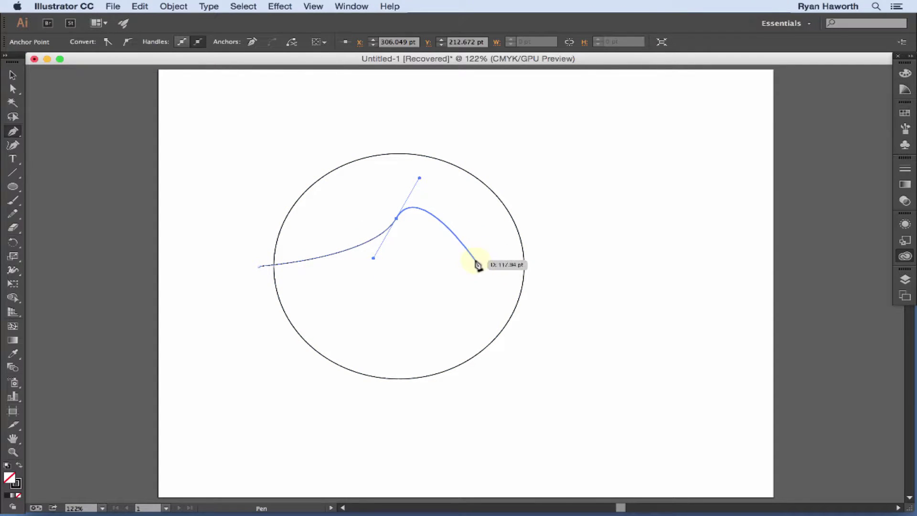
pyautogui.moveTo(535, 270); pyautogui.dragTo(646, 270)
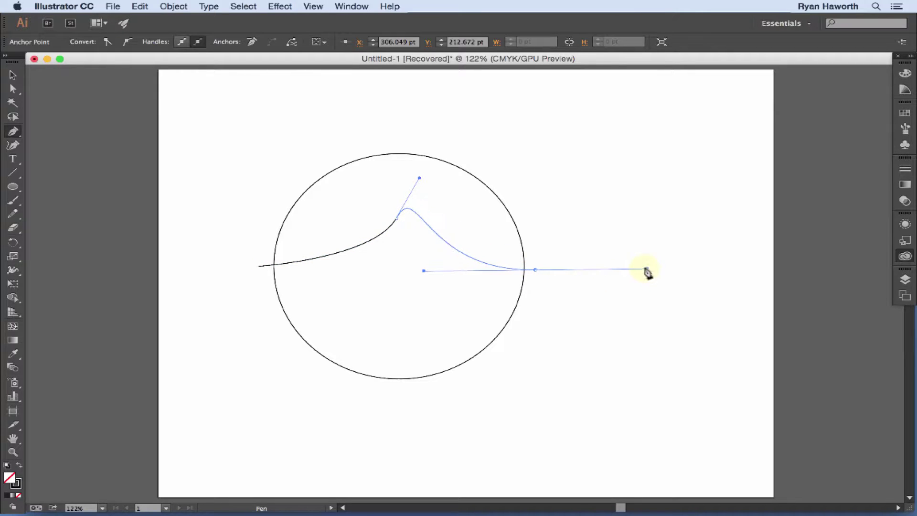
pyautogui.press('super')
pyautogui.keyDown('super'); pyautogui.click(549, 318); pyautogui.keyUp('super')
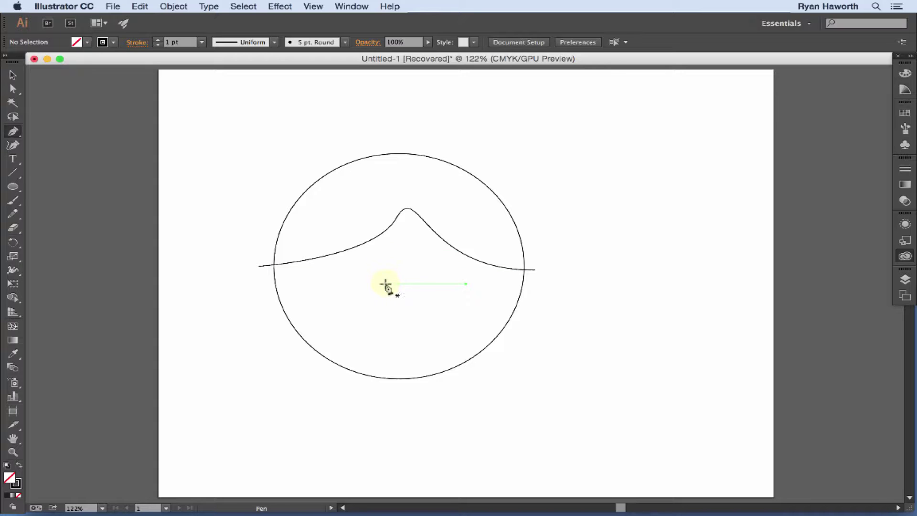
# Draw a small solid black round eye without stroke under the curve's peak and duplicate it horizontally to its right.
pyautogui.press('l')
pyautogui.moveTo(373, 254); pyautogui.dragTo(403, 280)
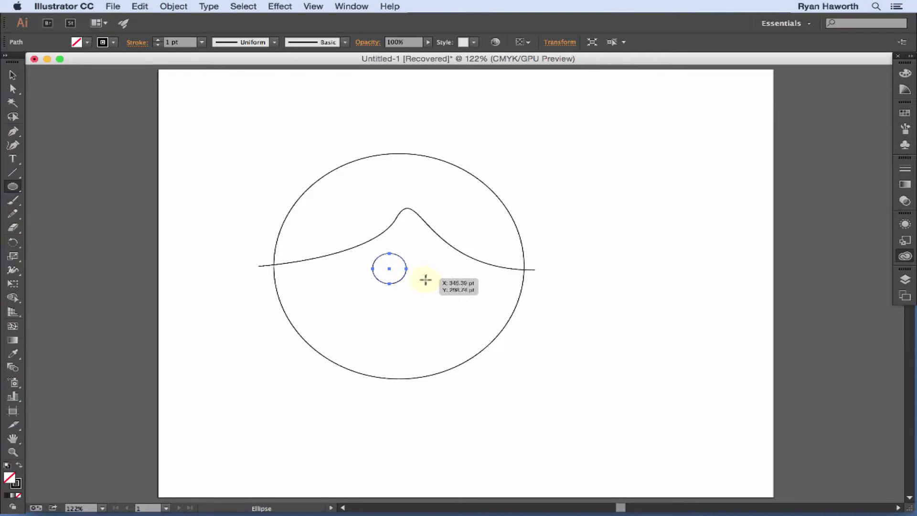
pyautogui.hotkey('shift', 'x')
pyautogui.press('v')
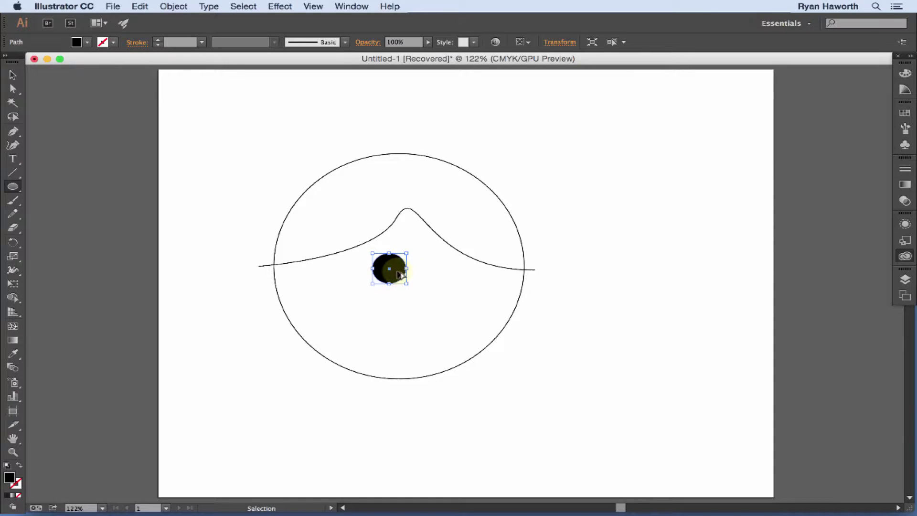
pyautogui.moveTo(400, 275); pyautogui.dragTo(445, 275)
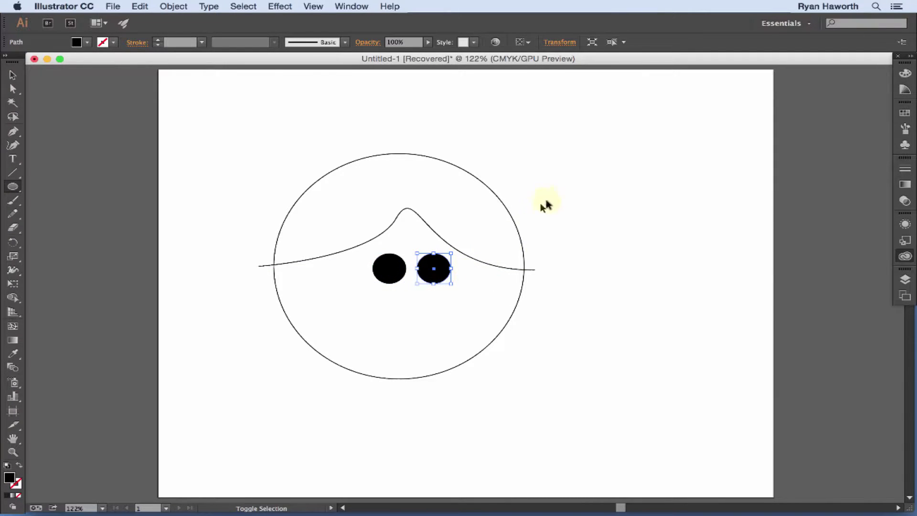
pyautogui.click(537, 227)
# Draw a closed, black-filled crescent smile below the eyes with the Pen tool and deselect it.
pyautogui.press('p')
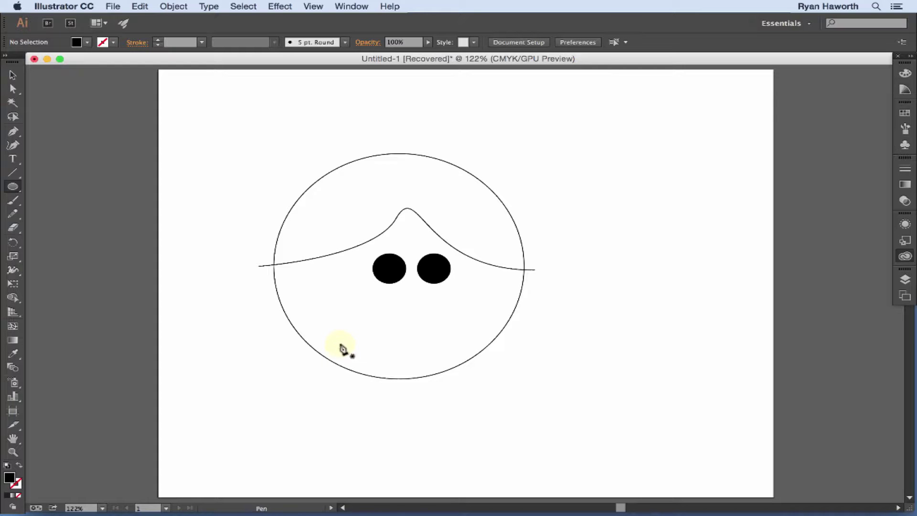
pyautogui.click(321, 292)
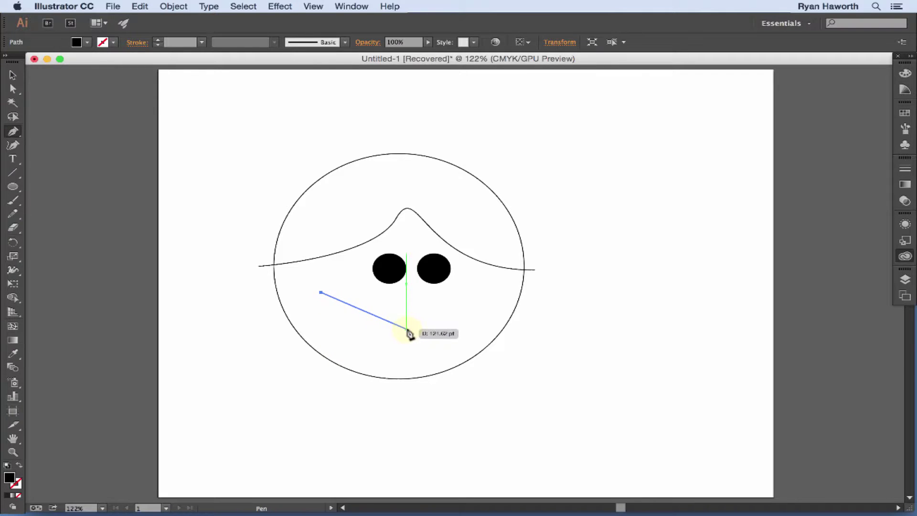
pyautogui.moveTo(406, 330); pyautogui.dragTo(324, 335)
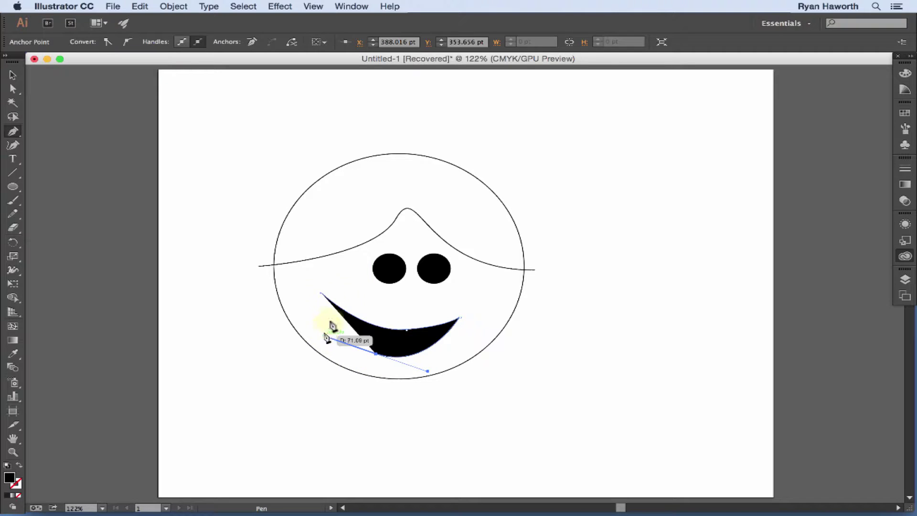
pyautogui.click(322, 292)
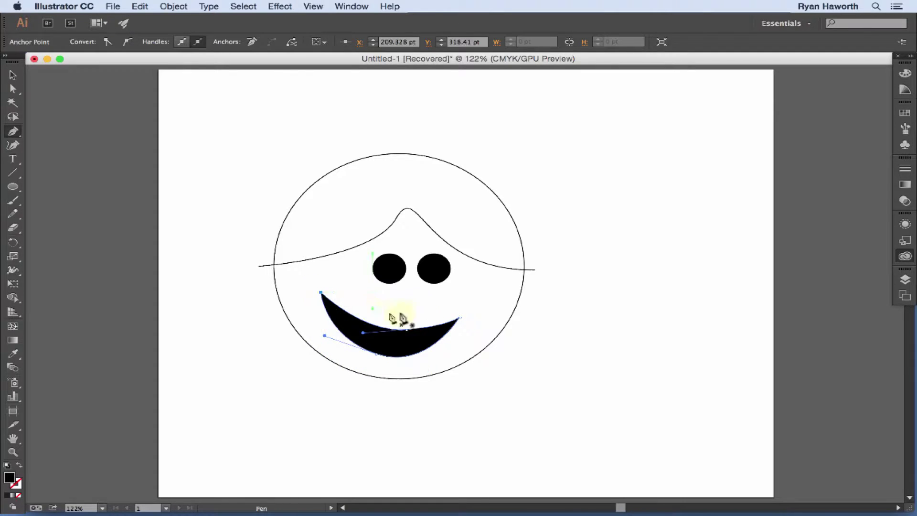
pyautogui.keyDown('super'); pyautogui.click(560, 299); pyautogui.keyUp('super')
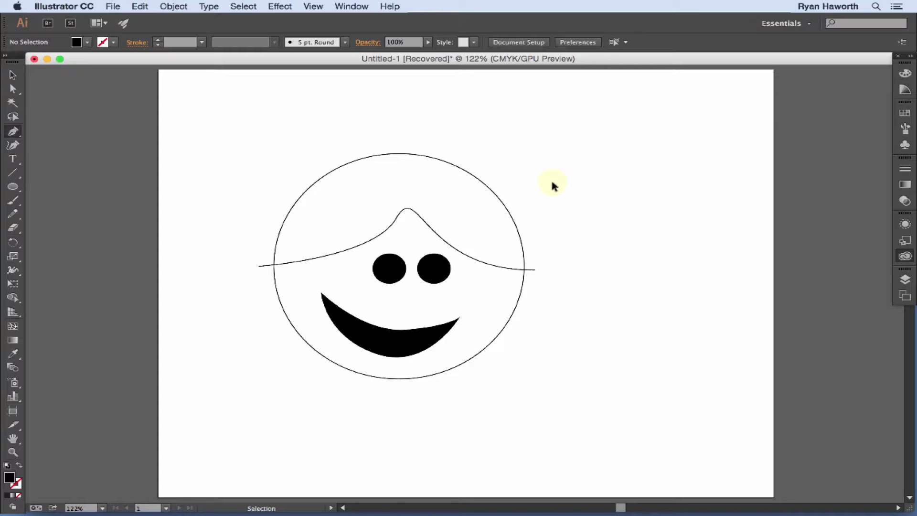
pyautogui.press('p')
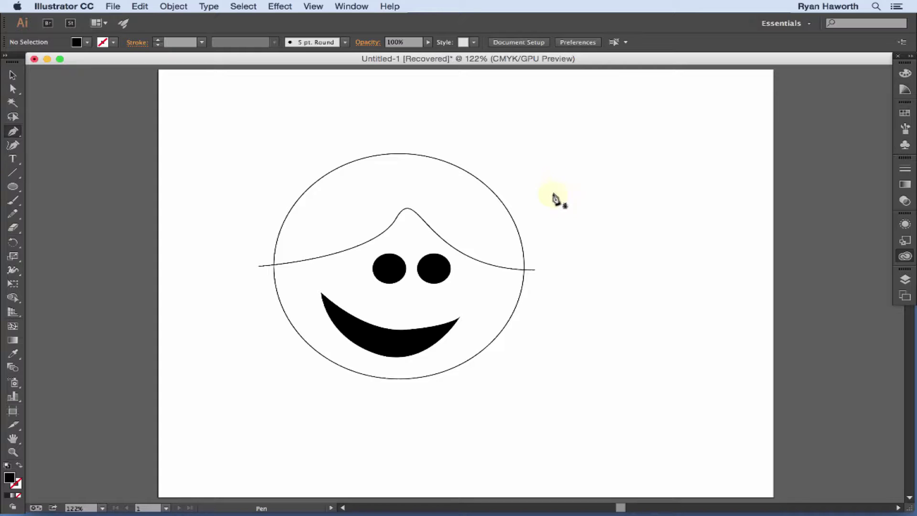
pyautogui.press('v')
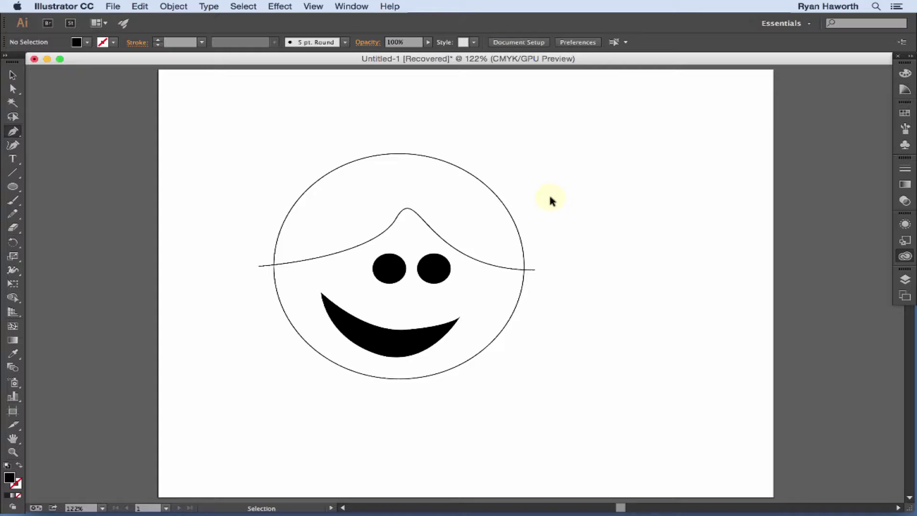
pyautogui.click(533, 274)
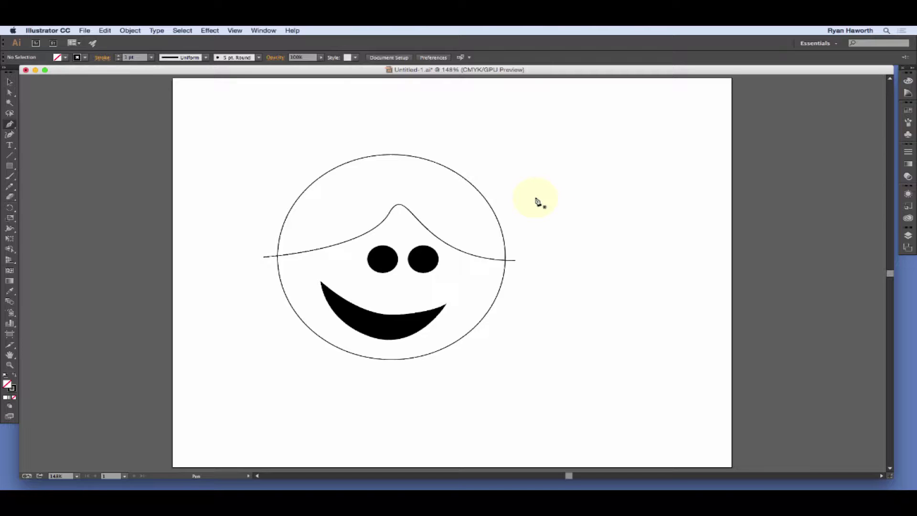
pyautogui.press('a')
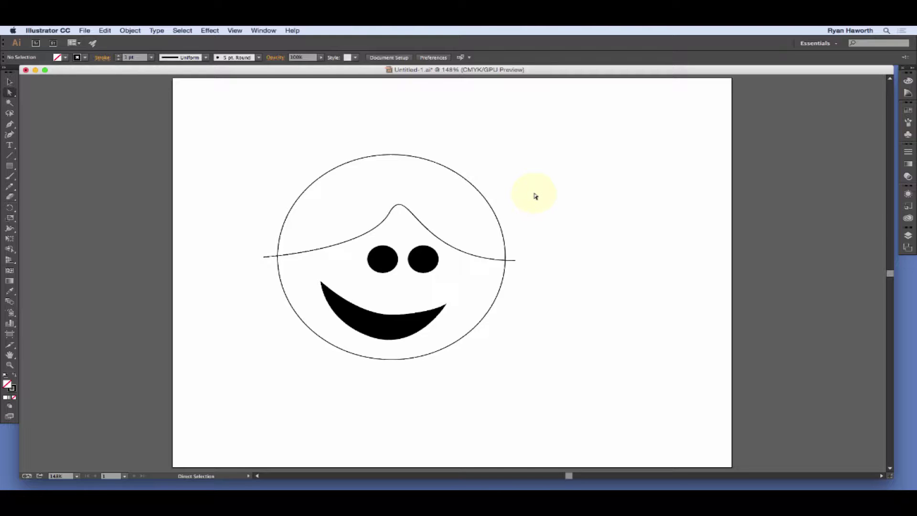
# Draw an open practice path of curved and straight Pen segments to the right of the face and deselect it.
pyautogui.press('p')
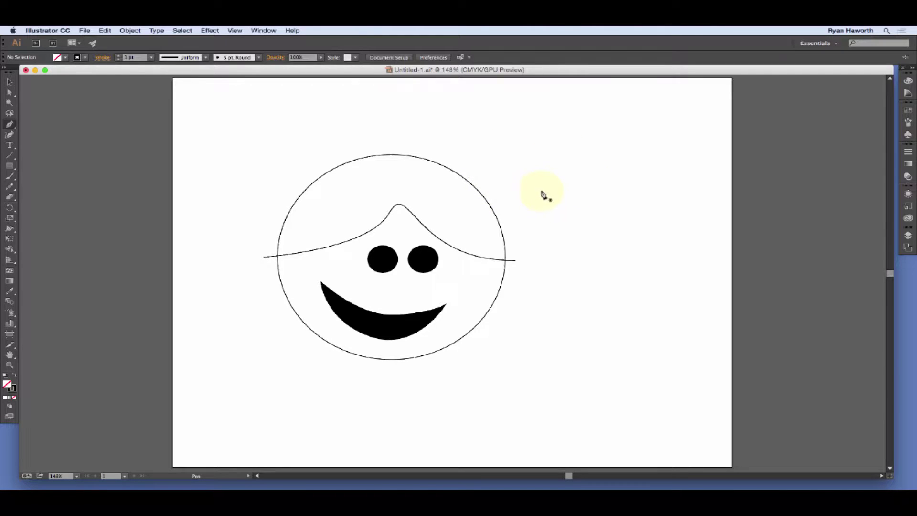
pyautogui.moveTo(543, 193); pyautogui.dragTo(620, 204)
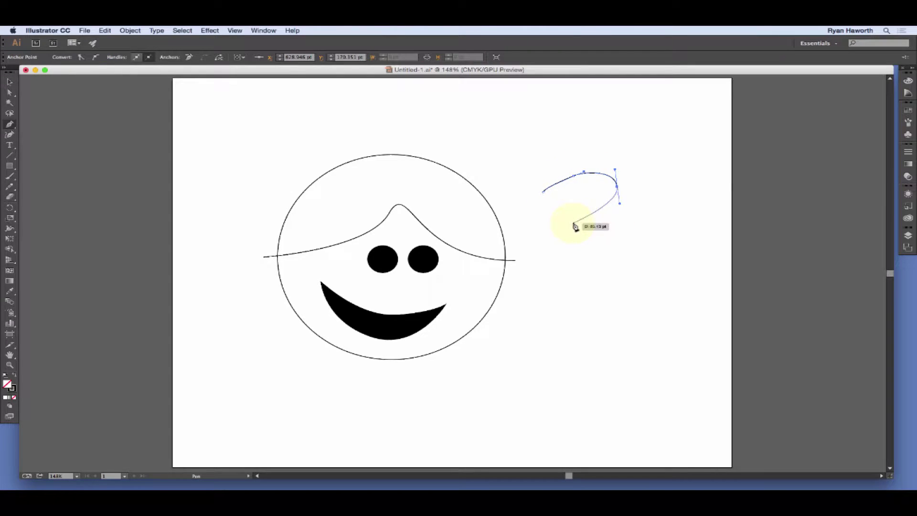
pyautogui.moveTo(574, 224); pyautogui.dragTo(560, 220)
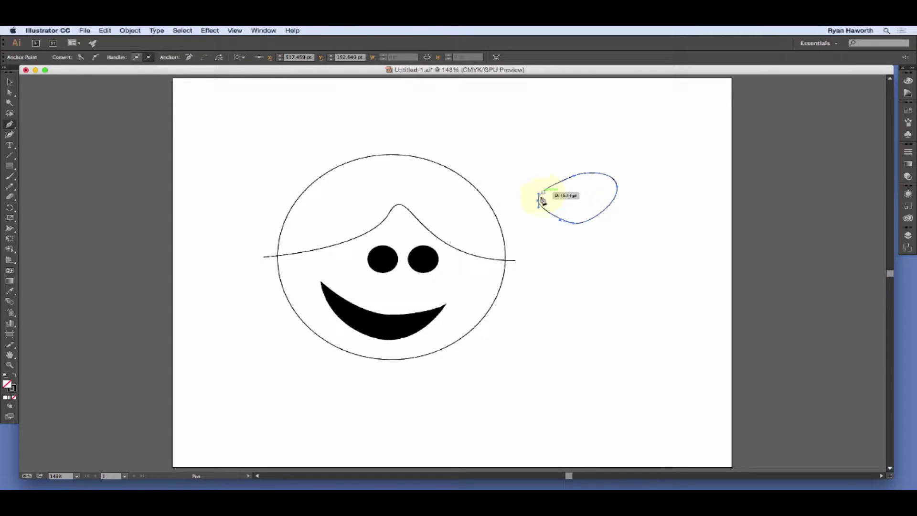
pyautogui.click(539, 201)
pyautogui.click(528, 173)
pyautogui.click(534, 147)
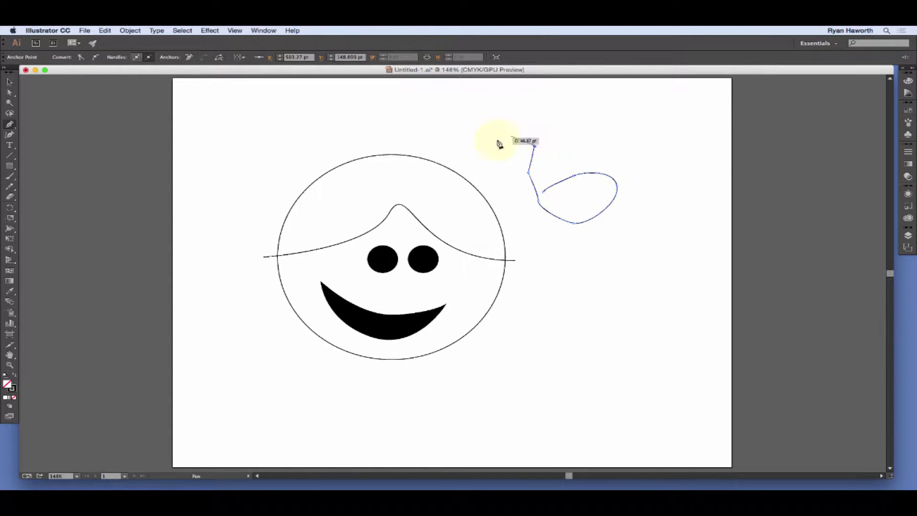
pyautogui.click(496, 145)
pyautogui.click(510, 180)
pyautogui.click(575, 241)
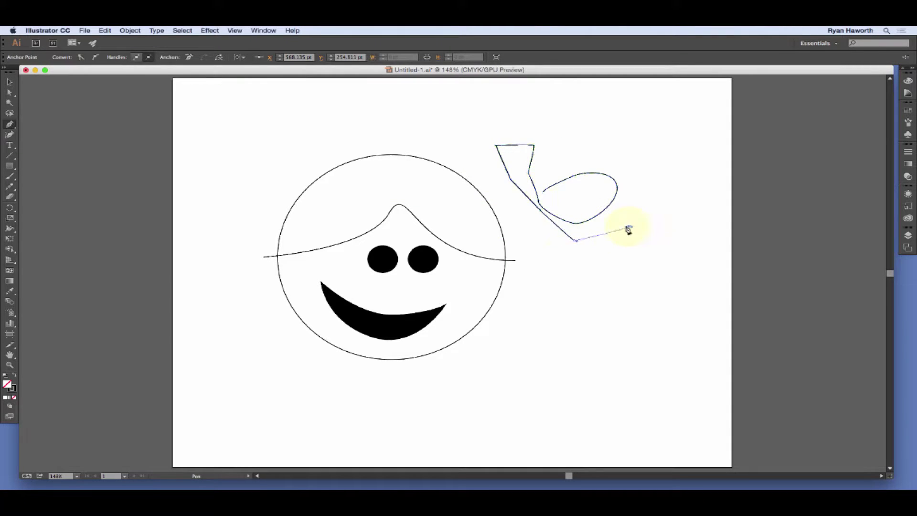
pyautogui.click(629, 227)
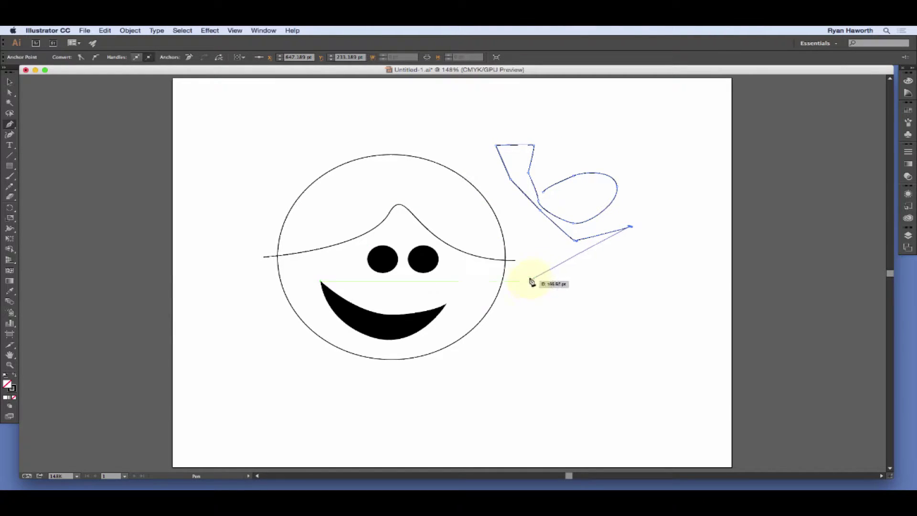
pyautogui.keyDown('super'); pyautogui.click(557, 258); pyautogui.keyUp('super')
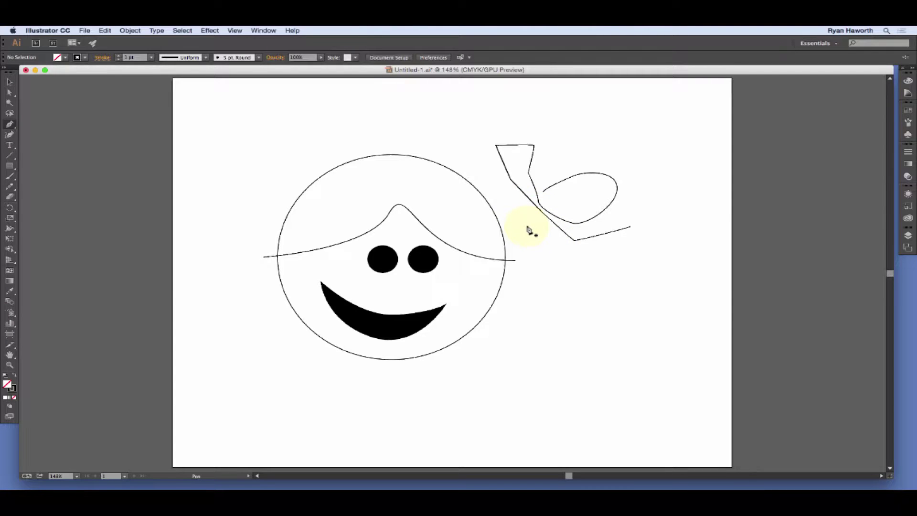
# Reshape the practice path by moving its lower end anchor down and pulling two anchors on its lower-left side outward.
pyautogui.press('super')
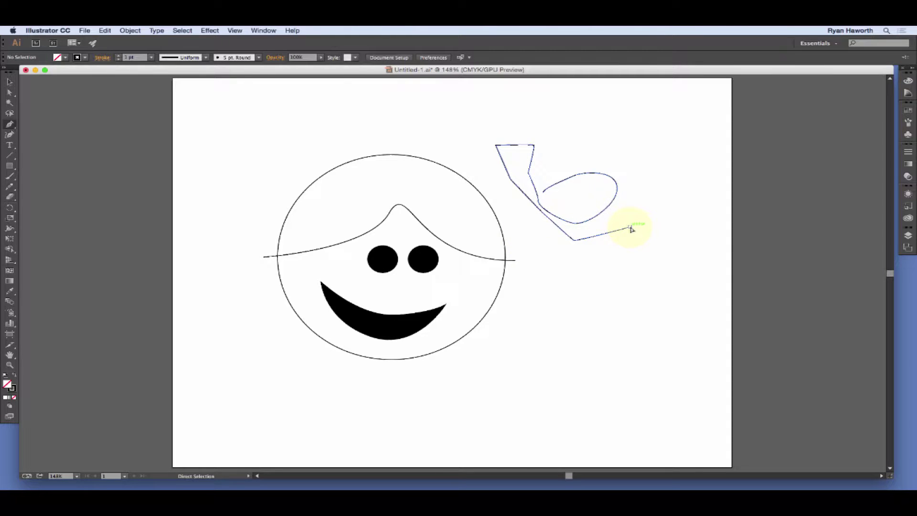
pyautogui.moveTo(630, 229); pyautogui.dragTo(610, 258)
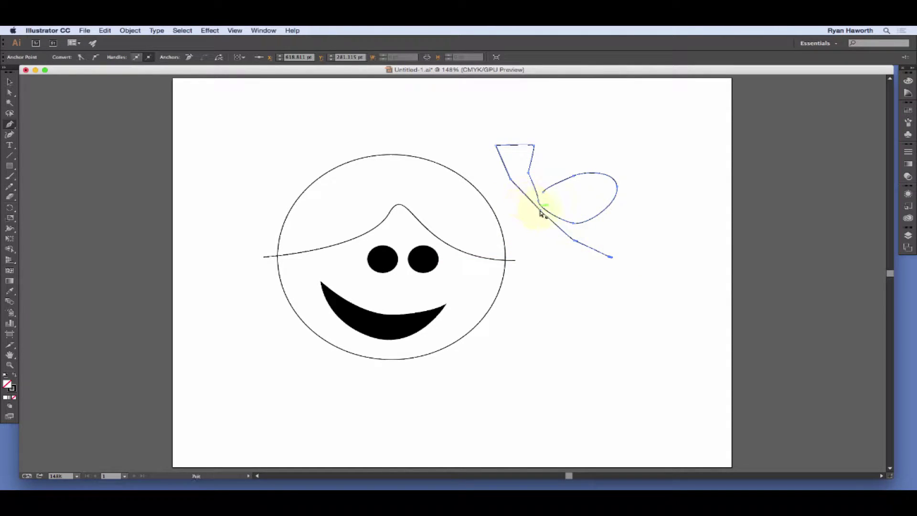
pyautogui.moveTo(546, 212); pyautogui.dragTo(524, 227)
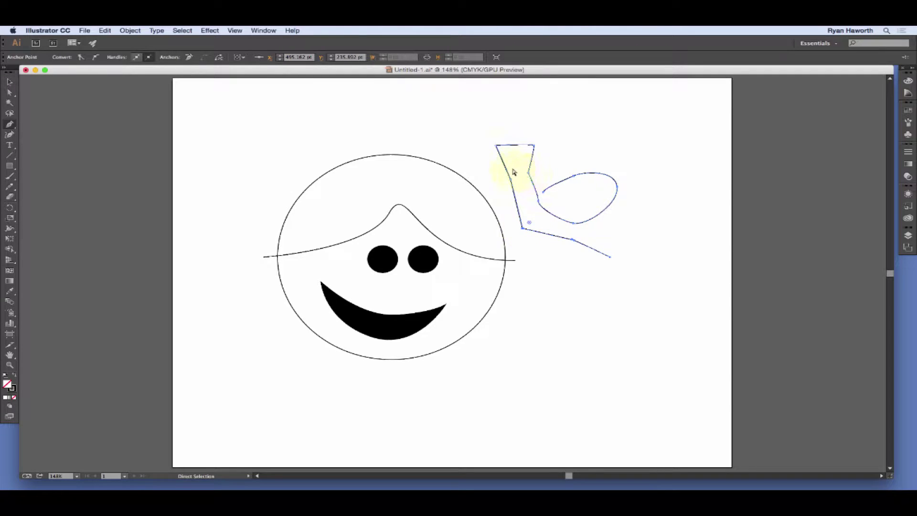
pyautogui.moveTo(511, 181); pyautogui.dragTo(497, 179)
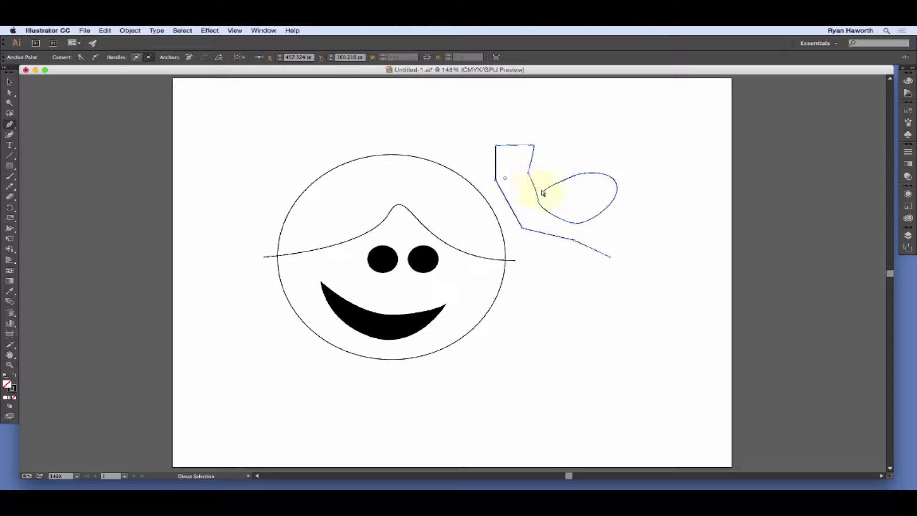
# Remove the two left-side anchors from the practice path and move its bottom corner anchor left as a smooth curve point.
pyautogui.click(495, 180)
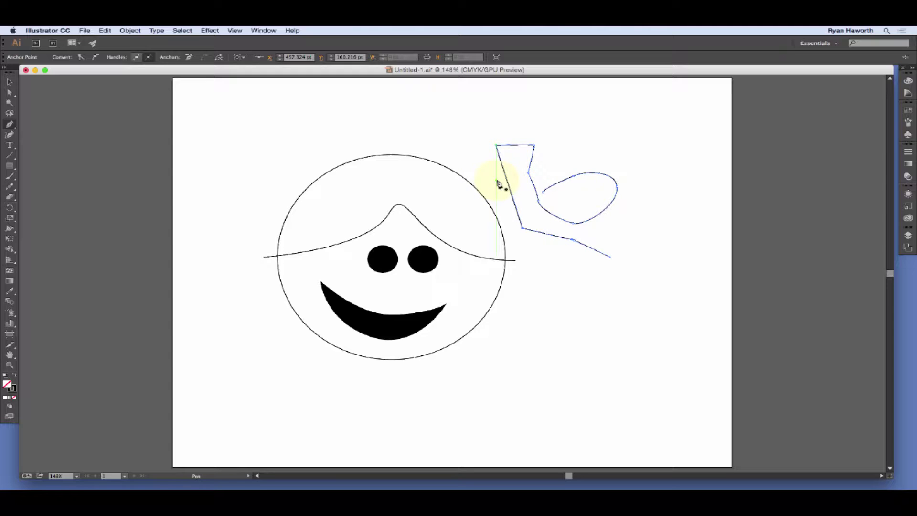
pyautogui.click(522, 229)
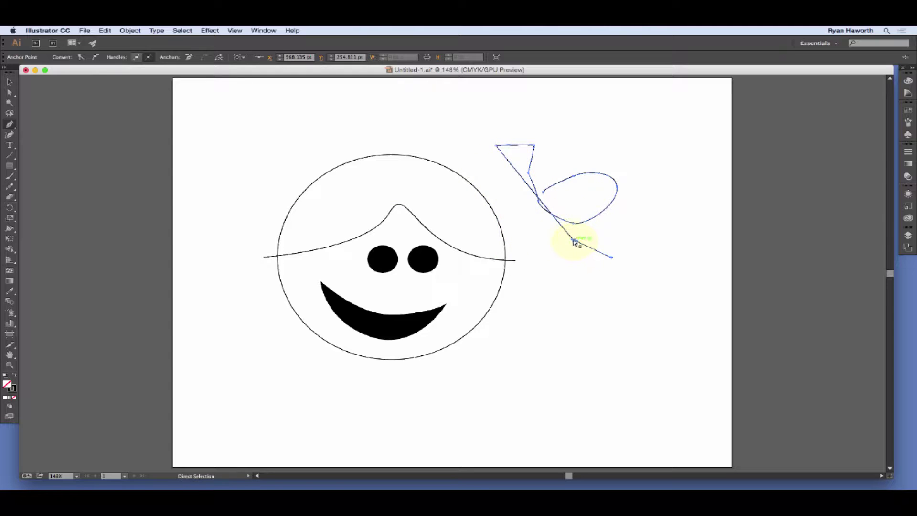
pyautogui.moveTo(575, 242); pyautogui.dragTo(531, 238)
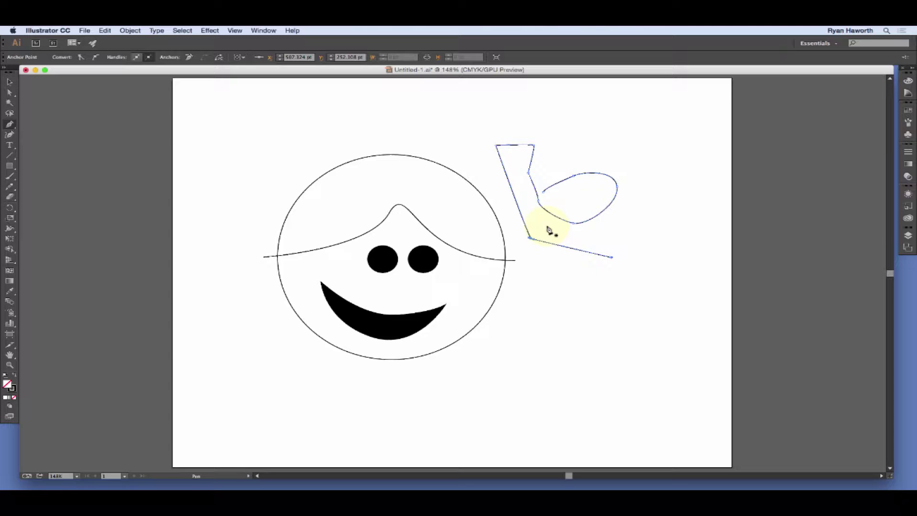
pyautogui.moveTo(530, 237); pyautogui.dragTo(556, 269)
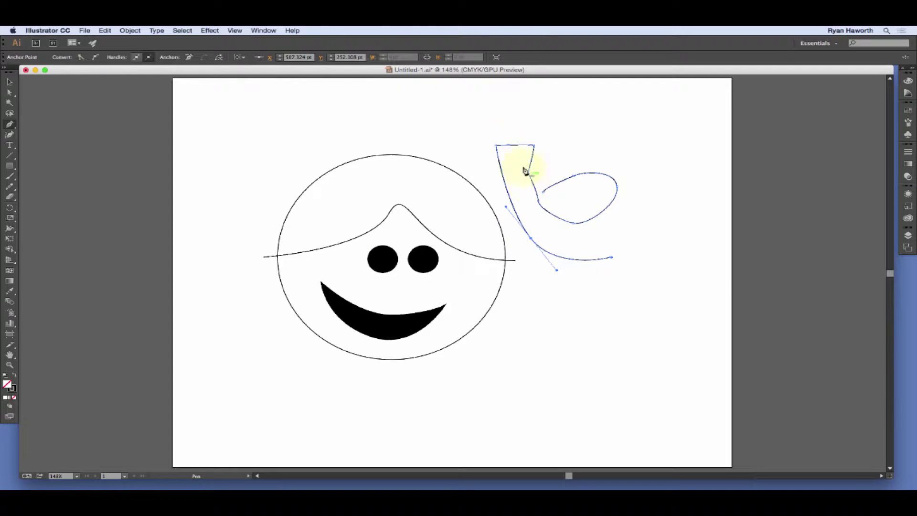
# Add an anchor on the practice path's top edge, raise it into a rounded peak, and move the adjacent corner outward.
pyautogui.click(509, 145)
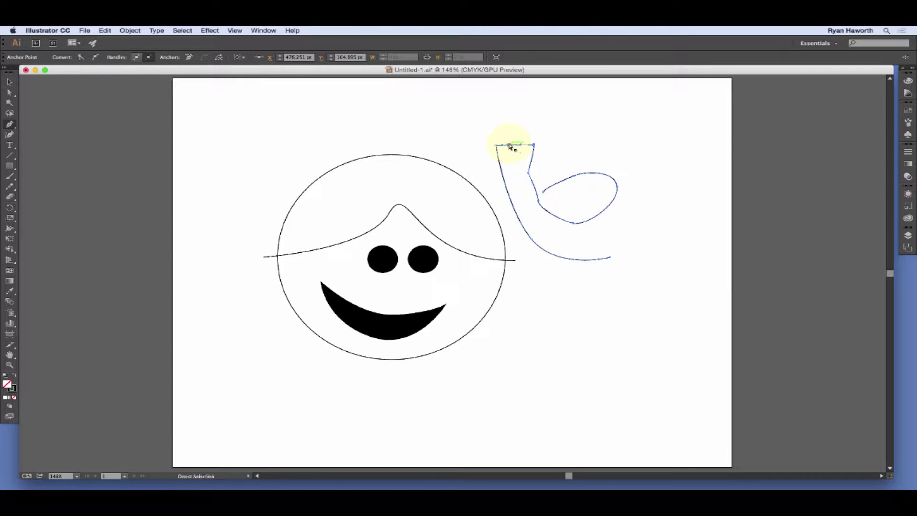
pyautogui.moveTo(509, 144); pyautogui.dragTo(500, 113)
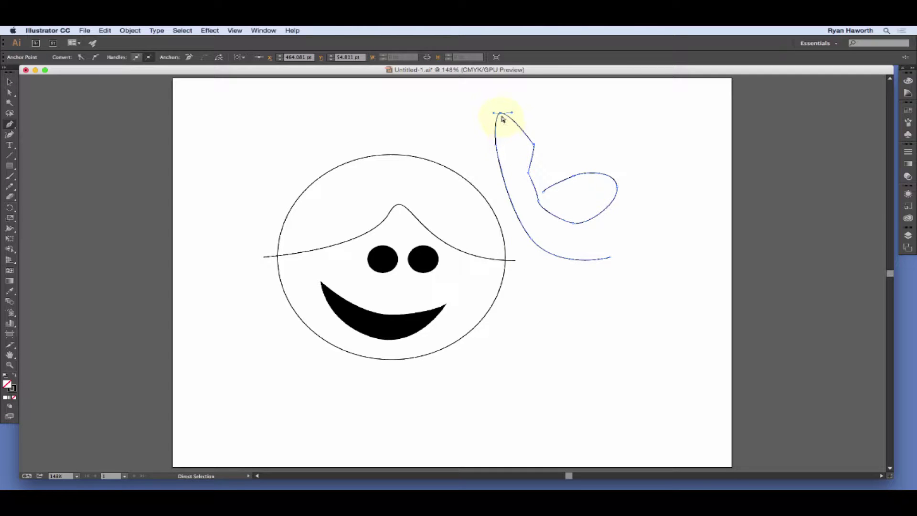
pyautogui.keyDown('super'); pyautogui.click(542, 118); pyautogui.keyUp('super')
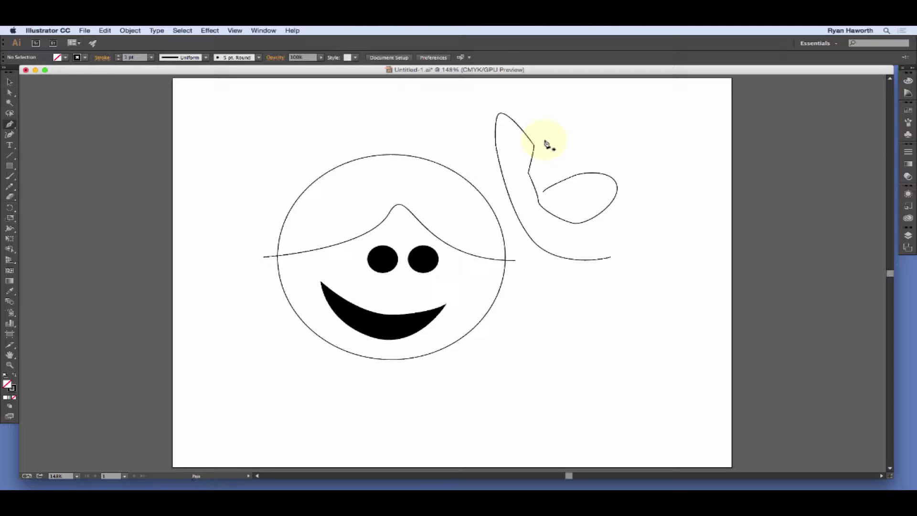
pyautogui.press('super')
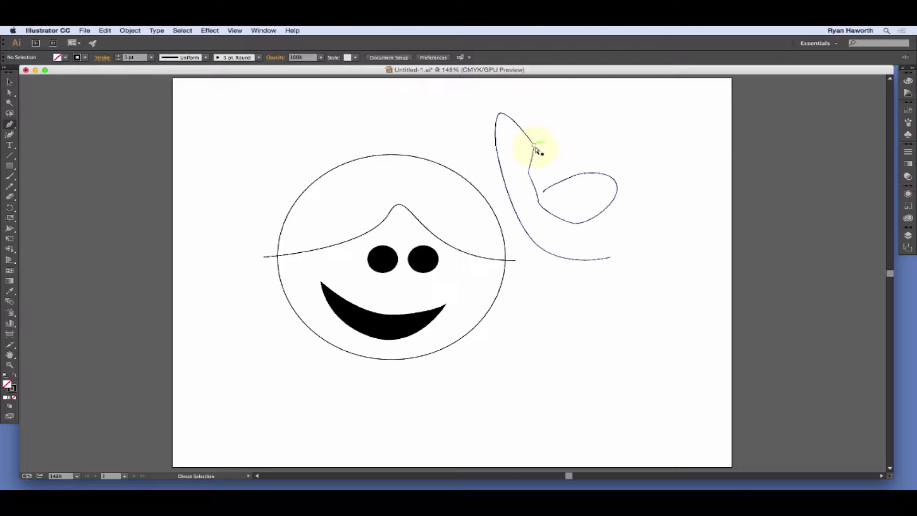
pyautogui.moveTo(535, 147); pyautogui.dragTo(546, 132)
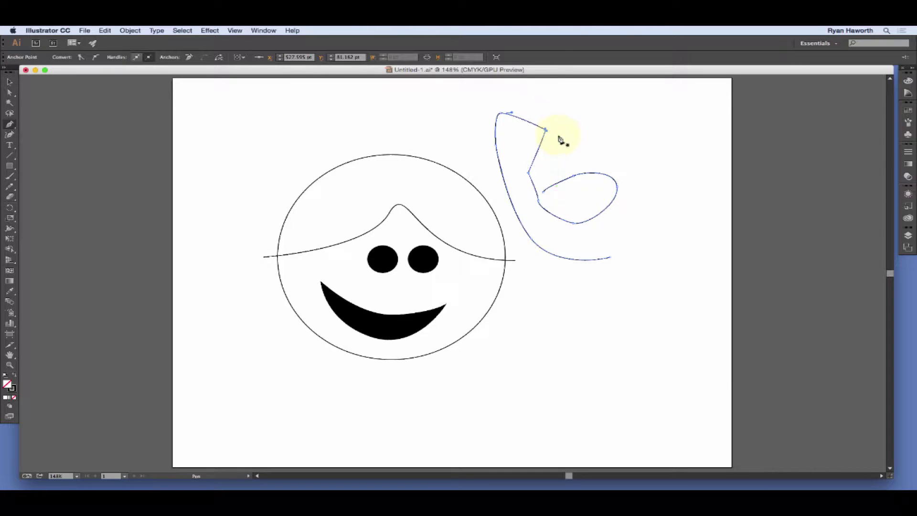
pyautogui.keyDown('super'); pyautogui.click(549, 153); pyautogui.keyUp('super')
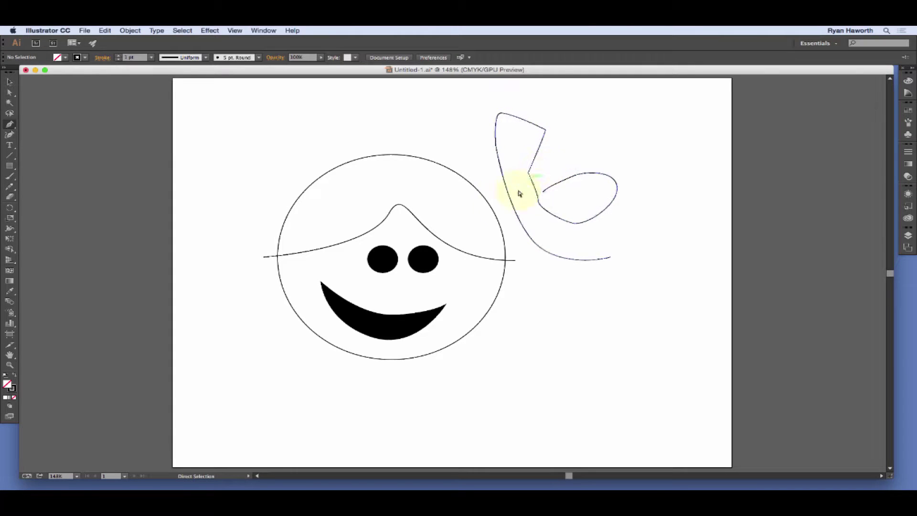
# Move both end anchors of the peaked hairline curve inward onto the face ellipse's outline and deselect the curve.
pyautogui.click(516, 262)
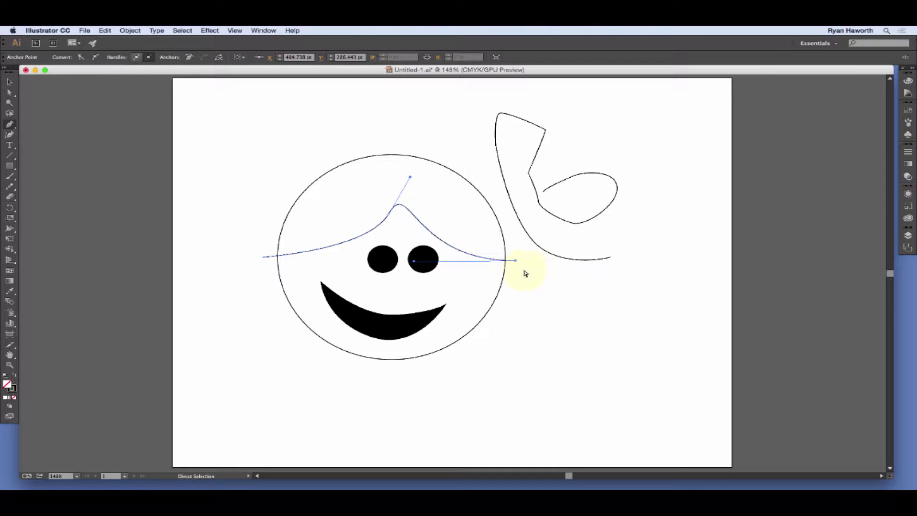
pyautogui.moveTo(515, 262)
pyautogui.mouseDown()
pyautogui.moveTo(528, 286)
pyautogui.moveTo(506, 262)
pyautogui.moveTo(535, 265)
pyautogui.moveTo(506, 261)
pyautogui.mouseUp()
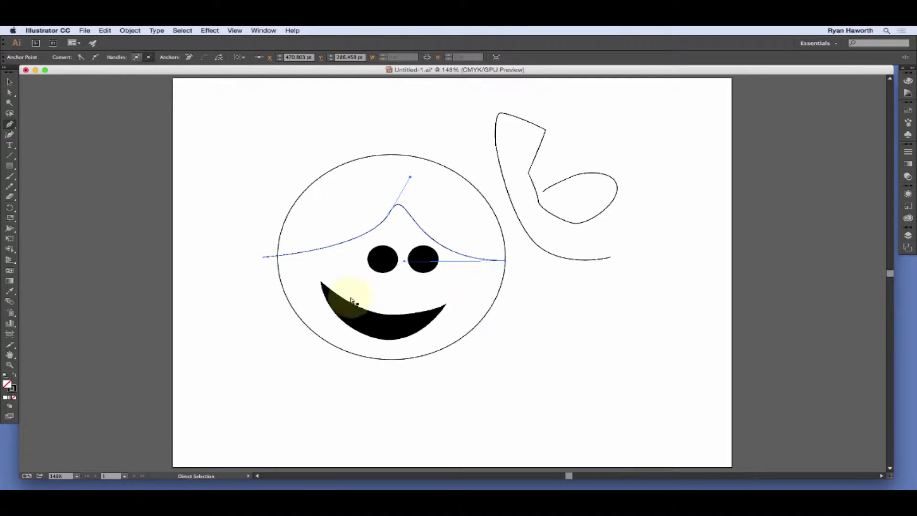
pyautogui.click(265, 258)
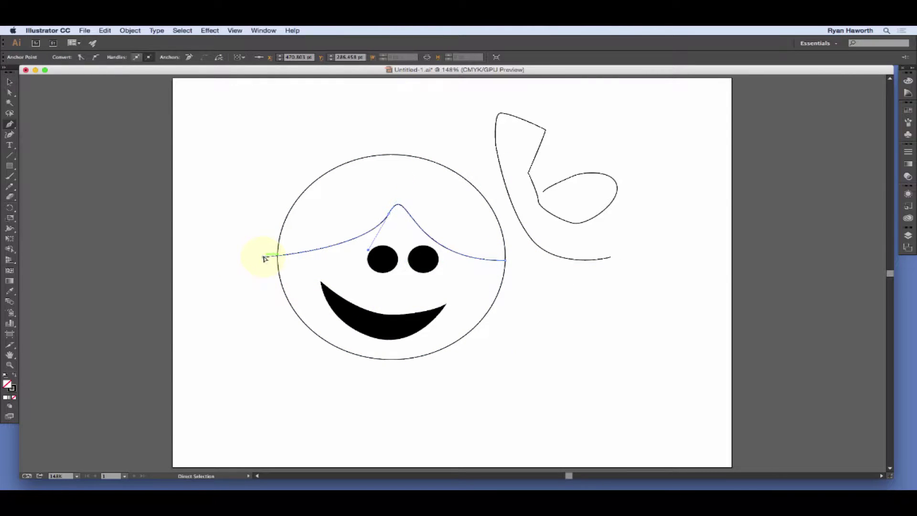
pyautogui.moveTo(263, 258); pyautogui.dragTo(277, 257)
pyautogui.click(258, 263)
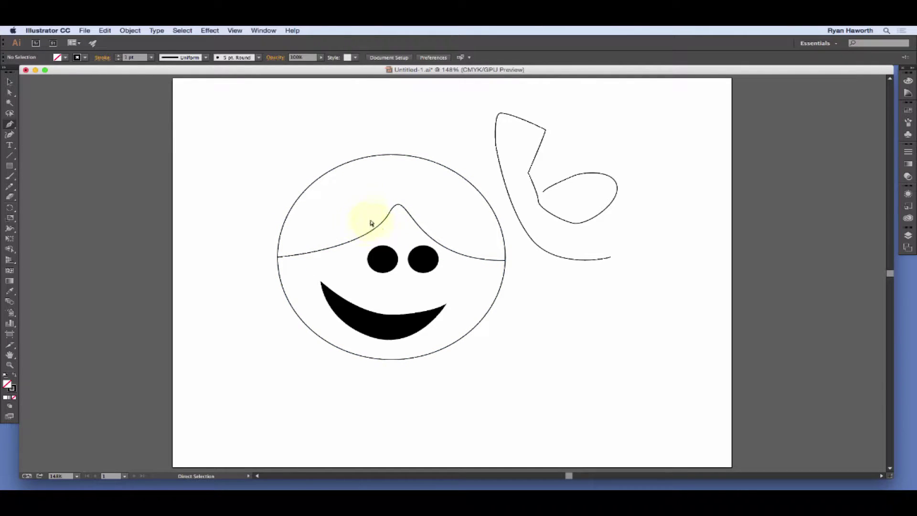
# Delete the practice path to the right of the face.
pyautogui.click(522, 225)
pyautogui.press('Delete')
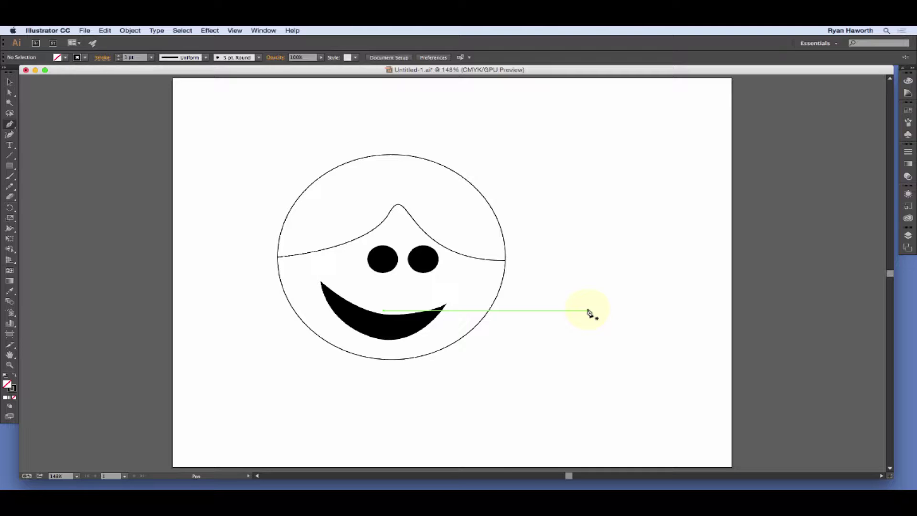
# Select all the face artwork and delete it to clear the artboard, with the Pen tool active.
pyautogui.press('a')
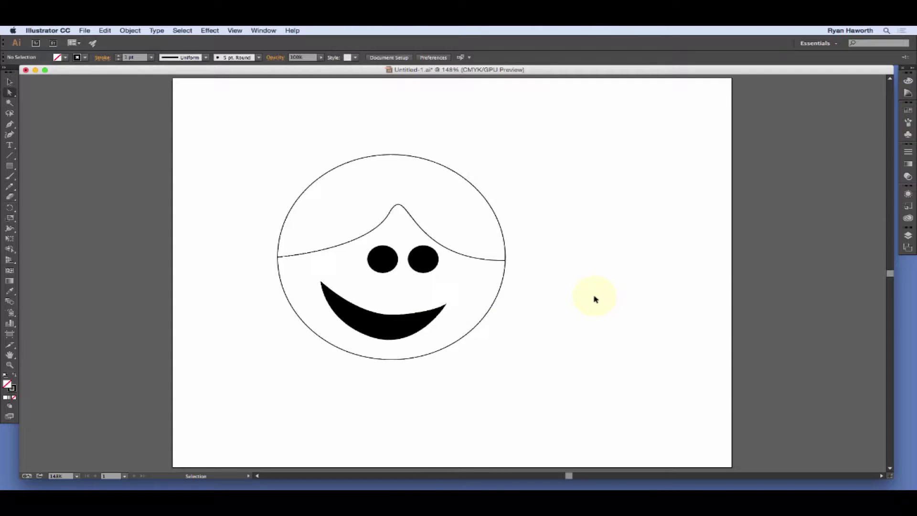
pyautogui.press('super+a')
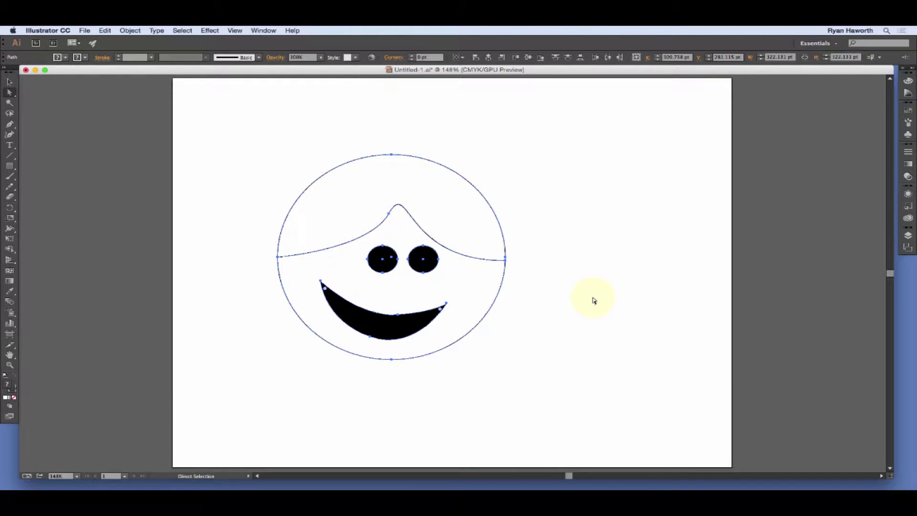
pyautogui.press('p')
pyautogui.press('Delete')
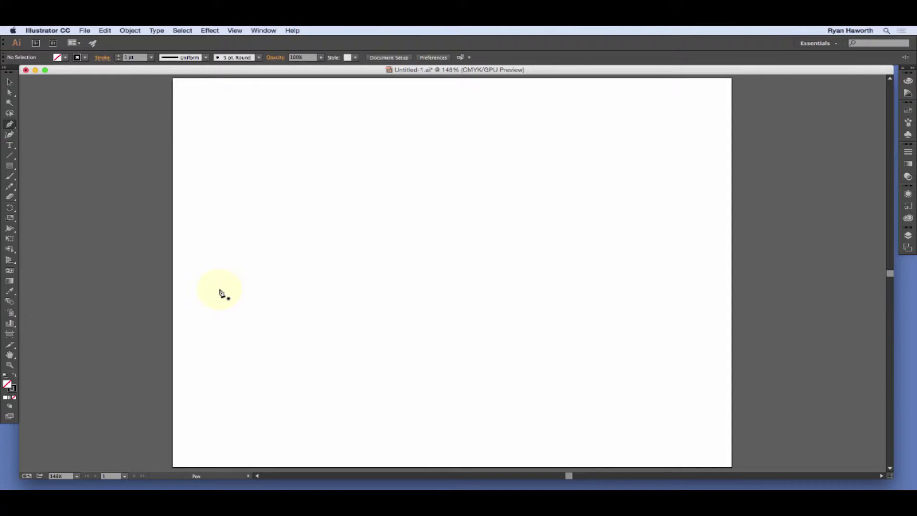
# Draw a dinosaur's outer contour with the Pen tool, curving from the tail tip around the tail, over the back to the neck base.
pyautogui.click(377, 313)
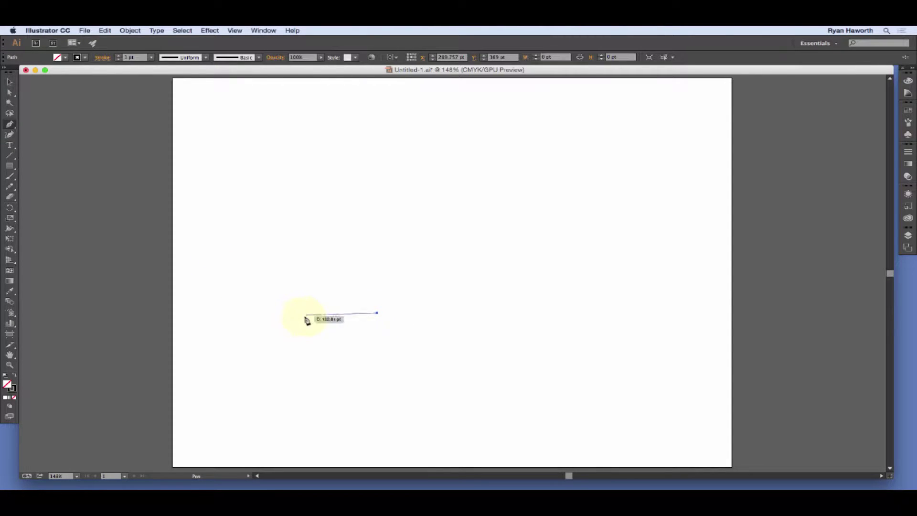
pyautogui.moveTo(243, 306); pyautogui.dragTo(250, 218)
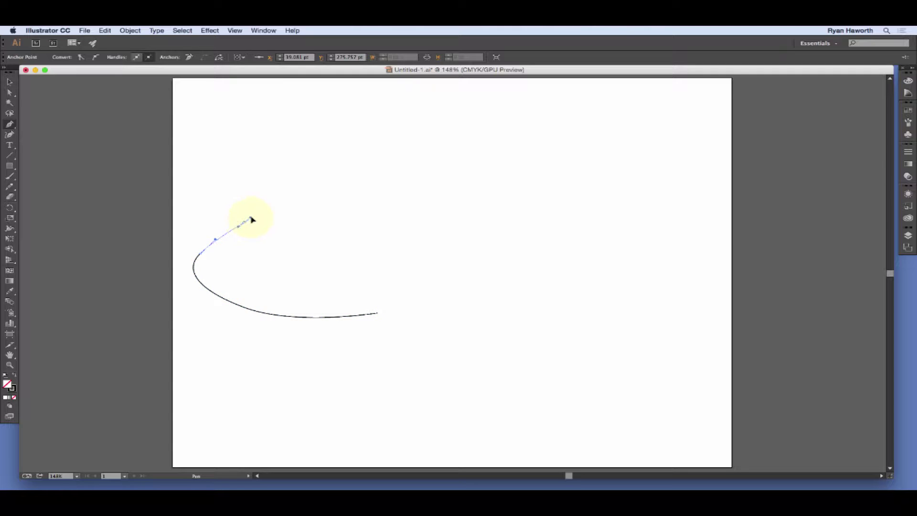
pyautogui.moveTo(348, 155); pyautogui.dragTo(404, 146)
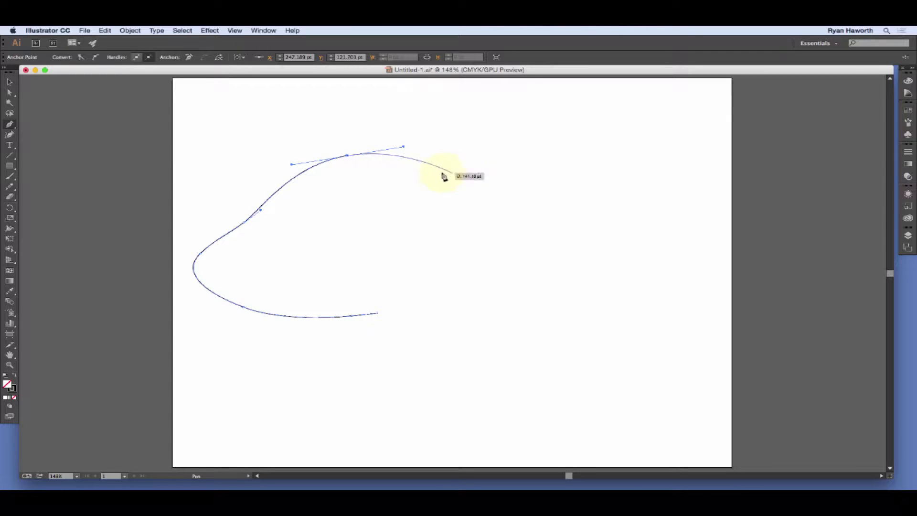
pyautogui.moveTo(448, 175); pyautogui.dragTo(460, 177)
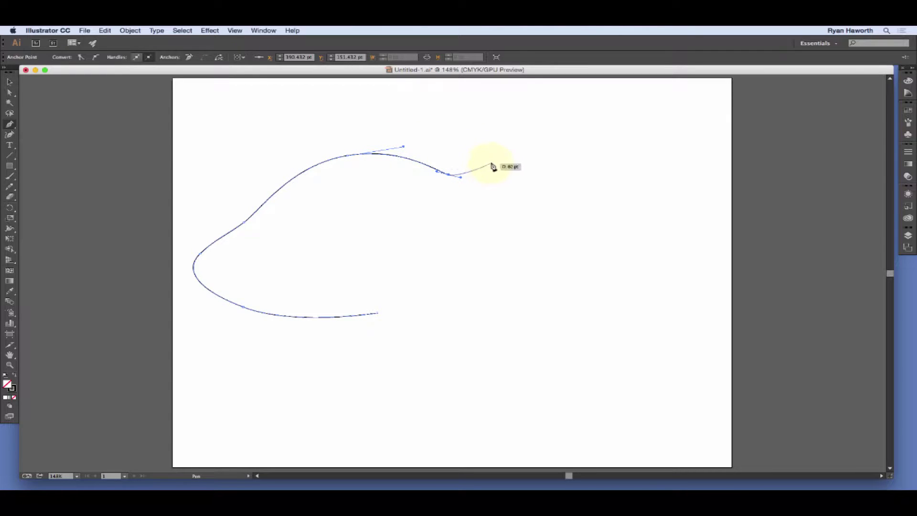
pyautogui.moveTo(492, 151); pyautogui.dragTo(496, 135)
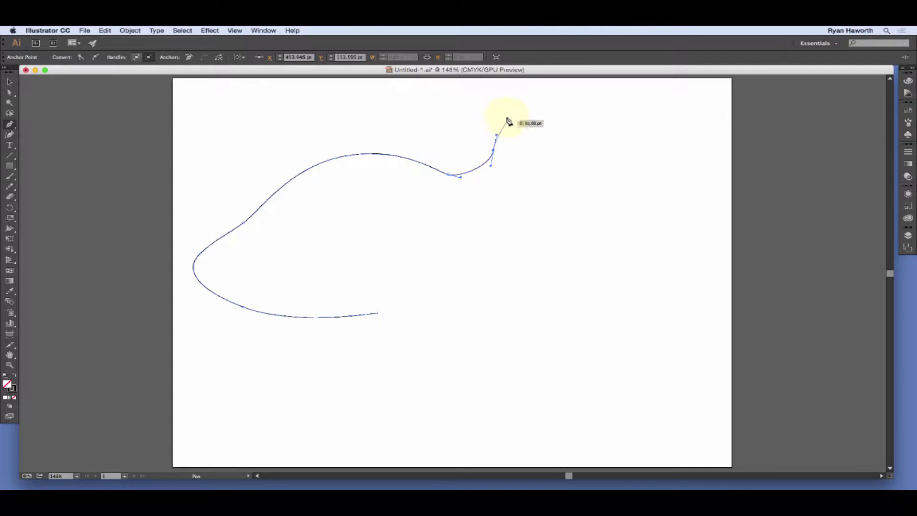
# Continue the dinosaur's outline up the neck and around the head, snout and lower jaw, and deselect the open path.
pyautogui.moveTo(524, 98); pyautogui.dragTo(533, 149)
pyautogui.keyDown('super'); pyautogui.click(595, 104); pyautogui.keyUp('super')
pyautogui.click(599, 105)
pyautogui.keyDown('super'); pyautogui.click(578, 133); pyautogui.keyUp('super')
pyautogui.keyDown('super'); pyautogui.click(533, 144); pyautogui.keyUp('super')
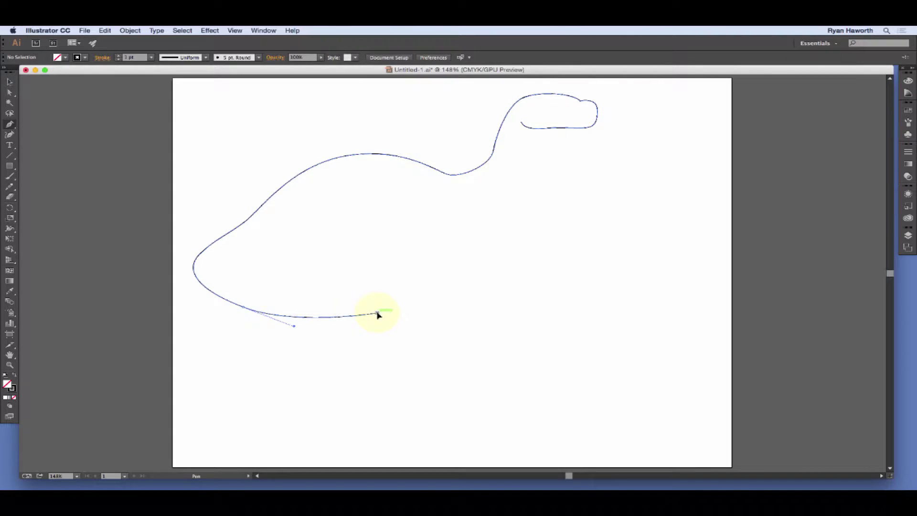
# Extend the outline from the tail tip along the tail's inner edge to the top of the hind leg.
pyautogui.moveTo(378, 313); pyautogui.dragTo(310, 306)
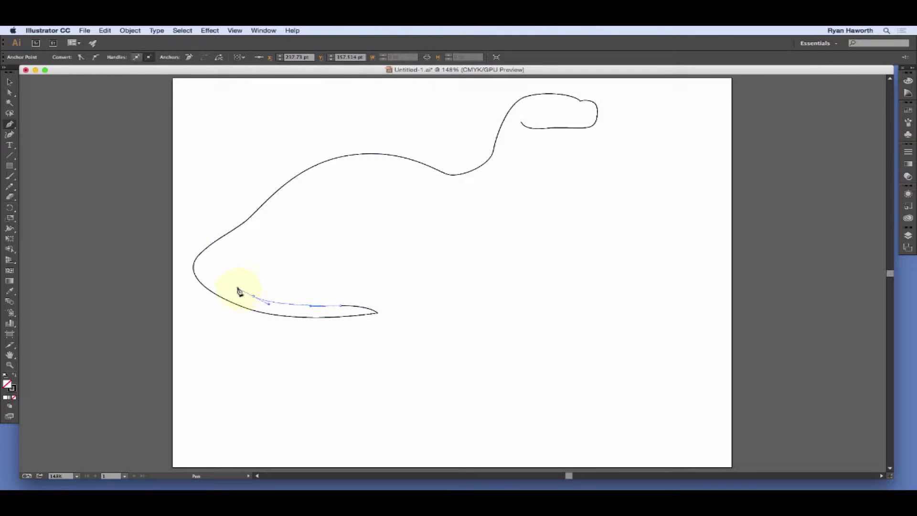
pyautogui.moveTo(222, 268); pyautogui.dragTo(230, 259)
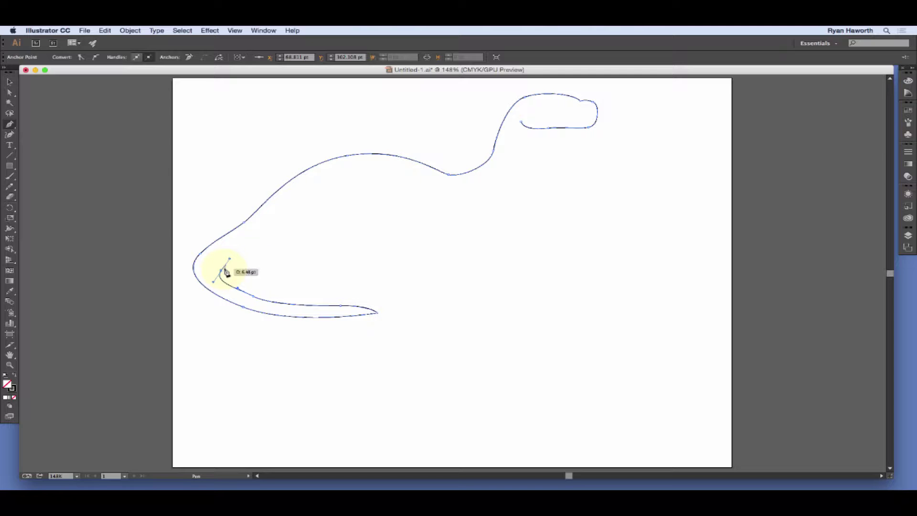
pyautogui.press('super')
pyautogui.moveTo(221, 272); pyautogui.dragTo(269, 245)
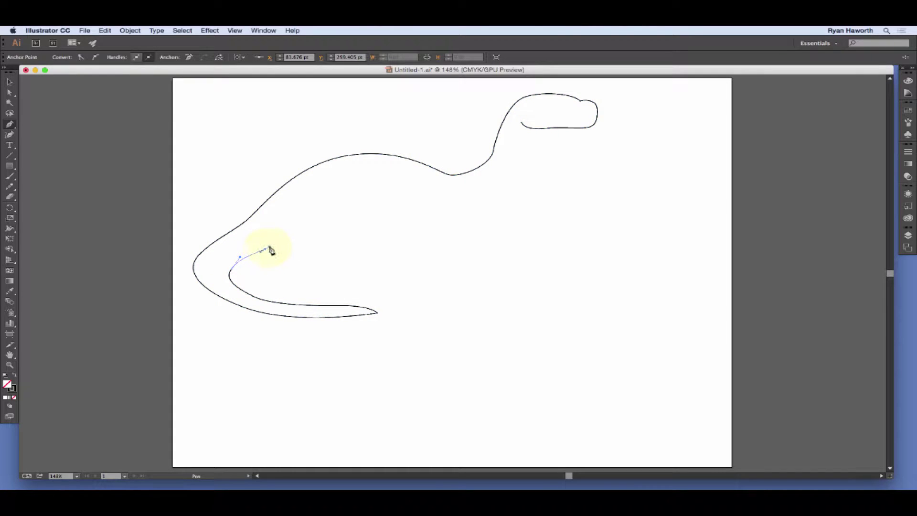
pyautogui.click(290, 233)
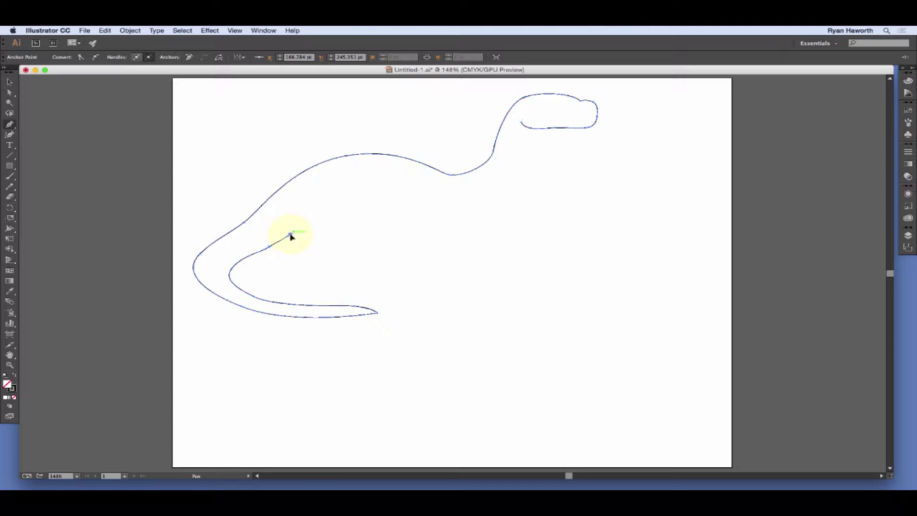
# Draw the hind leg from the tail's inner end down around the foot and up into the body, and deselect it.
pyautogui.moveTo(291, 236); pyautogui.dragTo(357, 231)
pyautogui.click(339, 191)
pyautogui.keyDown('super'); pyautogui.click(357, 231); pyautogui.keyUp('super')
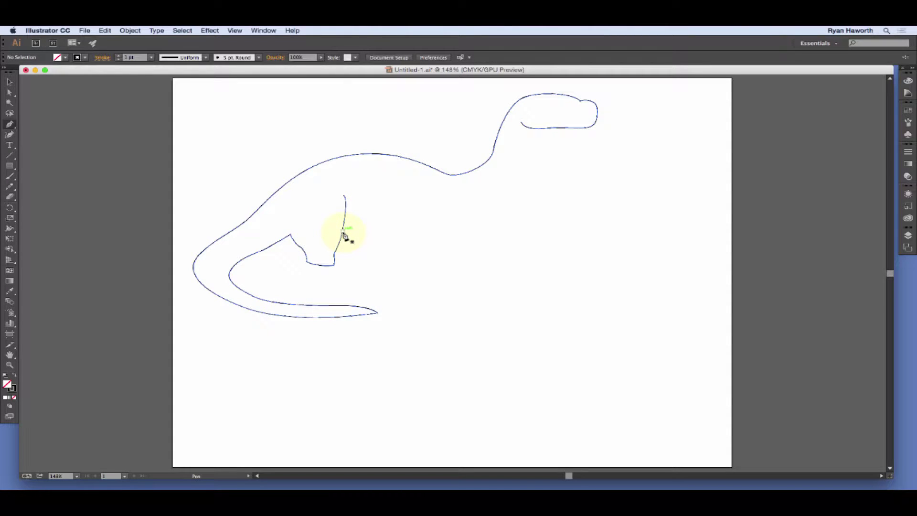
# Draw the curved belly line from the hind leg forward to the front leg's position and deselect it.
pyautogui.click(342, 232)
pyautogui.moveTo(383, 238); pyautogui.dragTo(426, 226)
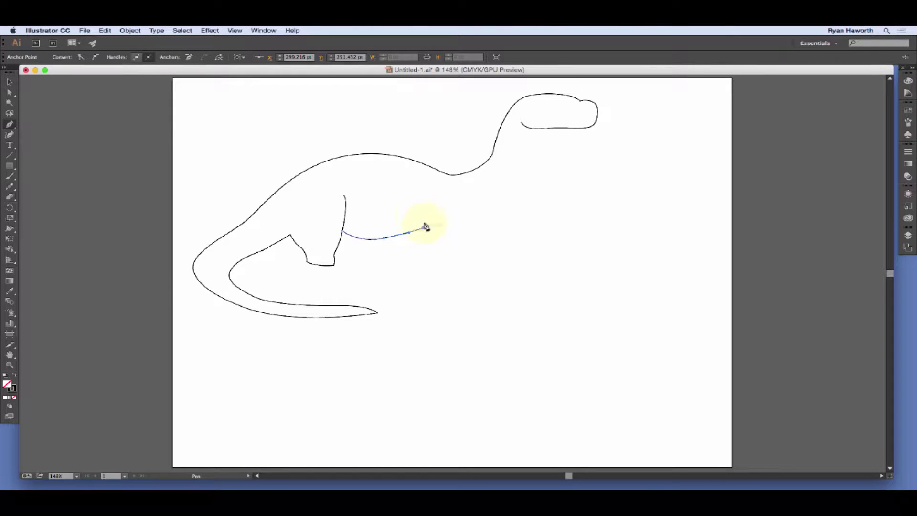
pyautogui.keyDown('super'); pyautogui.click(403, 196); pyautogui.keyUp('super')
# Draw the front leg as an open path with a flat foot, adjust its front edge's anchor inward, and deselect it.
pyautogui.click(403, 193)
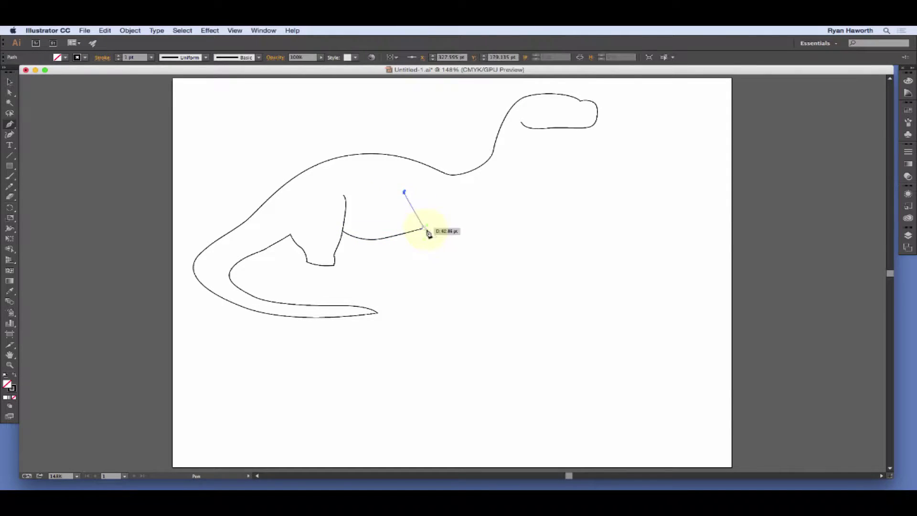
pyautogui.moveTo(415, 216); pyautogui.dragTo(425, 225)
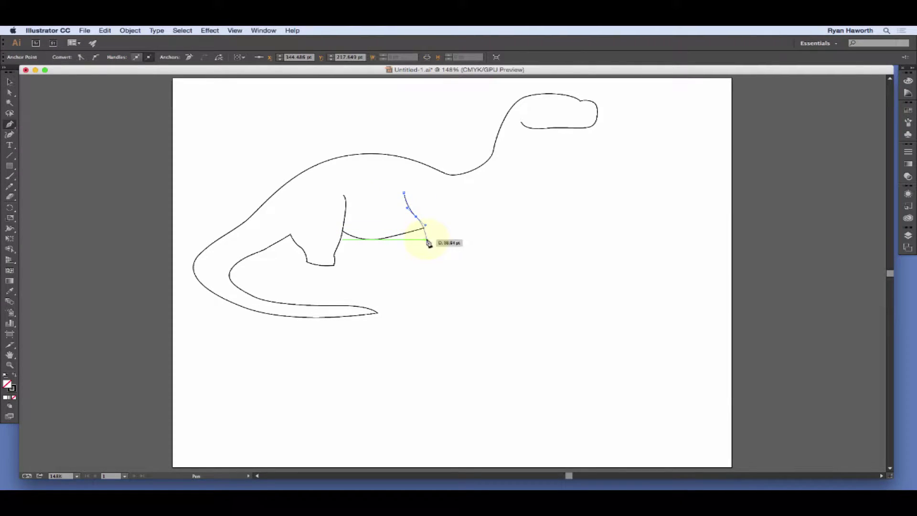
pyautogui.click(426, 260)
pyautogui.moveTo(427, 260); pyautogui.dragTo(462, 187)
pyautogui.moveTo(448, 176)
pyautogui.mouseDown()
pyautogui.moveTo(462, 191)
pyautogui.moveTo(447, 186)
pyautogui.mouseUp()
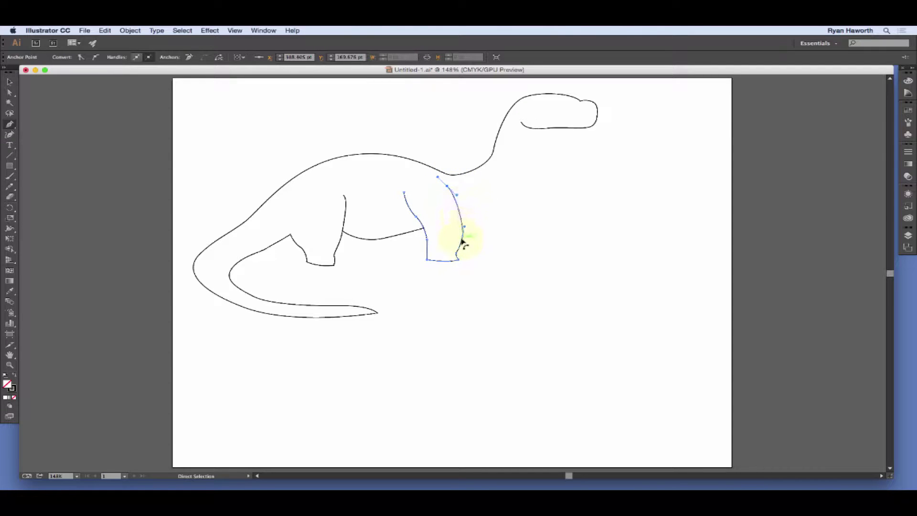
pyautogui.moveTo(462, 236); pyautogui.dragTo(459, 230)
pyautogui.keyDown('ctrl'); pyautogui.click(487, 220); pyautogui.keyUp('ctrl')
# Draw the neck's underside curve from the front leg up to the jaw, smooth it by shifting its upper anchor inward, and deselect.
pyautogui.click(458, 216)
pyautogui.click(470, 211)
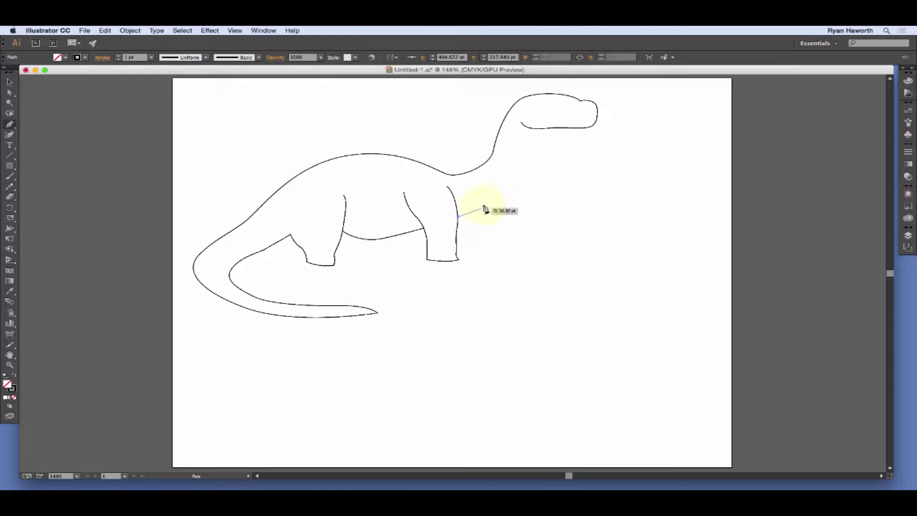
pyautogui.click(485, 202)
pyautogui.click(500, 192)
pyautogui.click(521, 171)
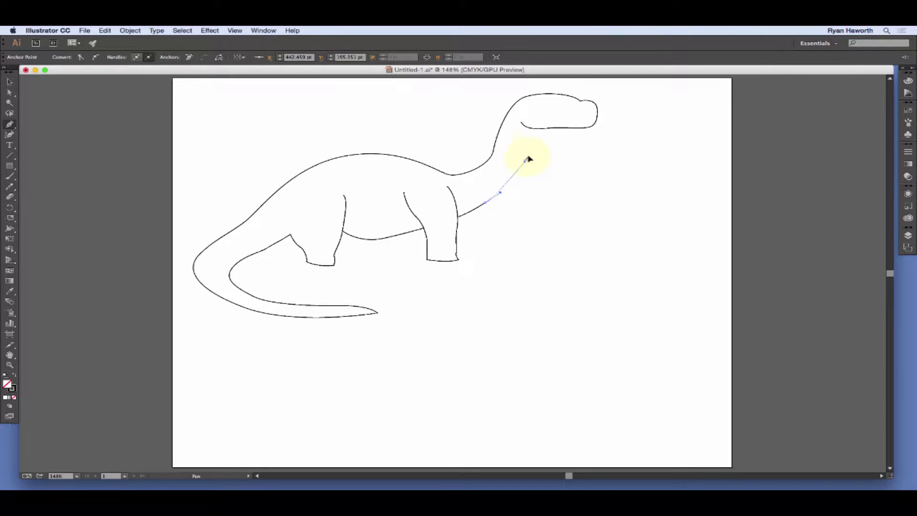
pyautogui.click(525, 159)
pyautogui.click(531, 147)
pyautogui.click(529, 128)
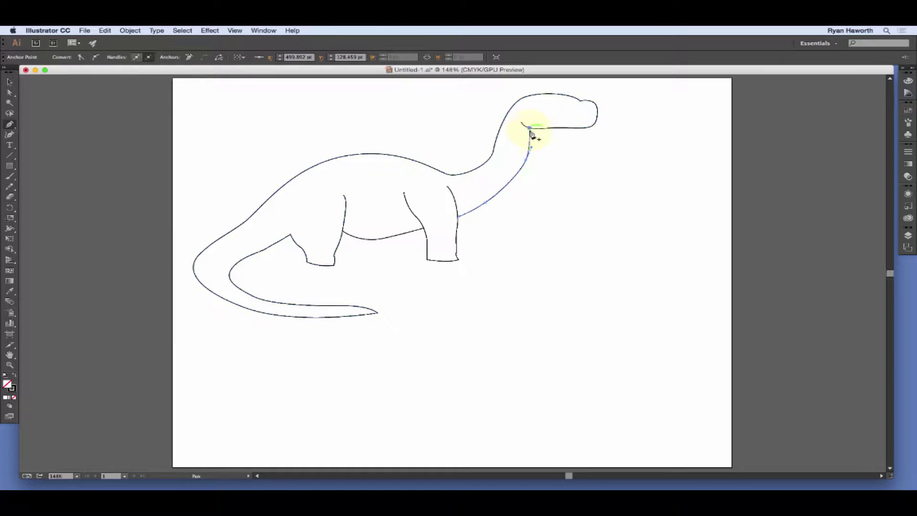
pyautogui.moveTo(526, 162); pyautogui.dragTo(522, 173)
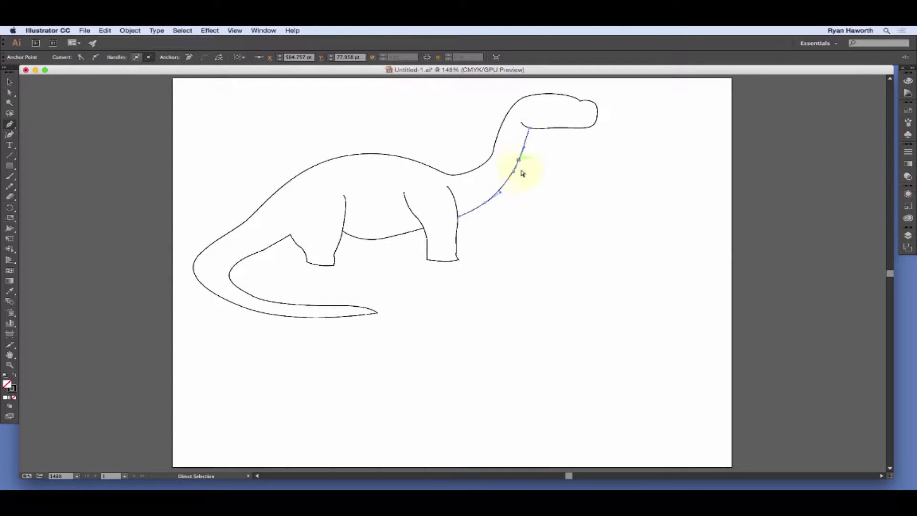
pyautogui.keyDown('ctrl'); pyautogui.click(553, 167); pyautogui.keyUp('ctrl')
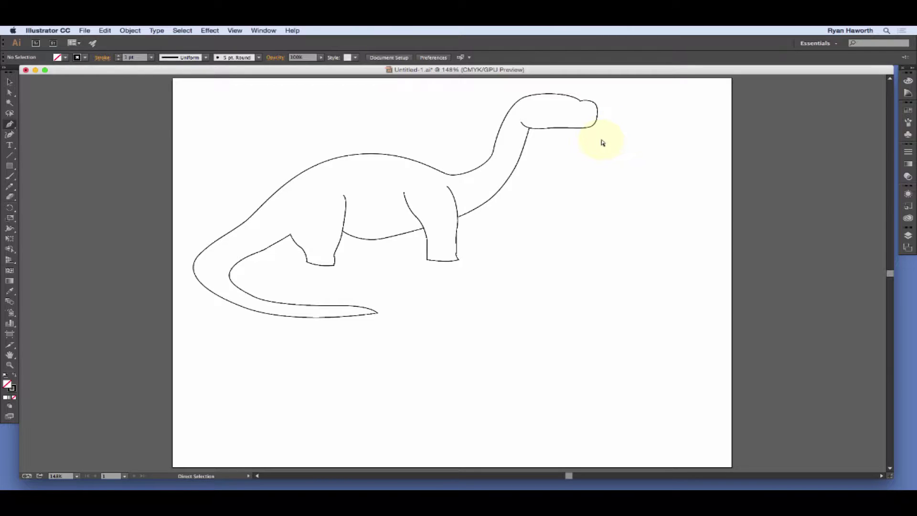
# Move the hind leg's upper corner anchor toward the body, reshape the leg's back edge to follow it, and deselect.
pyautogui.moveTo(290, 235)
pyautogui.mouseDown()
pyautogui.moveTo(293, 223)
pyautogui.moveTo(301, 249)
pyautogui.moveTo(303, 242)
pyautogui.mouseUp()
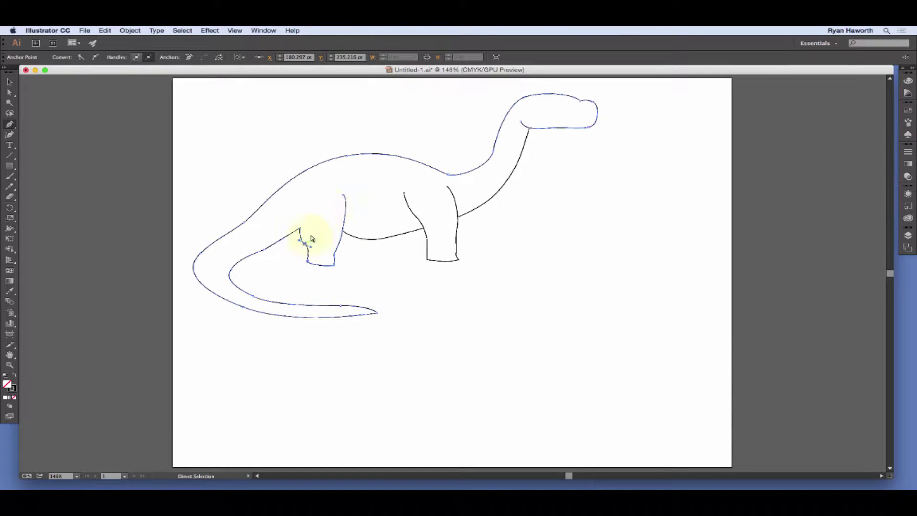
pyautogui.click(303, 235)
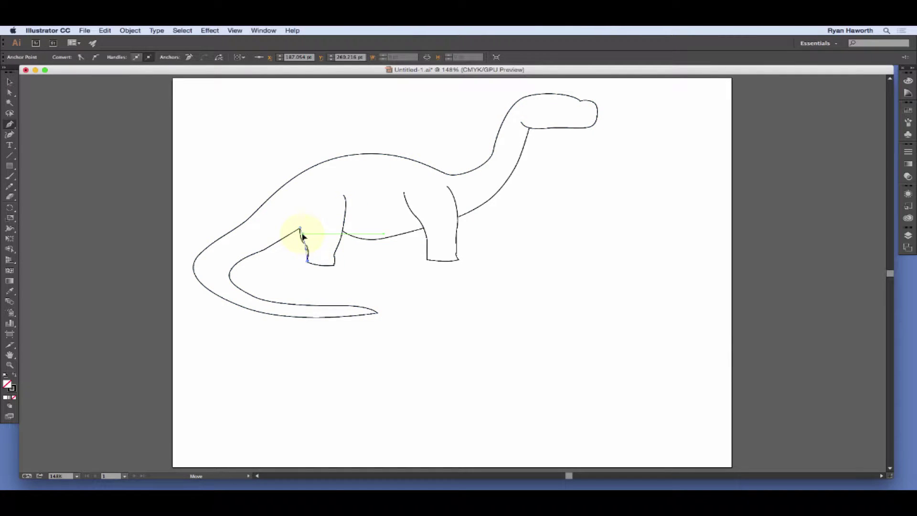
pyautogui.click(323, 261)
pyautogui.click(317, 281)
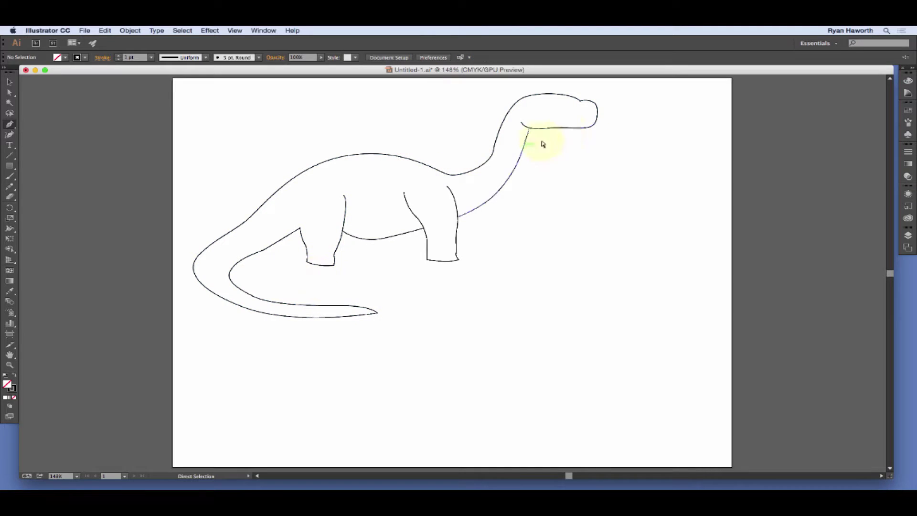
# Draw a short mouth line from the snout's front edge back across the head and deselect it.
pyautogui.click(596, 119)
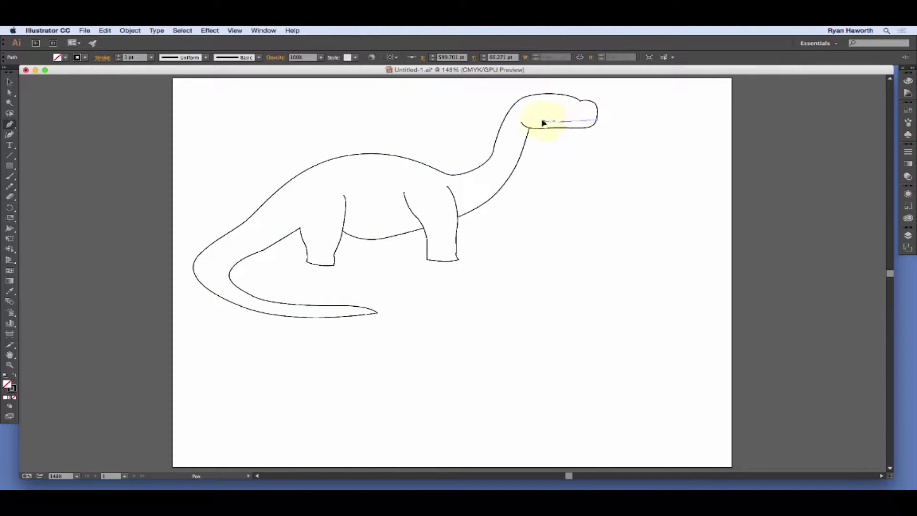
pyautogui.keyDown('super'); pyautogui.click(542, 125); pyautogui.keyUp('super')
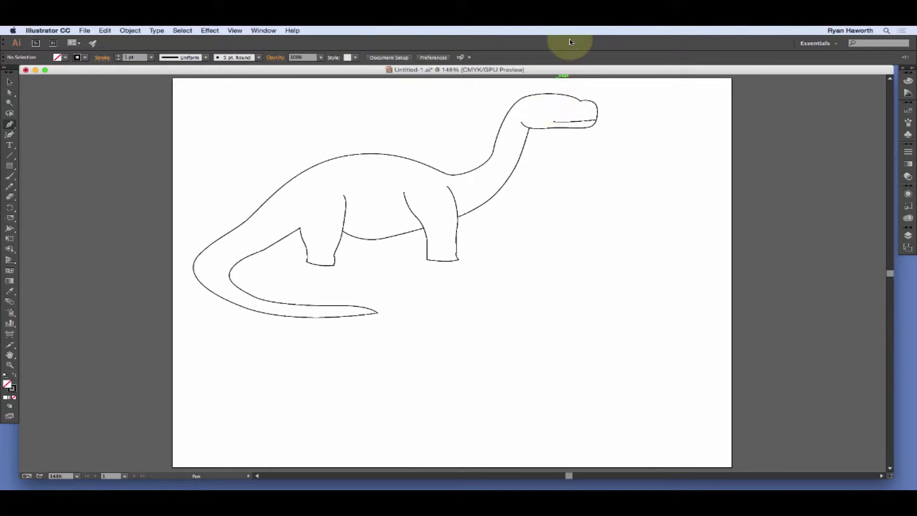
# Draw a white-filled ellipse about 20 by 32 pt as an eye and position it on top of the dinosaur's head.
pyautogui.press('l')
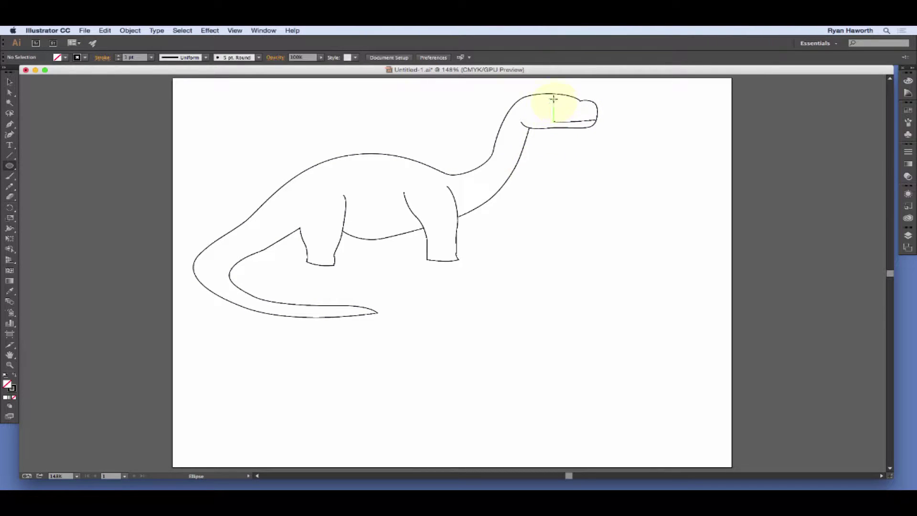
pyautogui.moveTo(549, 88)
pyautogui.mouseDown()
pyautogui.moveTo(587, 114)
pyautogui.moveTo(564, 109)
pyautogui.mouseUp()
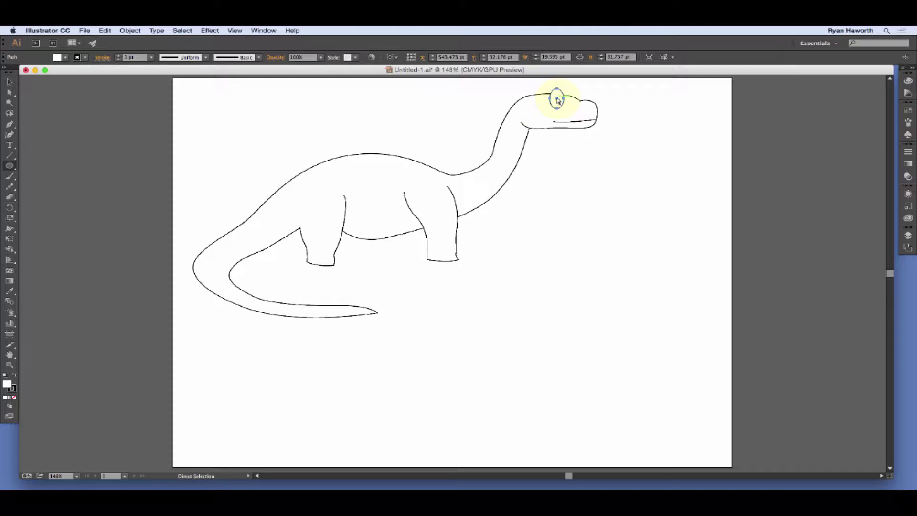
pyautogui.moveTo(558, 100); pyautogui.dragTo(568, 97)
# Duplicate the eye ellipse slightly to the left so the two eyes overlap, and deselect the copy.
pyautogui.press('super+space')
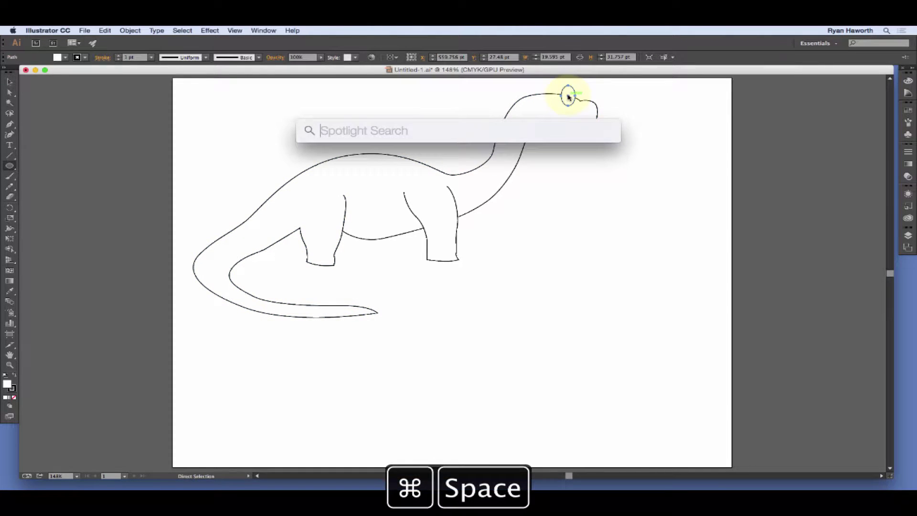
pyautogui.press('Escape')
pyautogui.moveTo(568, 97); pyautogui.dragTo(559, 99)
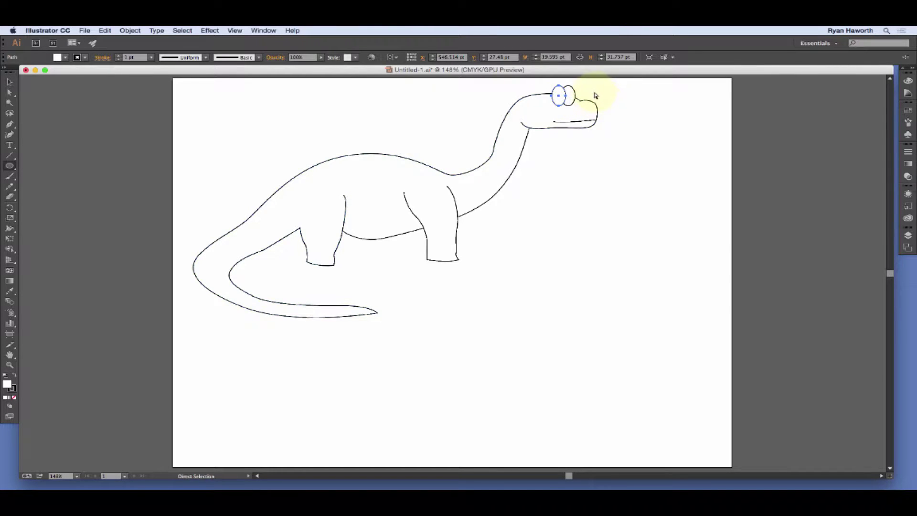
pyautogui.click(590, 92)
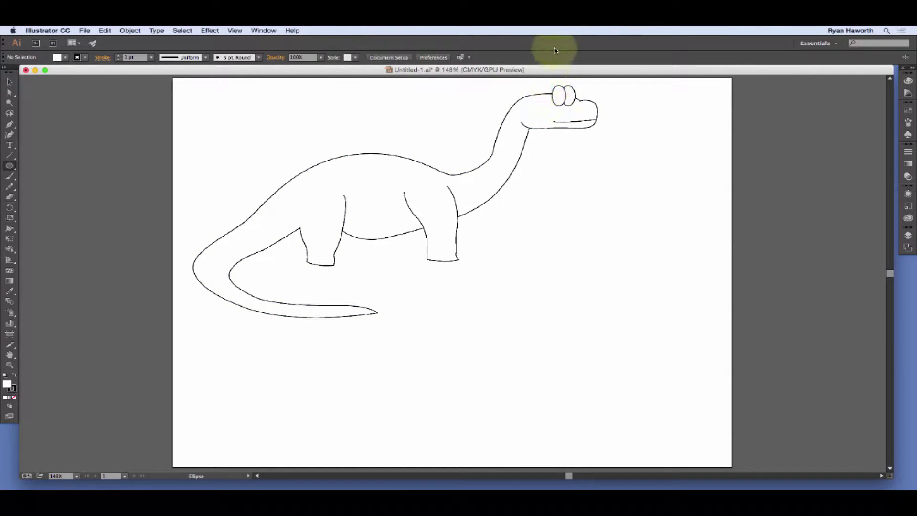
# Draw a wavy eyelid line with the Pen tool across both of the dinosaur's eyes, extending past their outer edges.
pyautogui.press('p')
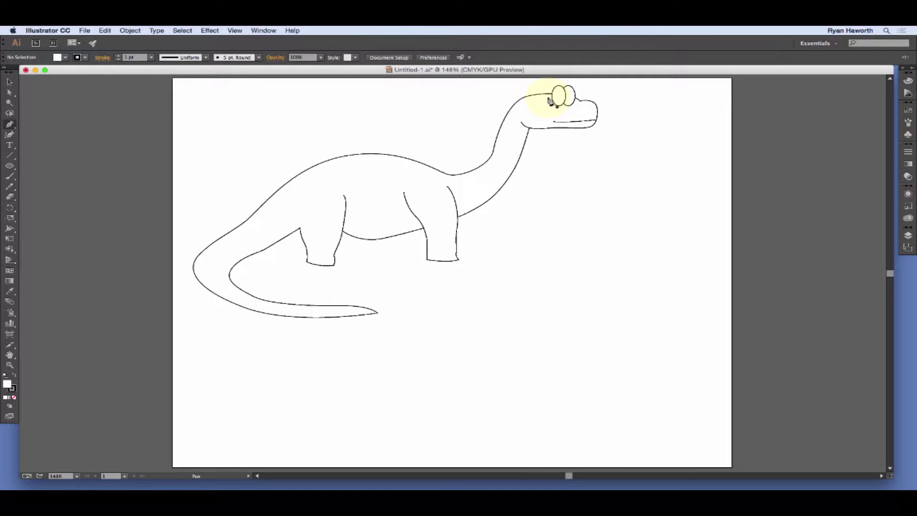
pyautogui.click(547, 98)
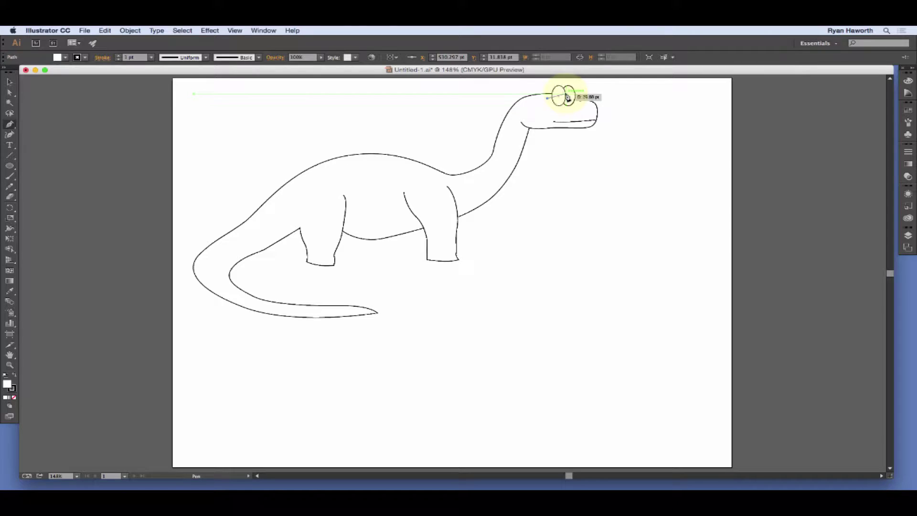
pyautogui.moveTo(567, 98); pyautogui.dragTo(561, 131)
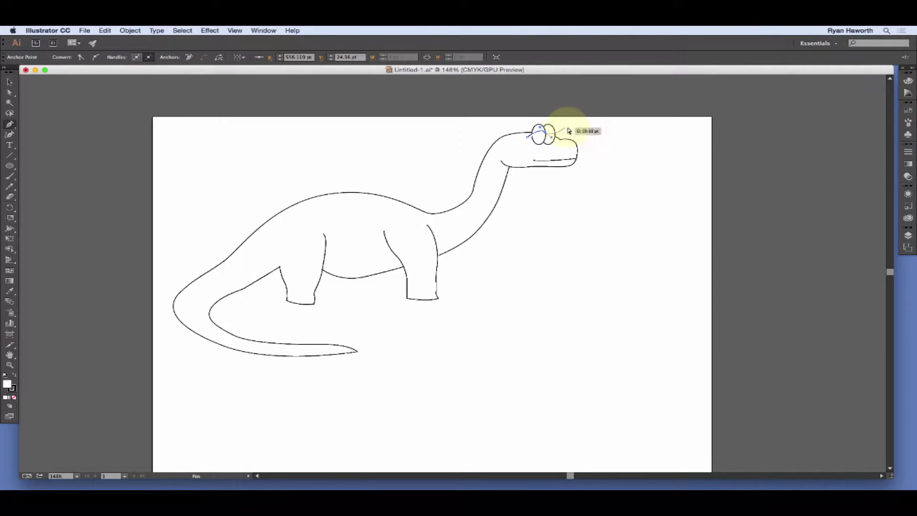
pyautogui.keyDown('super'); pyautogui.click(567, 129); pyautogui.keyUp('super')
pyautogui.click(546, 135)
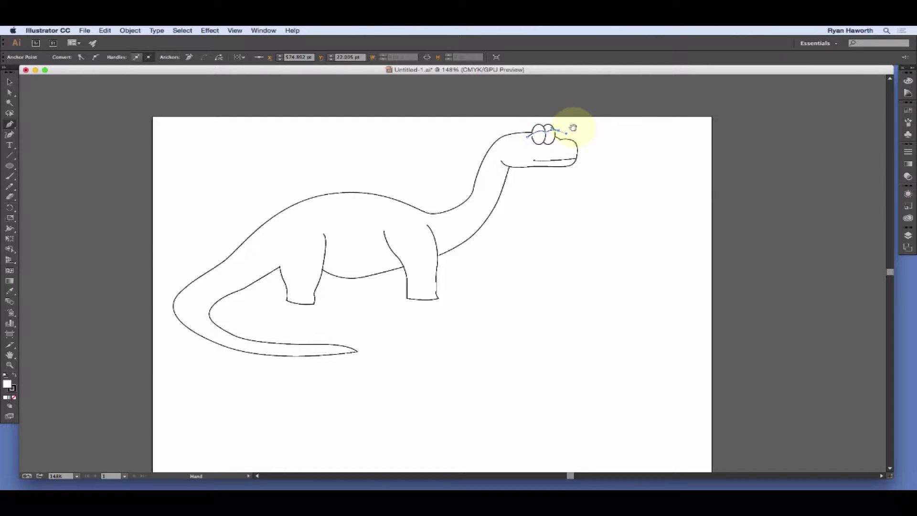
# Trim the eyelid line's overhanging ends by adding anchor points at the eyes' outer edges and deleting the excess, and deselect it.
pyautogui.keyDown('super'); pyautogui.click(562, 134); pyautogui.keyUp('super')
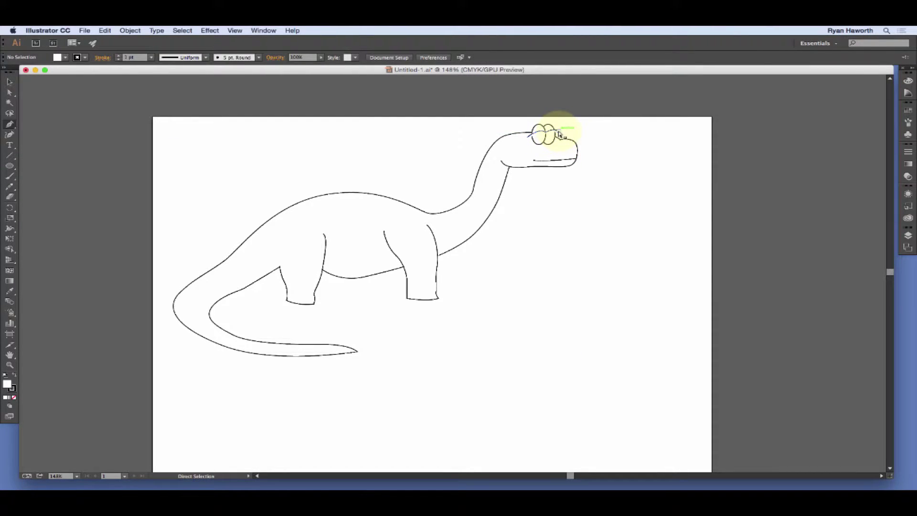
pyautogui.moveTo(560, 134); pyautogui.dragTo(558, 134)
pyautogui.keyDown('super'); pyautogui.click(558, 134); pyautogui.keyUp('super')
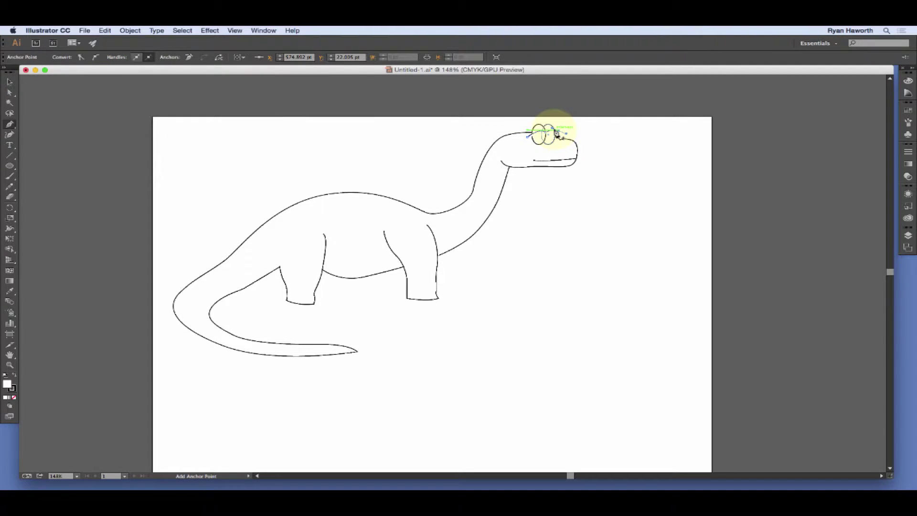
pyautogui.moveTo(560, 133); pyautogui.dragTo(566, 134)
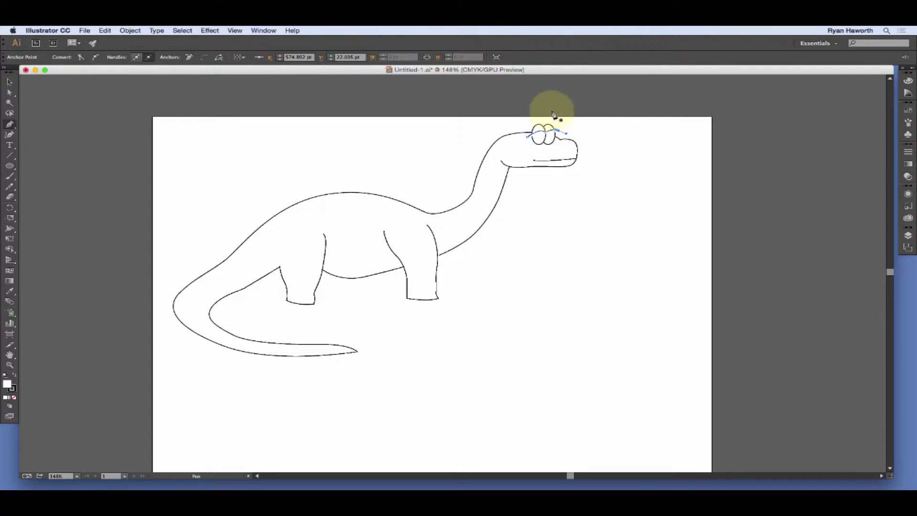
pyautogui.press('super+z')
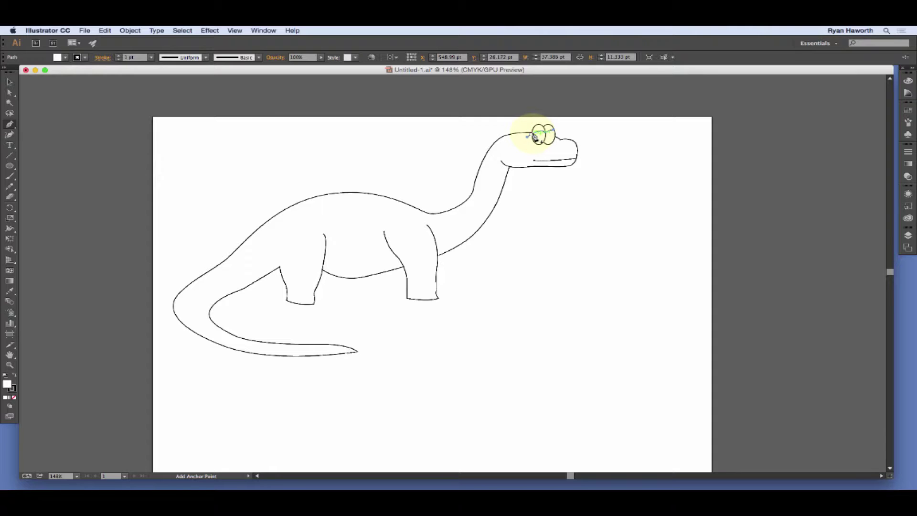
pyautogui.click(534, 138)
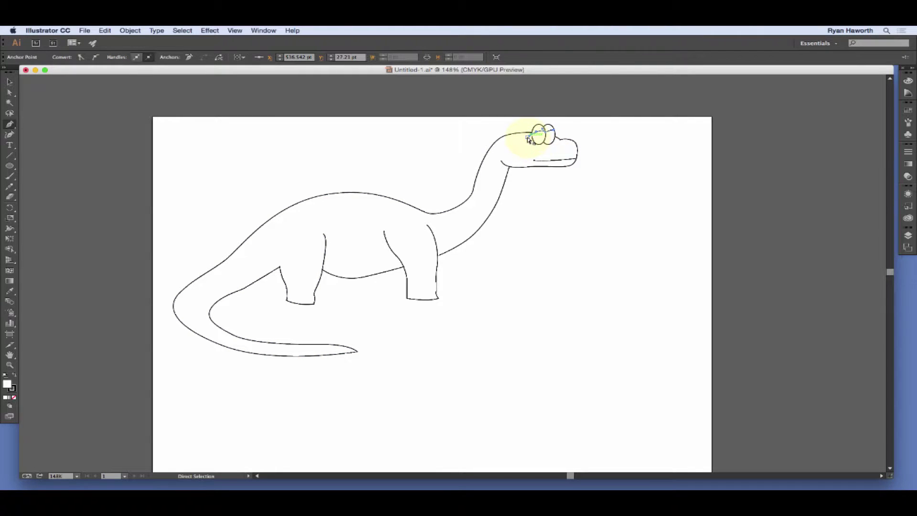
pyautogui.click(542, 138)
pyautogui.press('super+z')
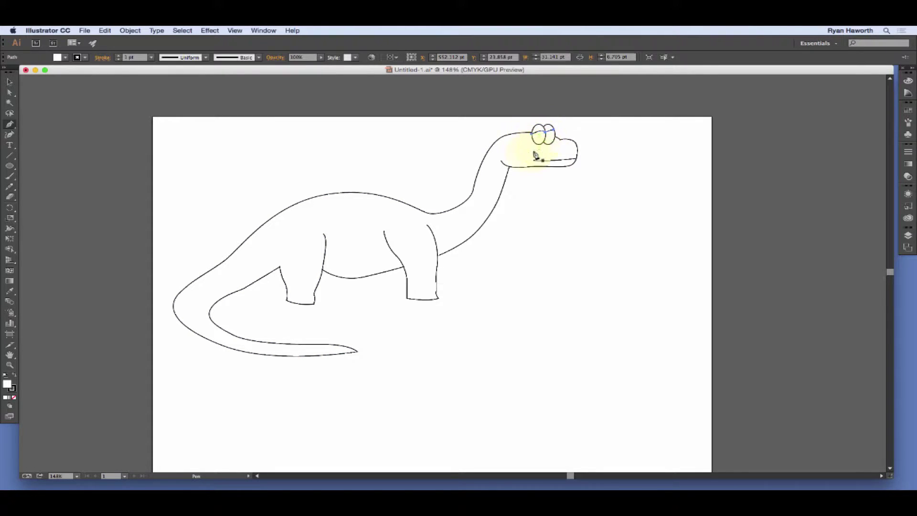
pyautogui.keyDown('super'); pyautogui.click(592, 132); pyautogui.keyUp('super')
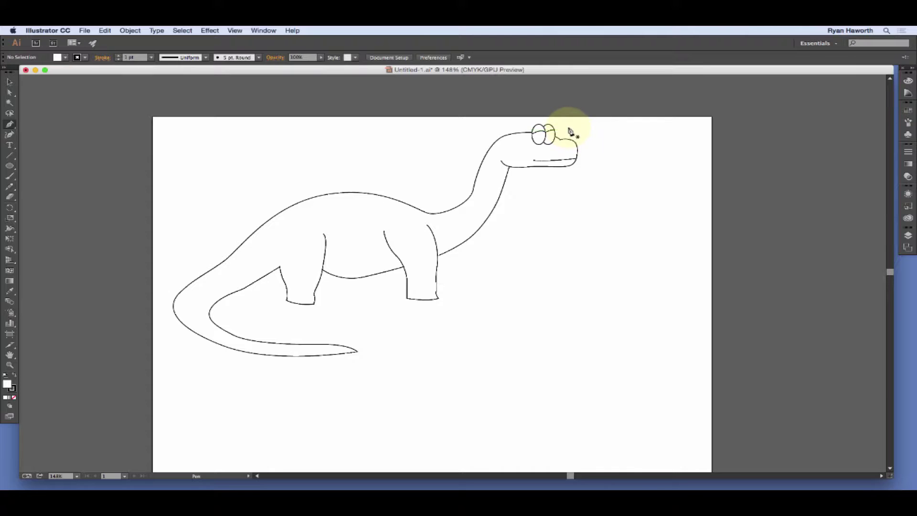
# Draw a black-filled elliptical pupil about 9 pt wide in the dinosaur's left eye, duplicate it into the right eye, and deselect.
pyautogui.press('l')
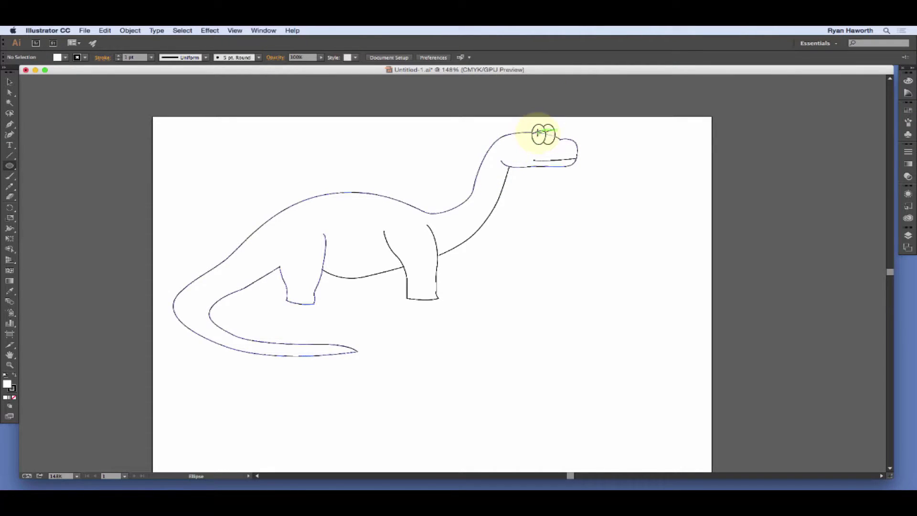
pyautogui.moveTo(536, 132); pyautogui.dragTo(540, 136)
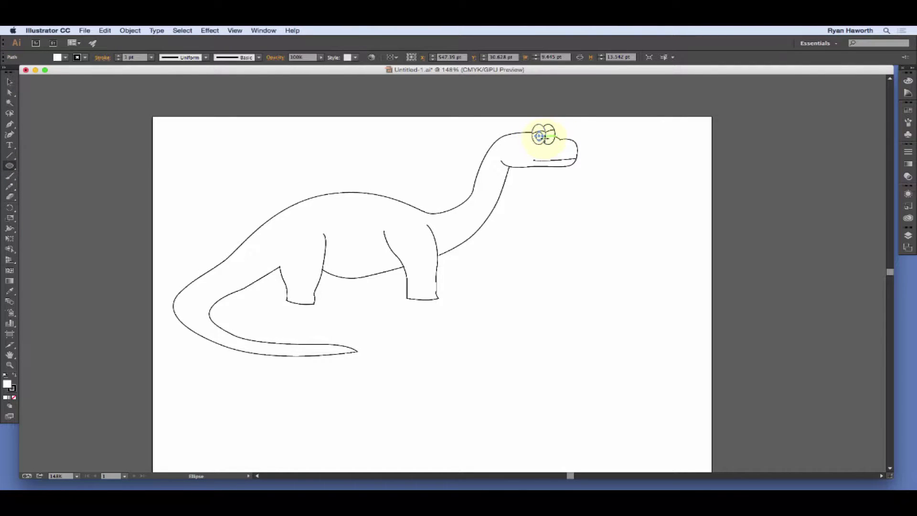
pyautogui.hotkey('shift', 'x')
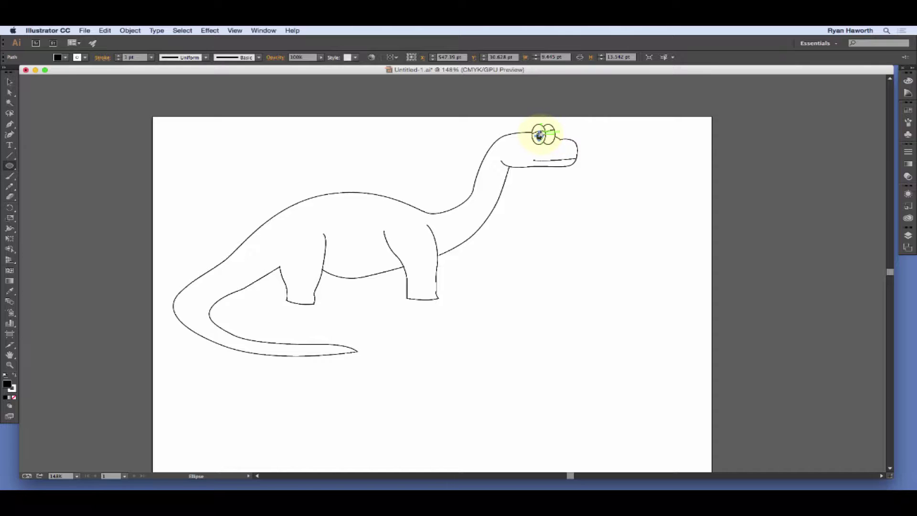
pyautogui.moveTo(539, 137); pyautogui.dragTo(551, 137)
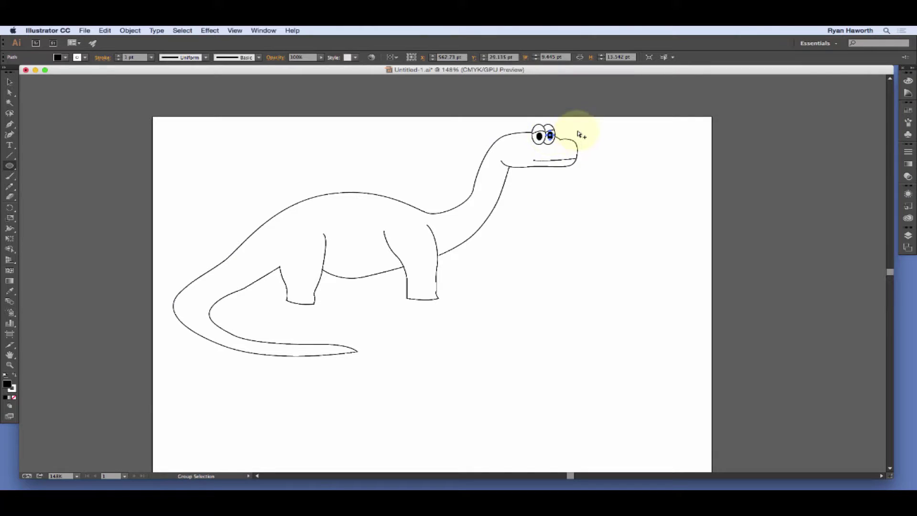
pyautogui.click(575, 130)
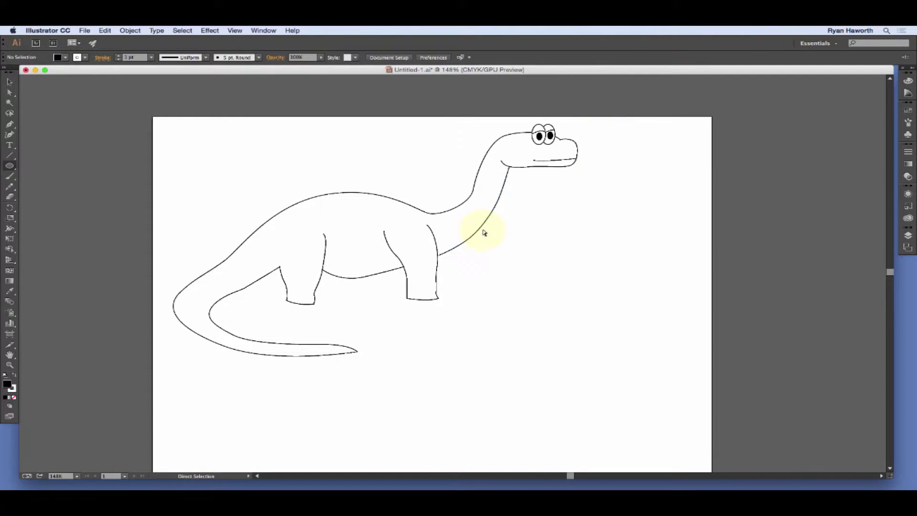
# Start a white-filled, black-stroked flying-reptile outline below the dinosaur's head, drawing the beak tip, crown and back of the neck.
pyautogui.press('p')
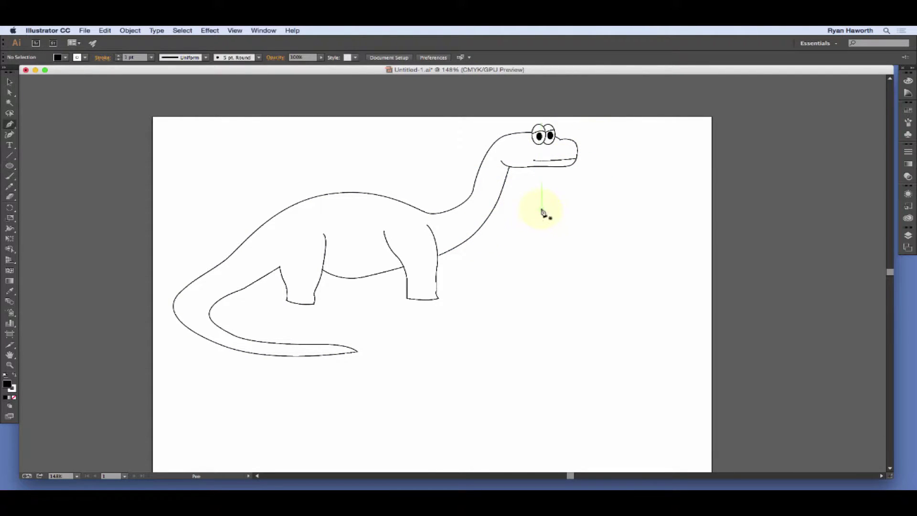
pyautogui.click(553, 202)
pyautogui.moveTo(523, 233); pyautogui.dragTo(523, 241)
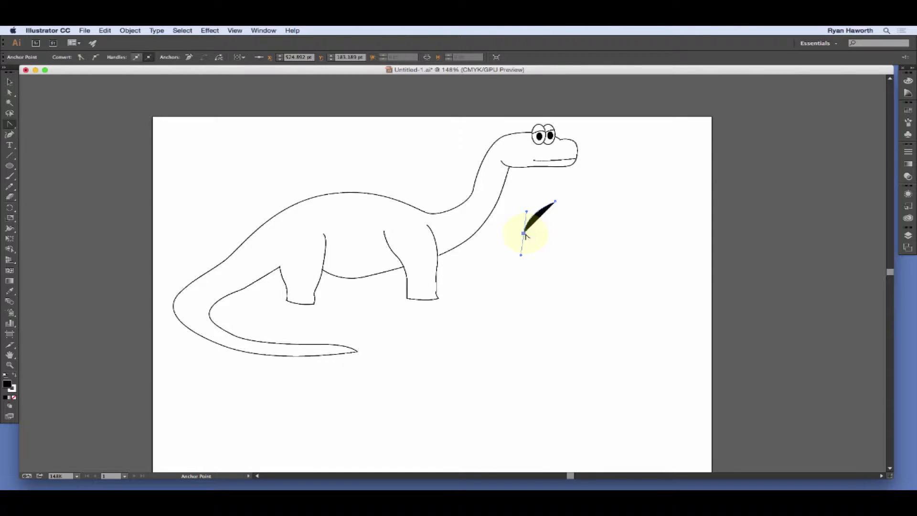
pyautogui.hotkey('shift', 'x')
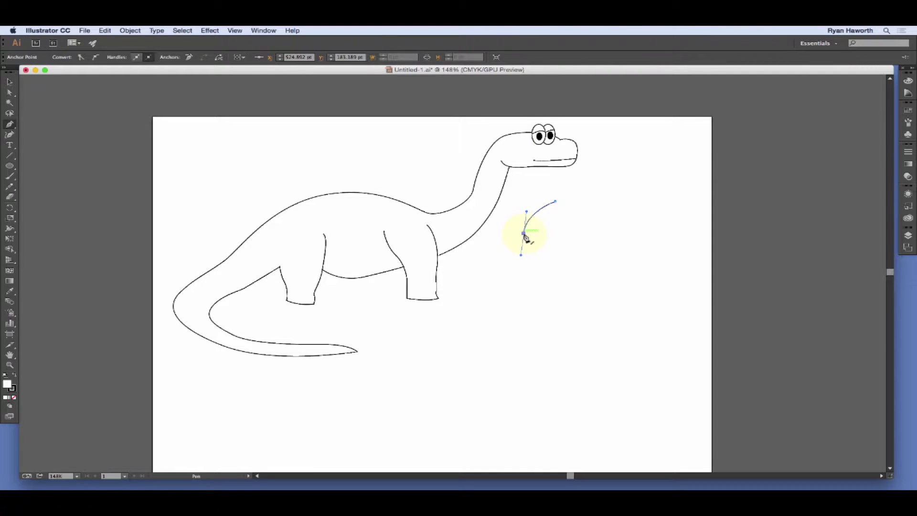
pyautogui.click(532, 262)
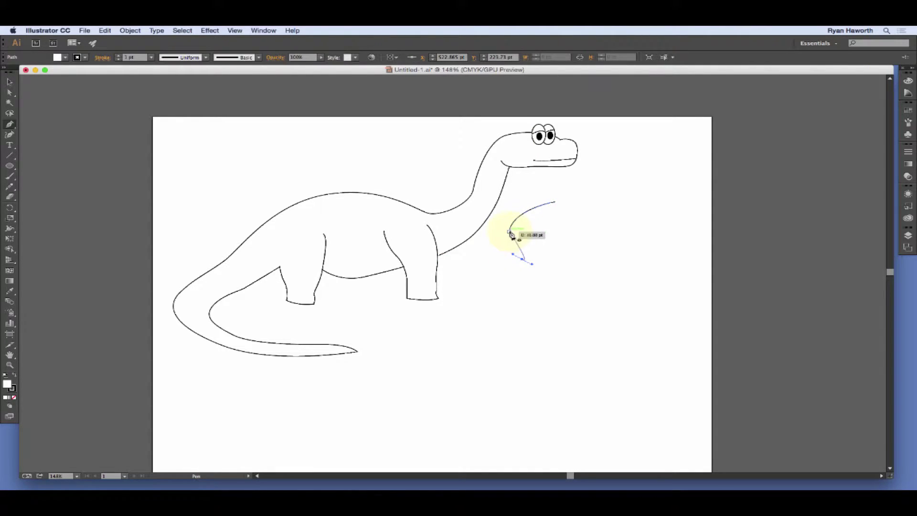
pyautogui.moveTo(523, 232); pyautogui.dragTo(508, 231)
pyautogui.keyDown('ctrl'); pyautogui.click(546, 238); pyautogui.keyUp('ctrl')
pyautogui.click(555, 202)
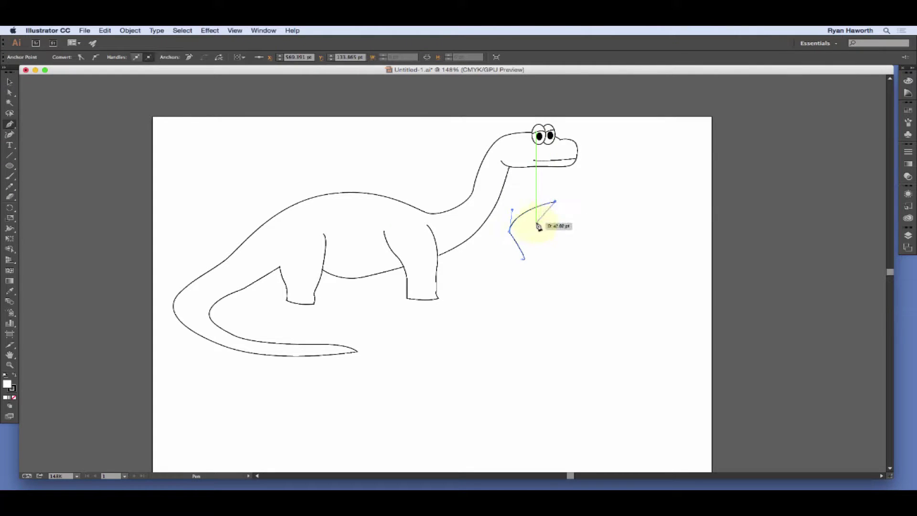
# Continue the outline down the front of the neck, over the arched wing to its pointed tip, and back along the underside.
pyautogui.moveTo(540, 259); pyautogui.dragTo(547, 278)
pyautogui.moveTo(613, 268); pyautogui.dragTo(626, 274)
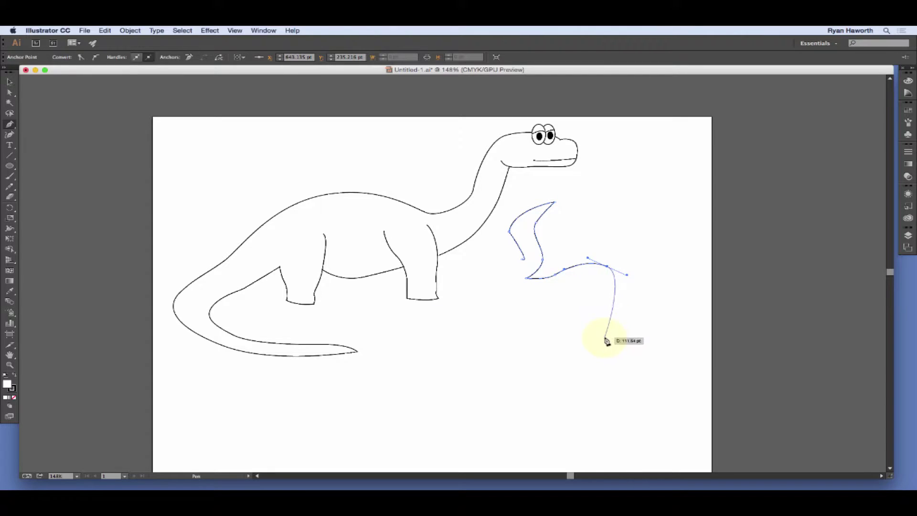
pyautogui.moveTo(604, 336); pyautogui.dragTo(583, 304)
pyautogui.click(502, 305)
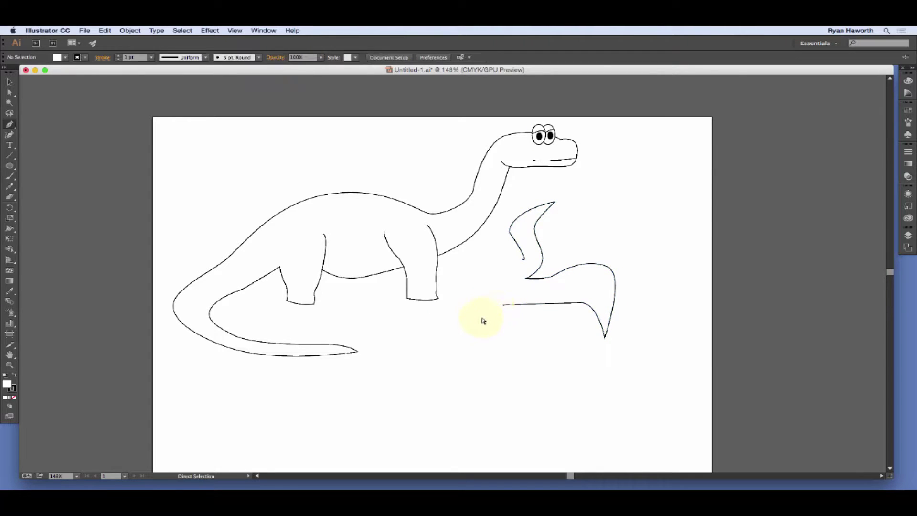
# Extend the reptile's outline into a short leg with a pointed foot below the body.
pyautogui.moveTo(501, 306); pyautogui.dragTo(501, 313)
pyautogui.moveTo(498, 319)
pyautogui.mouseDown()
pyautogui.moveTo(528, 328)
pyautogui.moveTo(527, 336)
pyautogui.moveTo(485, 331)
pyautogui.moveTo(483, 319)
pyautogui.mouseUp()
pyautogui.click(513, 320)
pyautogui.click(490, 306)
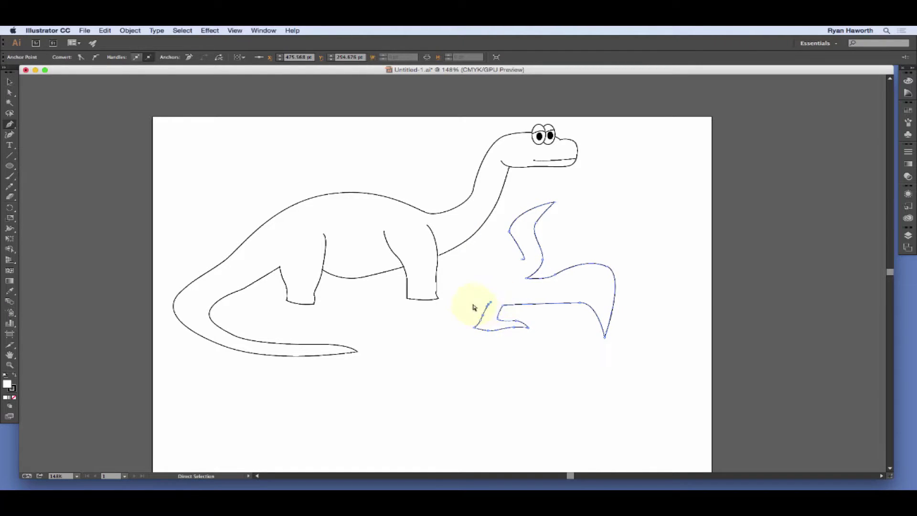
# Draw the long, pointed, trailing lower part, close the outline up the back to the neck, and deselect it.
pyautogui.press('super+shift+a')
pyautogui.click(490, 305)
pyautogui.moveTo(411, 335); pyautogui.dragTo(471, 303)
pyautogui.click(494, 270)
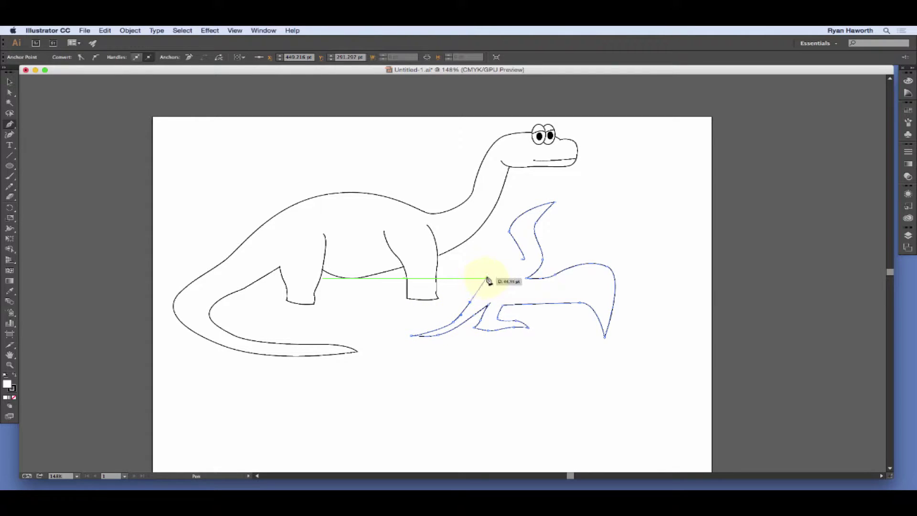
pyautogui.click(524, 258)
pyautogui.keyDown('super'); pyautogui.click(566, 247); pyautogui.keyUp('super')
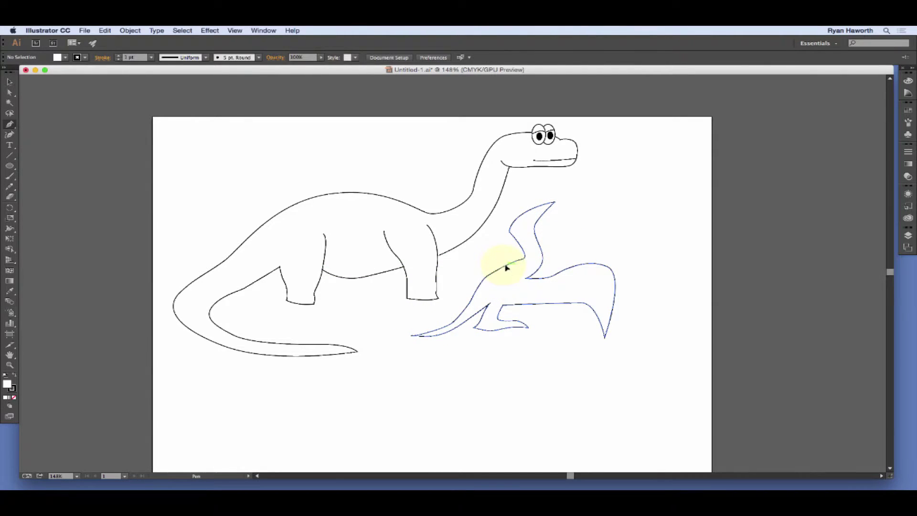
# Draw the far wing as a curved, pointed shape behind the reptile's back, send it to the back, and deselect.
pyautogui.click(506, 265)
pyautogui.moveTo(480, 259); pyautogui.dragTo(471, 266)
pyautogui.click(435, 317)
pyautogui.moveTo(457, 306); pyautogui.dragTo(466, 304)
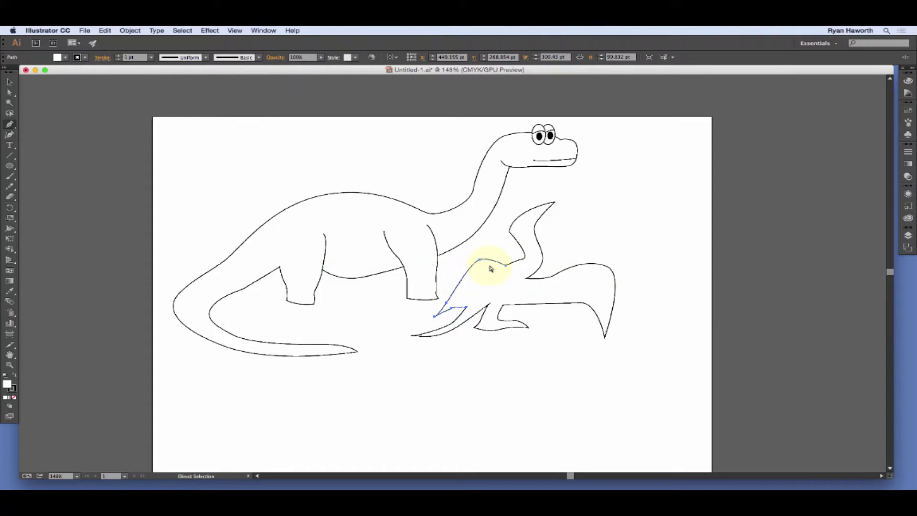
pyautogui.press('super+shift+bracketleft')
pyautogui.keyDown('super'); pyautogui.click(568, 239); pyautogui.keyUp('super')
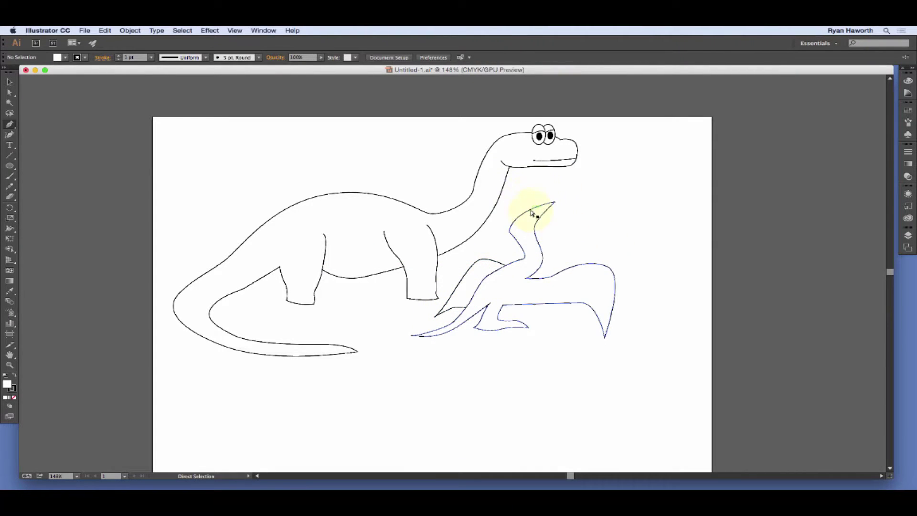
# Draw an oval eye about 16 pt tall on the flying reptile's head and place a second oval beside it.
pyautogui.press('l')
pyautogui.moveTo(519, 217)
pyautogui.mouseDown()
pyautogui.moveTo(527, 206)
pyautogui.moveTo(533, 213)
pyautogui.mouseUp()
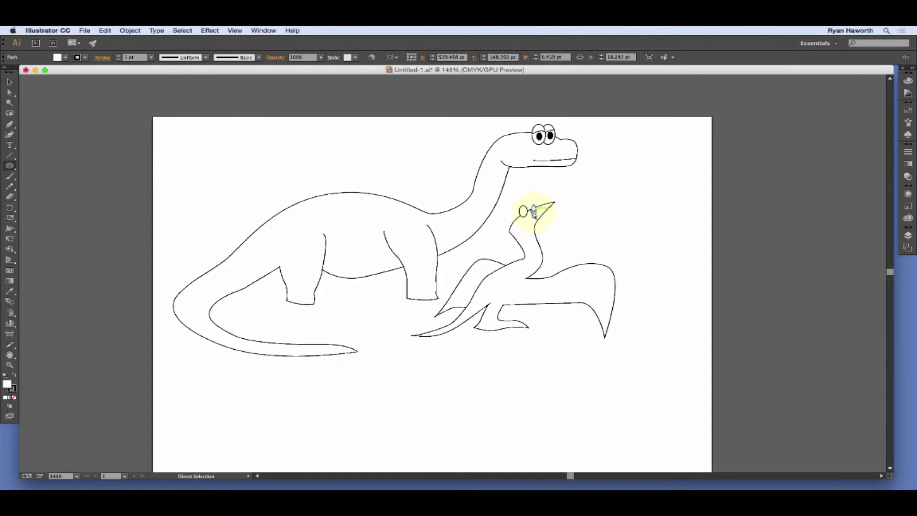
pyautogui.press('x')
pyautogui.press('c')
pyautogui.press('v')
pyautogui.click(531, 210)
# Widen the reptile's second eye to about 12 pt so it meets the first eye, and deselect it.
pyautogui.moveTo(528, 231); pyautogui.dragTo(497, 250)
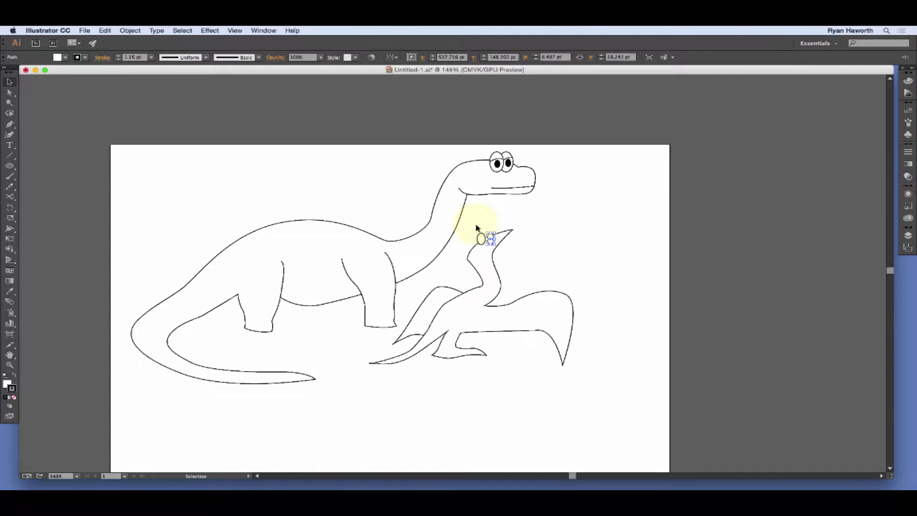
pyautogui.moveTo(474, 222); pyautogui.dragTo(651, 369)
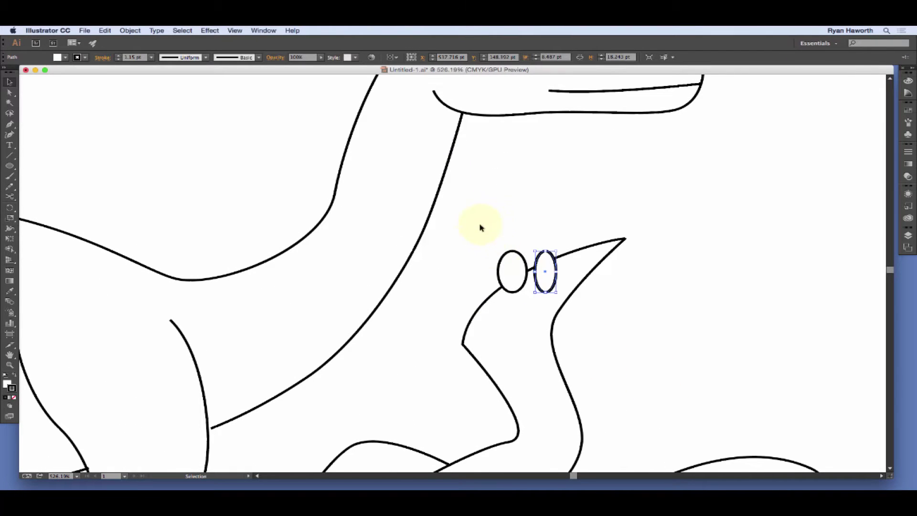
pyautogui.moveTo(534, 272); pyautogui.dragTo(527, 271)
pyautogui.press('a')
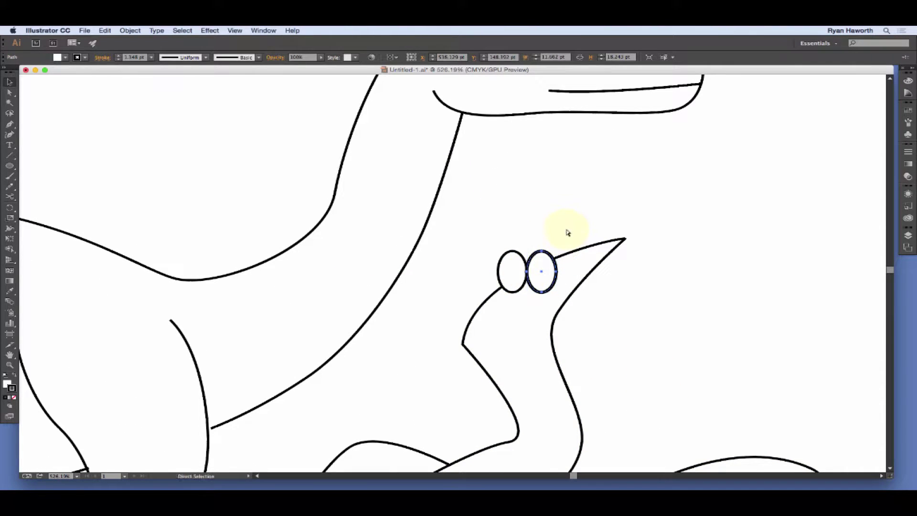
pyautogui.click(519, 295)
pyautogui.press('v')
pyautogui.press('super+0')
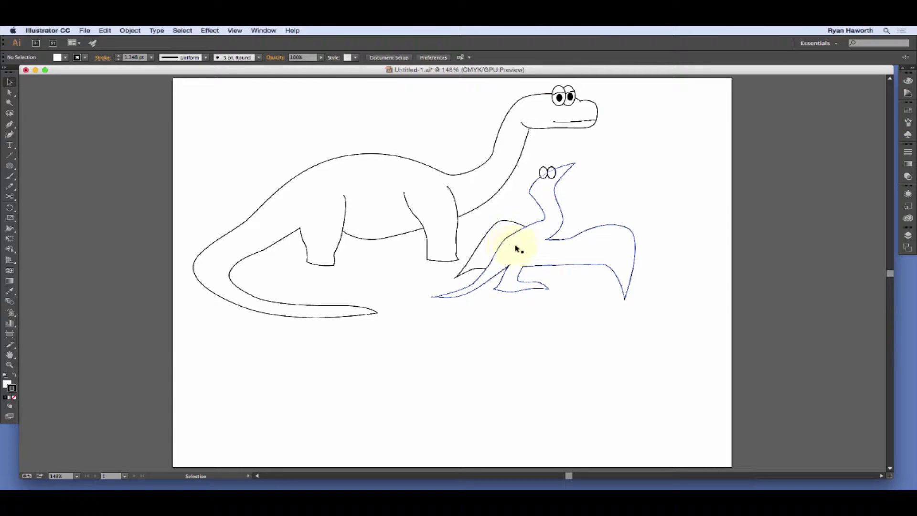
# Draw a small black-filled pupil about 6 by 4 pt in one of the reptile's eyes and copy it into the other.
pyautogui.press('l')
pyautogui.moveTo(542, 169); pyautogui.dragTo(548, 173)
pyautogui.press('a')
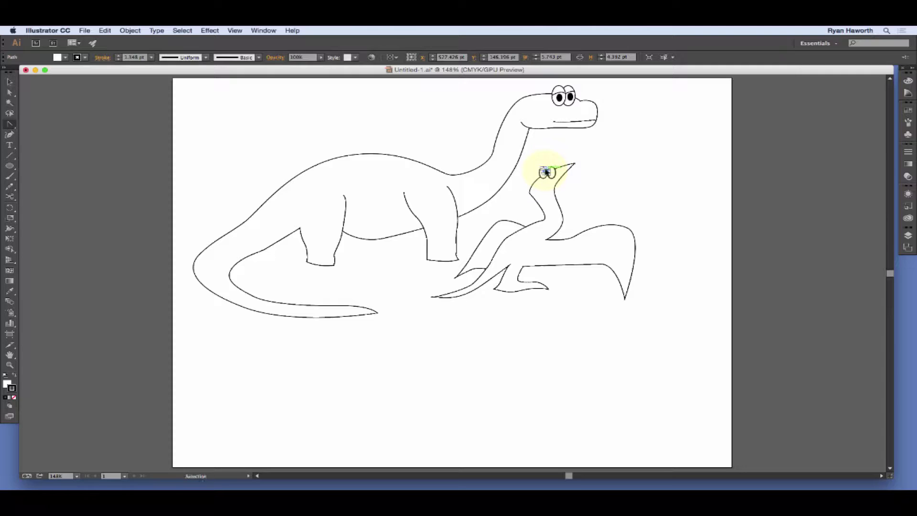
pyautogui.press('super+shift+a')
pyautogui.click(554, 172)
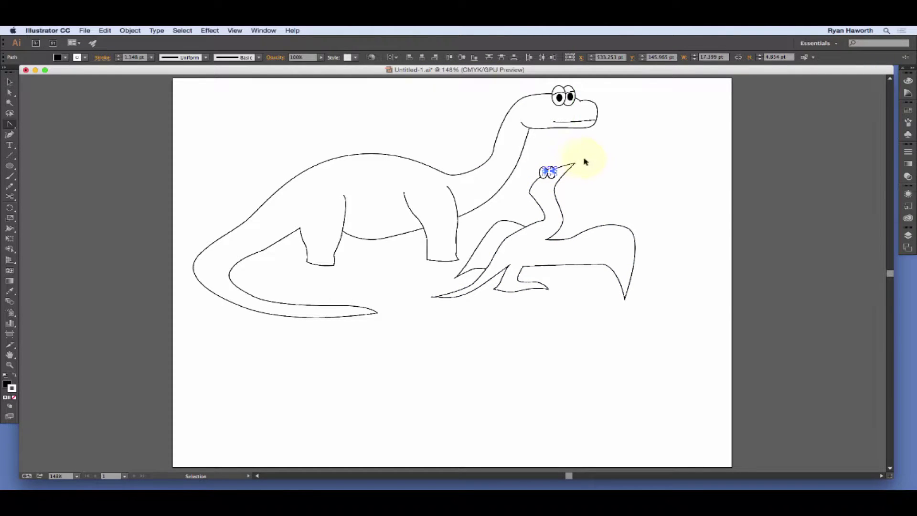
# Select both of the flying reptile's pupils, give them a black fill with no stroke, and deselect them.
pyautogui.click(548, 172)
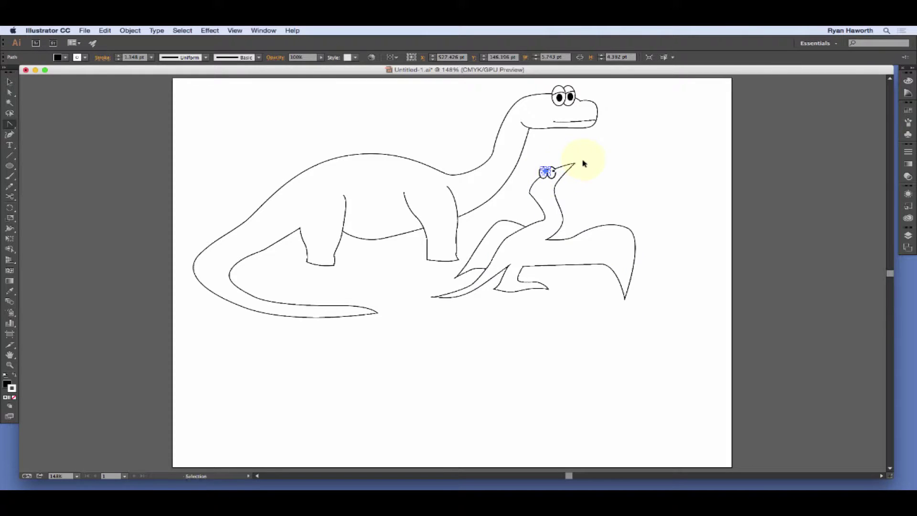
pyautogui.keyDown('shift'); pyautogui.click(554, 170); pyautogui.keyUp('shift')
pyautogui.press('Tab')
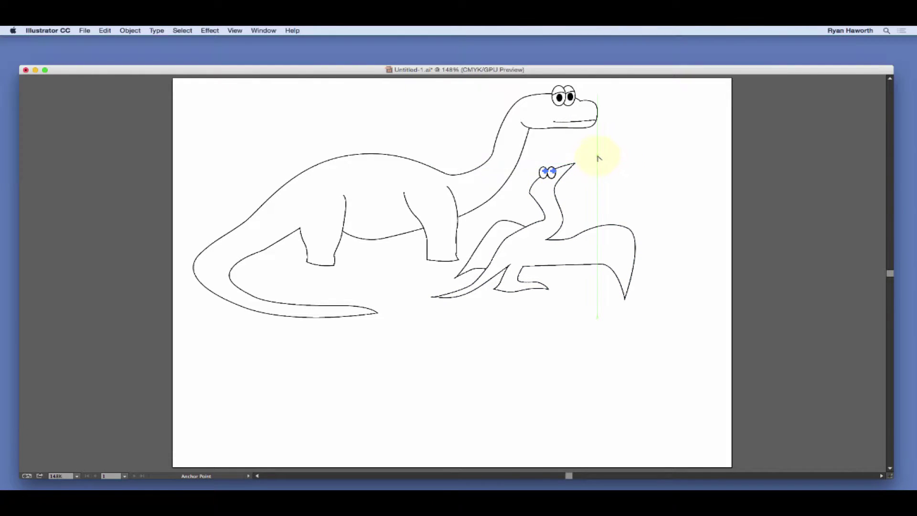
pyautogui.press('Tab')
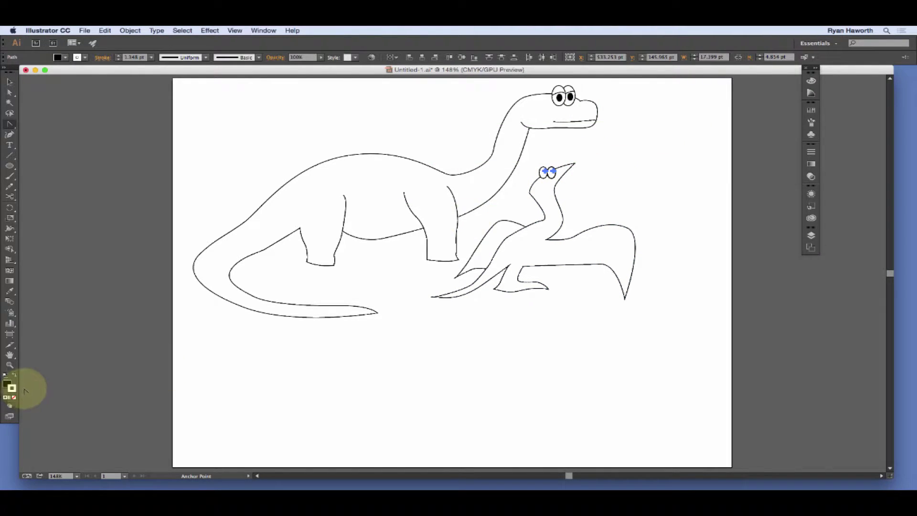
pyautogui.click(6, 383)
pyautogui.click(14, 396)
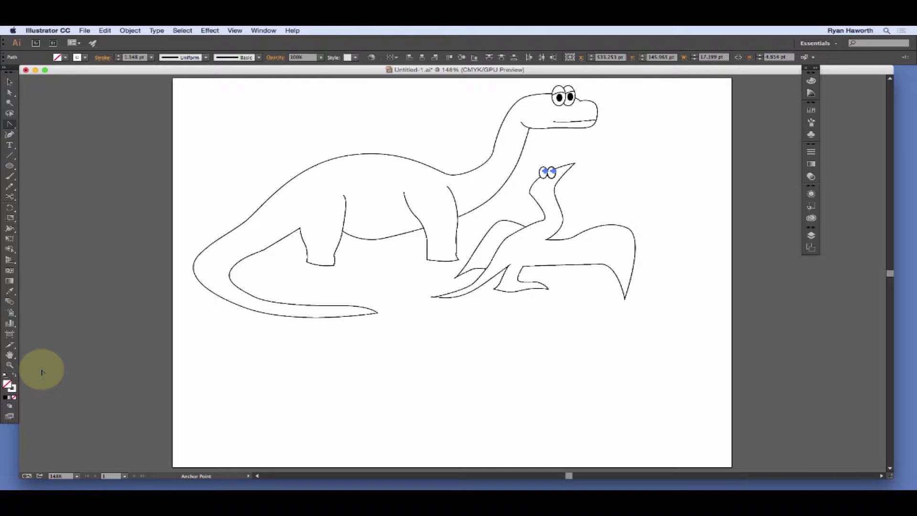
pyautogui.press('d')
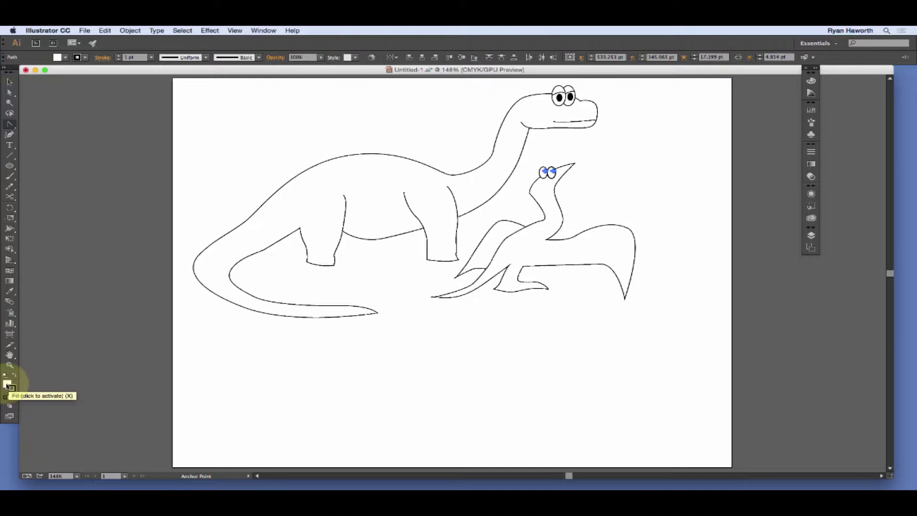
pyautogui.hotkey('shift', 'x')
pyautogui.click(14, 397)
pyautogui.press('super+shift+a')
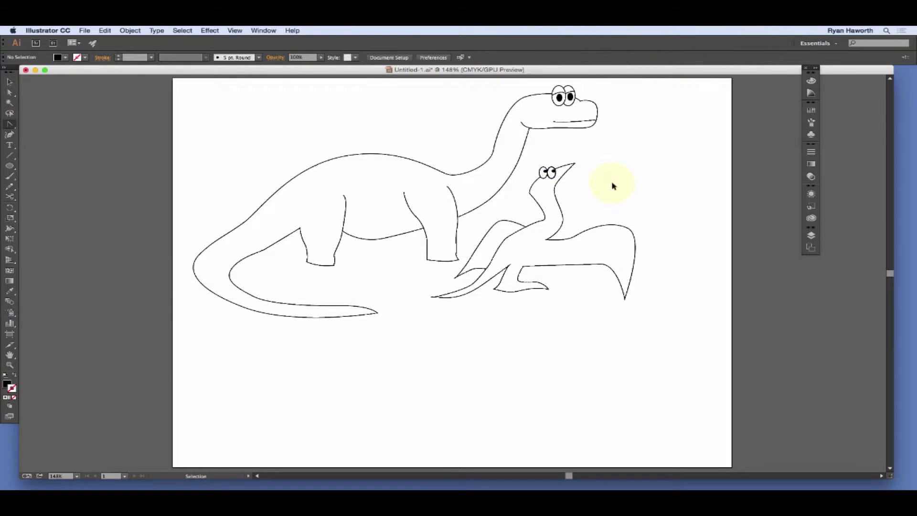
pyautogui.press('p')
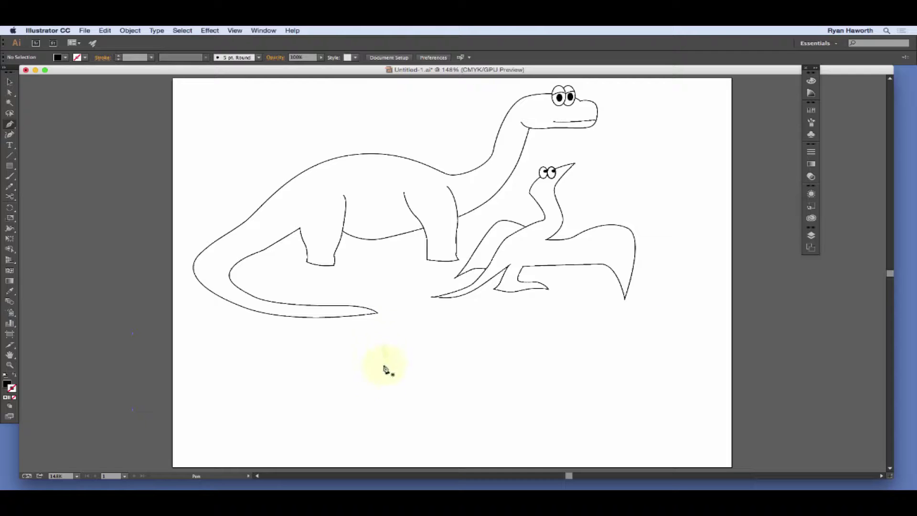
pyautogui.press('a')
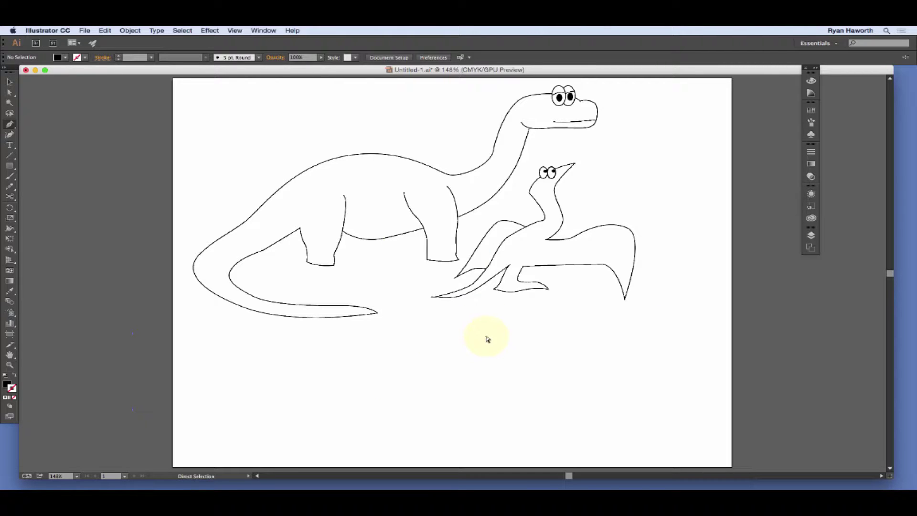
pyautogui.press('p')
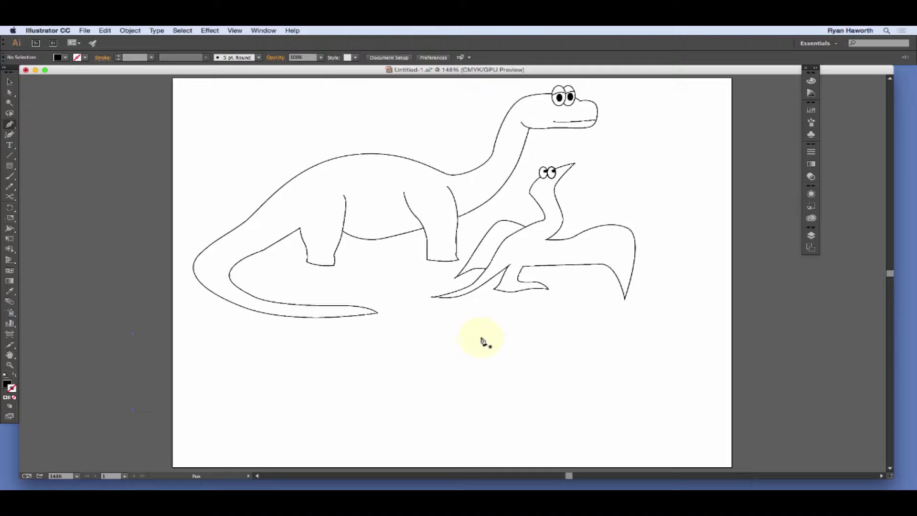
pyautogui.press('a')
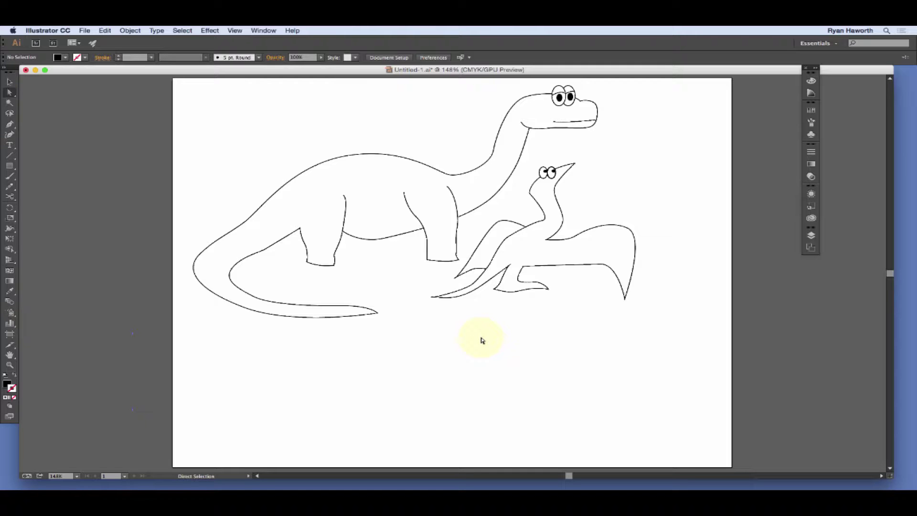
# Draw a black-filled rectangle about 274 by 104 pt below the flying reptile and deselect it.
pyautogui.press('m')
pyautogui.moveTo(431, 339); pyautogui.dragTo(624, 405)
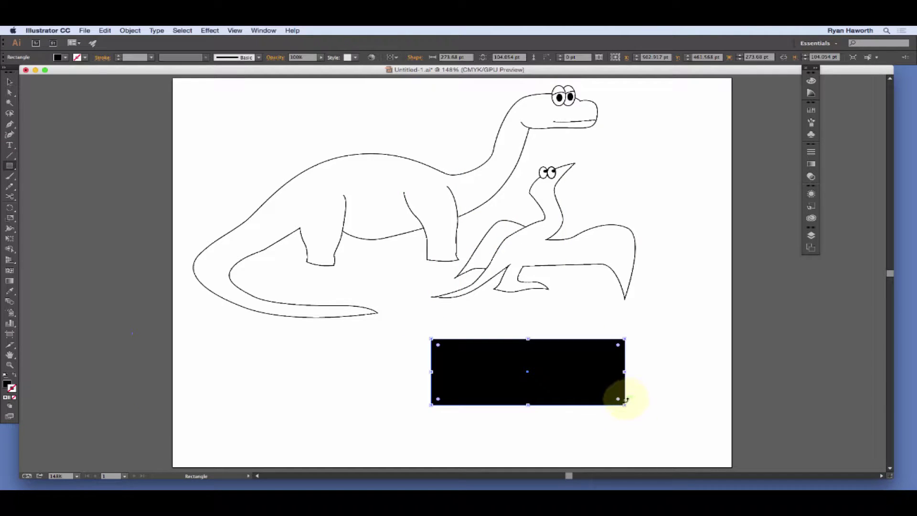
pyautogui.press('a')
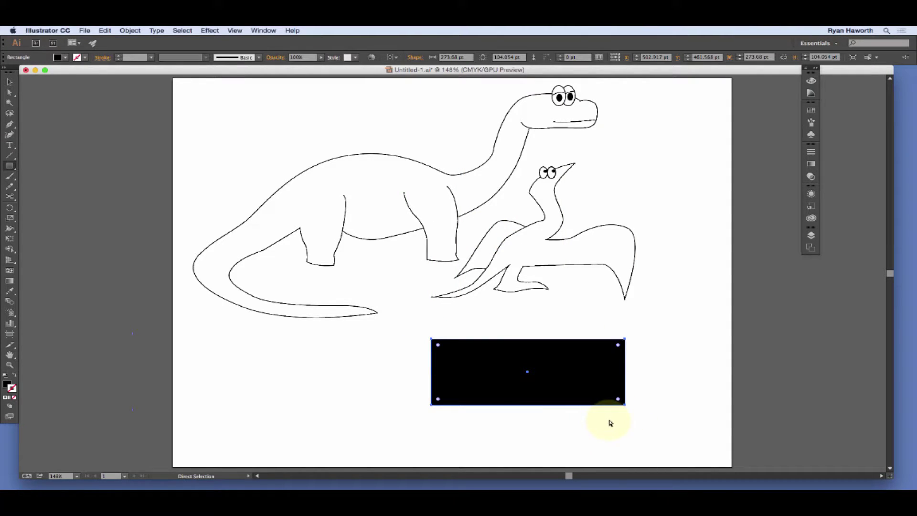
pyautogui.click(611, 423)
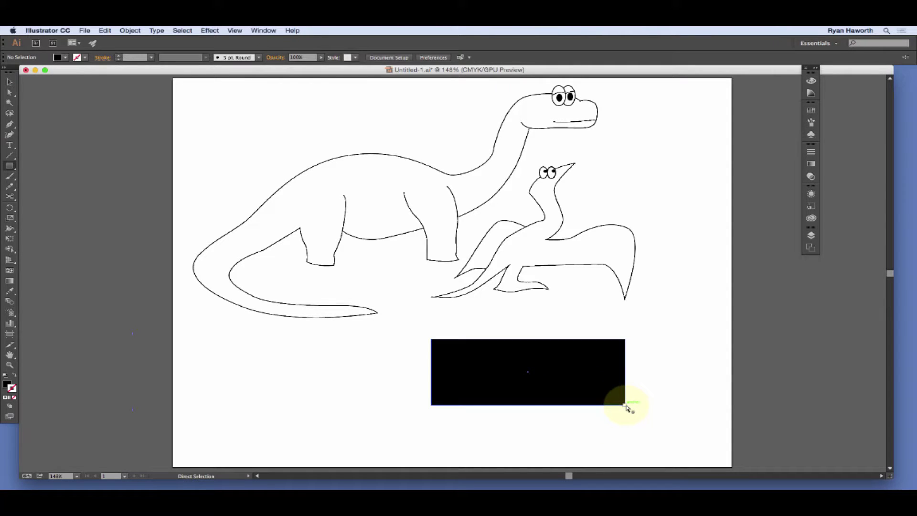
# Reshape the rectangle by moving its two right-hand corner points and rounding its lower-right corner, and deselect it.
pyautogui.moveTo(624, 405); pyautogui.dragTo(666, 402)
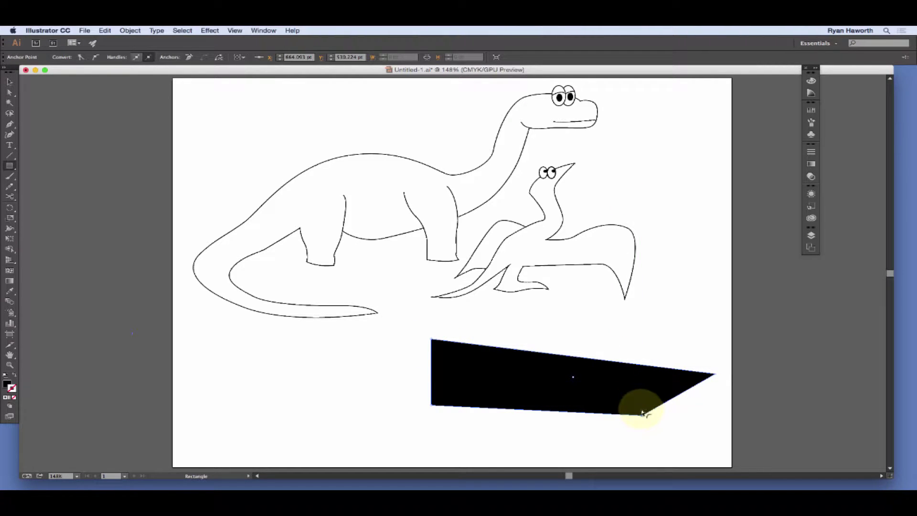
pyautogui.moveTo(640, 405); pyautogui.dragTo(632, 383)
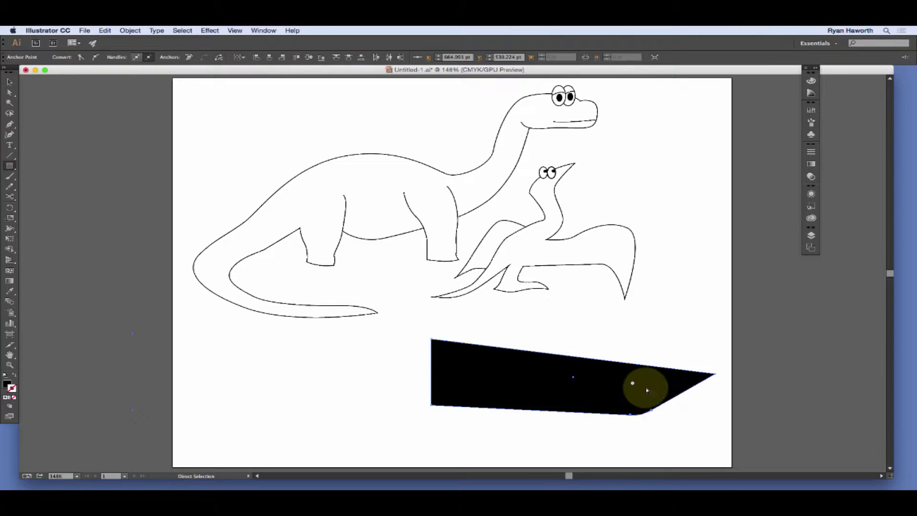
pyautogui.click(654, 422)
pyautogui.press('m')
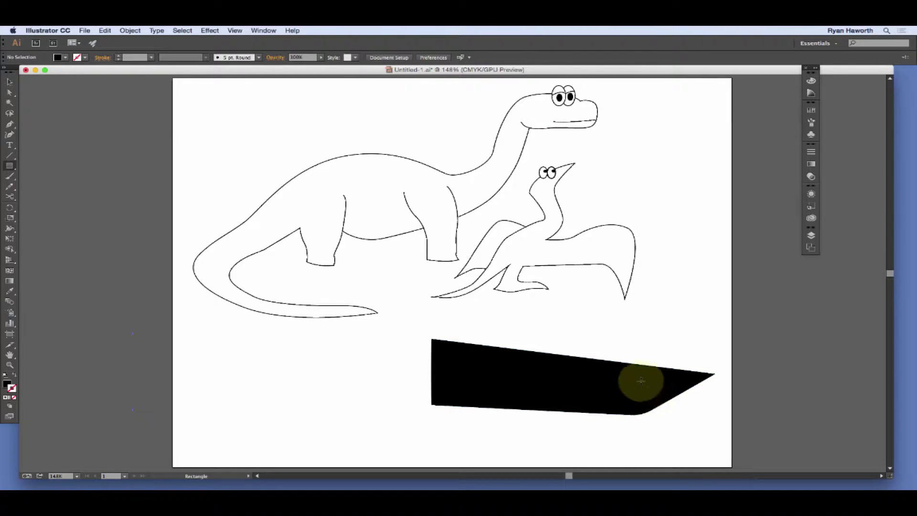
# Undo all corner edits to the black rectangle and deselect it.
pyautogui.press('super+z')
pyautogui.press('super+z')
pyautogui.press('super+z')
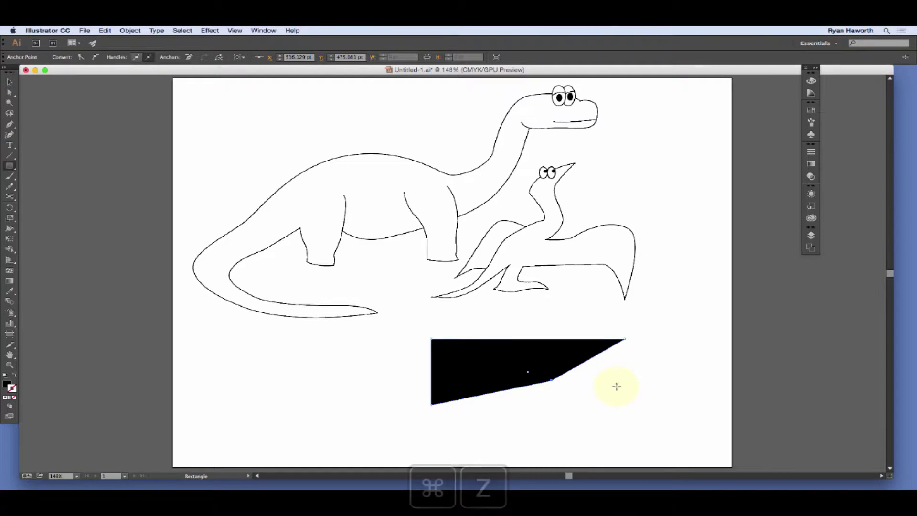
pyautogui.press('super+z')
pyautogui.press('super+z')
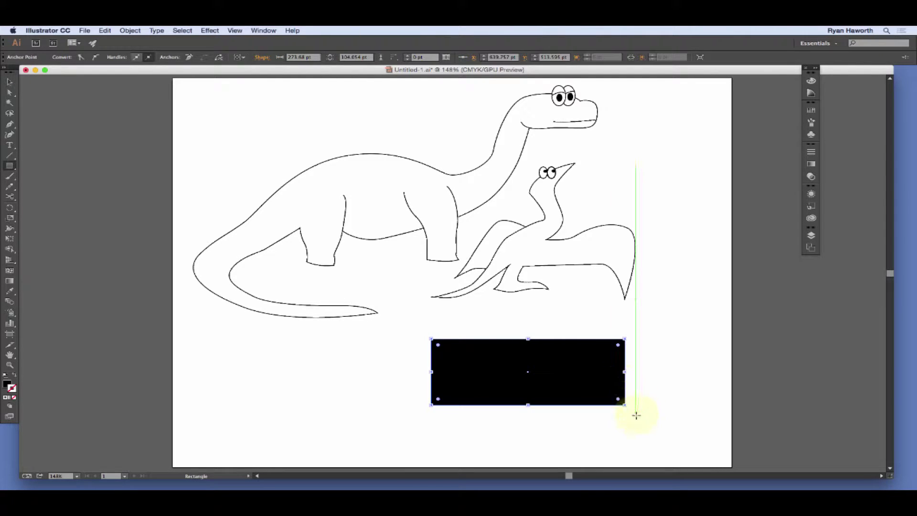
pyautogui.keyDown('super'); pyautogui.click(651, 340); pyautogui.keyUp('super')
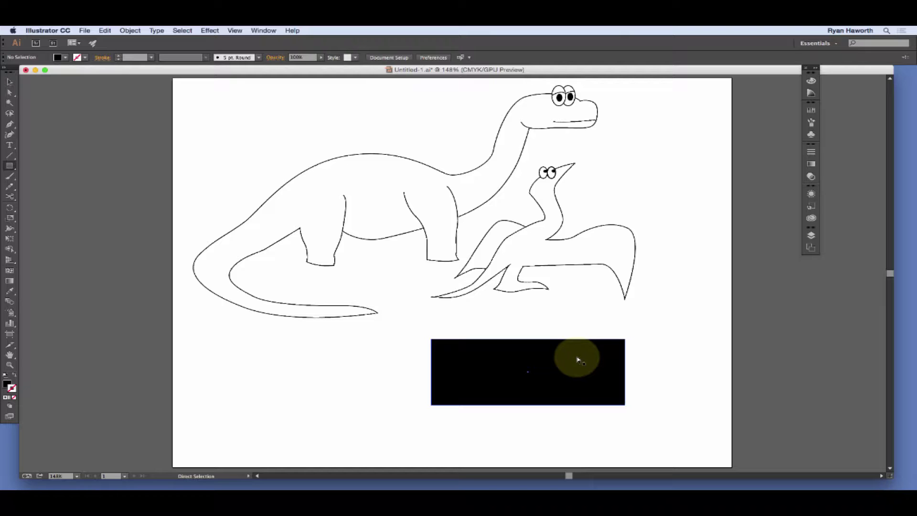
# Select the black rectangle and the flying reptile's body one after the other by their filled interiors, deselecting each.
pyautogui.click(578, 360)
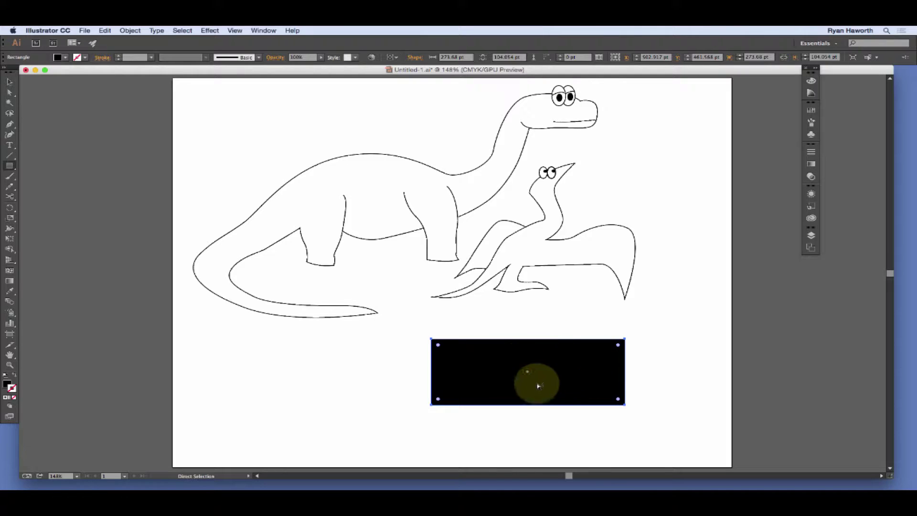
pyautogui.click(637, 341)
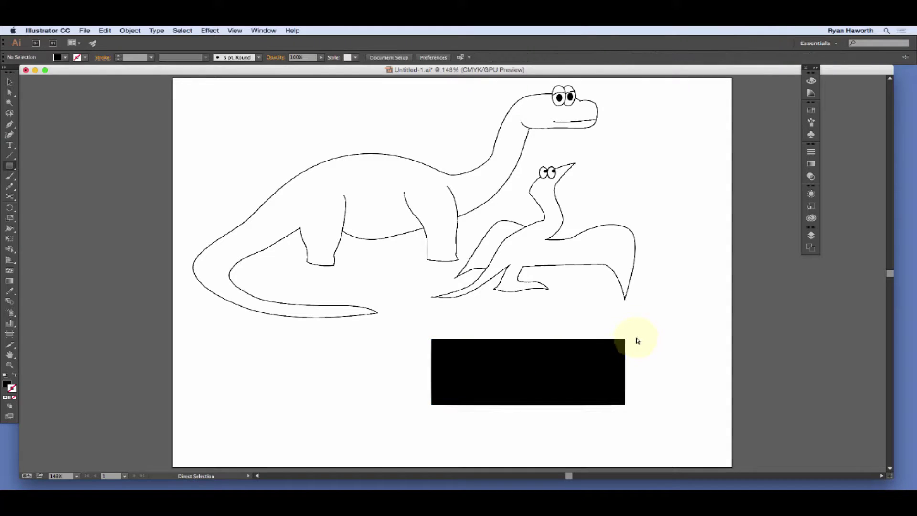
pyautogui.click(590, 359)
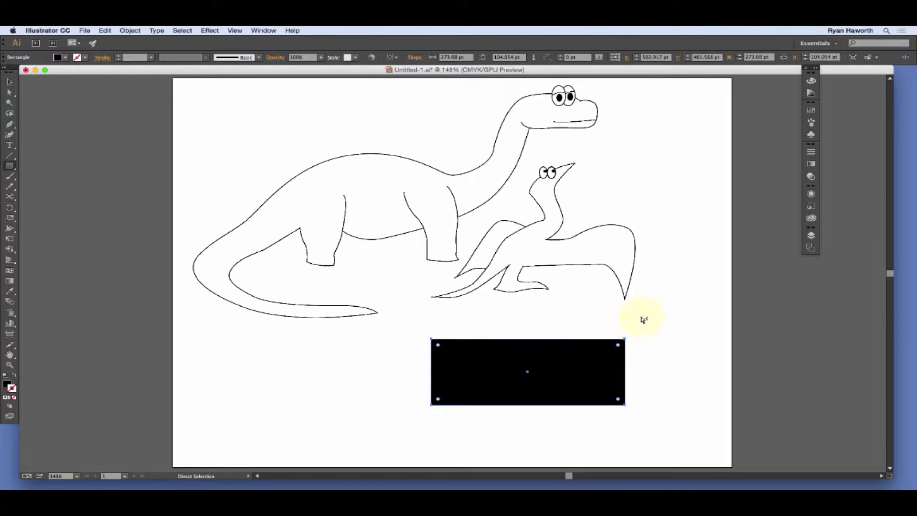
pyautogui.click(583, 365)
pyautogui.click(646, 326)
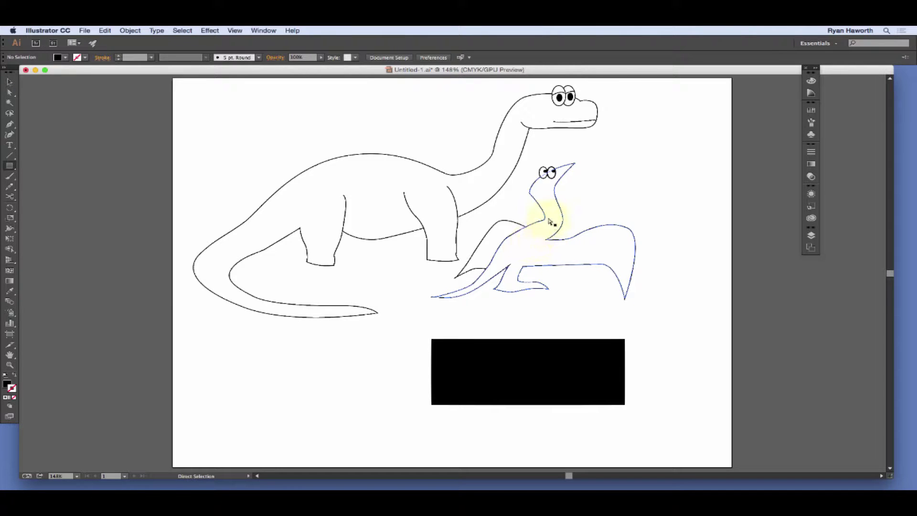
pyautogui.click(547, 253)
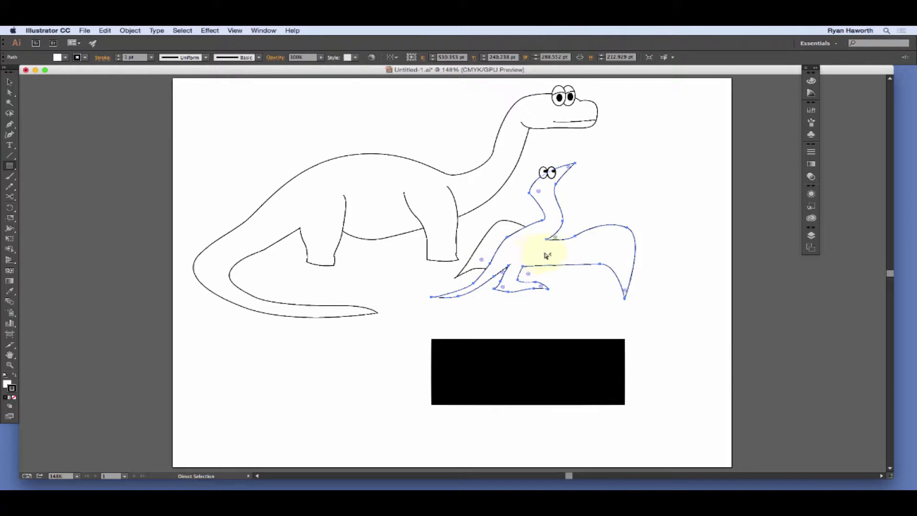
pyautogui.click(585, 304)
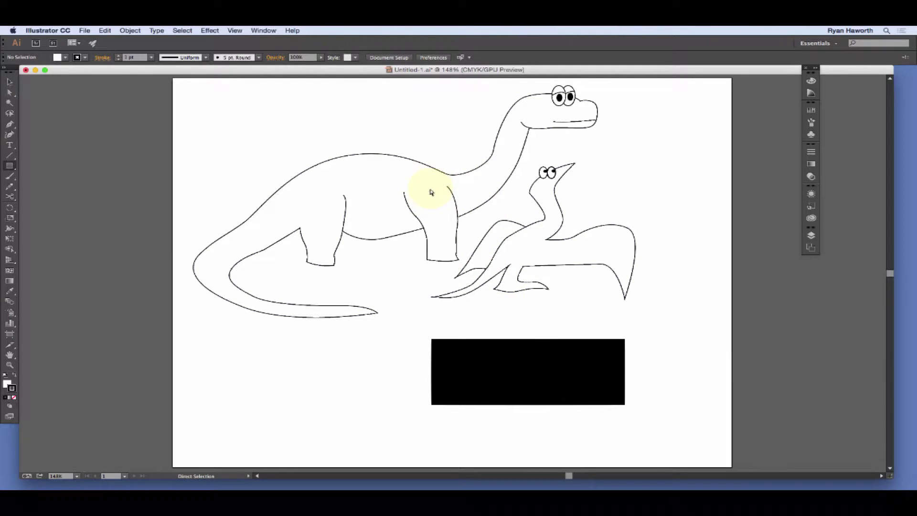
# Select the dinosaur's unfilled body path by its outline with Group Selection, and deselect it.
pyautogui.press('alt')
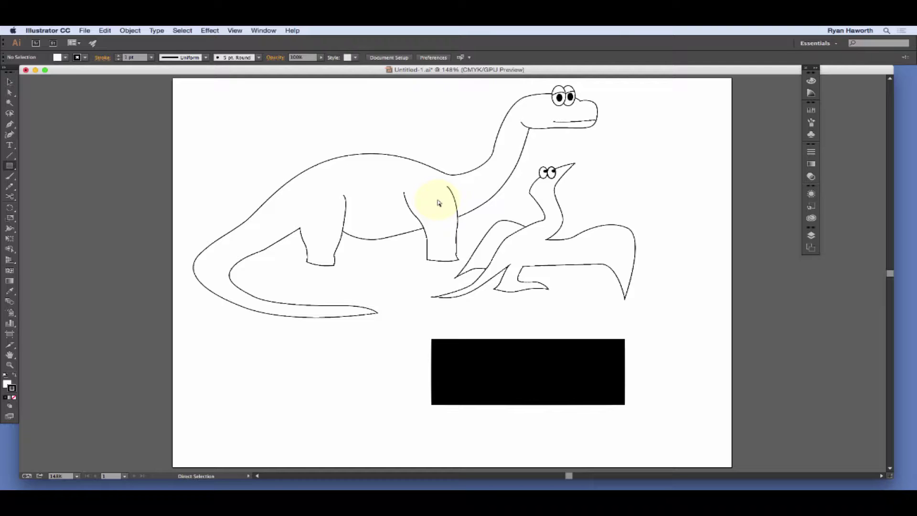
pyautogui.click(449, 176)
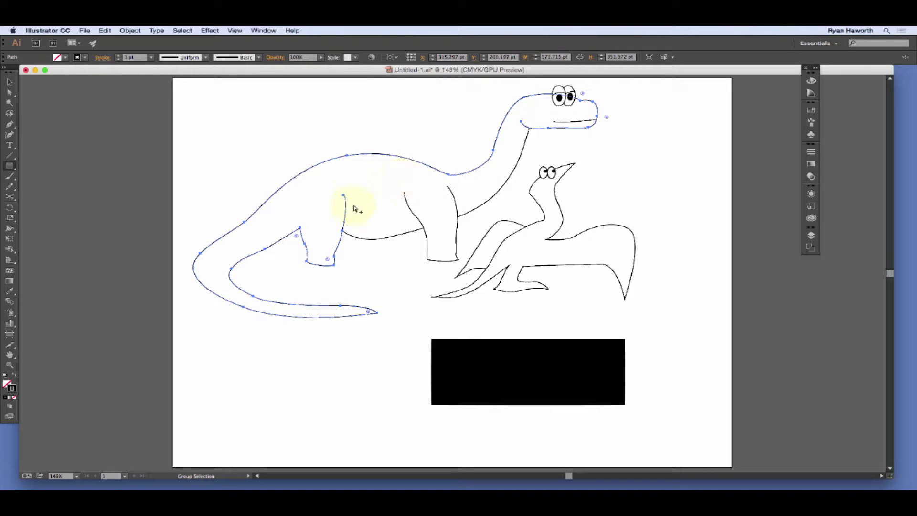
pyautogui.press('m')
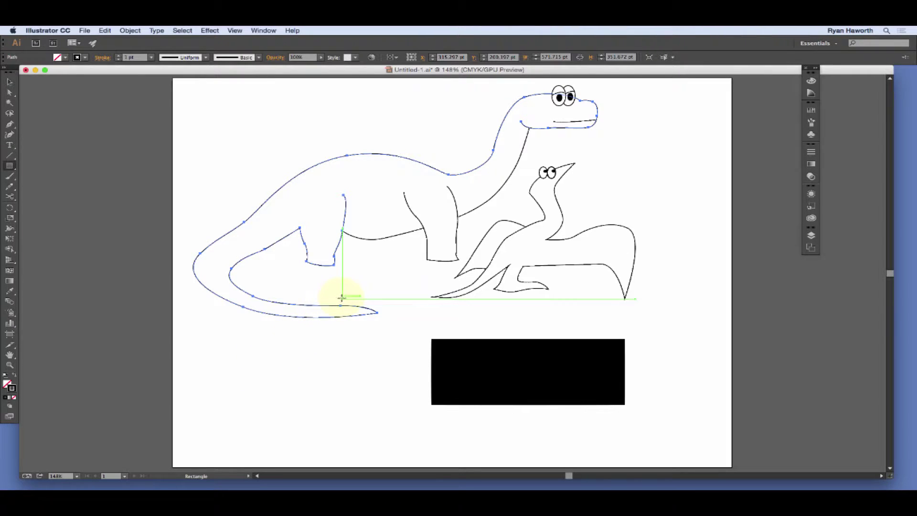
pyautogui.press('a')
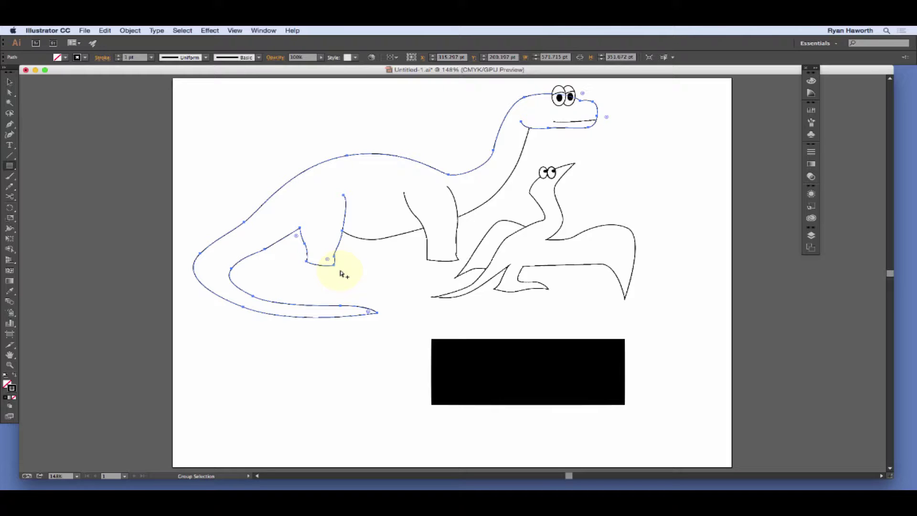
pyautogui.click(423, 324)
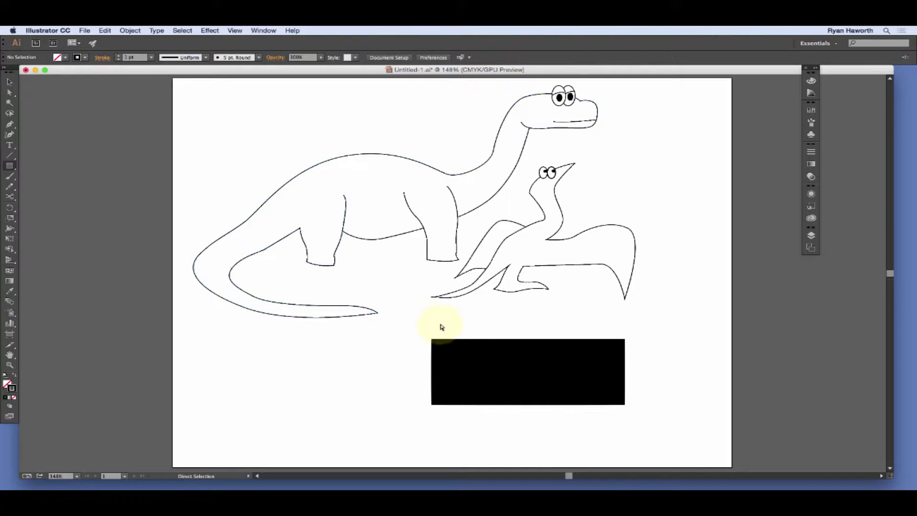
# Swap the rectangle's fill and stroke to give it a black outline with no fill, and deselect it.
pyautogui.click(452, 354)
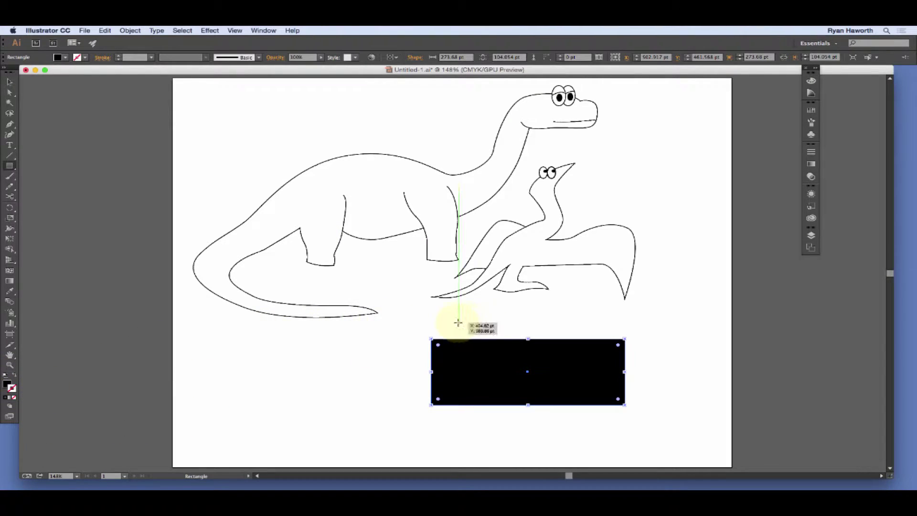
pyautogui.hotkey('shift', 'x')
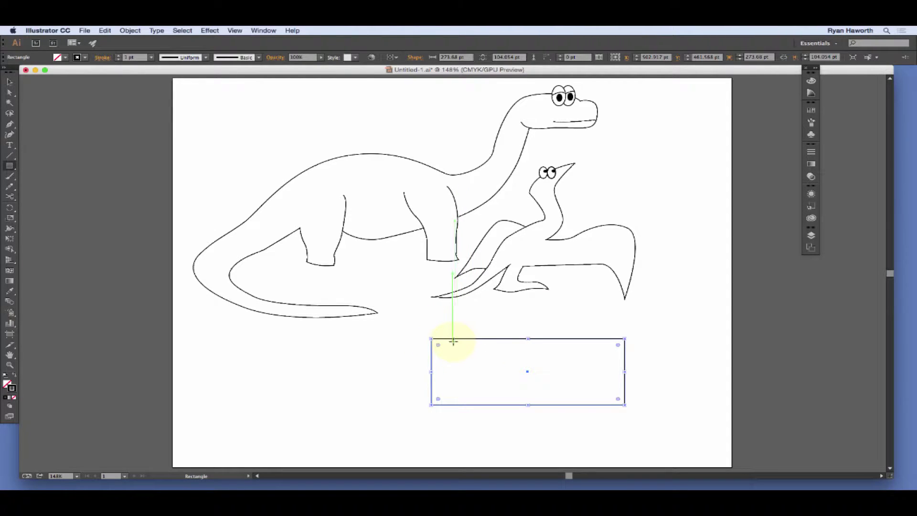
pyautogui.press('a')
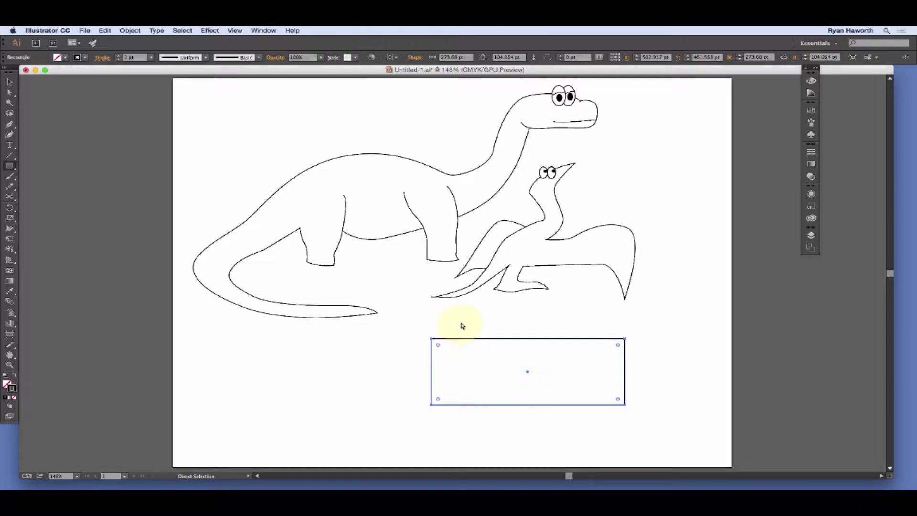
pyautogui.click(462, 326)
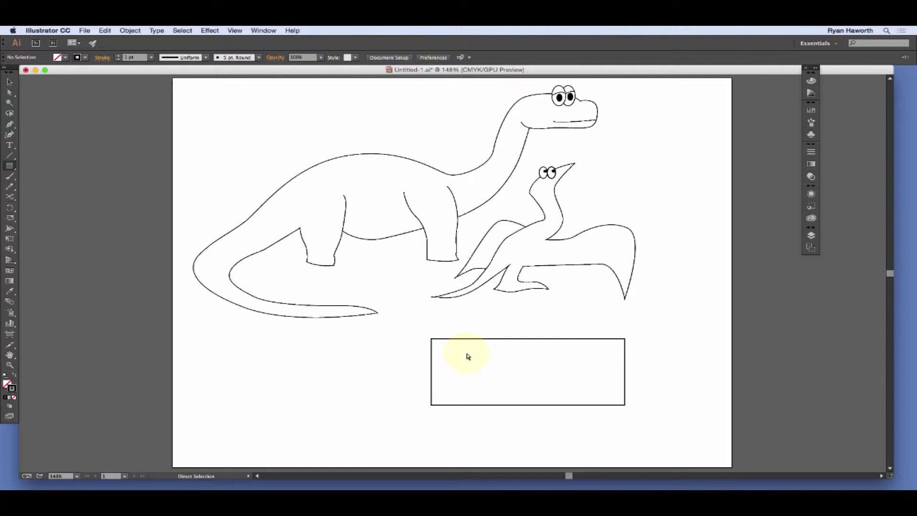
pyautogui.press('m')
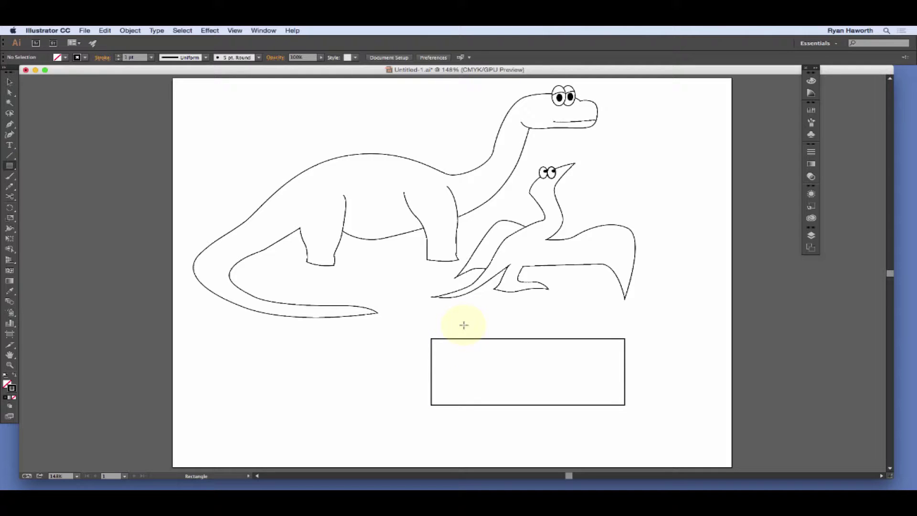
# Select the unfilled rectangle by its outline, move it left to below the dinosaur's tail tip, and deselect it.
pyautogui.press('a')
pyautogui.click(473, 339)
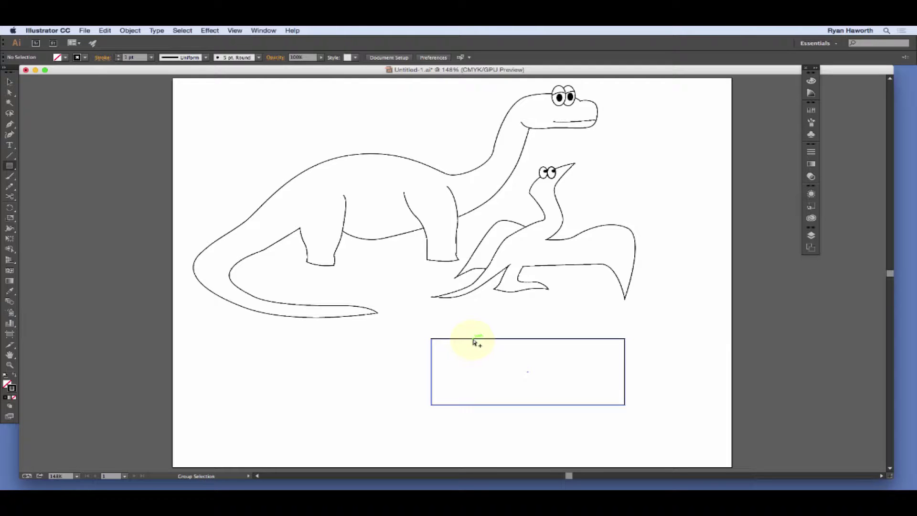
pyautogui.click(474, 340)
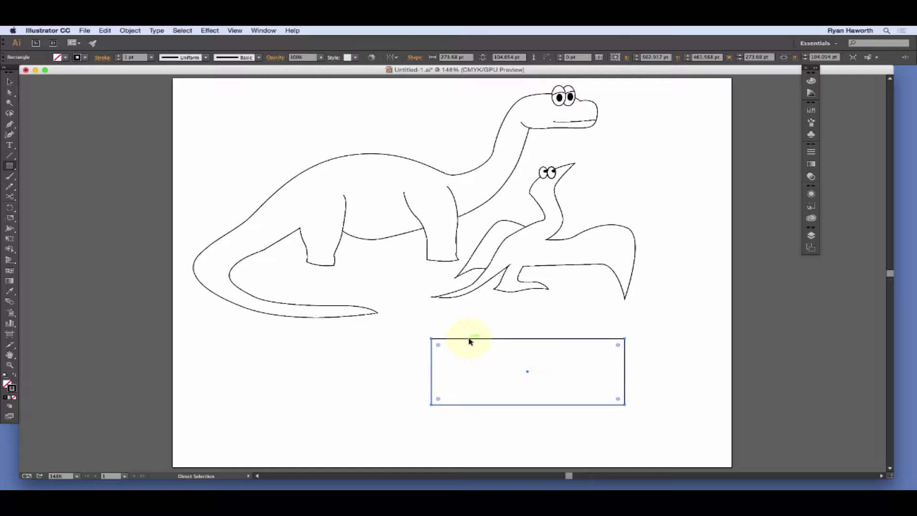
pyautogui.moveTo(469, 338)
pyautogui.mouseDown()
pyautogui.moveTo(349, 371)
pyautogui.moveTo(247, 354)
pyautogui.moveTo(384, 350)
pyautogui.moveTo(479, 321)
pyautogui.moveTo(409, 352)
pyautogui.moveTo(485, 340)
pyautogui.moveTo(398, 346)
pyautogui.moveTo(447, 346)
pyautogui.moveTo(467, 340)
pyautogui.moveTo(442, 334)
pyautogui.moveTo(462, 335)
pyautogui.mouseUp()
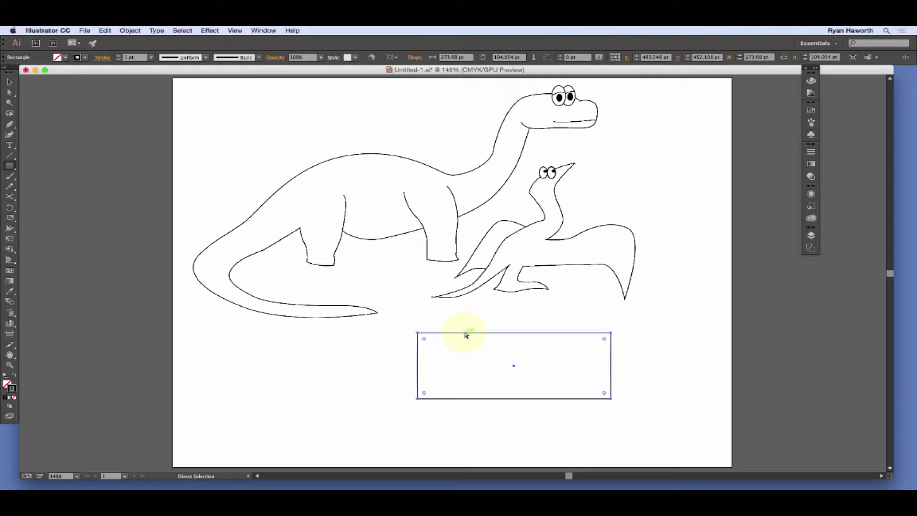
pyautogui.moveTo(466, 335); pyautogui.dragTo(396, 344)
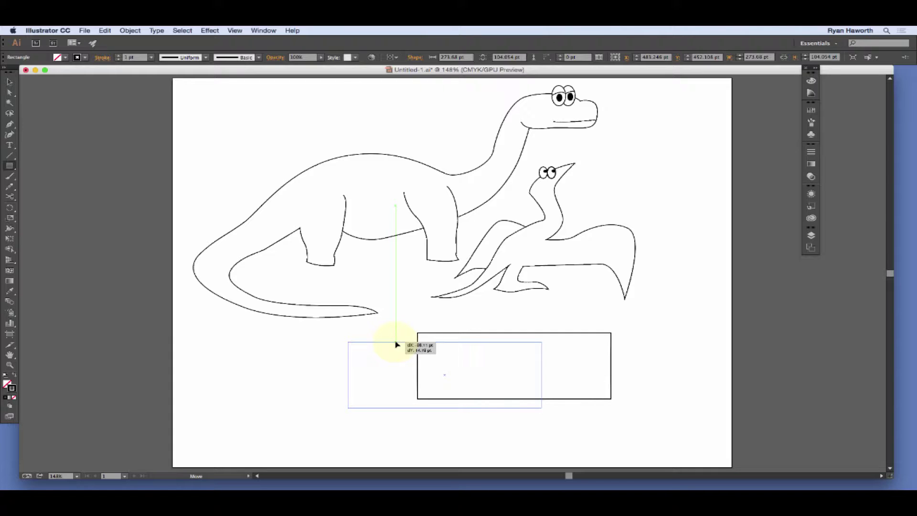
pyautogui.moveTo(396, 344); pyautogui.dragTo(396, 344)
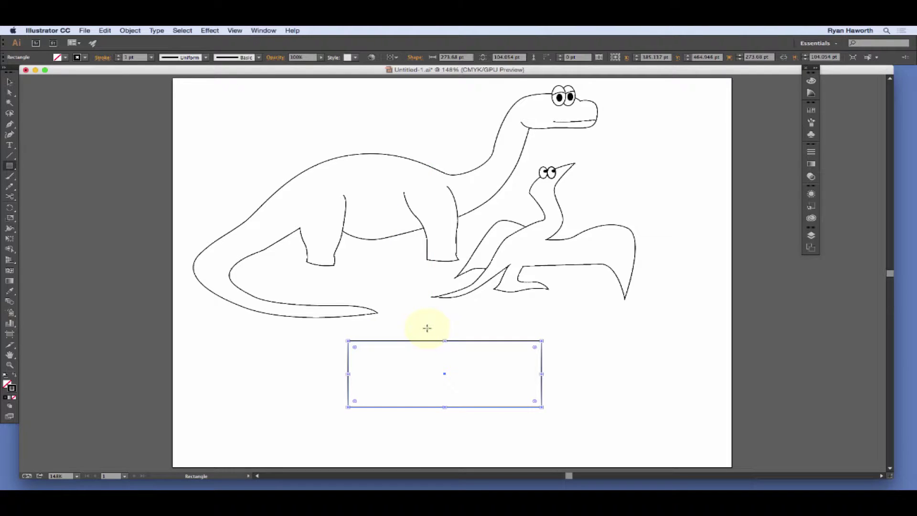
pyautogui.keyDown('super'); pyautogui.click(356, 350); pyautogui.keyUp('super')
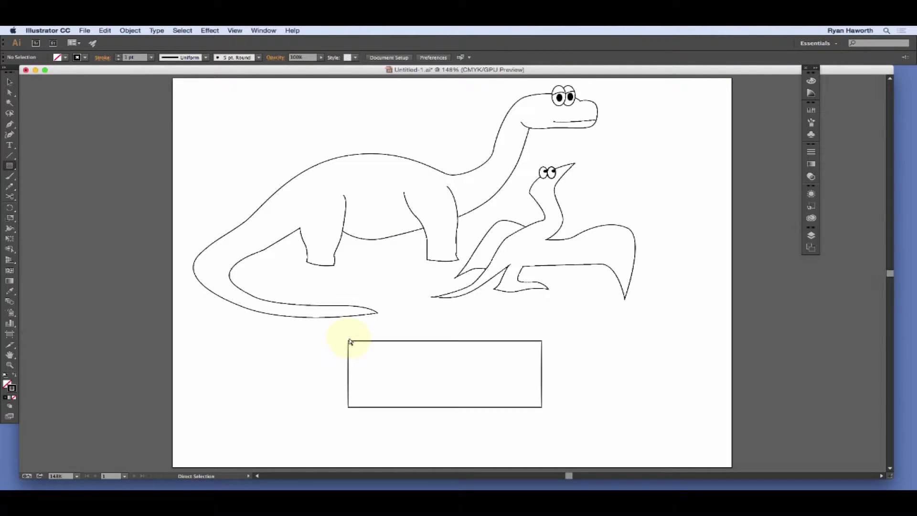
# Select only the rectangle's upper-left corner anchor and shift it slightly outward horizontally to slant the left side.
pyautogui.click(349, 342)
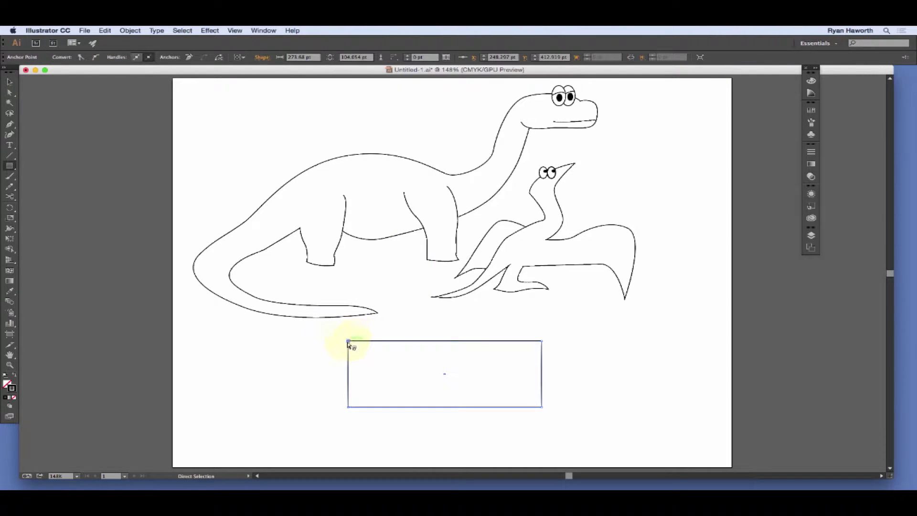
pyautogui.moveTo(349, 342); pyautogui.dragTo(281, 344)
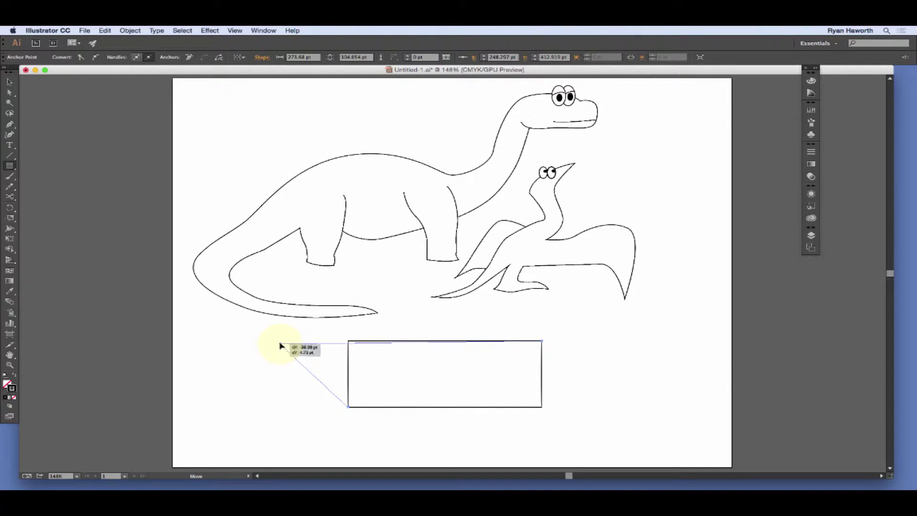
pyautogui.moveTo(280, 343); pyautogui.dragTo(315, 344)
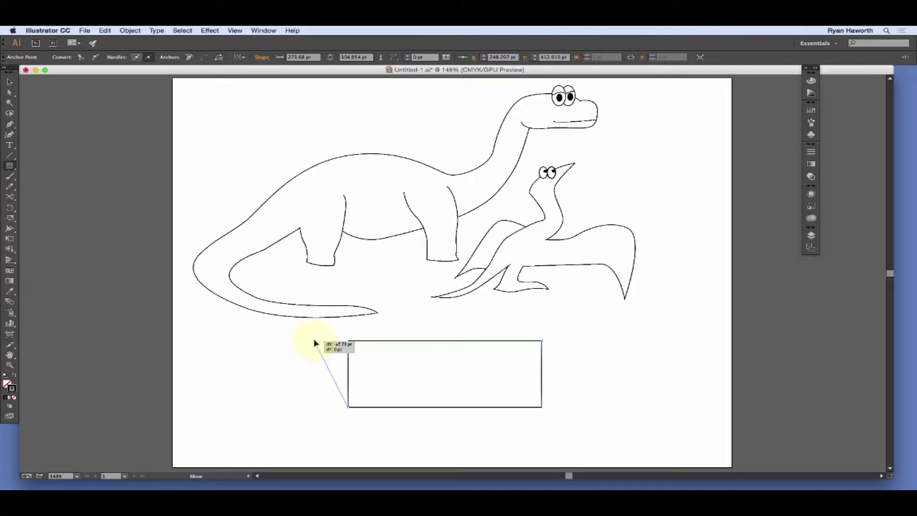
pyautogui.moveTo(315, 343); pyautogui.dragTo(342, 343)
# Draw two rectangles, about 145 × 51 pt and 150 × 76 pt, overlapping the slanted shape's upper edge and upper-right corner.
pyautogui.press('m')
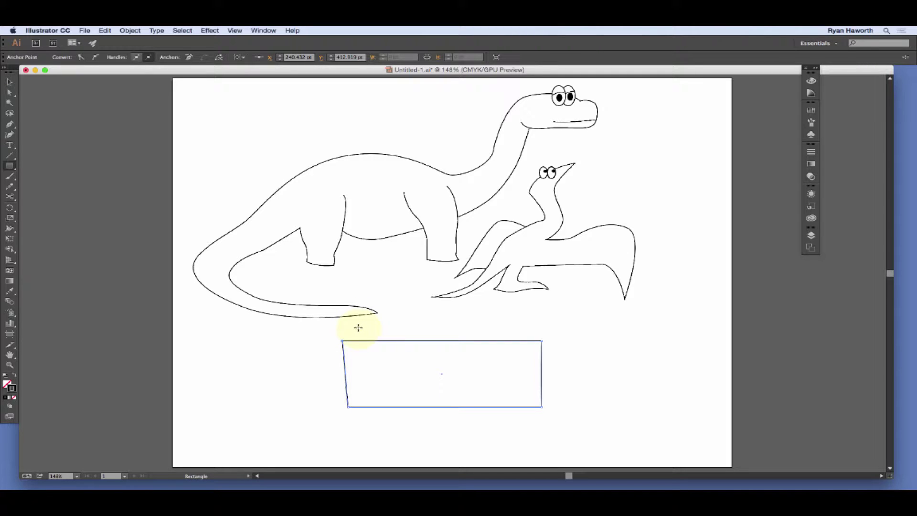
pyautogui.moveTo(374, 323)
pyautogui.mouseDown()
pyautogui.moveTo(415, 356)
pyautogui.moveTo(476, 356)
pyautogui.mouseUp()
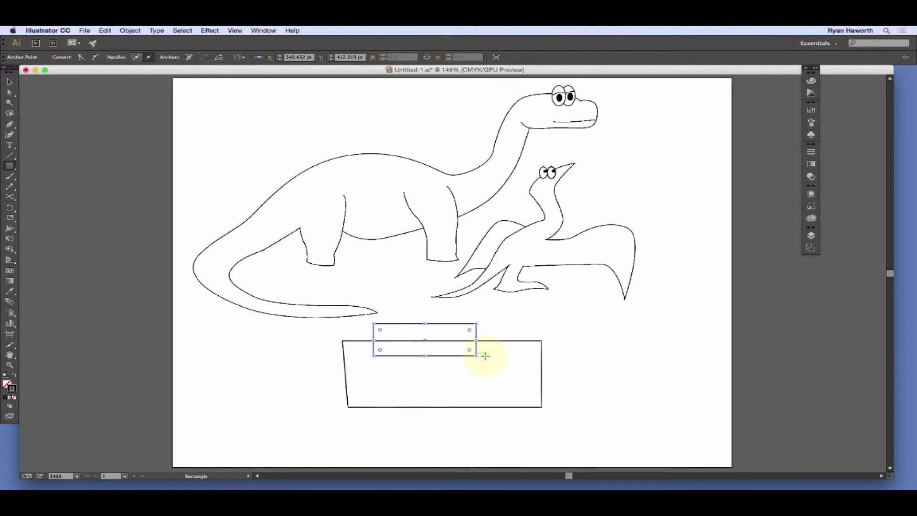
pyautogui.moveTo(529, 320); pyautogui.dragTo(635, 368)
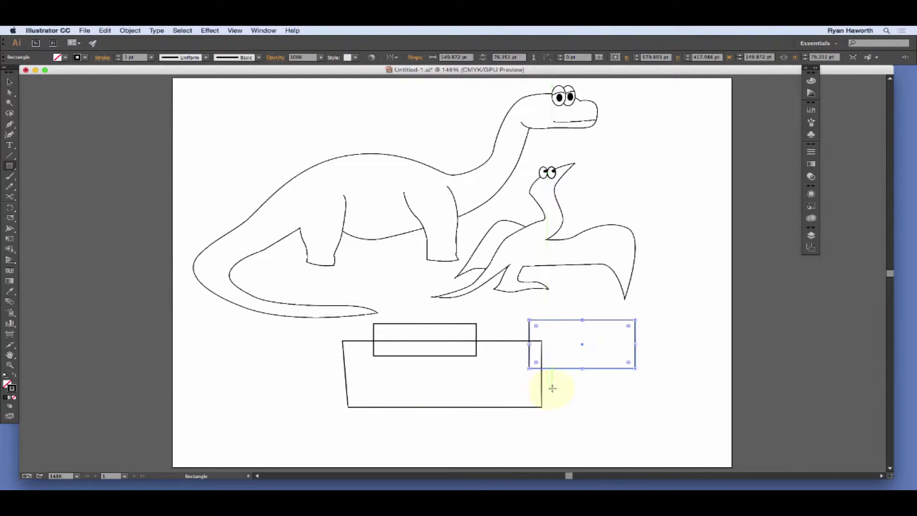
# Draw a circle about 128 pt across below the dinosaur's tail and move it slightly up and left by its centre.
pyautogui.press('l')
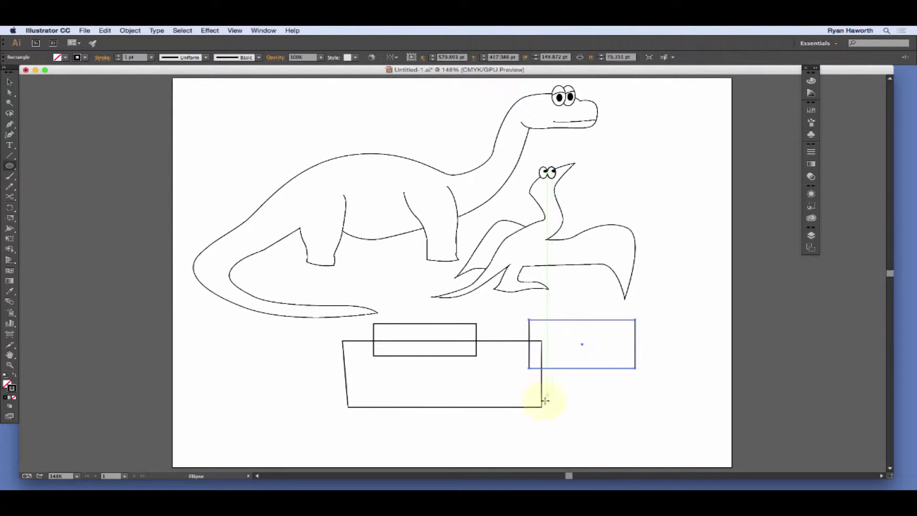
pyautogui.moveTo(227, 334); pyautogui.dragTo(317, 407)
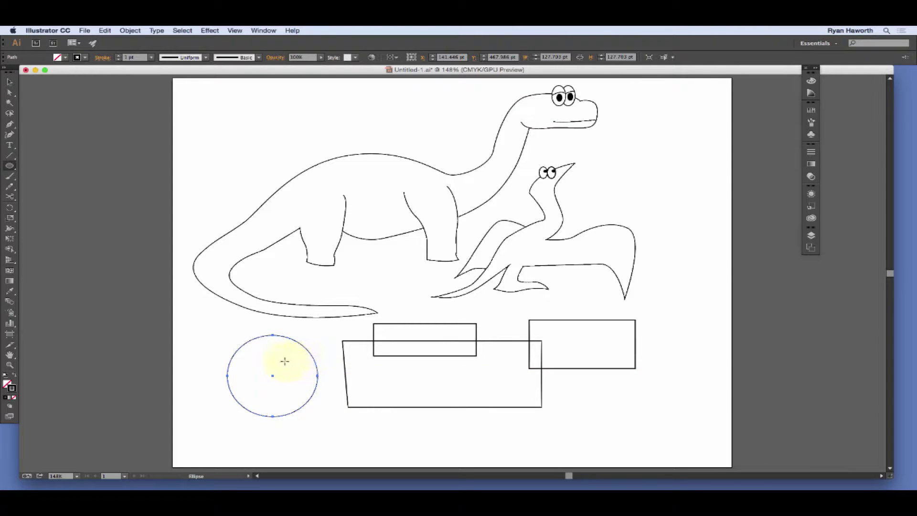
pyautogui.press('super')
pyautogui.moveTo(274, 378)
pyautogui.mouseDown()
pyautogui.moveTo(328, 368)
pyautogui.moveTo(266, 371)
pyautogui.mouseUp()
pyautogui.click(266, 370)
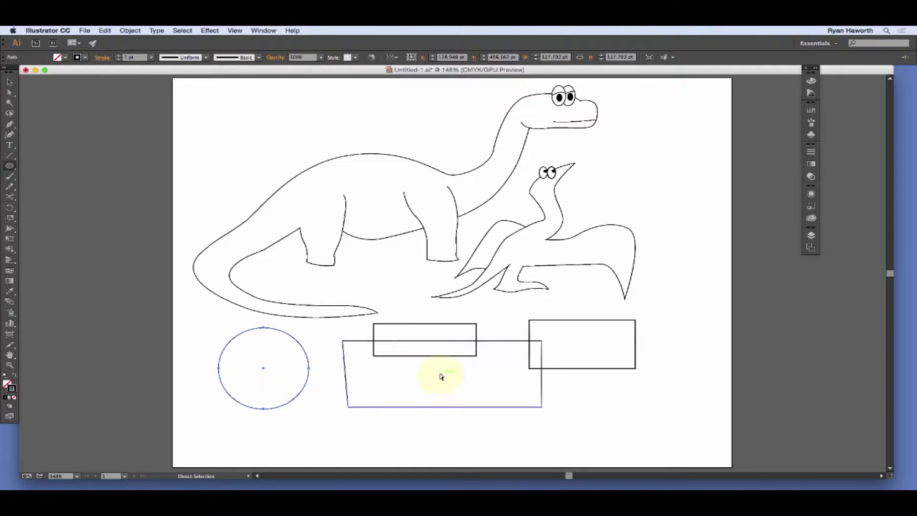
# Move the slanted rectangle by its centre over both smaller rectangles, fill it white, bring it to the front, and deselect it.
pyautogui.moveTo(443, 377); pyautogui.dragTo(478, 387)
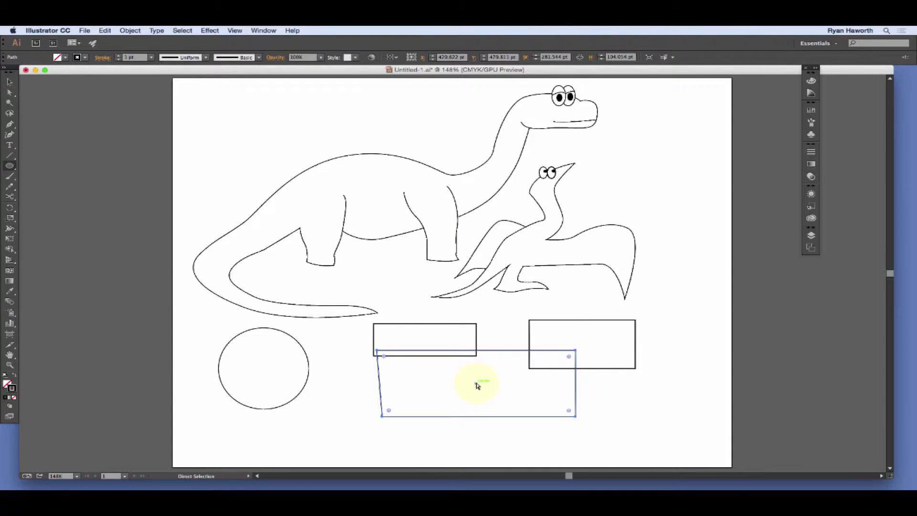
pyautogui.moveTo(476, 385); pyautogui.dragTo(481, 366)
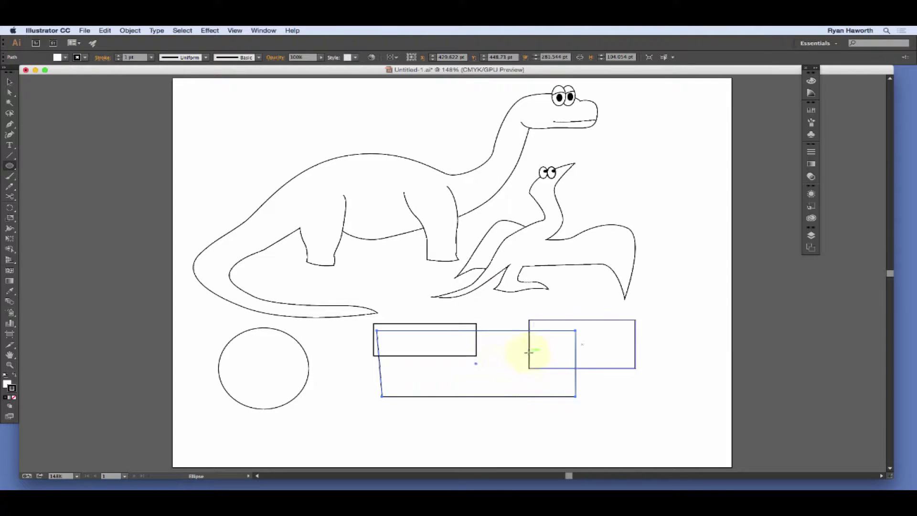
pyautogui.press('super+shift+bracketright')
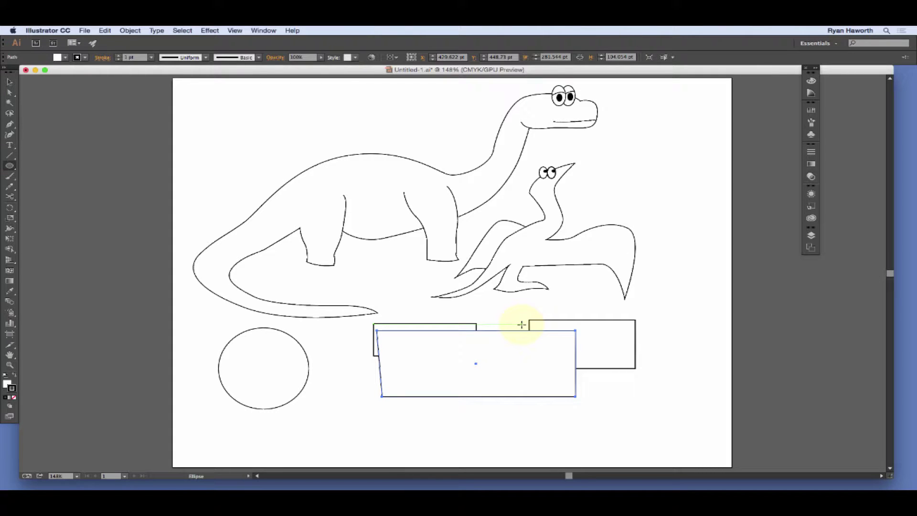
pyautogui.click(473, 314)
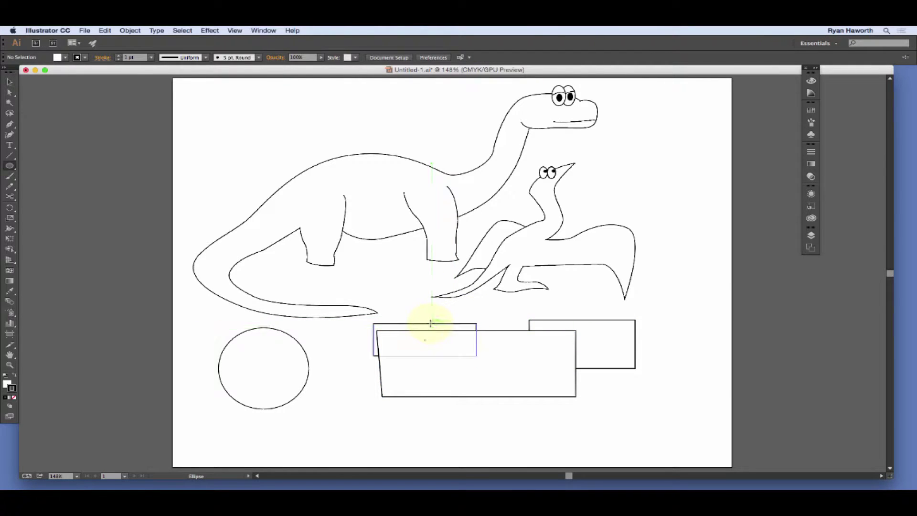
# Move the small unfilled rectangle above the dinosaur's back, bring it down behind the white shape's left edge, and deselect it.
pyautogui.press('a')
pyautogui.moveTo(429, 326); pyautogui.dragTo(372, 343)
pyautogui.moveTo(312, 192); pyautogui.dragTo(277, 117)
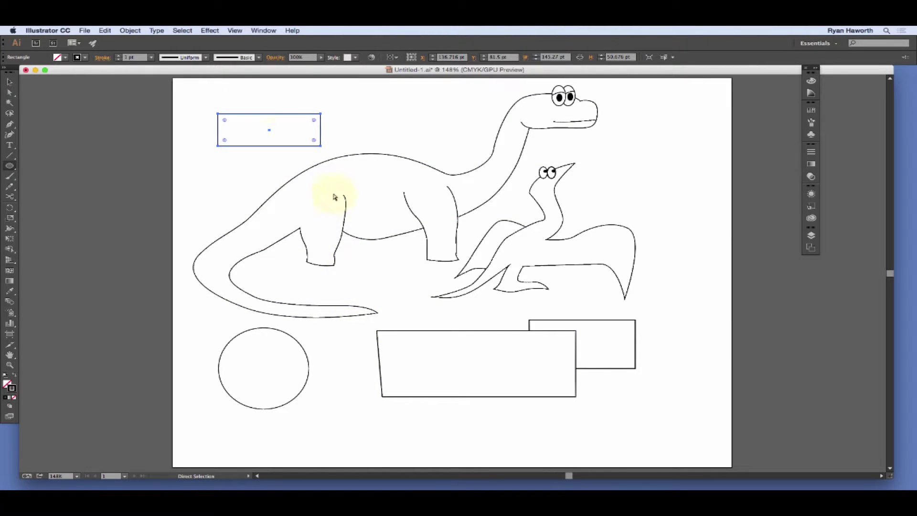
pyautogui.moveTo(271, 133); pyautogui.dragTo(409, 367)
pyautogui.click(424, 394)
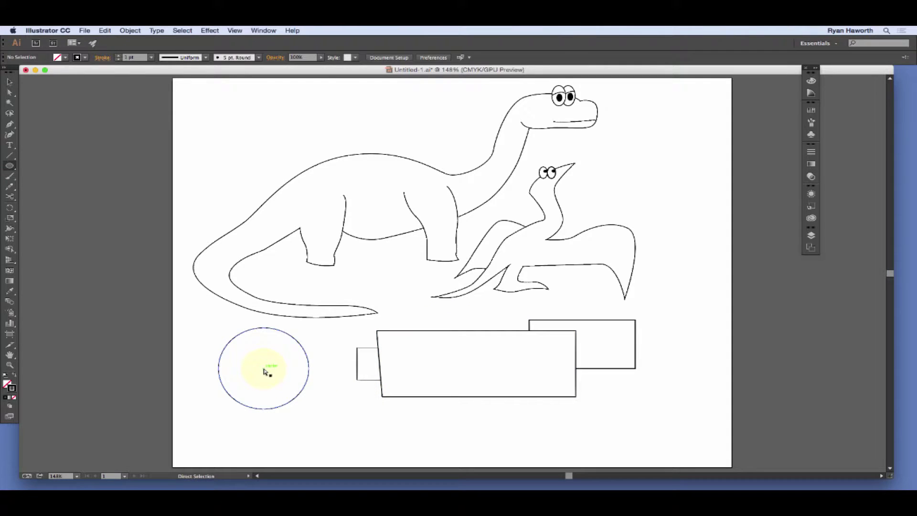
# Stretch the circle's right side outward and draw three overlapping ellipses over the white shape's left edge.
pyautogui.moveTo(265, 372)
pyautogui.mouseDown()
pyautogui.moveTo(300, 375)
pyautogui.moveTo(289, 381)
pyautogui.moveTo(272, 374)
pyautogui.moveTo(330, 371)
pyautogui.moveTo(380, 413)
pyautogui.moveTo(399, 413)
pyautogui.mouseUp()
pyautogui.click(323, 372)
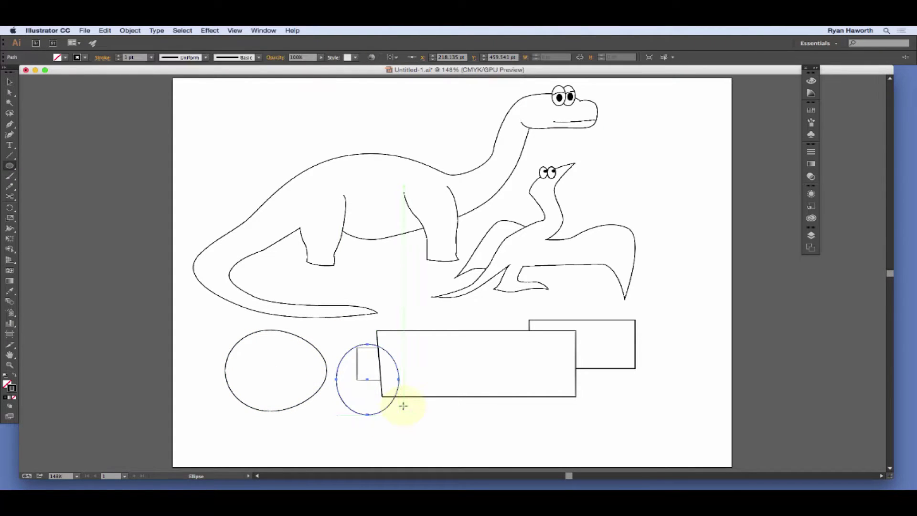
pyautogui.moveTo(329, 329); pyautogui.dragTo(421, 388)
pyautogui.moveTo(332, 371); pyautogui.dragTo(408, 424)
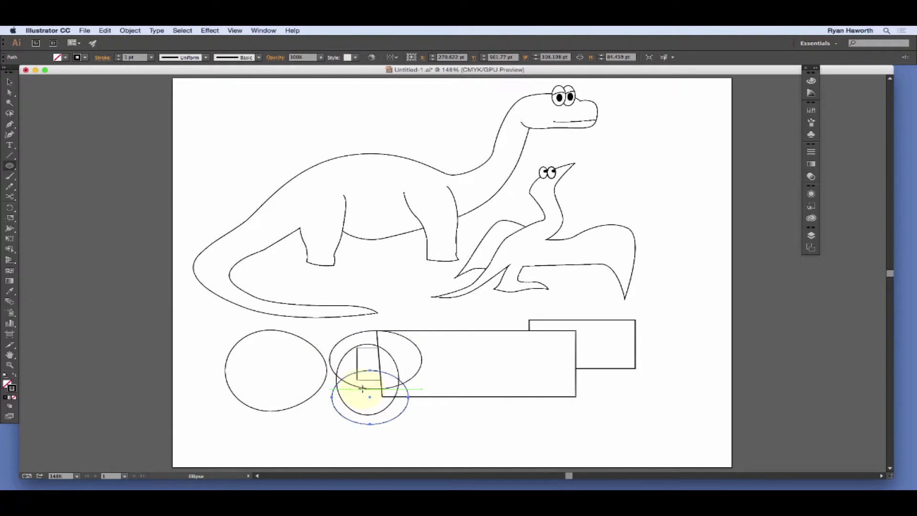
# Move the lowest ellipse to the artboard's upper-left area, pull its bottom anchor down into an egg shape, and deselect it.
pyautogui.press('a')
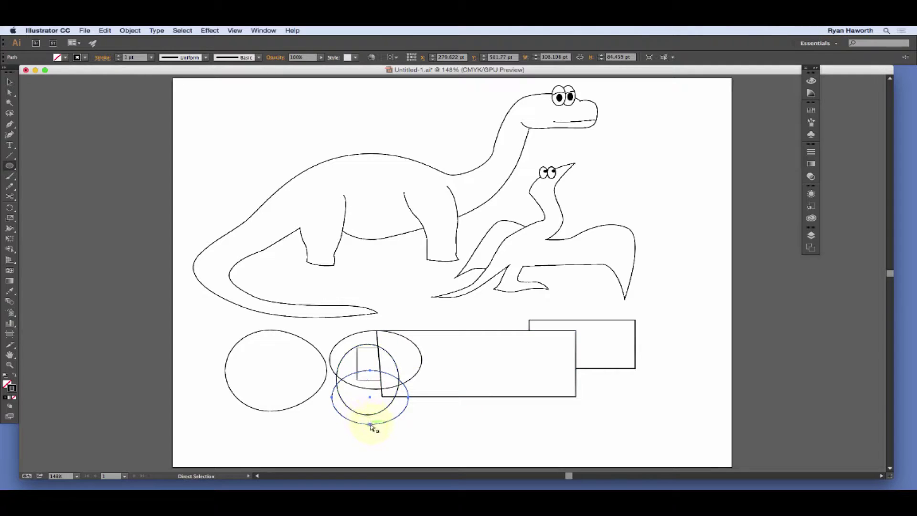
pyautogui.moveTo(370, 423); pyautogui.dragTo(252, 156)
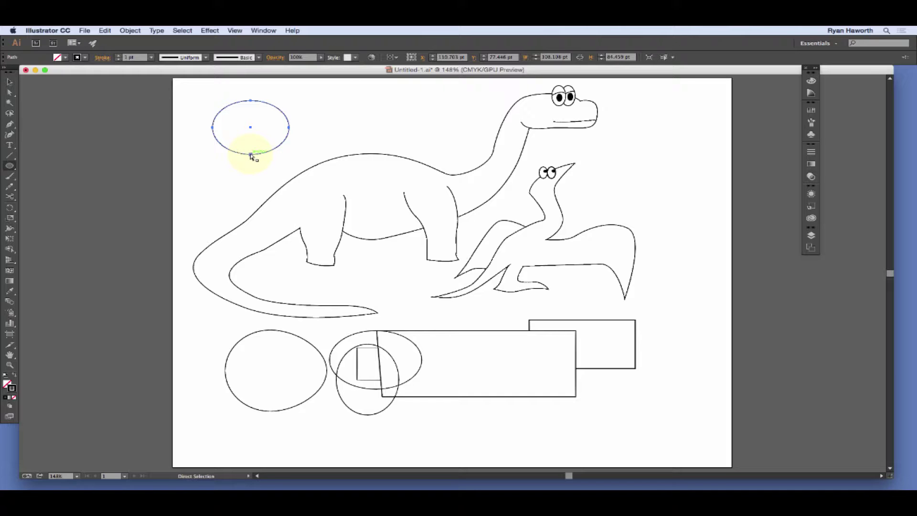
pyautogui.click(256, 170)
pyautogui.moveTo(250, 154); pyautogui.dragTo(251, 183)
pyautogui.click(308, 142)
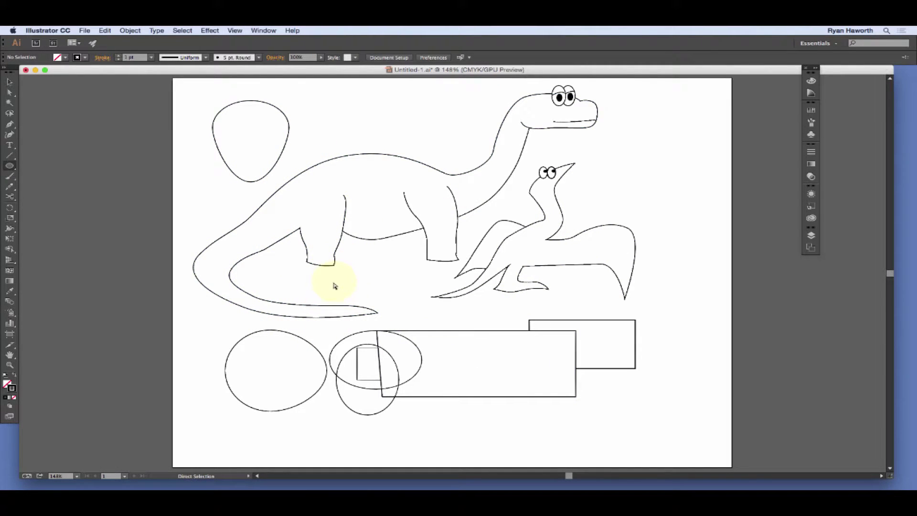
# Draw a five-pointed star about 117 × 114 pt beside the dinosaur's head with the Star tool.
pyautogui.press('l')
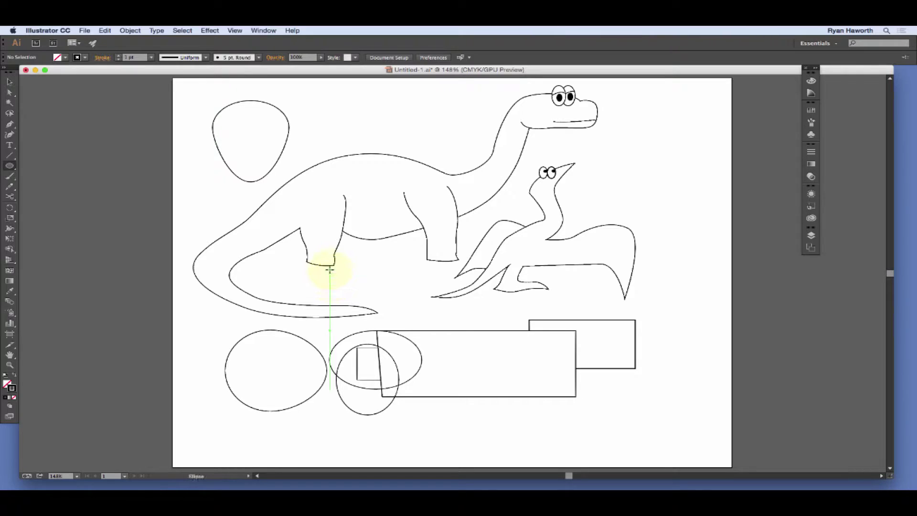
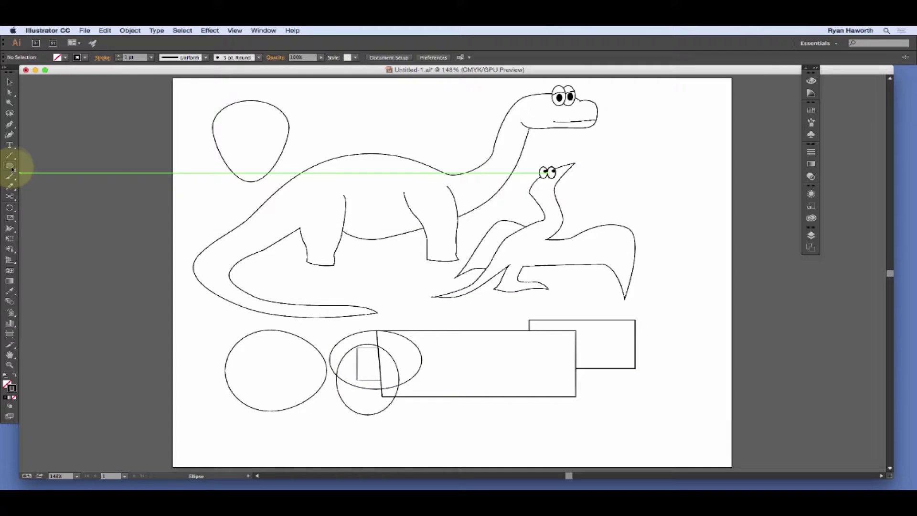
pyautogui.moveTo(10, 165); pyautogui.dragTo(48, 207)
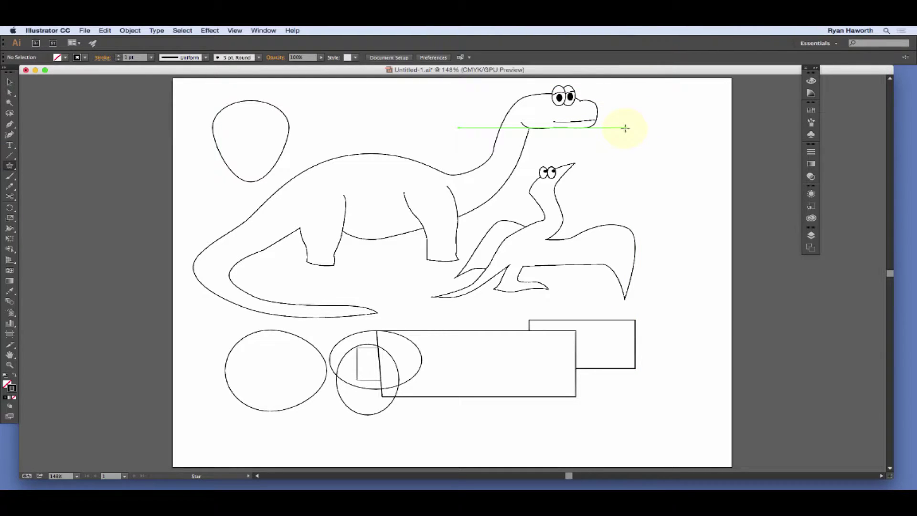
pyautogui.press('a')
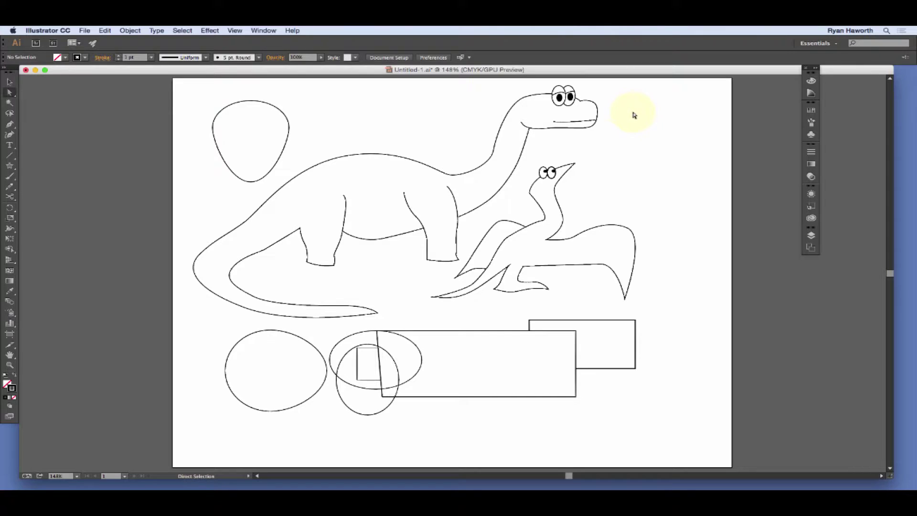
pyautogui.click(10, 166)
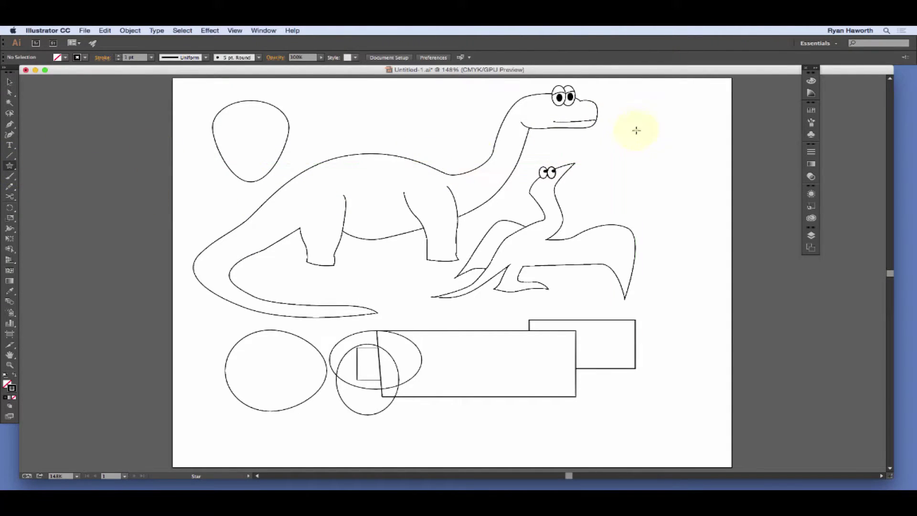
pyautogui.moveTo(629, 97); pyautogui.dragTo(658, 124)
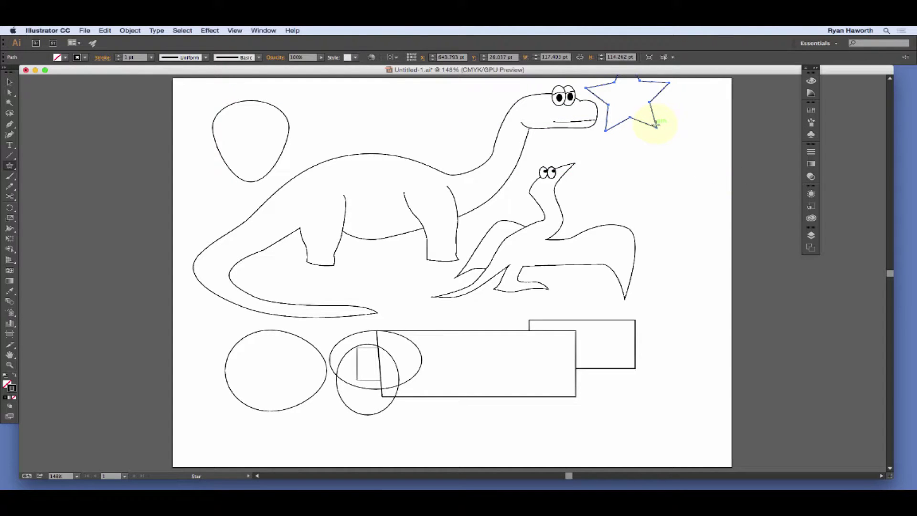
# Stretch the star's two lower points and two side points outward by moving their individual anchors.
pyautogui.press('a')
pyautogui.click(669, 146)
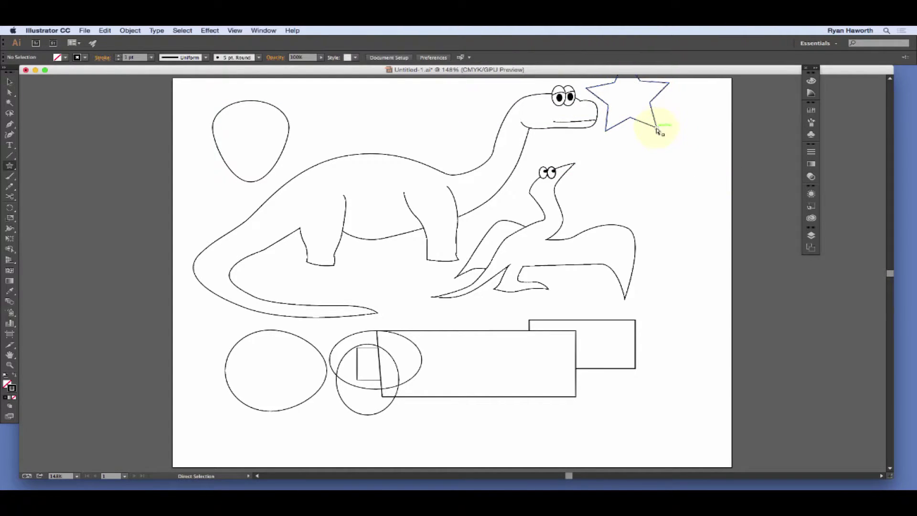
pyautogui.moveTo(656, 127); pyautogui.dragTo(701, 170)
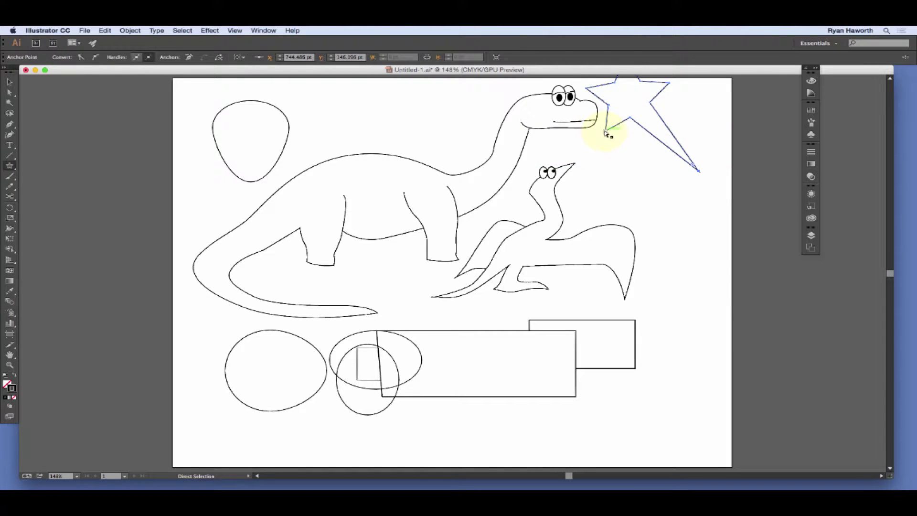
pyautogui.moveTo(605, 130); pyautogui.dragTo(575, 162)
pyautogui.moveTo(666, 86); pyautogui.dragTo(702, 89)
pyautogui.moveTo(590, 91); pyautogui.dragTo(568, 88)
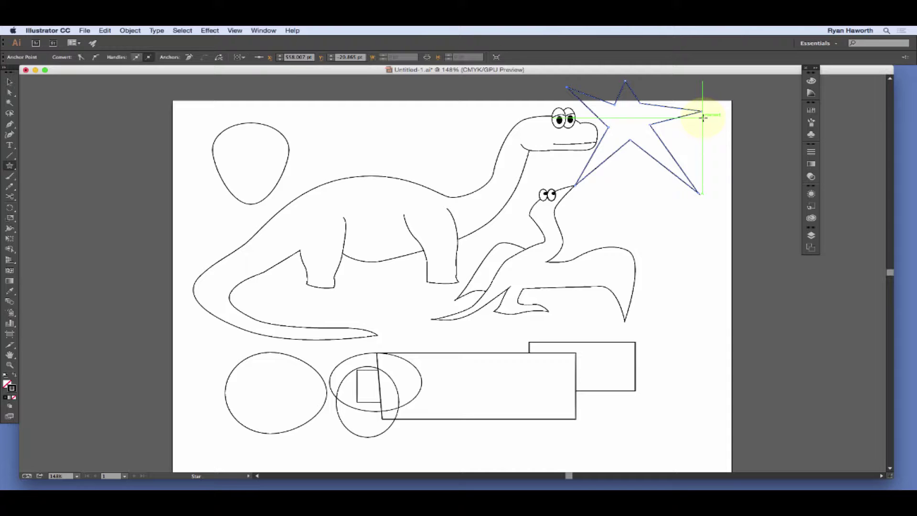
# Undo the star's anchor moves to restore its regular five-pointed shape, and deselect it.
pyautogui.press('super+z')
pyautogui.press('super+z')
pyautogui.press('super+z')
pyautogui.press('super+z')
pyautogui.press('super+z')
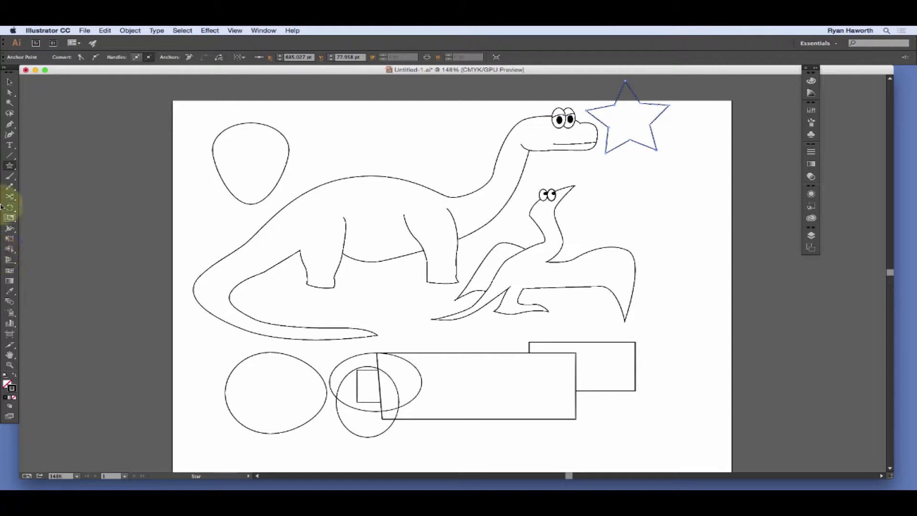
pyautogui.click(9, 114)
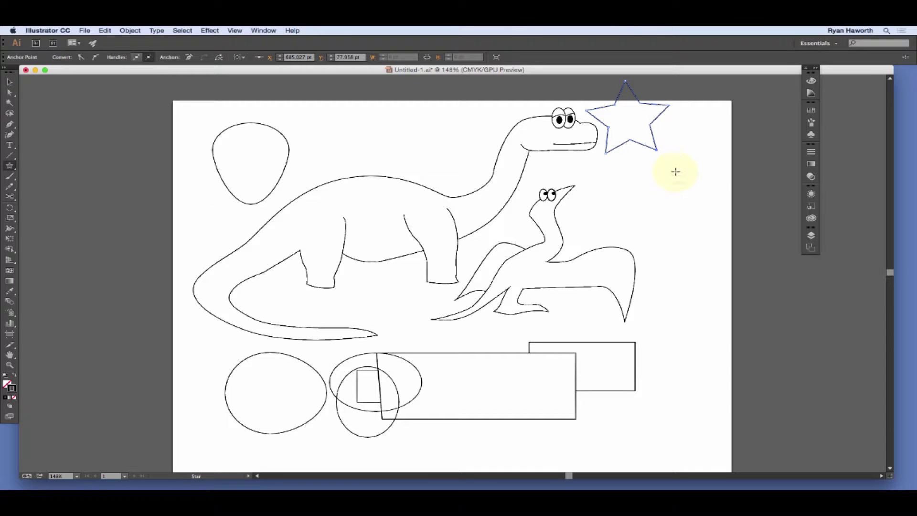
pyautogui.press('super+shift+a')
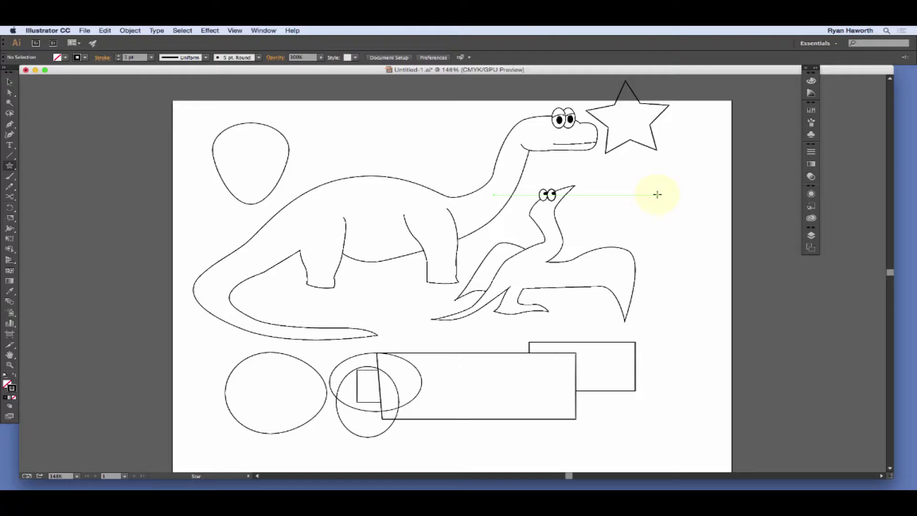
# Expand and recollapse the panel dock, and draw a tilted five-pointed star about 200 pt wide above the artboard.
pyautogui.click(815, 67)
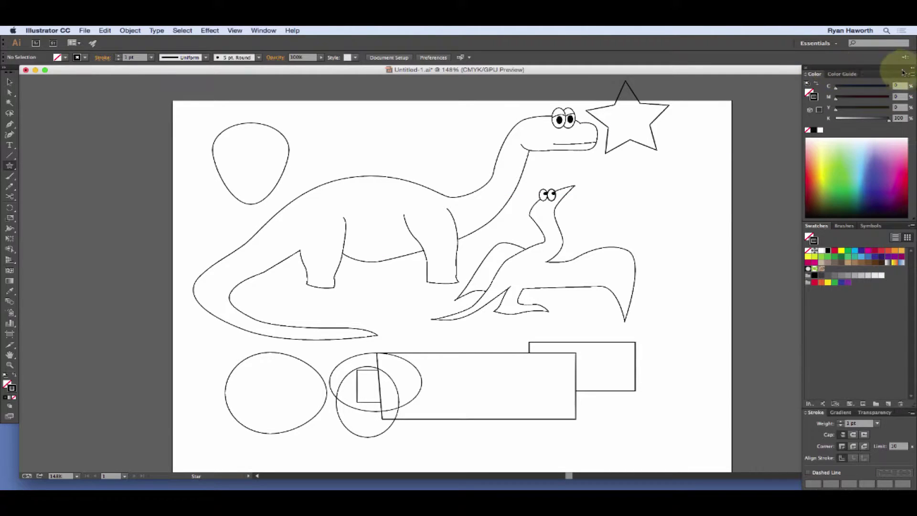
pyautogui.click(902, 68)
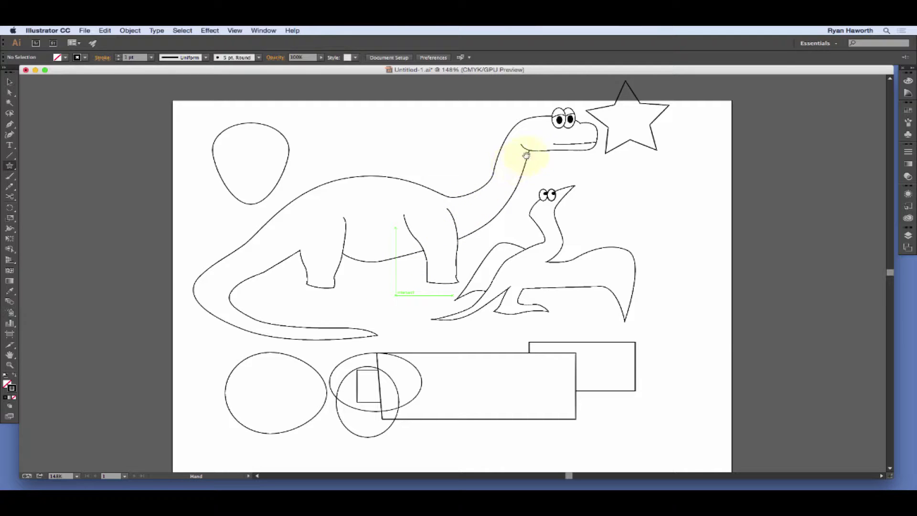
pyautogui.moveTo(635, 108); pyautogui.dragTo(396, 305)
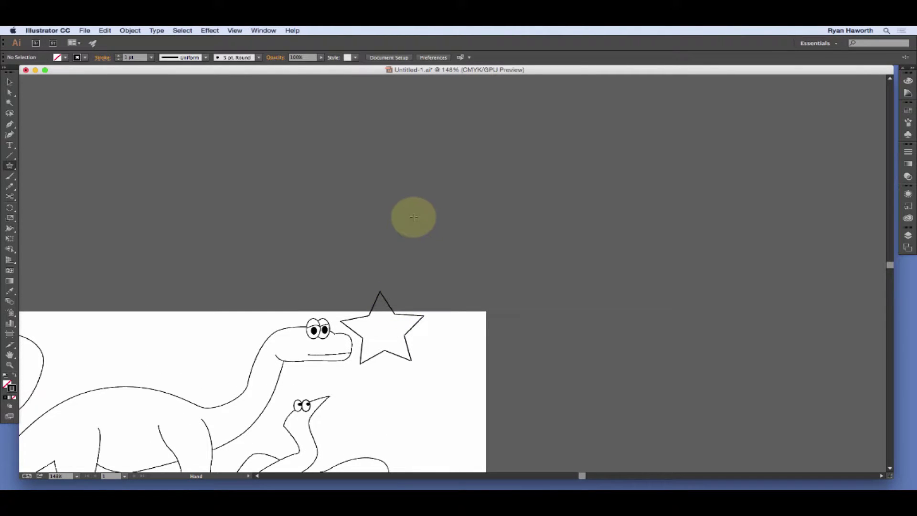
pyautogui.moveTo(416, 217); pyautogui.dragTo(474, 262)
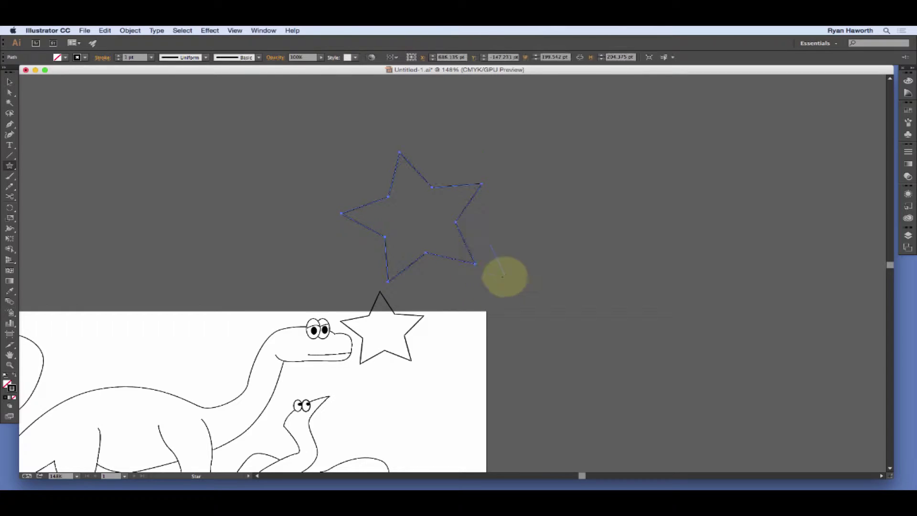
# Pan around the artboard with the temporary Hand tool to examine the dinosaur drawings and practice shapes.
pyautogui.moveTo(266, 388)
pyautogui.mouseDown()
pyautogui.moveTo(321, 266)
pyautogui.moveTo(352, 281)
pyautogui.moveTo(391, 232)
pyautogui.moveTo(369, 329)
pyautogui.moveTo(358, 305)
pyautogui.mouseUp()
pyautogui.moveTo(402, 287)
pyautogui.mouseDown()
pyautogui.moveTo(374, 264)
pyautogui.moveTo(334, 323)
pyautogui.moveTo(393, 292)
pyautogui.moveTo(369, 336)
pyautogui.moveTo(381, 316)
pyautogui.mouseUp()
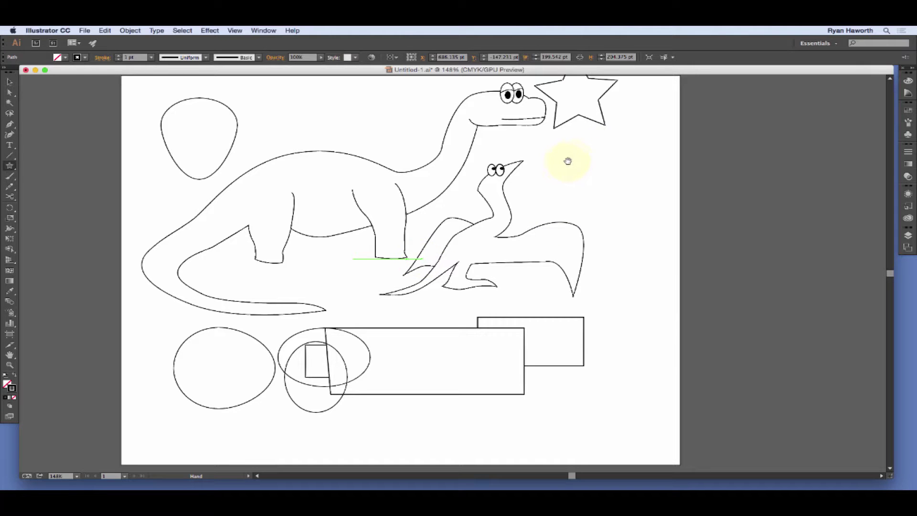
pyautogui.moveTo(567, 160)
pyautogui.mouseDown()
pyautogui.moveTo(552, 240)
pyautogui.moveTo(556, 229)
pyautogui.moveTo(521, 250)
pyautogui.moveTo(534, 349)
pyautogui.moveTo(644, 242)
pyautogui.moveTo(579, 166)
pyautogui.mouseUp()
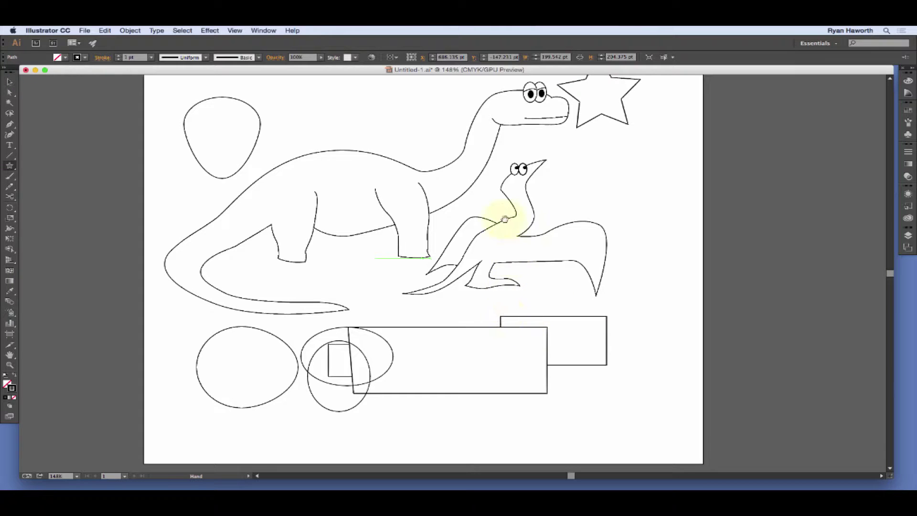
pyautogui.moveTo(502, 176); pyautogui.dragTo(505, 225)
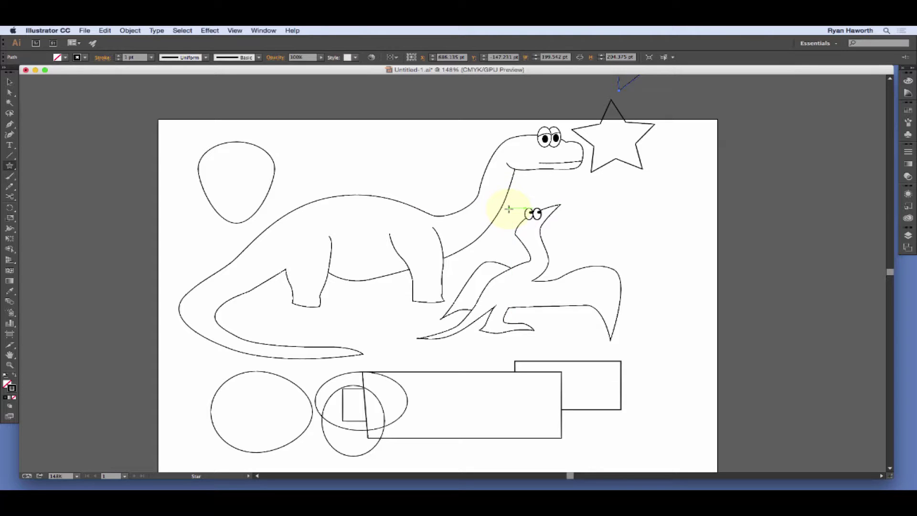
pyautogui.press('a')
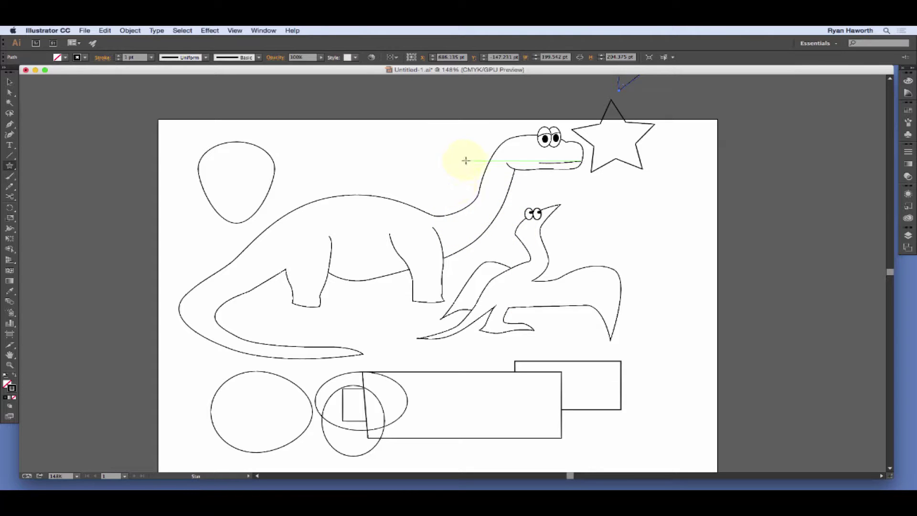
pyautogui.moveTo(479, 149); pyautogui.dragTo(404, 215)
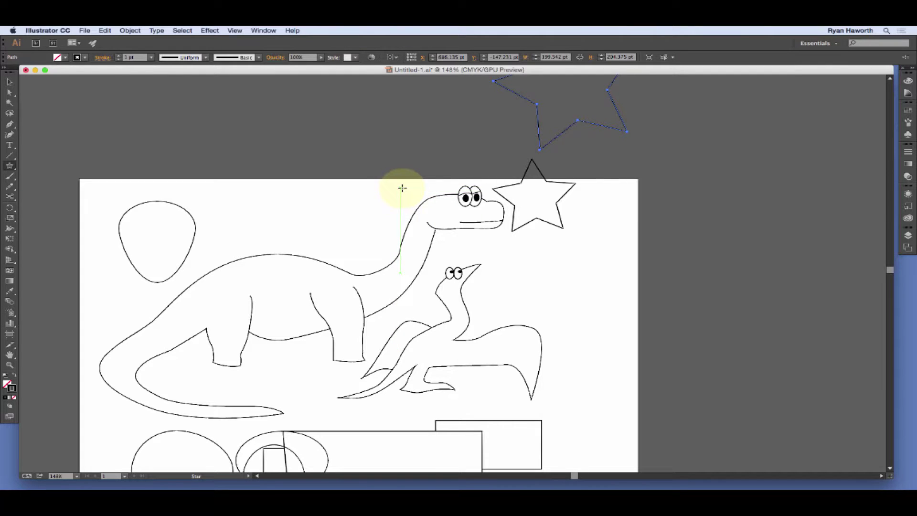
# Zoom in on the dinosaur's head with the temporary Zoom tool and pan to view its face beside the star.
pyautogui.press('a')
pyautogui.press('super+space')
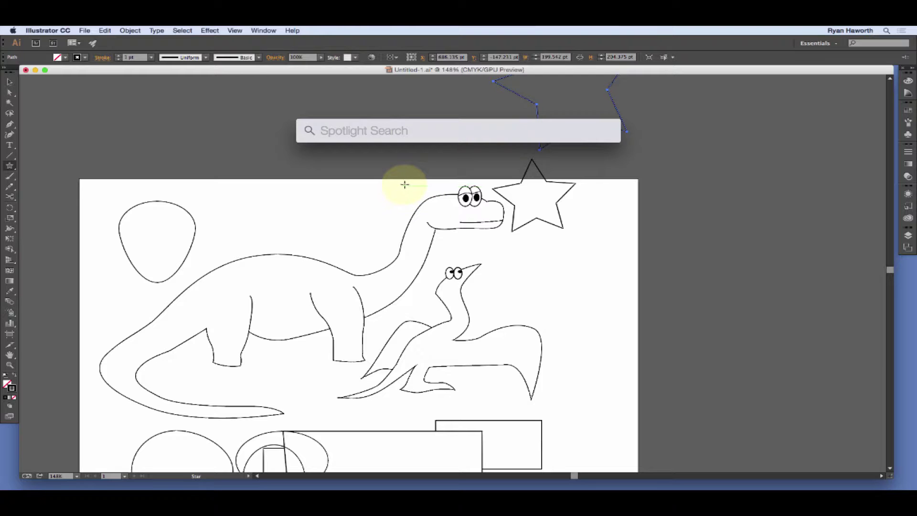
pyautogui.press('super')
pyautogui.press('super+space')
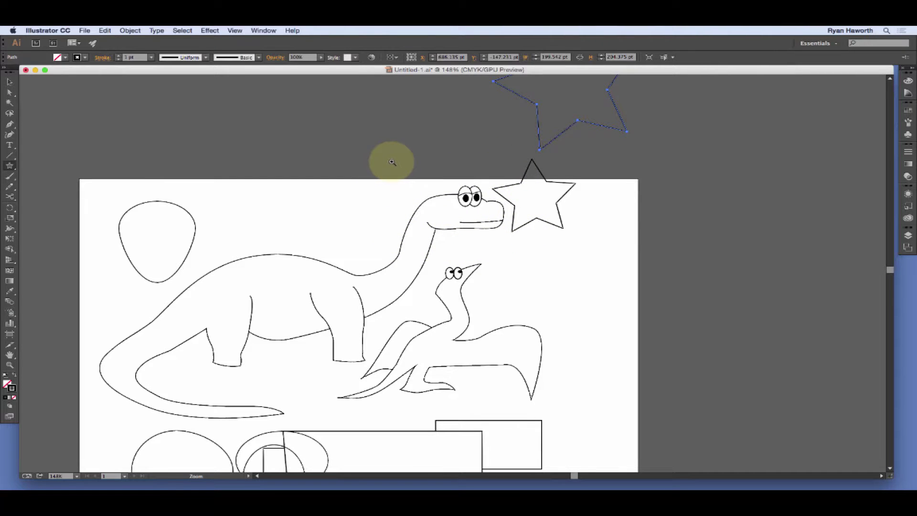
pyautogui.moveTo(391, 162); pyautogui.dragTo(616, 272)
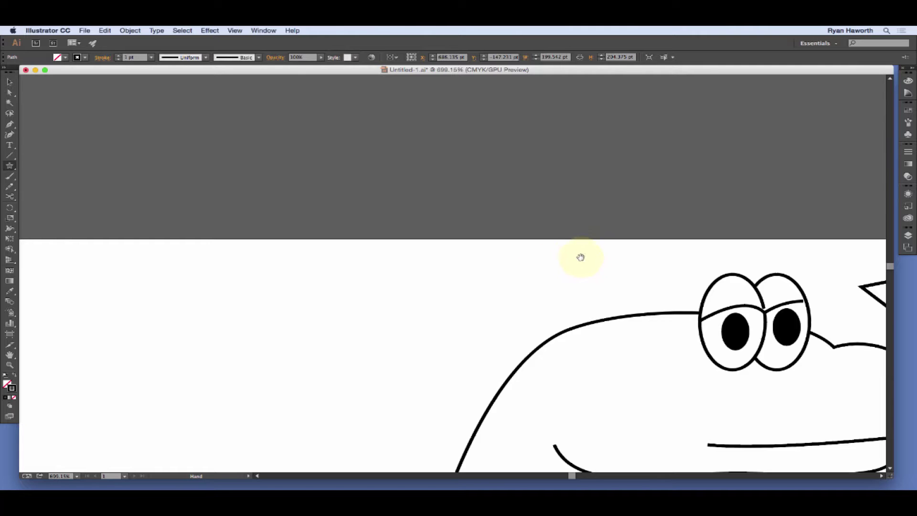
pyautogui.moveTo(723, 333); pyautogui.dragTo(400, 186)
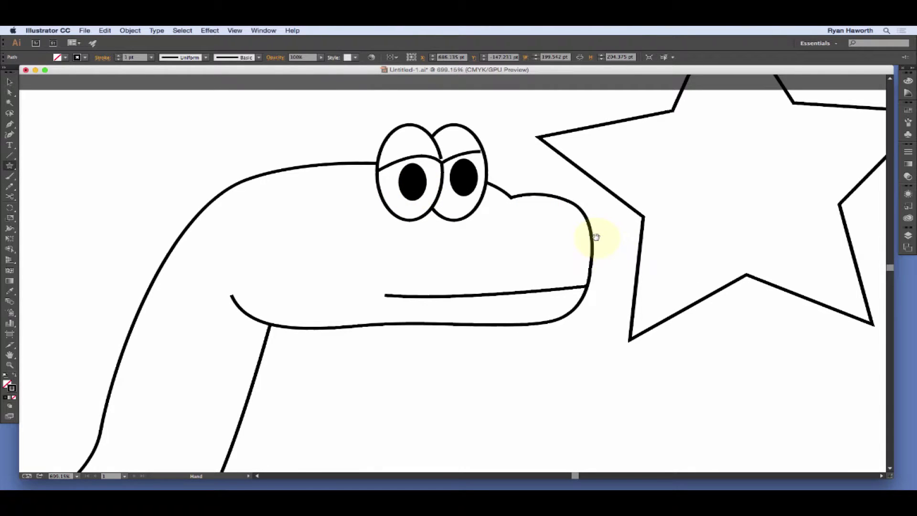
pyautogui.moveTo(594, 237); pyautogui.dragTo(595, 261)
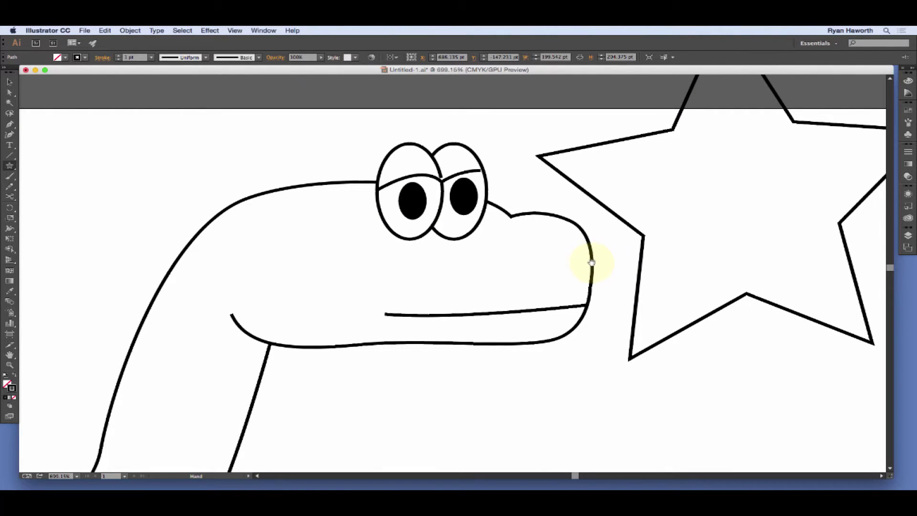
# Zoom out to see both stars, zoom far into the empty canvas, and fit the artboard in the window.
pyautogui.press('z')
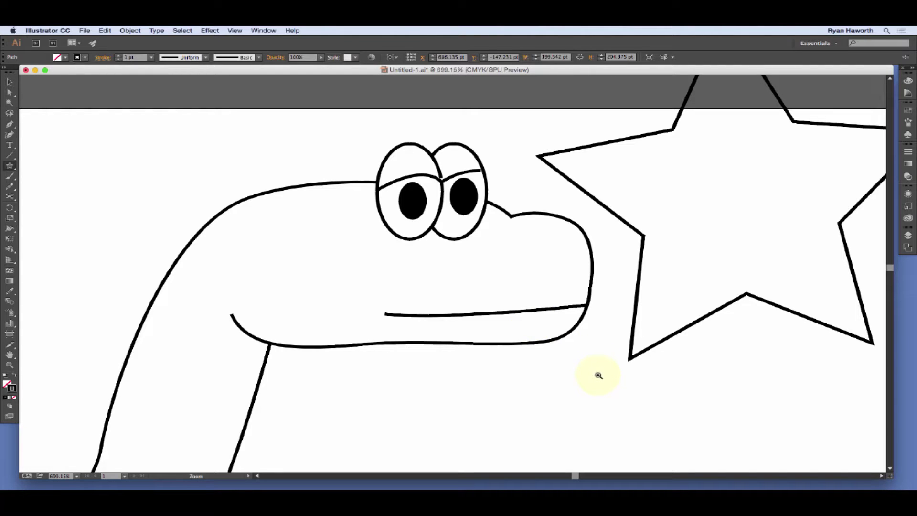
pyautogui.moveTo(599, 376); pyautogui.dragTo(459, 281)
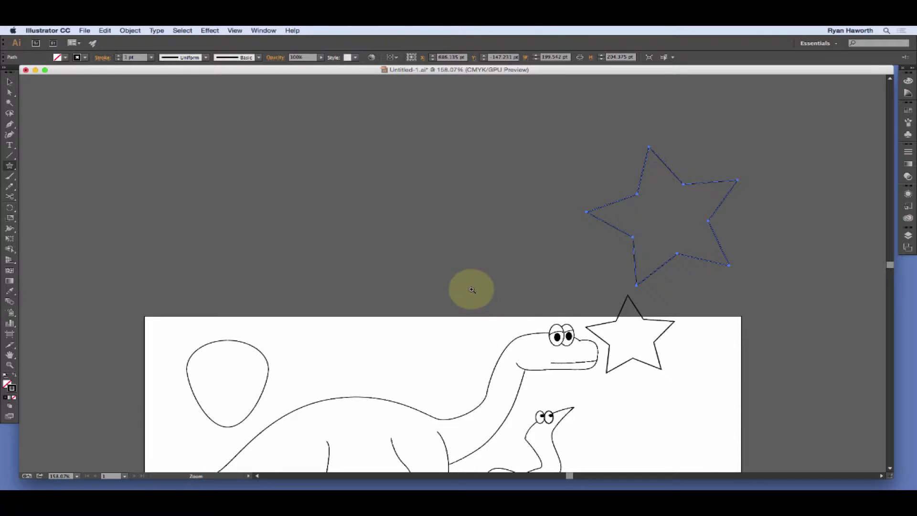
pyautogui.moveTo(472, 290); pyautogui.dragTo(475, 381)
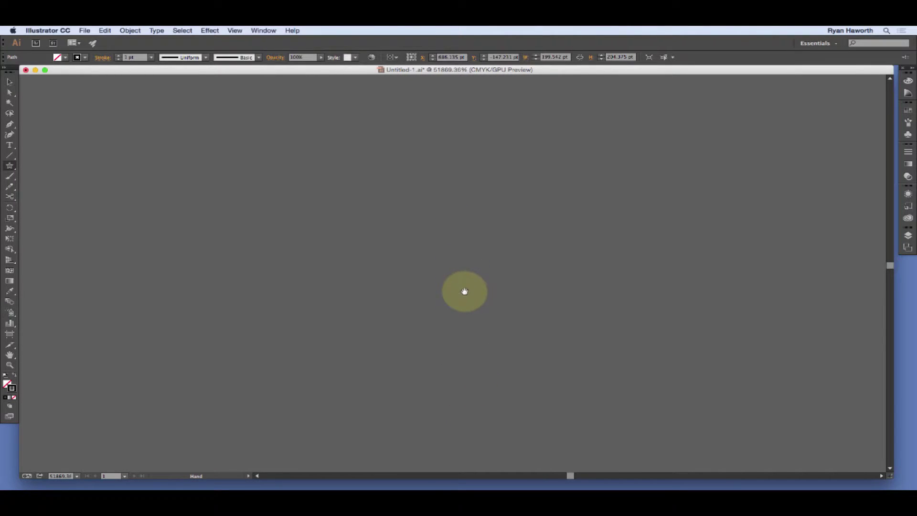
pyautogui.moveTo(464, 291); pyautogui.dragTo(464, 290)
pyautogui.press('super+0')
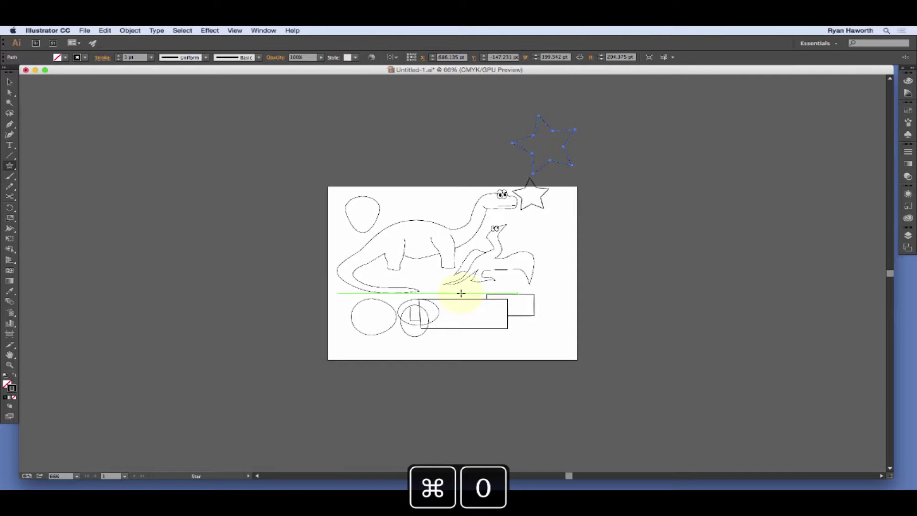
# Zoom back in on the dinosaur's head, pan across it, and zoom out to show both creatures' heads.
pyautogui.press('super+space')
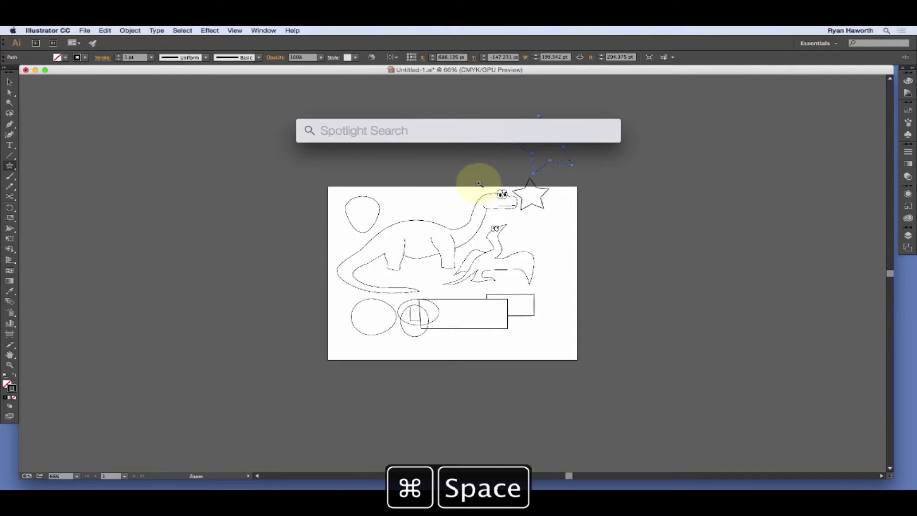
pyautogui.press('Escape')
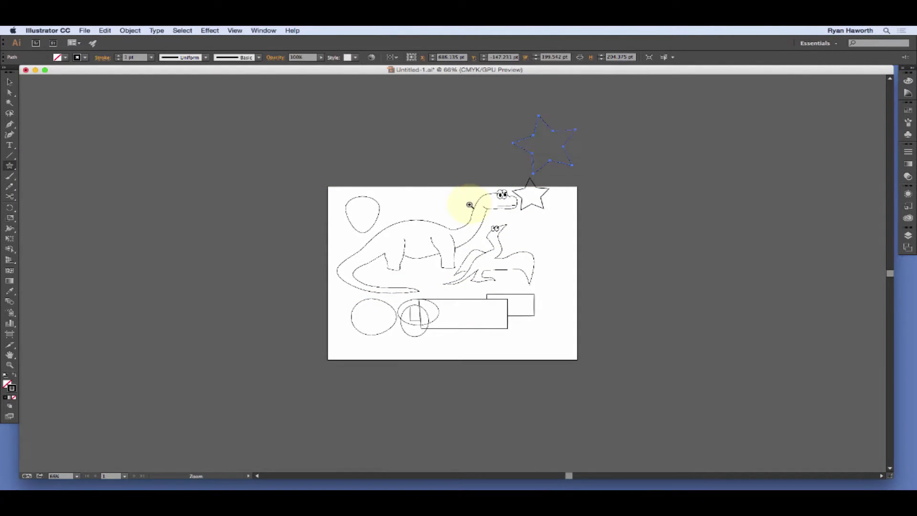
pyautogui.moveTo(469, 166); pyautogui.dragTo(465, 214)
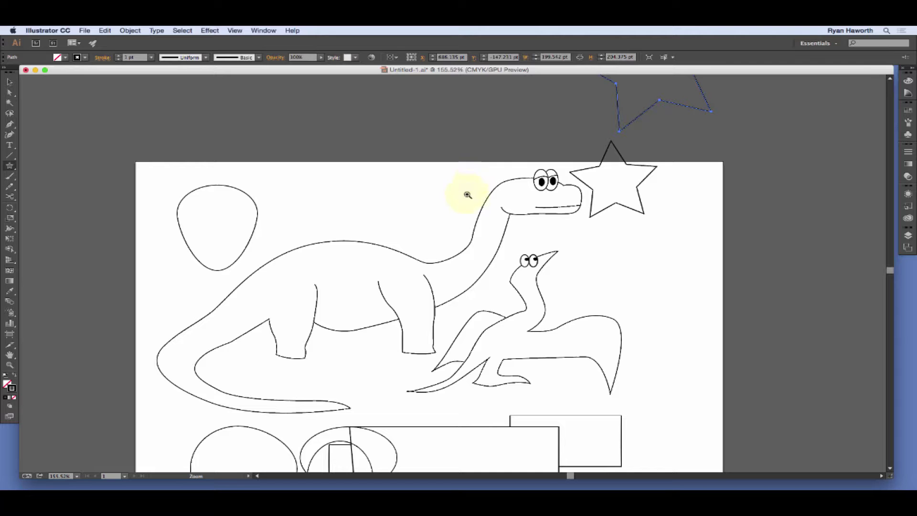
pyautogui.moveTo(468, 233); pyautogui.dragTo(476, 201)
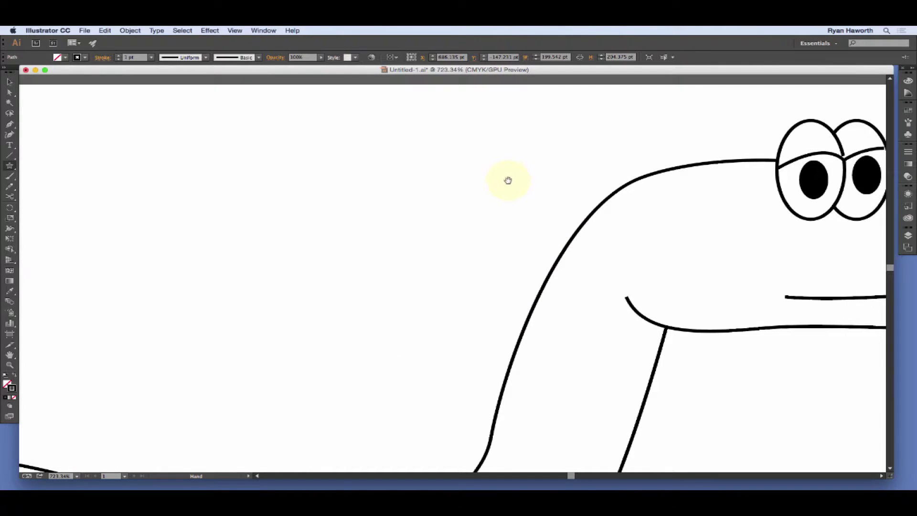
pyautogui.moveTo(569, 203); pyautogui.dragTo(409, 210)
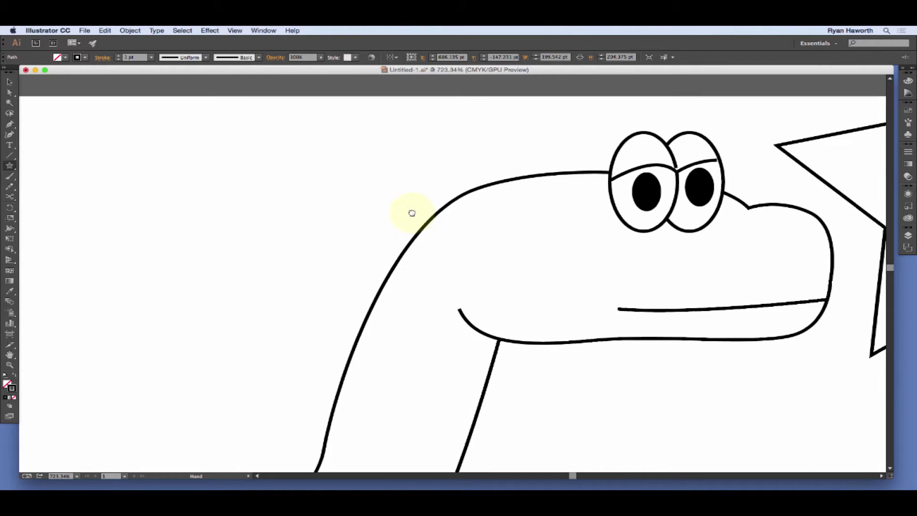
pyautogui.press('super+space')
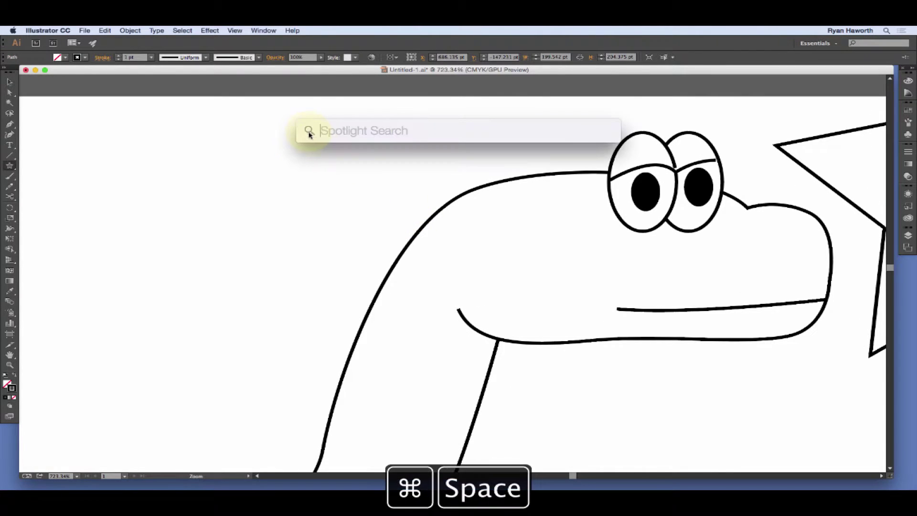
pyautogui.click(268, 121)
pyautogui.moveTo(266, 123); pyautogui.dragTo(323, 192)
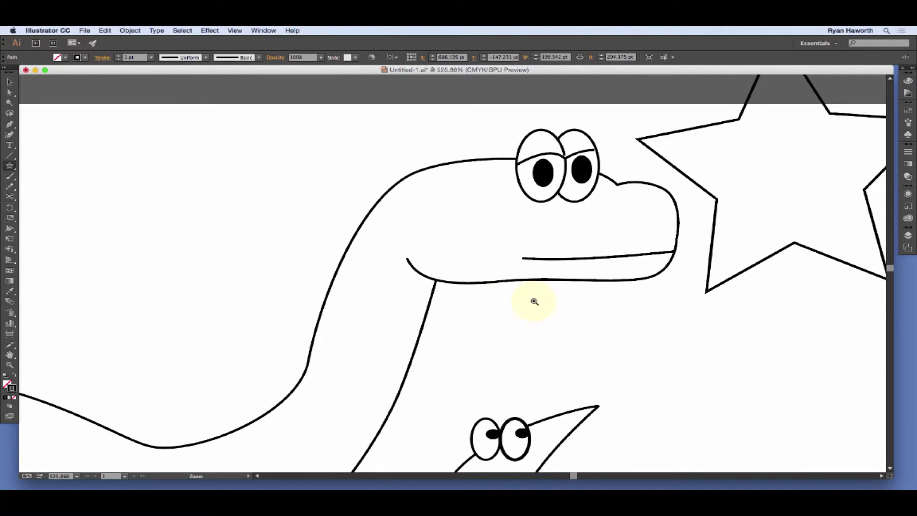
pyautogui.moveTo(534, 301); pyautogui.dragTo(427, 231)
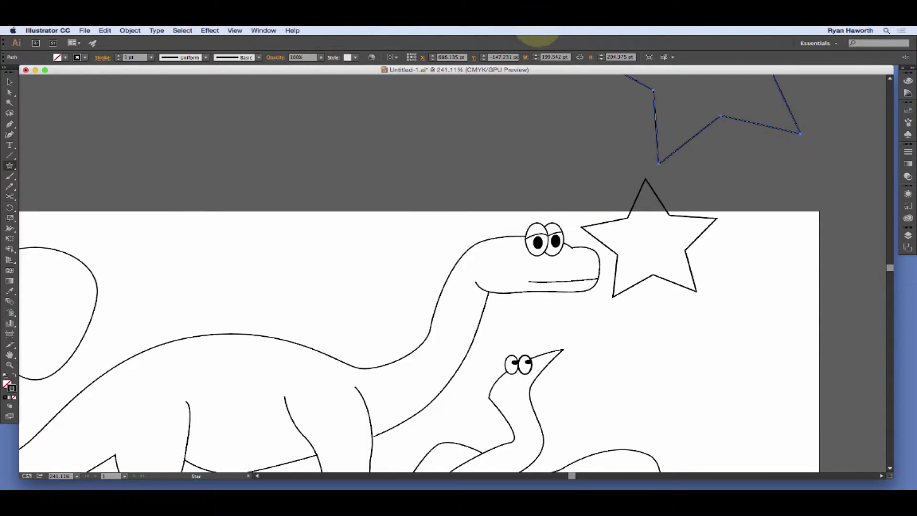
# Switch to Finder and launch Adobe Illustrator CC 2014 from its folder in Applications.
pyautogui.press('super+Tab')
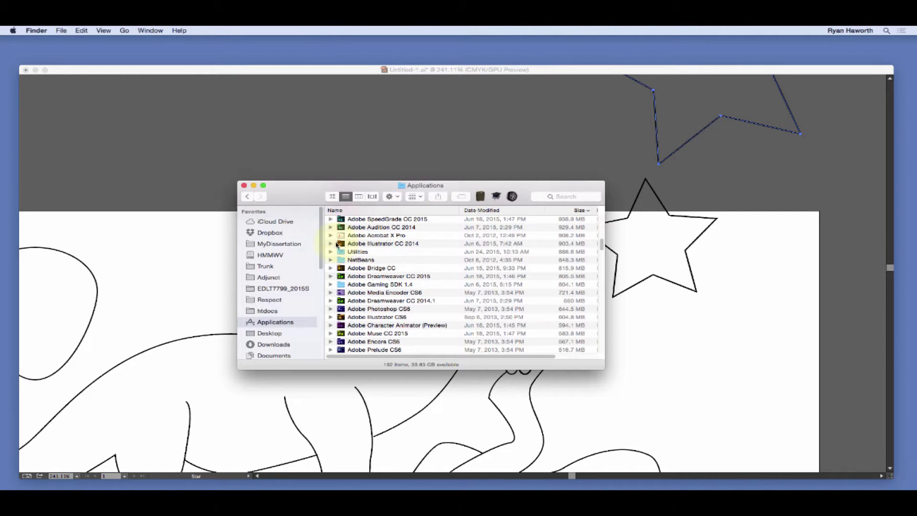
pyautogui.click(330, 244)
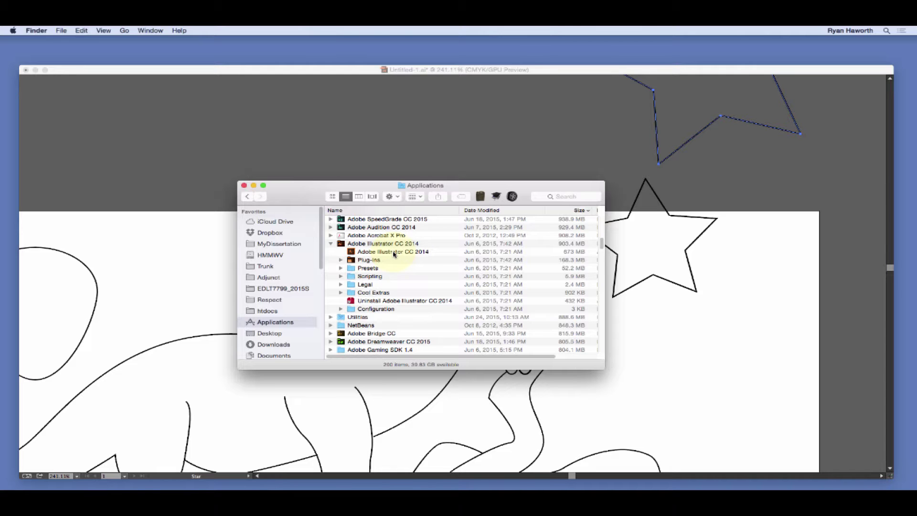
pyautogui.doubleClick(395, 252)
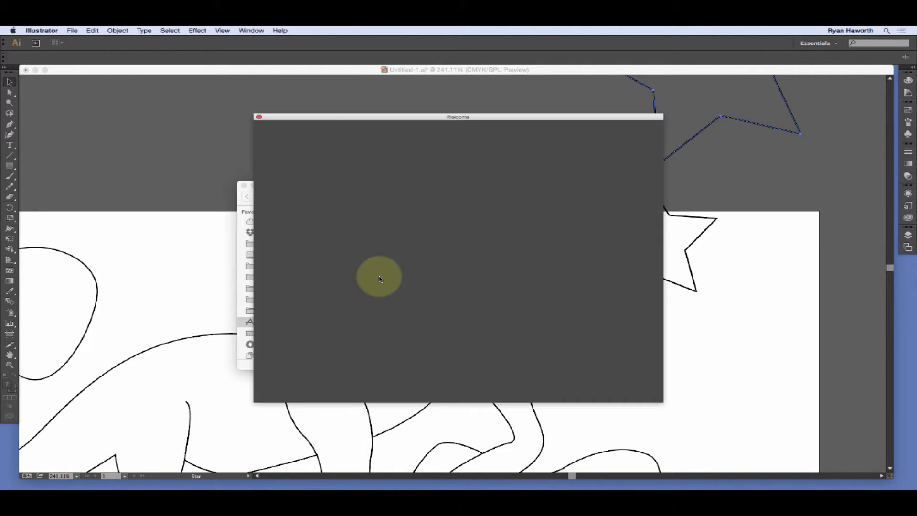
# Close the Welcome window and create a new landscape Letter document of 792 × 612 pt in CMYK.
pyautogui.click(259, 117)
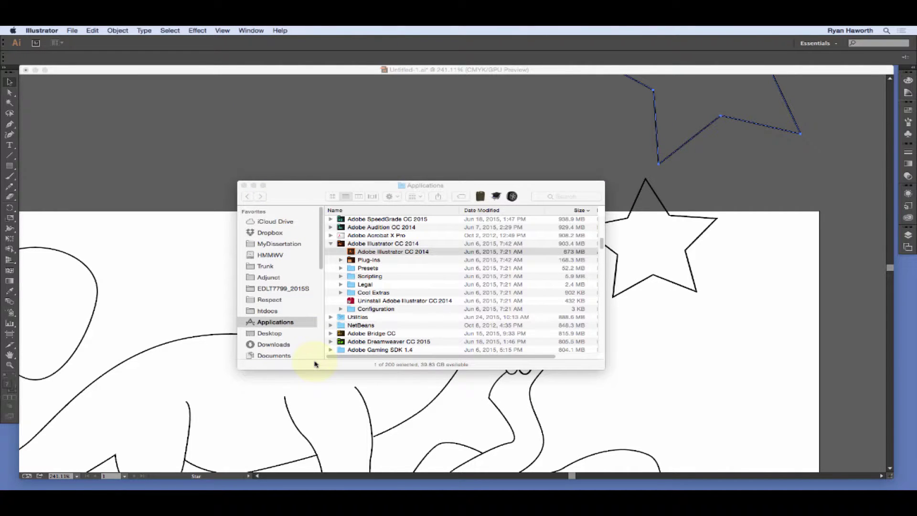
pyautogui.press('super+n')
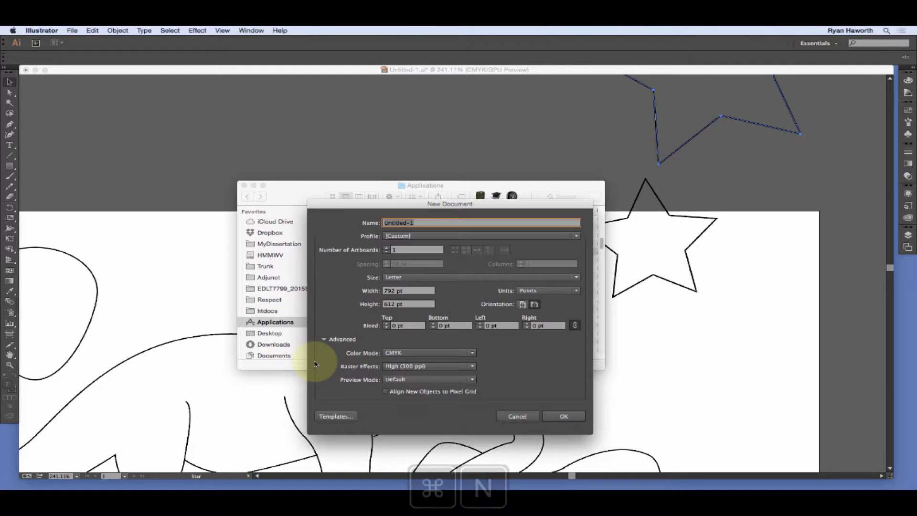
pyautogui.click(563, 416)
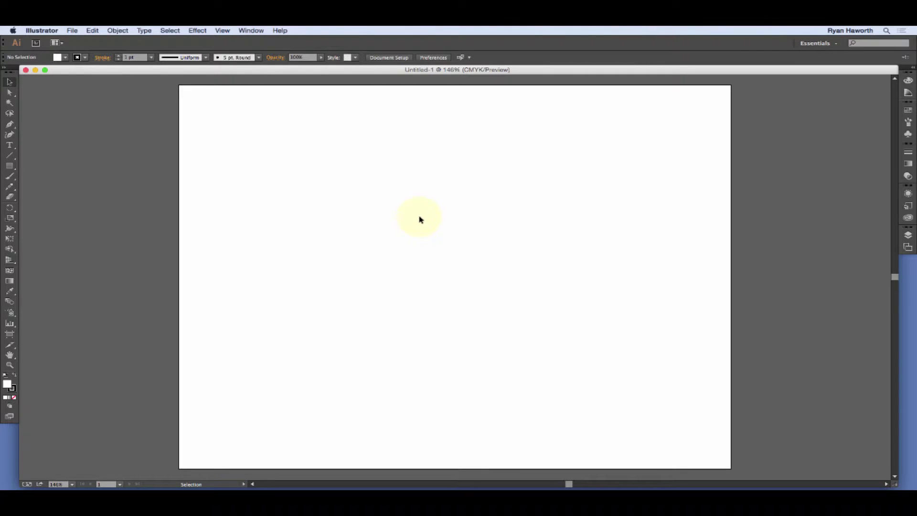
# Draw three overlapping five-pointed stars in the artboard's upper-left area with the Star tool, the largest about 250 pt wide.
pyautogui.click(10, 165)
pyautogui.click(50, 207)
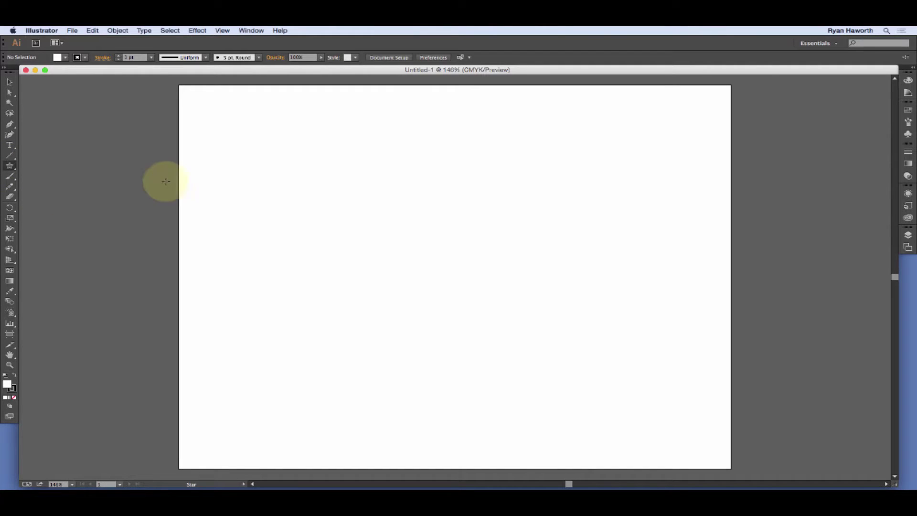
pyautogui.moveTo(338, 160); pyautogui.dragTo(384, 190)
pyautogui.moveTo(365, 222); pyautogui.dragTo(431, 281)
pyautogui.moveTo(403, 149); pyautogui.dragTo(426, 172)
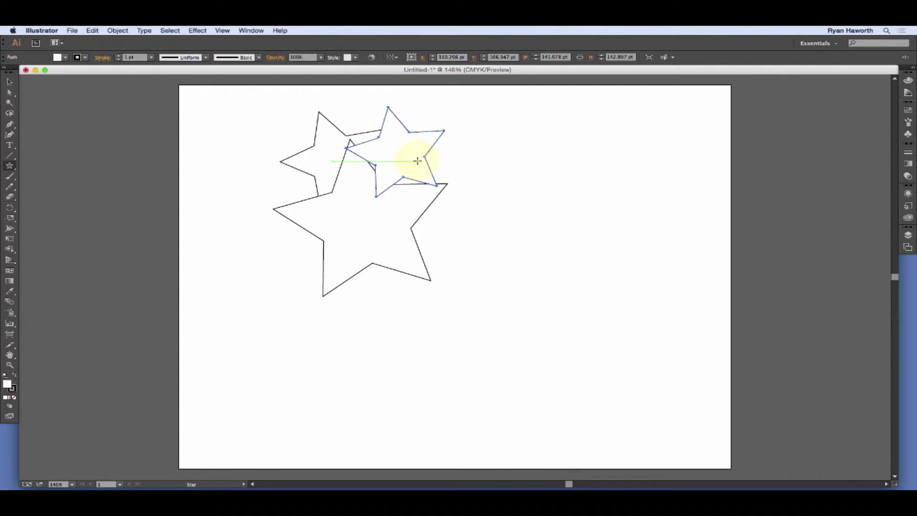
# Spread the three stars apart and add a 5-point star with radii of 75.6097 pt and 37.8049 pt above the largest one.
pyautogui.moveTo(416, 154); pyautogui.dragTo(299, 184)
pyautogui.moveTo(376, 220); pyautogui.dragTo(356, 229)
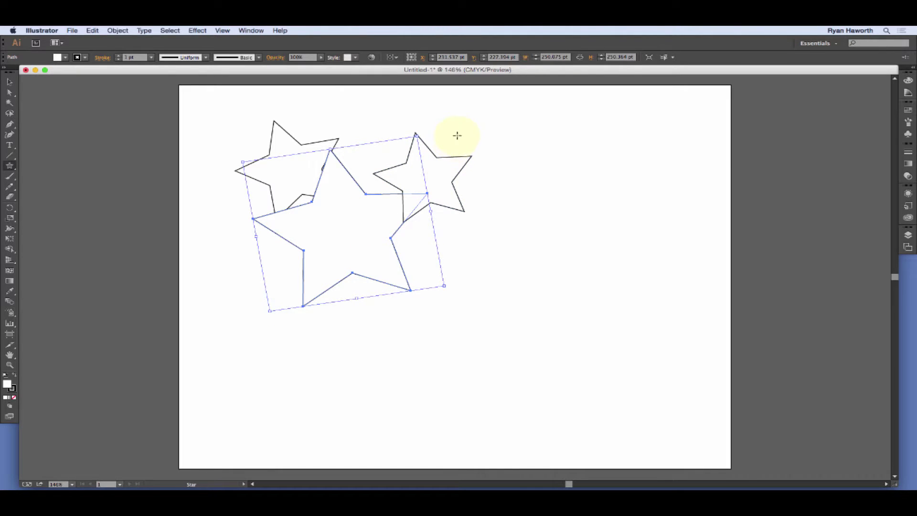
pyautogui.click(466, 123)
pyautogui.click(480, 288)
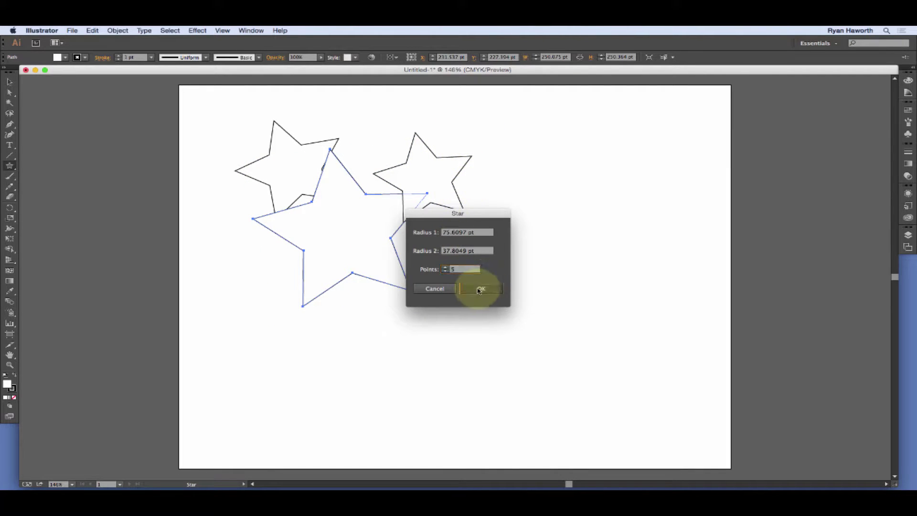
pyautogui.moveTo(454, 138); pyautogui.dragTo(390, 148)
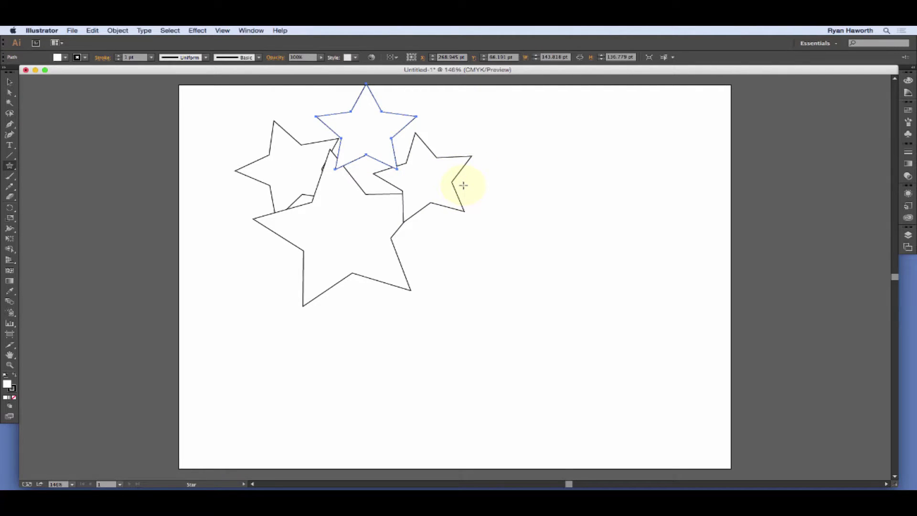
# Zoom in on the area where the topmost star overlaps the others, using a zoom marquee.
pyautogui.press('v')
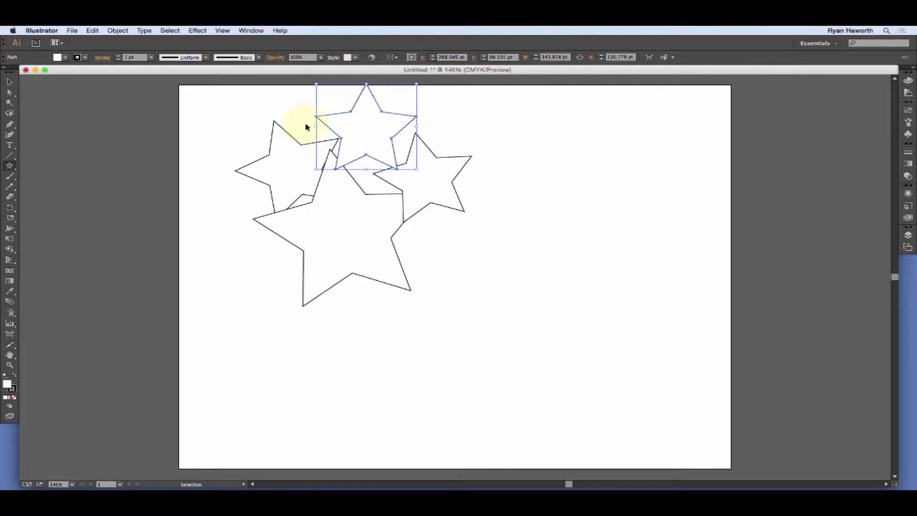
pyautogui.press('super+space')
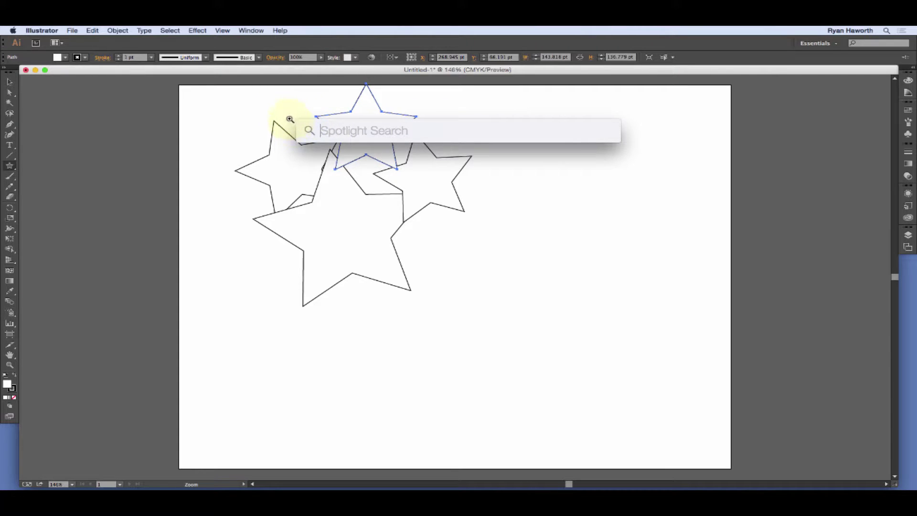
pyautogui.moveTo(291, 119); pyautogui.dragTo(403, 195)
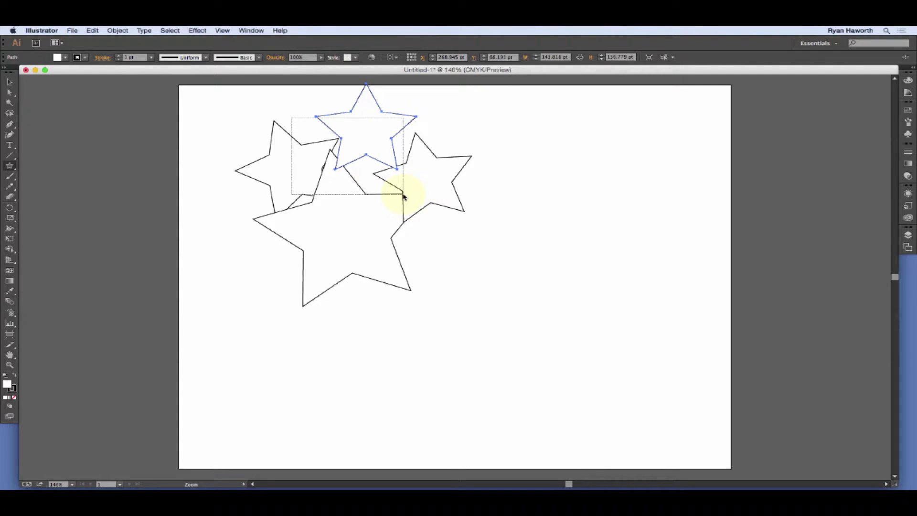
pyautogui.moveTo(403, 195); pyautogui.dragTo(394, 191)
pyautogui.moveTo(370, 180); pyautogui.dragTo(422, 203)
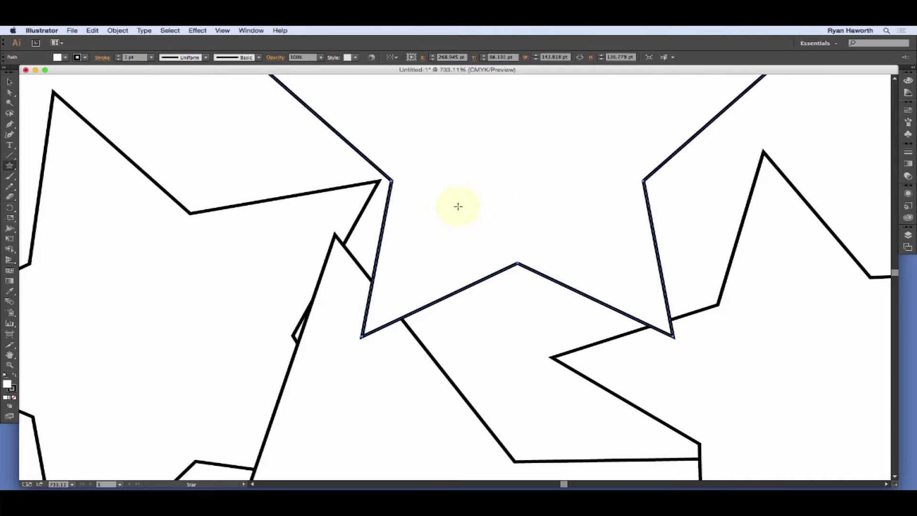
# Switch to the dinosaur drawing in Illustrator CC and zoom in closely on the dinosaur's eyes.
pyautogui.press('super+Tab')
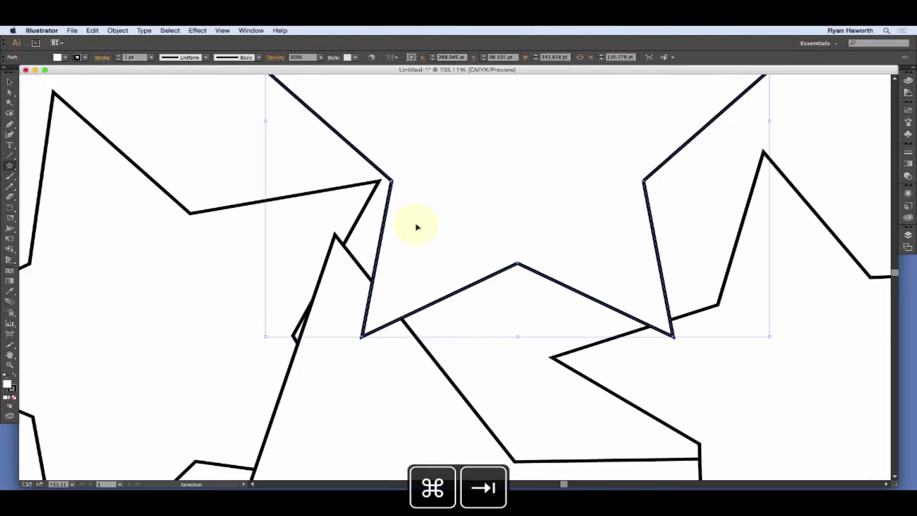
pyautogui.click(424, 256)
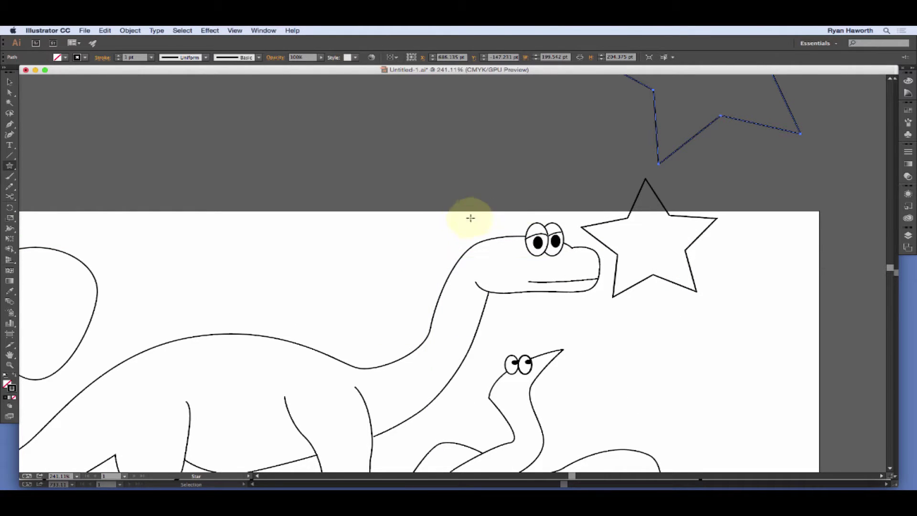
pyautogui.press('space')
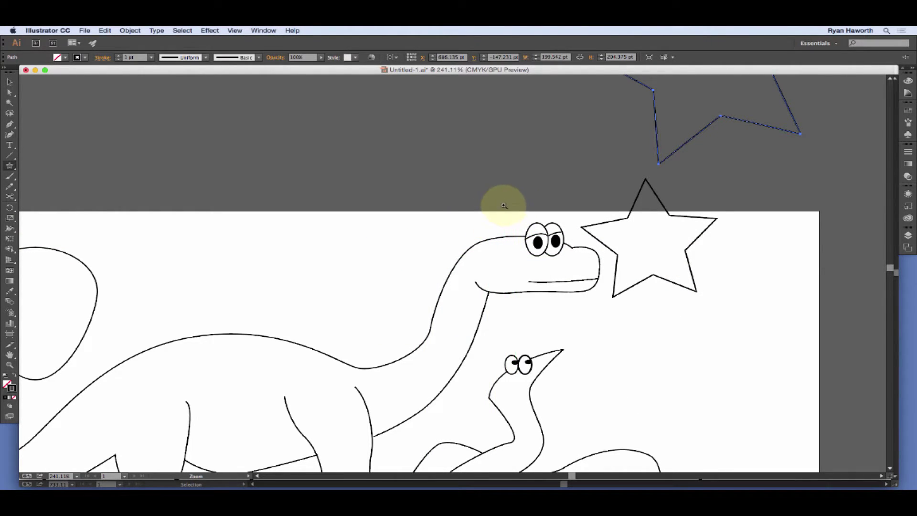
pyautogui.press('super+space')
pyautogui.moveTo(509, 208); pyautogui.dragTo(488, 265)
pyautogui.press('space')
pyautogui.press('a')
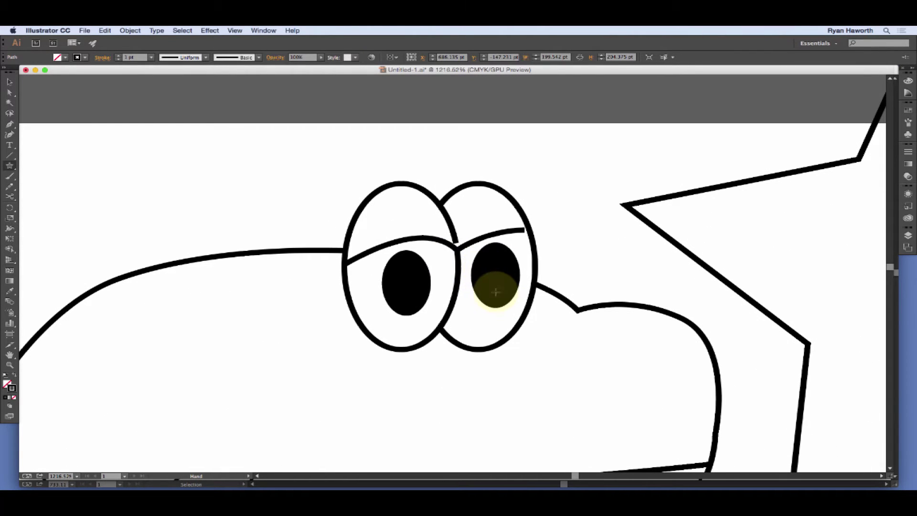
pyautogui.click(495, 292)
# Switch back to the stars document in Illustrator CC 2014 and invoke the temporary Zoom tool.
pyautogui.press('super+Tab')
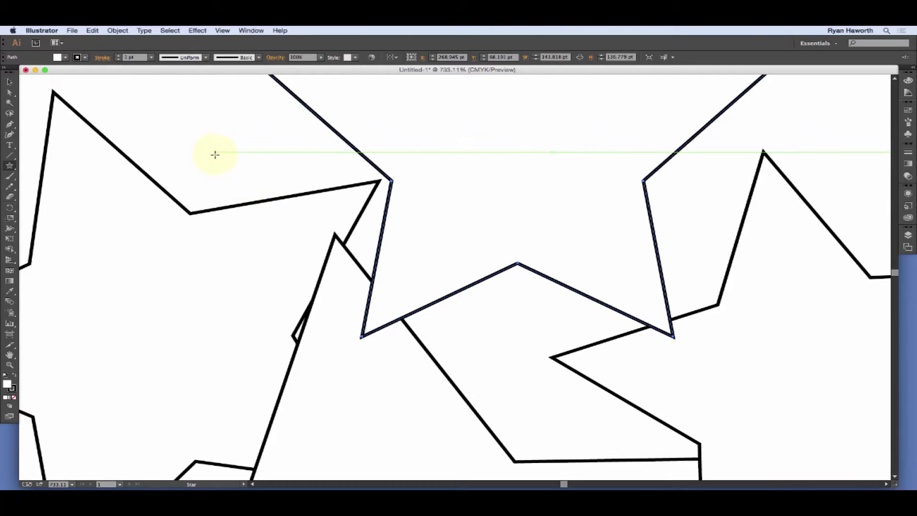
pyautogui.press('super+space')
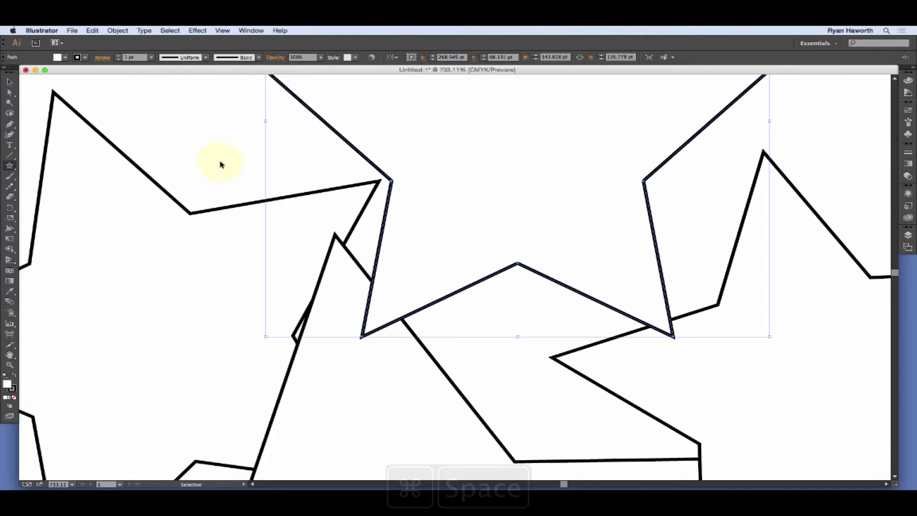
pyautogui.moveTo(188, 195); pyautogui.dragTo(509, 425)
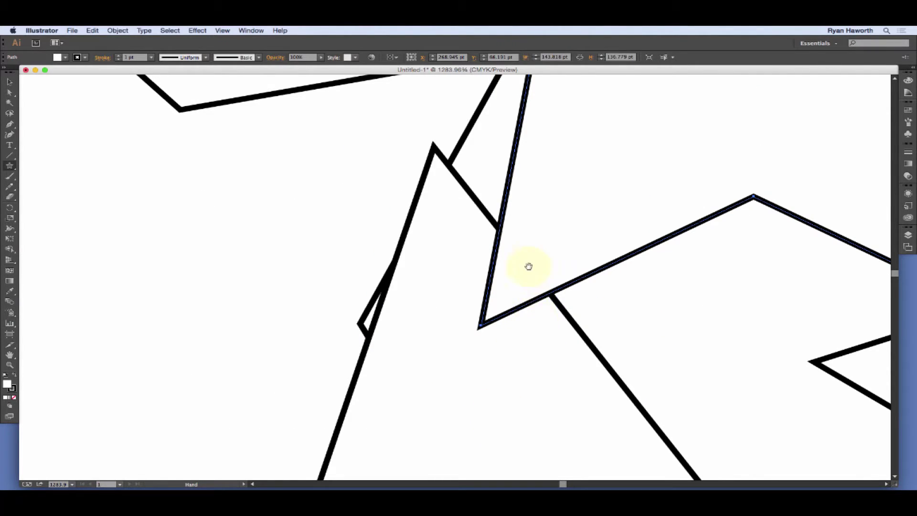
pyautogui.moveTo(528, 266); pyautogui.dragTo(481, 319)
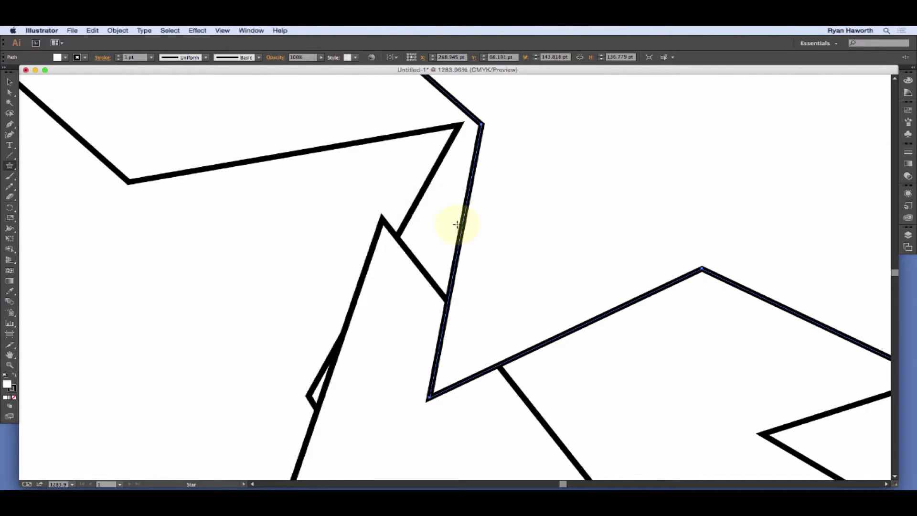
pyautogui.press('space')
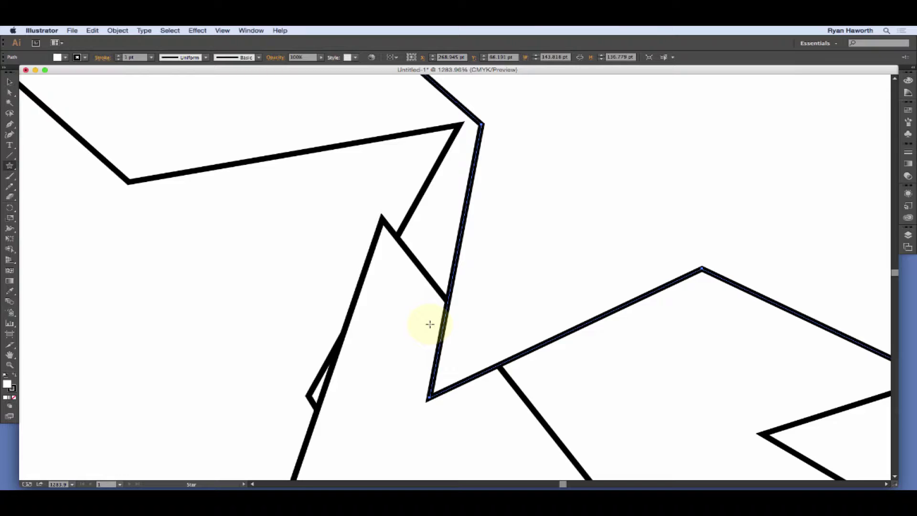
# Quit this older Illustrator version and switch to the Untitled-1.ai drawing open in Illustrator CC.
pyautogui.press('super+q')
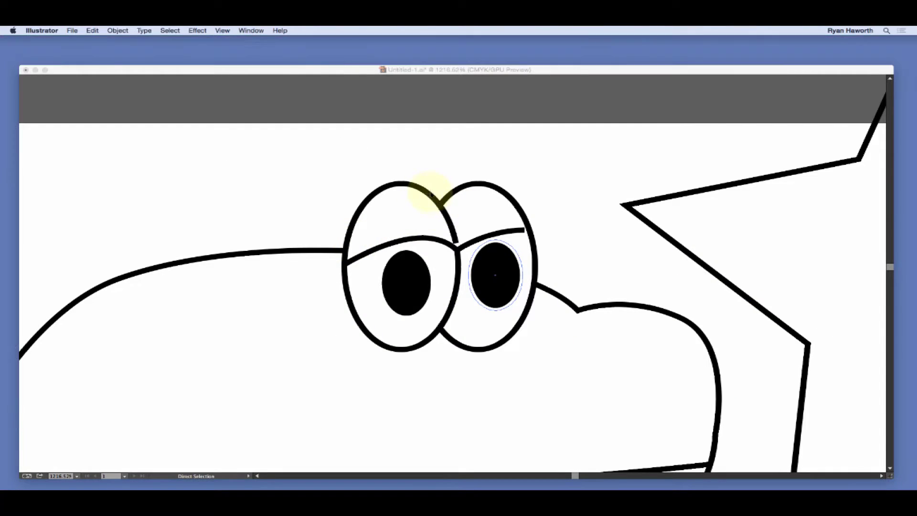
pyautogui.press('super+Tab')
pyautogui.press('super+Tab')
pyautogui.press('super+Tab')
pyautogui.press('super+Tab')
pyautogui.press('super+Tab')
pyautogui.press('super+Tab')
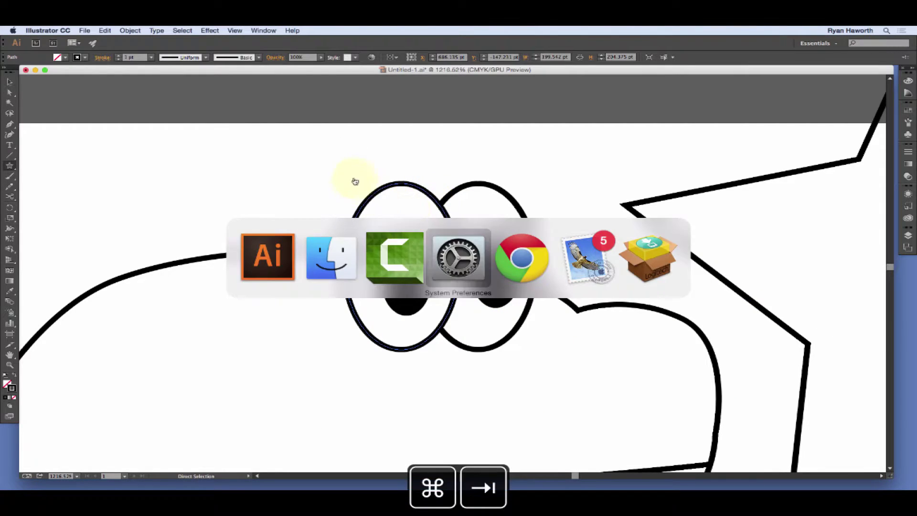
pyautogui.click(390, 153)
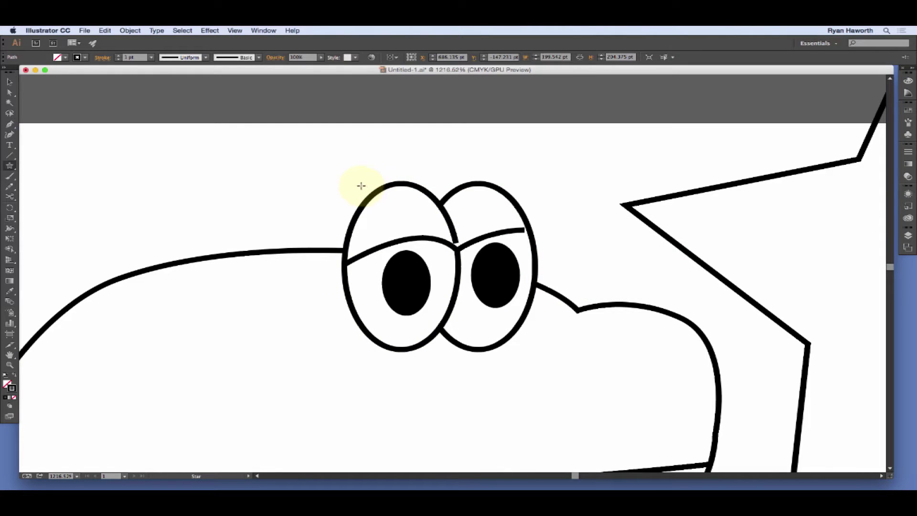
# Look over the dinosaur, the bird and the geometric shapes across the Untitled-1.ai artboard.
pyautogui.press('super+space')
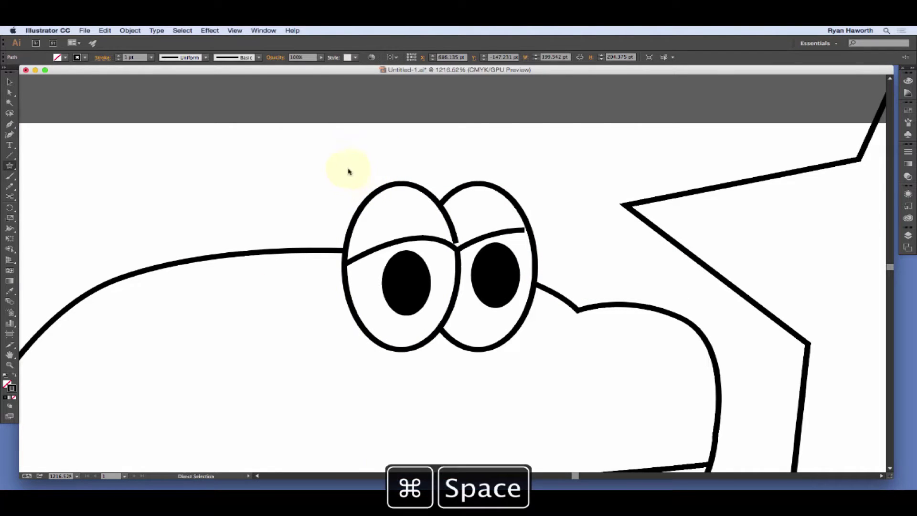
pyautogui.press('super+space')
pyautogui.moveTo(575, 364); pyautogui.dragTo(415, 201)
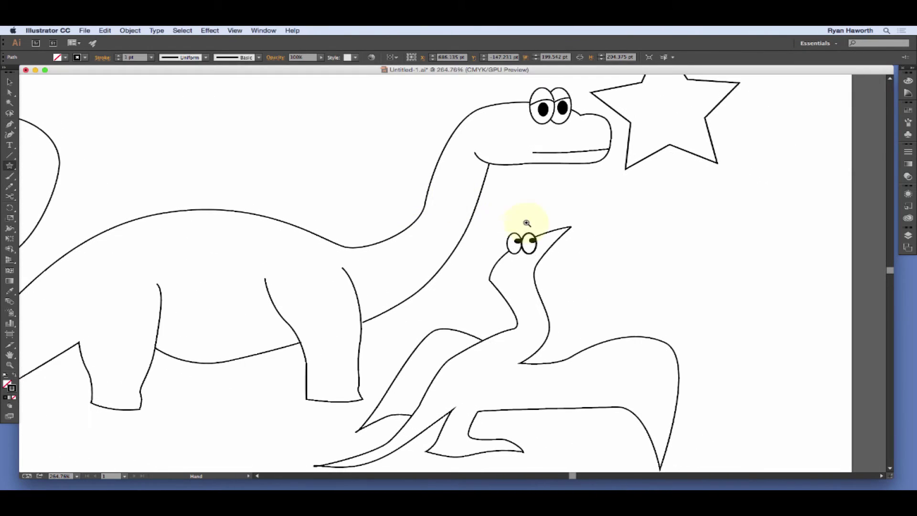
pyautogui.moveTo(491, 225)
pyautogui.mouseDown()
pyautogui.moveTo(709, 372)
pyautogui.moveTo(483, 225)
pyautogui.mouseUp()
pyautogui.press('space')
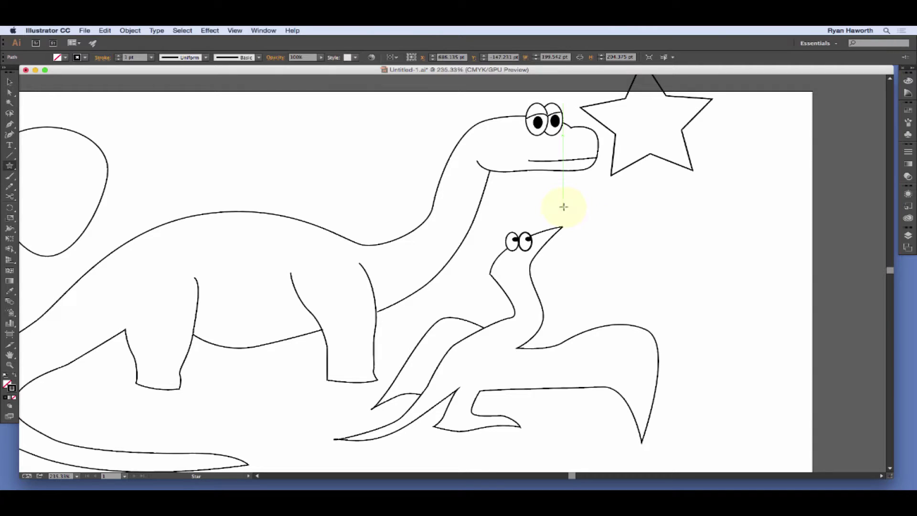
pyautogui.moveTo(368, 293); pyautogui.dragTo(583, 180)
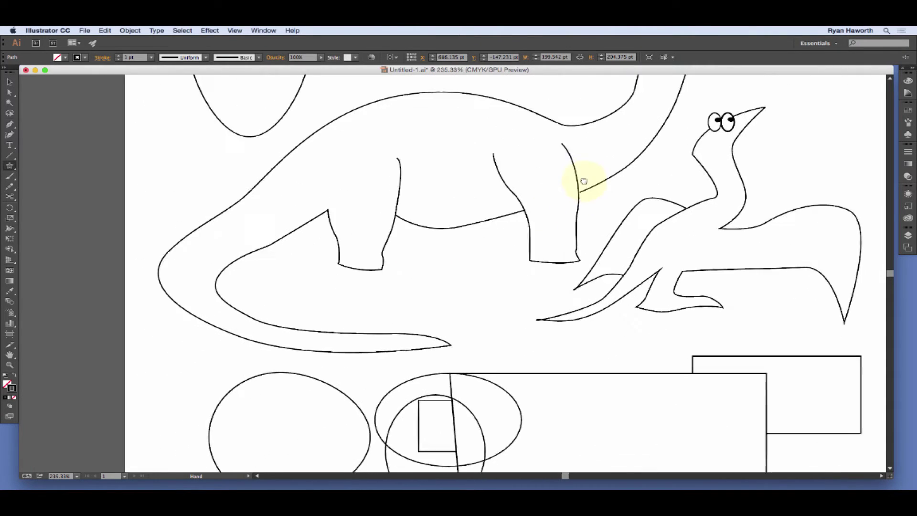
pyautogui.moveTo(571, 217); pyautogui.dragTo(515, 198)
pyautogui.moveTo(482, 233); pyautogui.dragTo(517, 148)
pyautogui.moveTo(478, 268)
pyautogui.mouseDown()
pyautogui.moveTo(458, 238)
pyautogui.moveTo(448, 180)
pyautogui.moveTo(475, 215)
pyautogui.moveTo(452, 256)
pyautogui.moveTo(506, 258)
pyautogui.moveTo(477, 317)
pyautogui.mouseUp()
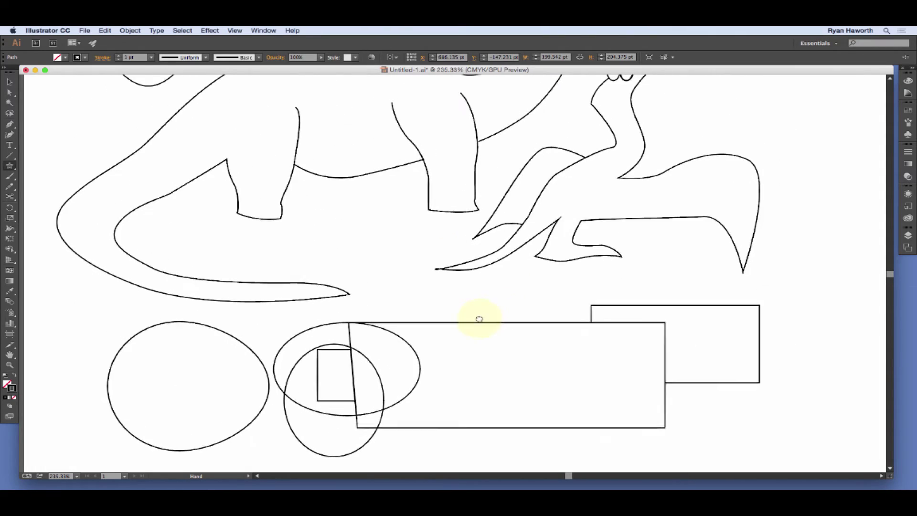
pyautogui.moveTo(505, 256); pyautogui.dragTo(477, 307)
pyautogui.moveTo(502, 252); pyautogui.dragTo(417, 339)
pyautogui.moveTo(505, 291); pyautogui.dragTo(492, 273)
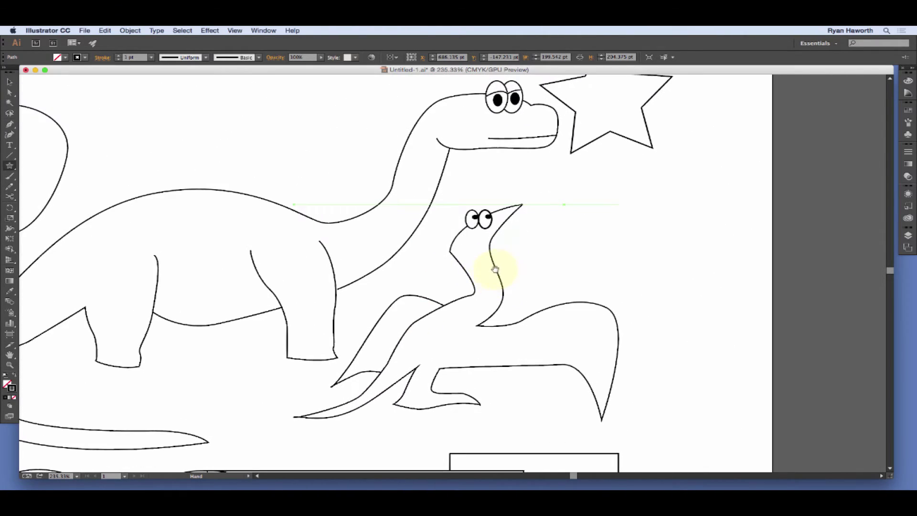
pyautogui.moveTo(455, 311); pyautogui.dragTo(487, 300)
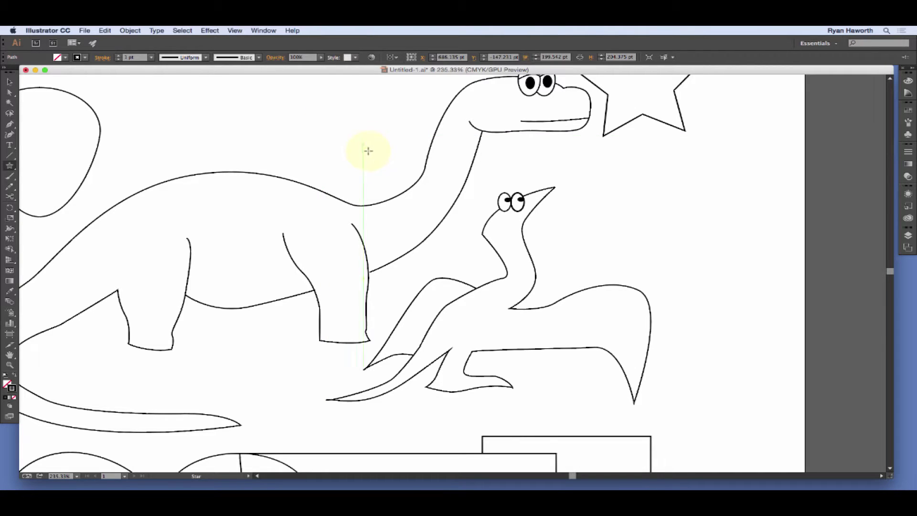
# Draw five separate five-pointed stars of varying sizes over the dinosaur's body and around its neck.
pyautogui.moveTo(366, 157); pyautogui.dragTo(319, 129)
pyautogui.moveTo(284, 221); pyautogui.dragTo(287, 165)
pyautogui.moveTo(196, 257)
pyautogui.mouseDown()
pyautogui.moveTo(210, 205)
pyautogui.moveTo(212, 217)
pyautogui.mouseUp()
pyautogui.moveTo(127, 222); pyautogui.dragTo(154, 171)
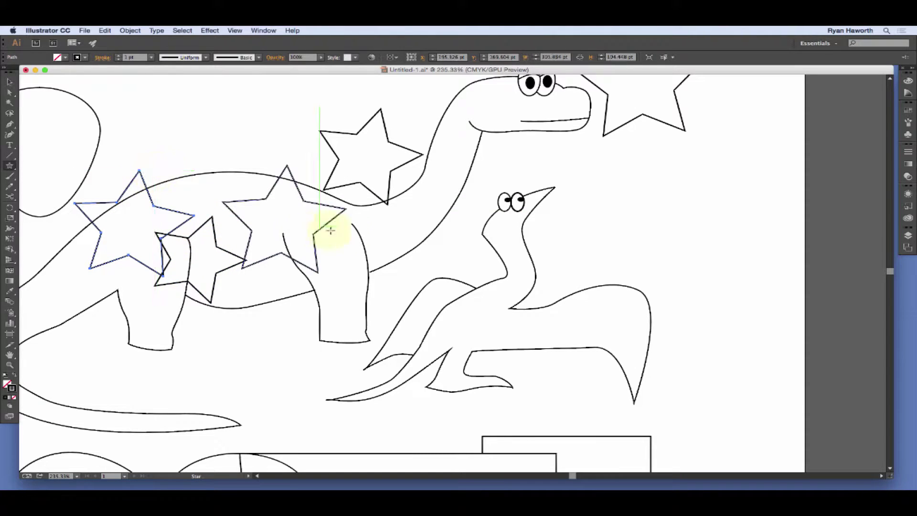
pyautogui.moveTo(381, 278); pyautogui.dragTo(377, 241)
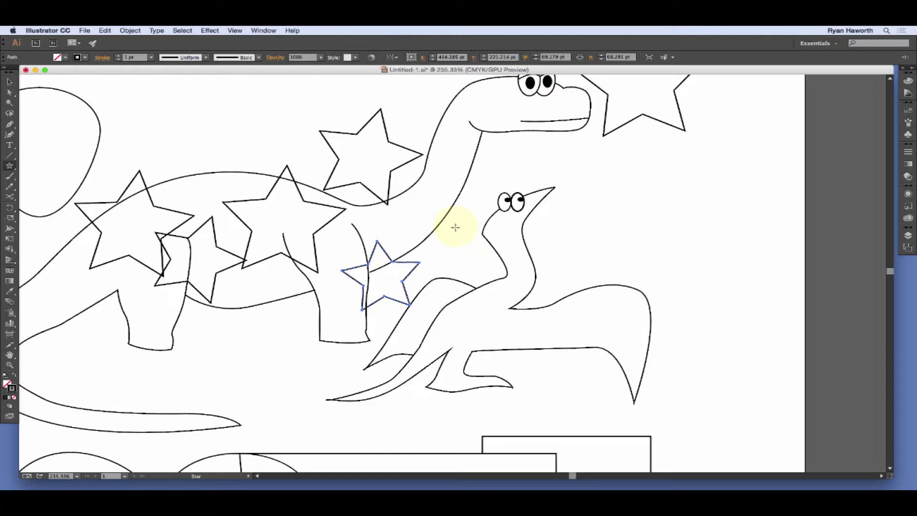
# Undo the five stars just drawn over the dinosaur, one after another.
pyautogui.press('super+z')
pyautogui.press('super+z')
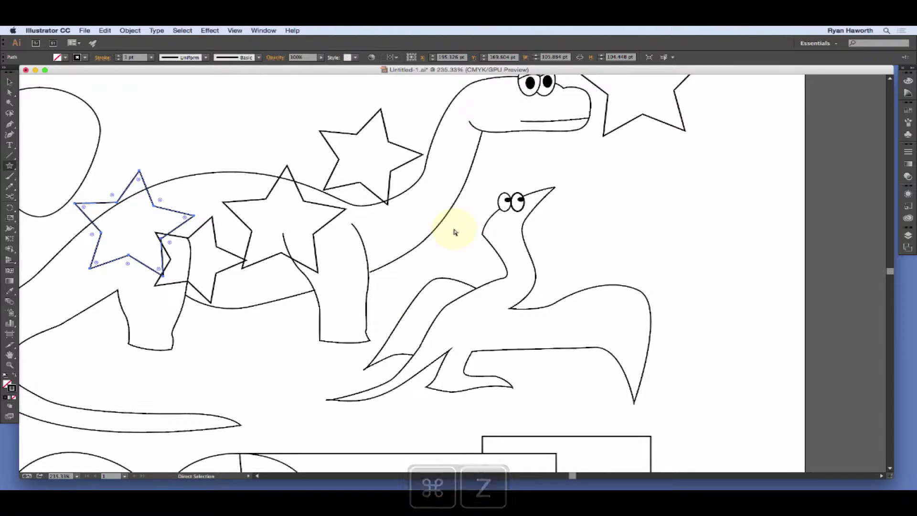
pyautogui.press('super+z')
pyautogui.press('super+z')
pyautogui.press('super+z')
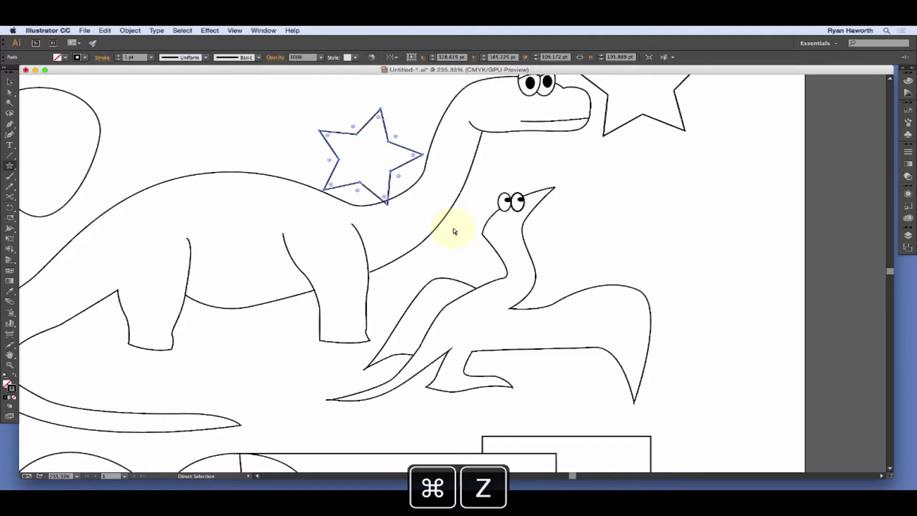
pyautogui.press('super+z')
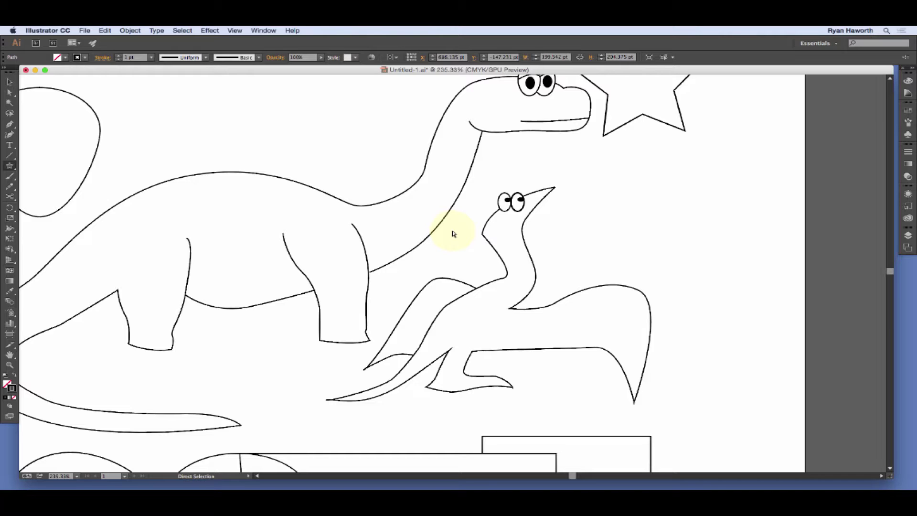
# Redo the first four stars over the dinosaur's back and body.
pyautogui.press('super')
pyautogui.press('shift+super+z')
pyautogui.press('shift+super+z')
pyautogui.press('shift+super+z')
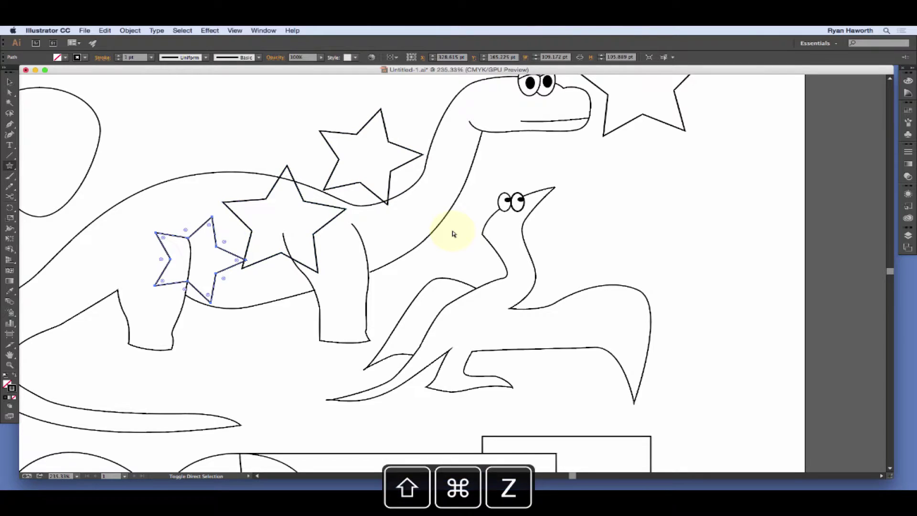
pyautogui.press('shift+super+z')
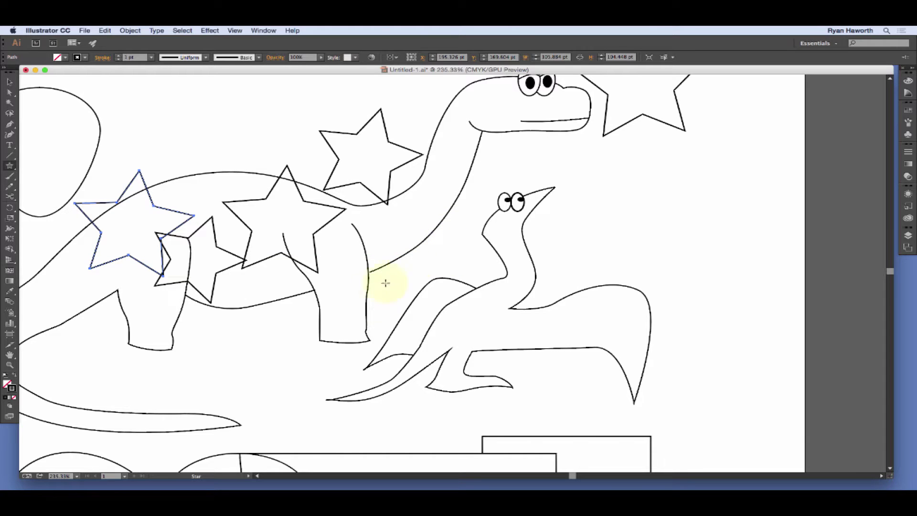
# Set the document status display to Number of Undos and redo the fifth star near the dinosaur's front leg.
pyautogui.click(248, 477)
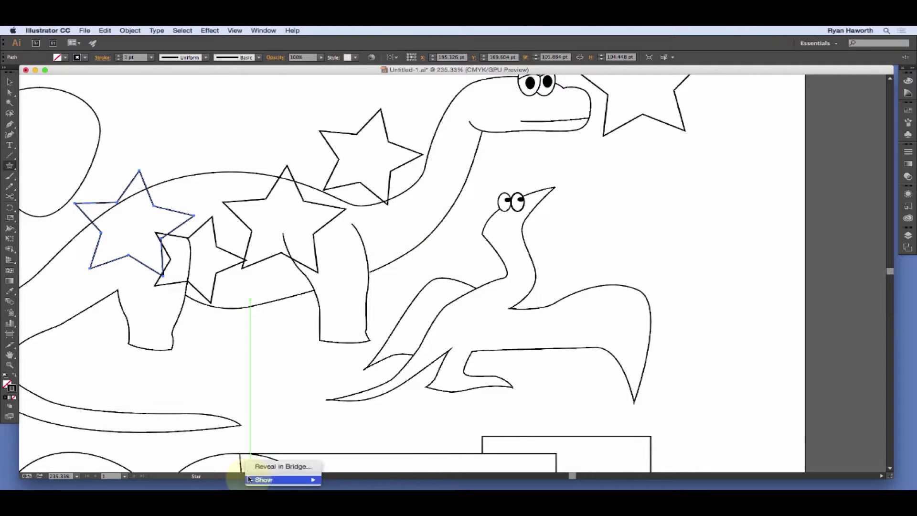
pyautogui.moveTo(267, 479)
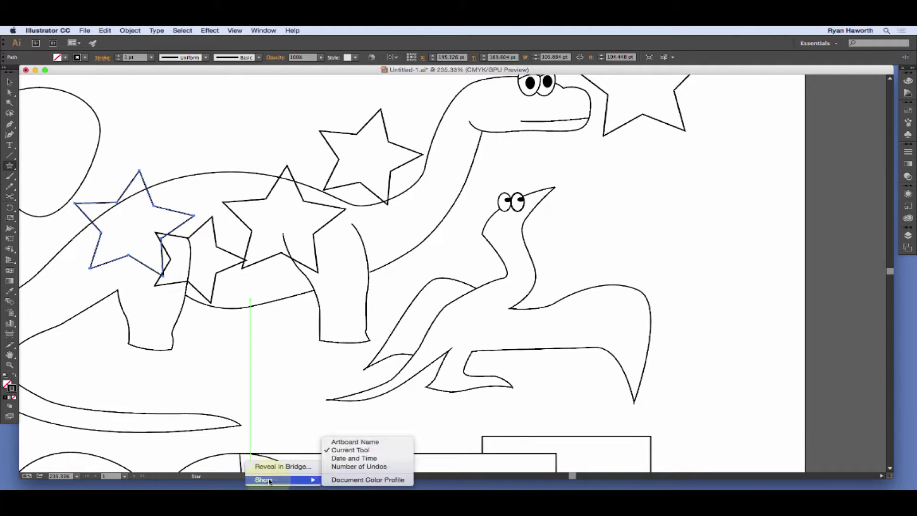
pyautogui.click(385, 466)
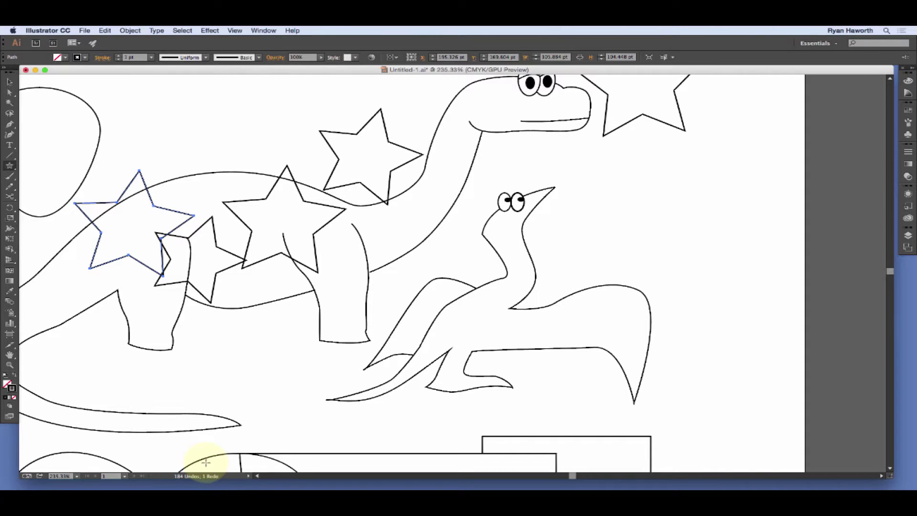
pyautogui.press('shift+super+z')
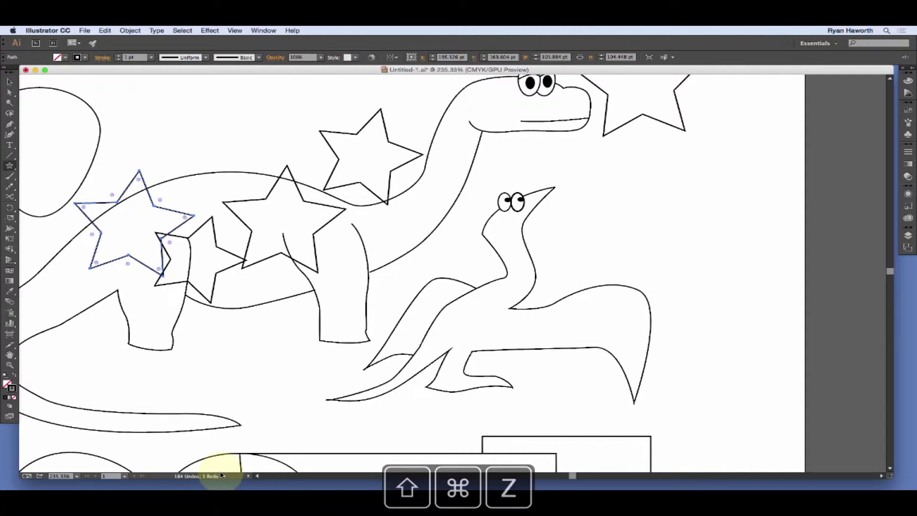
pyautogui.press('shift+super+z')
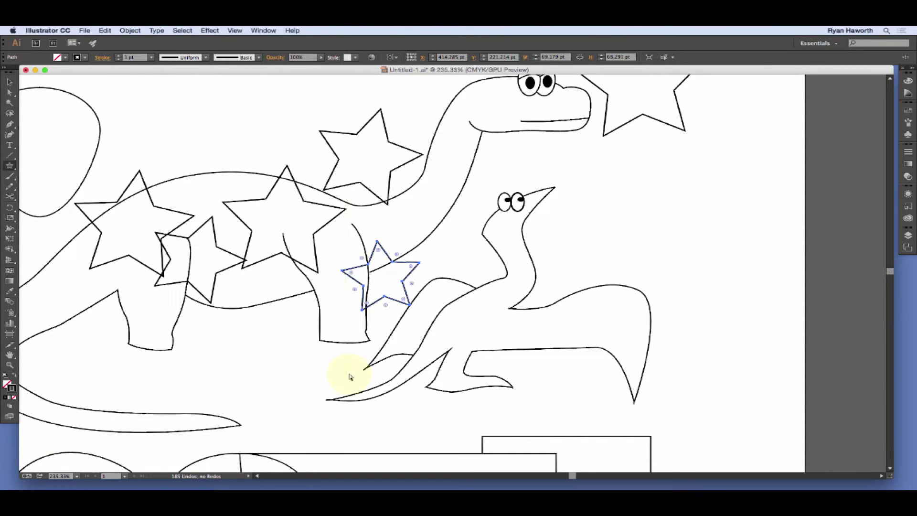
# Undo back through all the stars and ellipses to the point where the circle beside the rectangles was drawn.
pyautogui.press('super+z')
pyautogui.press('super+z')
pyautogui.press('super+z')
pyautogui.press('super+z')
pyautogui.press('super+z')
pyautogui.press('super+z')
pyautogui.press('super+z')
pyautogui.press('super+z')
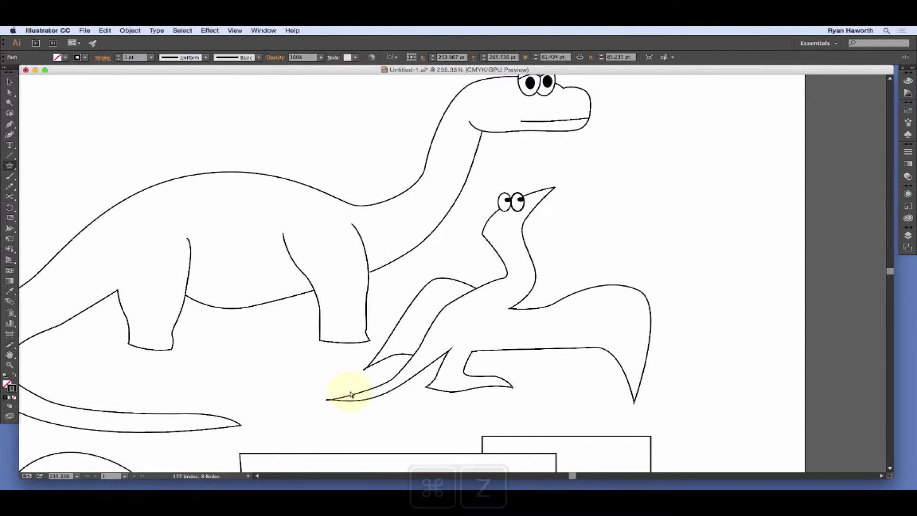
pyautogui.press('super+z')
pyautogui.press('super+z')
pyautogui.press('super+z')
pyautogui.press('super+z')
pyautogui.press('super+z')
pyautogui.press('super+z')
pyautogui.press('super+z')
pyautogui.press('super+z')
pyautogui.press('super+z')
pyautogui.press('super+z')
pyautogui.press('super+z')
pyautogui.press('super+z')
pyautogui.press('super+z')
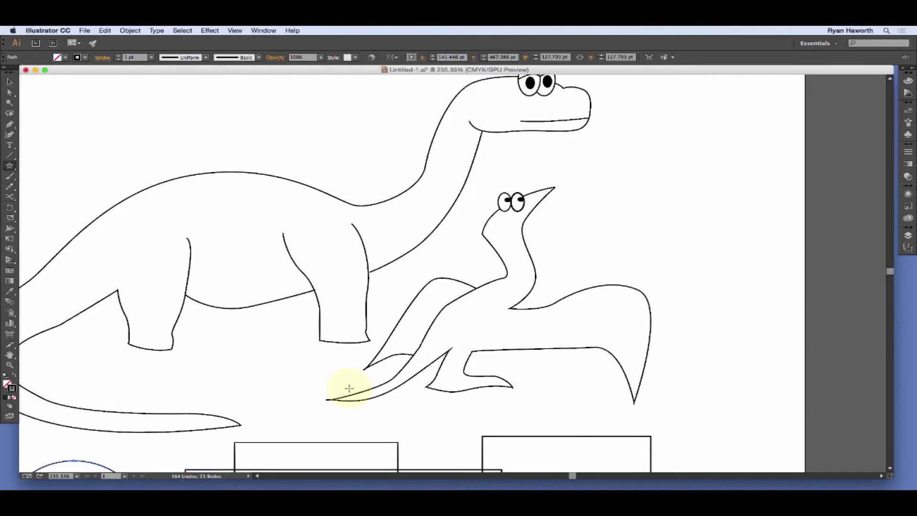
# Fit the artboard in view and undo the circle and outlined rectangles back to the solid black rectangle below the bird.
pyautogui.press('super+0')
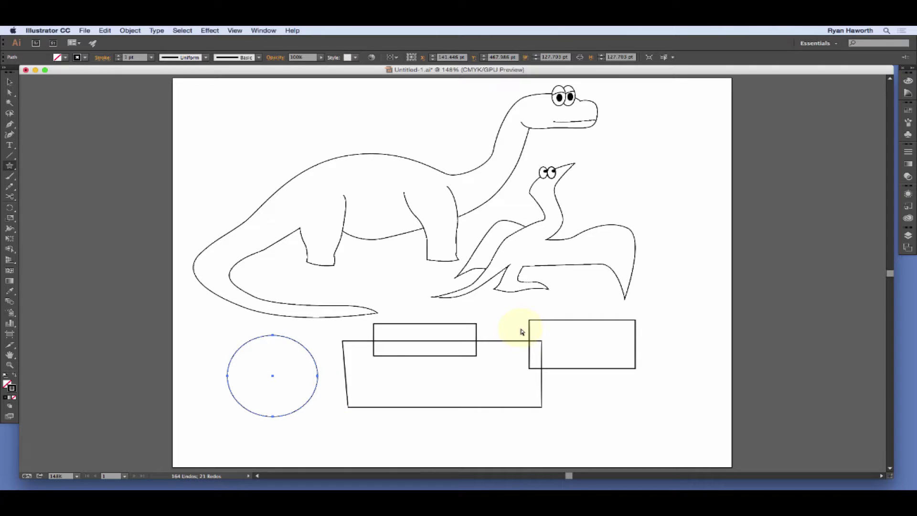
pyautogui.press('super+z')
pyautogui.press('super+z')
pyautogui.press('super+z')
pyautogui.press('super+z')
pyautogui.press('super+z')
pyautogui.press('super+z')
pyautogui.press('super+z')
pyautogui.press('super+z')
pyautogui.press('super+z')
pyautogui.press('super+z')
pyautogui.press('super+z')
pyautogui.press('super+z')
pyautogui.press('super+z')
pyautogui.press('super+z')
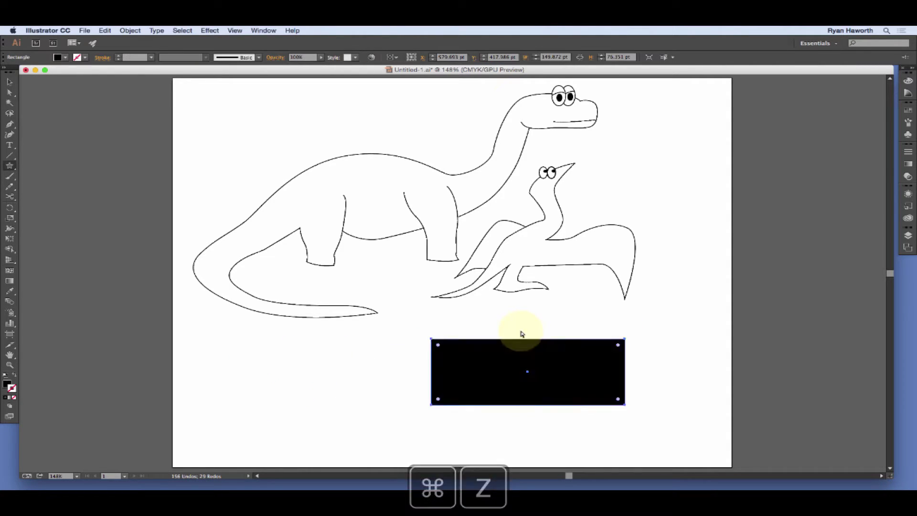
# Undo the black rectangle and the bird's eyes, wings, legs and body back to its partly drawn head and neck.
pyautogui.press('super+z')
pyautogui.press('super+z')
pyautogui.press('super+z')
pyautogui.press('super+z')
pyautogui.press('super+z')
pyautogui.press('super+z')
pyautogui.press('super+z')
pyautogui.press('super+z')
pyautogui.press('super+z')
pyautogui.press('super+z')
pyautogui.press('super+z')
pyautogui.press('super+z')
pyautogui.press('super+z')
pyautogui.press('super+z')
pyautogui.press('super+z')
pyautogui.press('super+z')
pyautogui.press('super+z')
pyautogui.press('super+z')
pyautogui.press('super+z')
pyautogui.press('super+z')
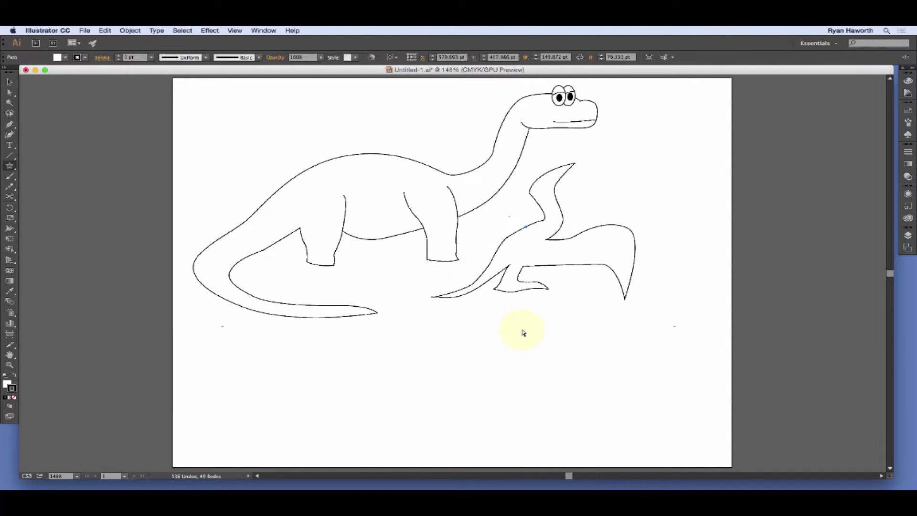
pyautogui.press('super+z')
pyautogui.press('super+z')
pyautogui.press('super+z')
pyautogui.press('super+z')
pyautogui.press('super+z')
pyautogui.press('super+z')
pyautogui.press('super+z')
pyautogui.press('super+z')
pyautogui.press('super+z')
pyautogui.press('super+z')
pyautogui.press('super+z')
pyautogui.press('super+z')
pyautogui.press('super+z')
pyautogui.press('super+z')
pyautogui.press('super+z')
pyautogui.press('super+z')
pyautogui.press('super+z')
pyautogui.press('super+z')
pyautogui.press('super+z')
pyautogui.press('super+z')
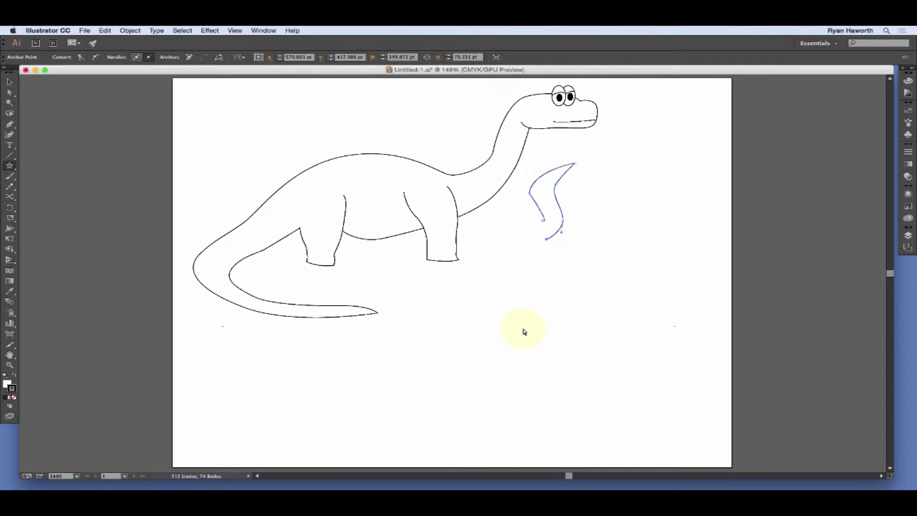
# Undo the rest of the bird and the dinosaur's eye details back to the first eye outline.
pyautogui.press('super+z')
pyautogui.press('super+z')
pyautogui.press('super+z')
pyautogui.press('super+z')
pyautogui.press('super+z')
pyautogui.press('super+z')
pyautogui.press('super+z')
pyautogui.press('super+z')
pyautogui.press('super+z')
pyautogui.press('super+z')
pyautogui.press('super+z')
pyautogui.press('super+z')
pyautogui.press('super+z')
pyautogui.press('super+z')
pyautogui.press('super+z')
pyautogui.press('super+z')
pyautogui.press('super+z')
pyautogui.press('super+z')
pyautogui.press('super+z')
pyautogui.press('super+z')
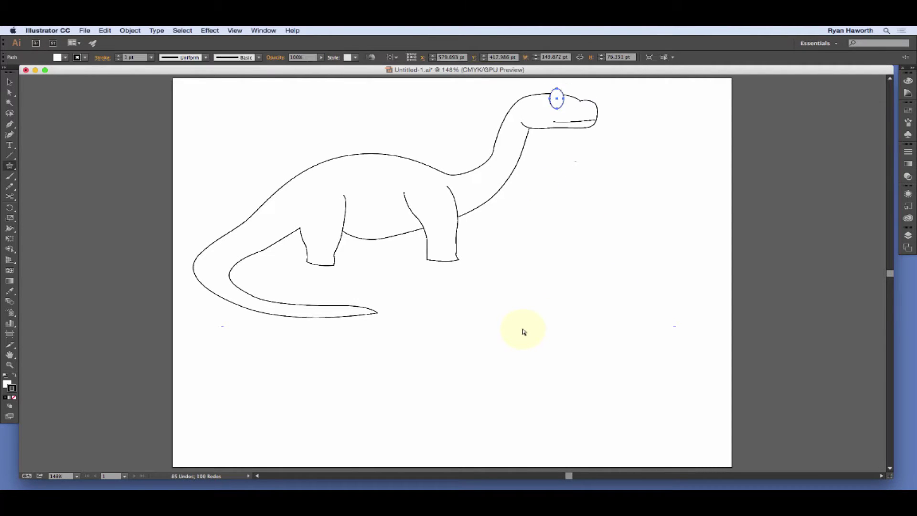
# Undo the dinosaur's eye, mouth, legs and belly back to the partly drawn outline of its back and neck.
pyautogui.press('super+z')
pyautogui.press('super+z')
pyautogui.press('super+z')
pyautogui.press('super+z')
pyautogui.press('super+z')
pyautogui.press('super+z')
pyautogui.press('super+z')
pyautogui.press('super+z')
pyautogui.press('super+z')
pyautogui.press('super+z')
pyautogui.press('super+z')
pyautogui.press('super+z')
pyautogui.press('super+z')
pyautogui.press('super+z')
pyautogui.press('super+z')
pyautogui.press('super+z')
pyautogui.press('super+z')
pyautogui.press('super+z')
pyautogui.press('super+z')
pyautogui.press('super+z')
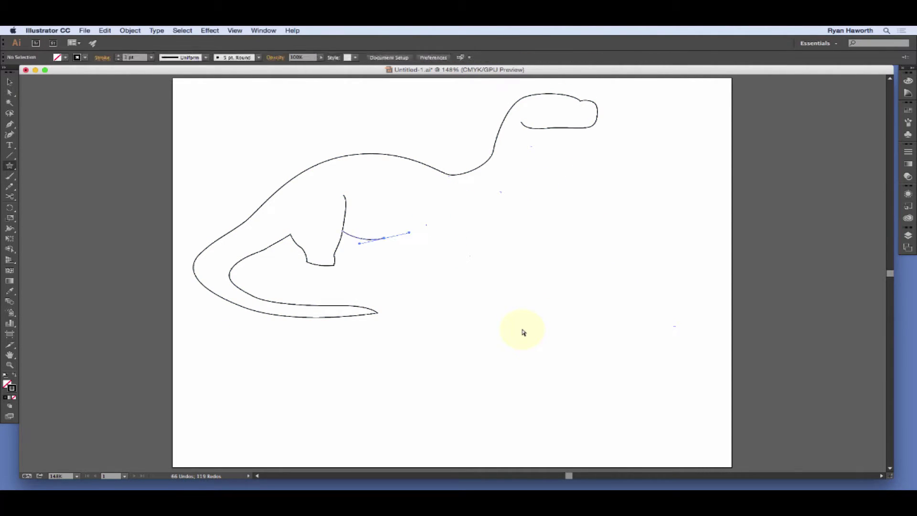
pyautogui.press('super+z')
pyautogui.press('super+z')
pyautogui.press('super+z')
pyautogui.press('super+z')
pyautogui.press('super+z')
pyautogui.press('super+z')
pyautogui.press('super+z')
pyautogui.press('super+z')
pyautogui.press('super+z')
pyautogui.press('super+z')
pyautogui.press('super+z')
pyautogui.press('super+z')
pyautogui.press('super+z')
pyautogui.press('super+z')
pyautogui.press('super+z')
pyautogui.press('super+z')
pyautogui.press('super+z')
pyautogui.press('super+z')
pyautogui.press('super+z')
pyautogui.press('super+z')
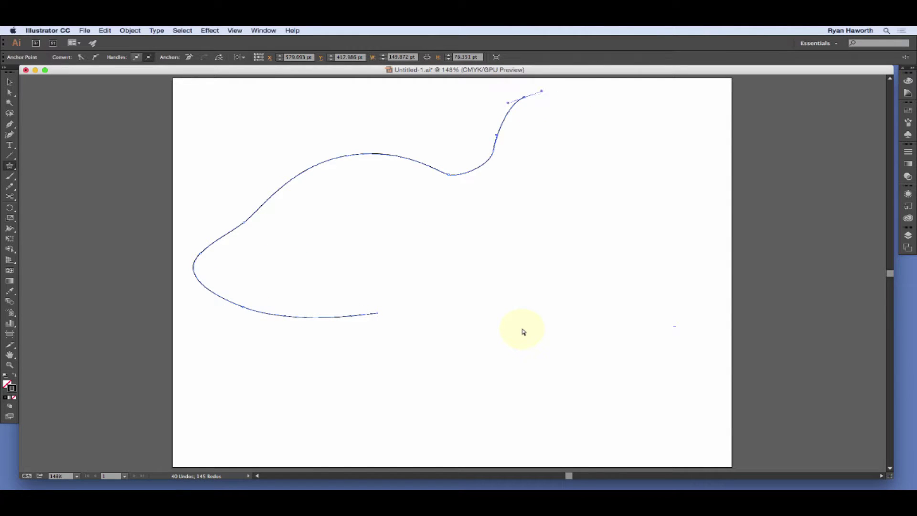
# Undo the remaining dinosaur outline back to the smiling face with the pen path beside it.
pyautogui.press('super+z')
pyautogui.press('super+z')
pyautogui.press('super+z')
pyautogui.press('super+z')
pyautogui.press('super+z')
pyautogui.press('super+z')
pyautogui.press('super+z')
pyautogui.press('super+z')
pyautogui.press('super+z')
pyautogui.press('super+z')
pyautogui.press('super+z')
pyautogui.press('super+z')
pyautogui.press('super+z')
pyautogui.press('super+z')
pyautogui.press('super+z')
pyautogui.press('super+z')
pyautogui.press('super+z')
pyautogui.press('super+z')
pyautogui.press('super+z')
pyautogui.press('super+z')
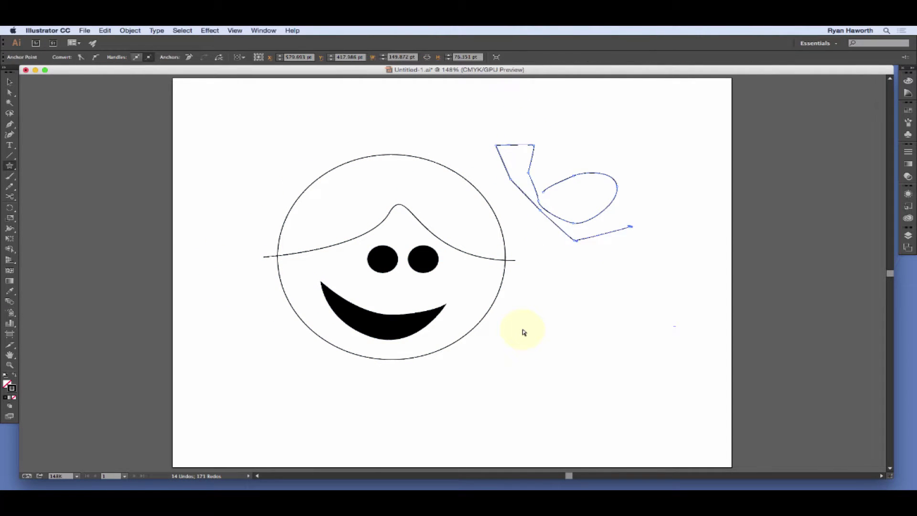
# Undo the pen path beside the smiling face back to the very start of the undo history.
pyautogui.press('super+z')
pyautogui.press('super+z')
pyautogui.press('super+z')
pyautogui.press('super+z')
pyautogui.press('super+z')
pyautogui.press('super+z')
pyautogui.press('super+z')
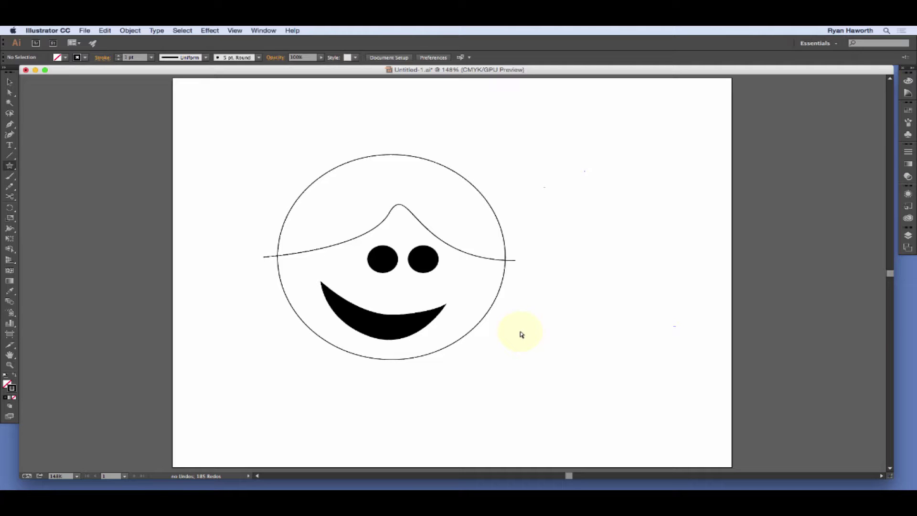
# Redo the first changes from the start of the history until the curved pen path beside the smiling face is restored.
pyautogui.press('shift+super+z')
pyautogui.press('shift+super+z')
pyautogui.press('shift+super+z')
pyautogui.press('shift+super+z')
pyautogui.press('shift+super+z')
pyautogui.press('shift+super+z')
pyautogui.press('shift+super+z')
pyautogui.press('shift+super+z')
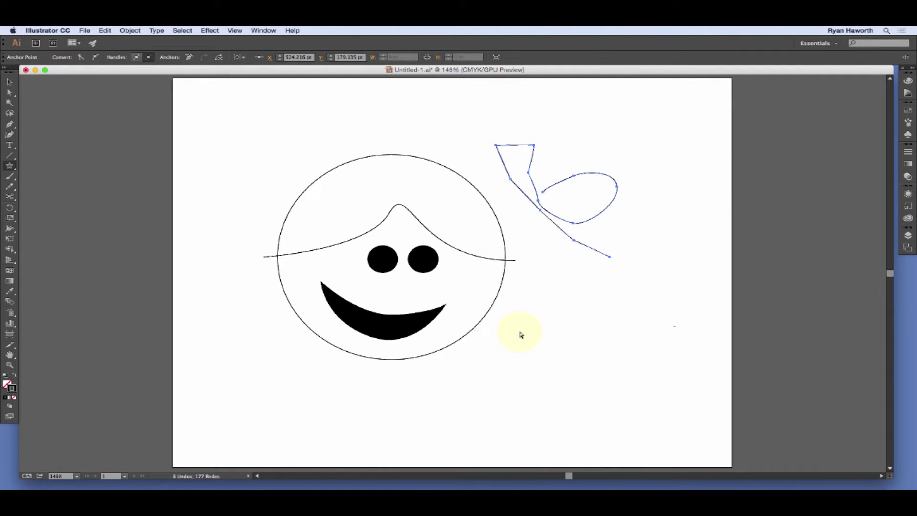
# Redo forward past the smiling face's removal to the partly drawn outline of the dinosaur's tail, back, neck and upper head.
pyautogui.press('shift+super+z')
pyautogui.press('shift+super+z')
pyautogui.press('shift+super+z')
pyautogui.press('shift+super+z')
pyautogui.press('shift+super+z')
pyautogui.press('shift+super+z')
pyautogui.press('shift+super+z')
pyautogui.press('shift+super+z')
pyautogui.press('shift+super+z')
pyautogui.press('shift+super+z')
pyautogui.press('shift+super+z')
pyautogui.press('shift+super+z')
pyautogui.press('shift+super+z')
pyautogui.press('shift+super+z')
pyautogui.press('shift+super+z')
pyautogui.press('shift+super+z')
pyautogui.press('shift+super+z')
pyautogui.press('shift+super+z')
pyautogui.press('shift+super+z')
pyautogui.press('shift+super+z')
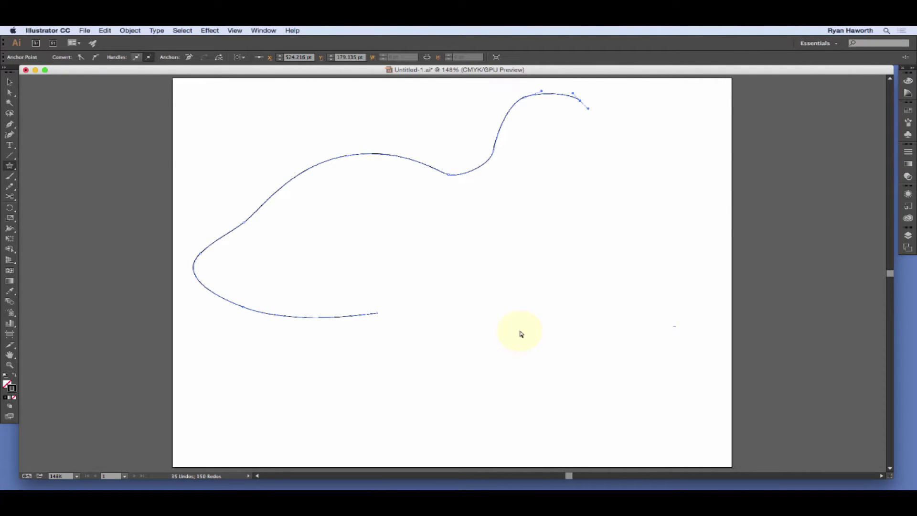
# Redo the dinosaur's snout and jaw, the underside of its tail, its hind leg and its belly line.
pyautogui.press('shift+super+z')
pyautogui.press('shift+super+z')
pyautogui.press('shift+super+z')
pyautogui.press('shift+super+z')
pyautogui.press('shift+super+z')
pyautogui.press('shift+super+z')
pyautogui.press('shift+super+z')
pyautogui.press('shift+super+z')
pyautogui.press('shift+super+z')
pyautogui.press('shift+super+z')
pyautogui.press('shift+super+z')
pyautogui.press('shift+super+z')
pyautogui.press('shift+super+z')
pyautogui.press('shift+super+z')
pyautogui.press('shift+super+z')
pyautogui.press('shift+super+z')
pyautogui.press('shift+super+z')
pyautogui.press('shift+super+z')
pyautogui.press('shift+super+z')
pyautogui.press('shift+super+z')
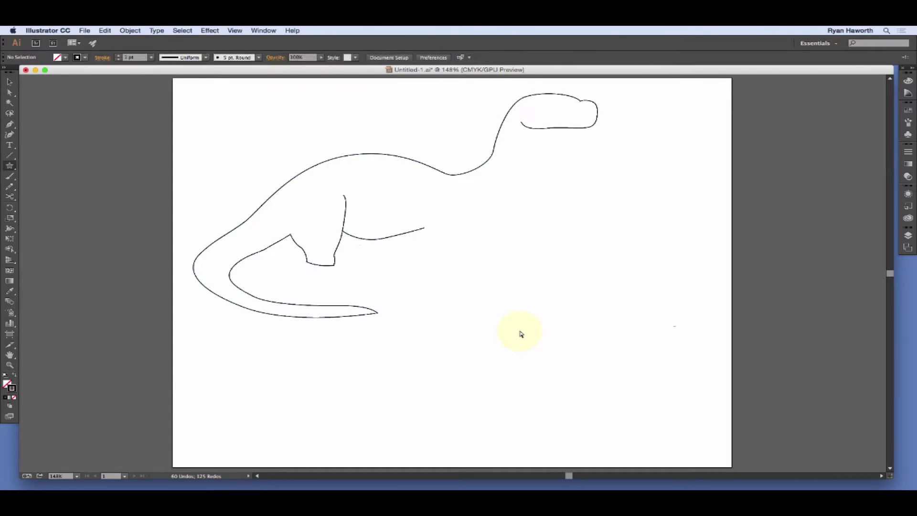
# Redo the dinosaur's front leg, throat and mouth up to its first eye outline.
pyautogui.press('shift+super+z')
pyautogui.press('shift+super+z')
pyautogui.press('shift+super+z')
pyautogui.press('shift+super+z')
pyautogui.press('shift+super+z')
pyautogui.press('shift+super+z')
pyautogui.press('shift+super+z')
pyautogui.press('shift+super+z')
pyautogui.press('shift+super+z')
pyautogui.press('shift+super+z')
pyautogui.press('shift+super+z')
pyautogui.press('shift+super+z')
pyautogui.press('shift+super+z')
pyautogui.press('shift+super+z')
pyautogui.press('shift+super+z')
pyautogui.press('shift+super+z')
pyautogui.press('shift+super+z')
pyautogui.press('shift+super+z')
pyautogui.press('shift+super+z')
pyautogui.press('shift+super+z')
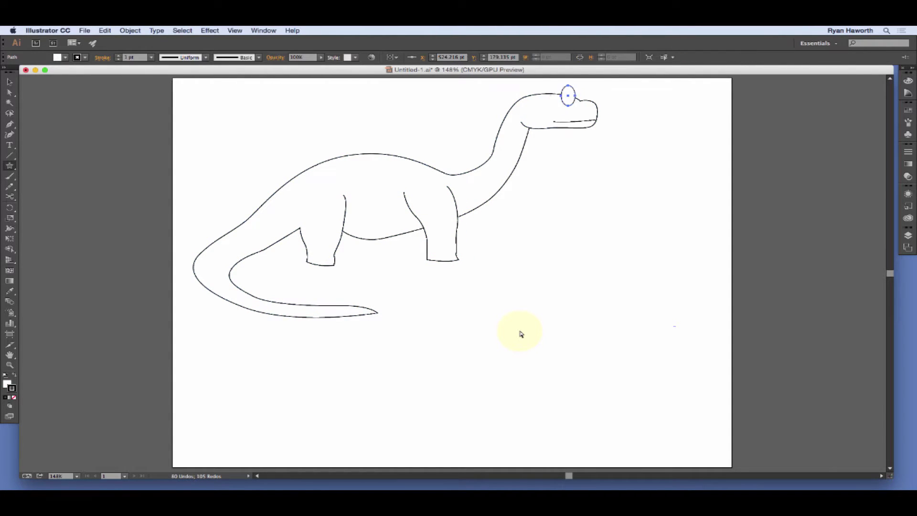
# Redo the rest of the dinosaur's eyes and the bird's beak and neck outline.
pyautogui.press('shift+super+z')
pyautogui.press('shift+super+z')
pyautogui.press('shift+super+z')
pyautogui.press('shift+super+z')
pyautogui.press('shift+super+z')
pyautogui.press('shift+super+z')
pyautogui.press('shift+super+z')
pyautogui.press('shift+super+z')
pyautogui.press('shift+super+z')
pyautogui.press('shift+super+z')
pyautogui.press('shift+super+z')
pyautogui.press('shift+super+z')
pyautogui.press('shift+super+z')
pyautogui.press('shift+super+z')
pyautogui.press('shift+super+z')
pyautogui.press('shift+super+z')
pyautogui.press('shift+super+z')
pyautogui.press('shift+super+z')
pyautogui.press('shift+super+z')
pyautogui.press('shift+super+z')
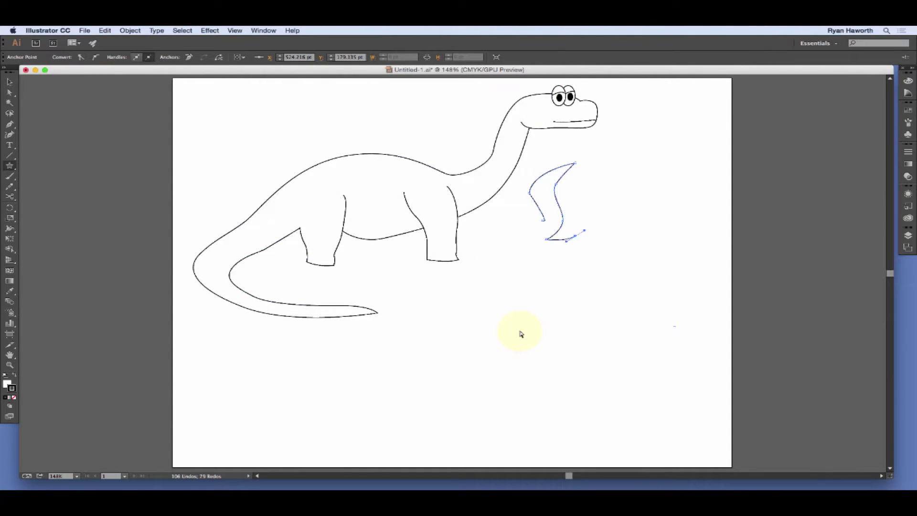
# Redo the bird's body, near wing and legs up to the start of its far wing.
pyautogui.press('shift+super+z')
pyautogui.press('shift+super+z')
pyautogui.press('shift+super+z')
pyautogui.press('shift+super+z')
pyautogui.press('shift+super+z')
pyautogui.press('shift+super+z')
pyautogui.press('shift+super+z')
pyautogui.press('shift+super+z')
pyautogui.press('shift+super+z')
pyautogui.press('shift+super+z')
pyautogui.press('shift+super+z')
pyautogui.press('shift+super+z')
pyautogui.press('shift+super+z')
pyautogui.press('shift+super+z')
pyautogui.press('shift+super+z')
pyautogui.press('shift+super+z')
pyautogui.press('shift+super+z')
pyautogui.press('shift+super+z')
pyautogui.press('shift+super+z')
pyautogui.press('shift+super+z')
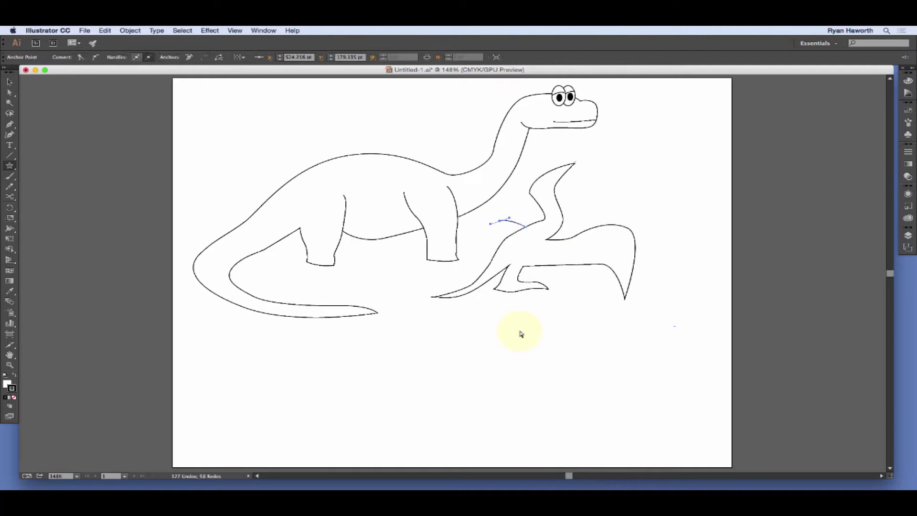
# Redo the bird's far wing and eyes up to the first rectangle below the bird.
pyautogui.press('shift+super+z')
pyautogui.press('shift+super+z')
pyautogui.press('shift+super+z')
pyautogui.press('shift+super+z')
pyautogui.press('shift+super+z')
pyautogui.press('shift+super+z')
pyautogui.press('shift+super+z')
pyautogui.press('shift+super+z')
pyautogui.press('shift+super+z')
pyautogui.press('shift+super+z')
pyautogui.press('shift+super+z')
pyautogui.press('shift+super+z')
pyautogui.press('shift+super+z')
pyautogui.press('shift+super+z')
pyautogui.press('shift+super+z')
pyautogui.press('shift+super+z')
pyautogui.press('shift+super+z')
pyautogui.press('shift+super+z')
pyautogui.press('shift+super+z')
pyautogui.press('shift+super+z')
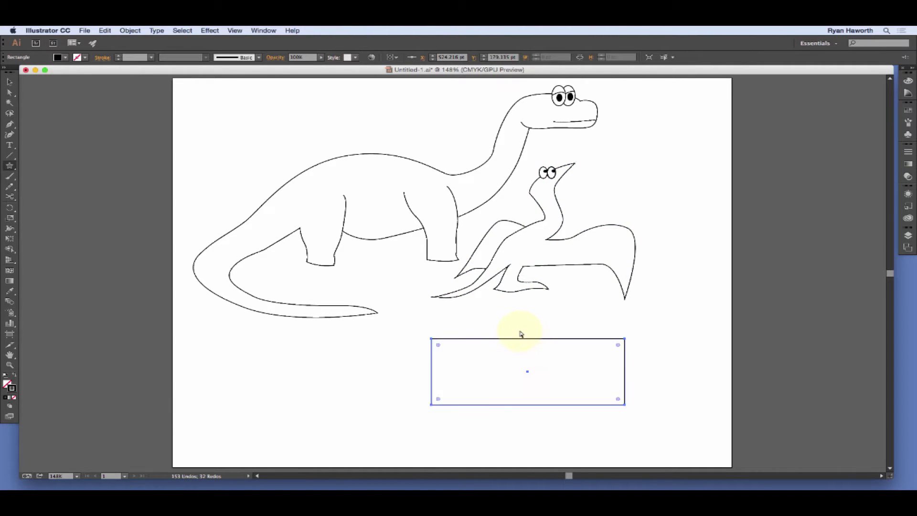
# Redo the ovals, the remaining rectangles and the first star near the dinosaur's head.
pyautogui.press('shift+super+z')
pyautogui.press('shift+super+z')
pyautogui.press('shift+super+z')
pyautogui.press('shift+super+z')
pyautogui.press('shift+super+z')
pyautogui.press('shift+super+z')
pyautogui.press('shift+super+z')
pyautogui.press('shift+super+z')
pyautogui.press('shift+super+z')
pyautogui.press('shift+super+z')
pyautogui.press('shift+super+z')
pyautogui.press('shift+super+z')
pyautogui.press('shift+super+z')
pyautogui.press('shift+super+z')
pyautogui.press('shift+super+z')
pyautogui.press('shift+super+z')
pyautogui.press('shift+super+z')
pyautogui.press('shift+super+z')
pyautogui.press('shift+super+z')
pyautogui.press('shift+super+z')
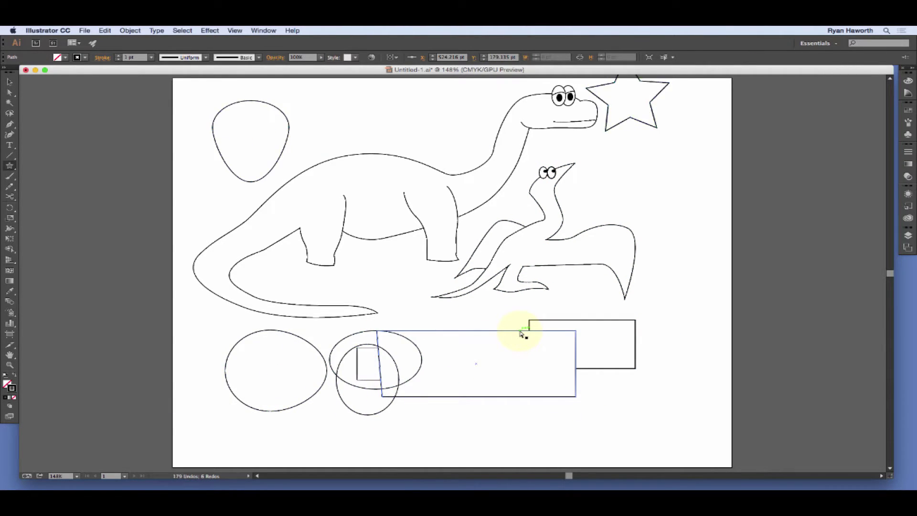
# Redo the remaining stars over the dinosaur to the end of the history and deselect everything.
pyautogui.press('shift+super+z')
pyautogui.press('shift+super+z')
pyautogui.press('shift+super+z')
pyautogui.press('shift+super+z')
pyautogui.press('shift+super+z')
pyautogui.press('shift+super+z')
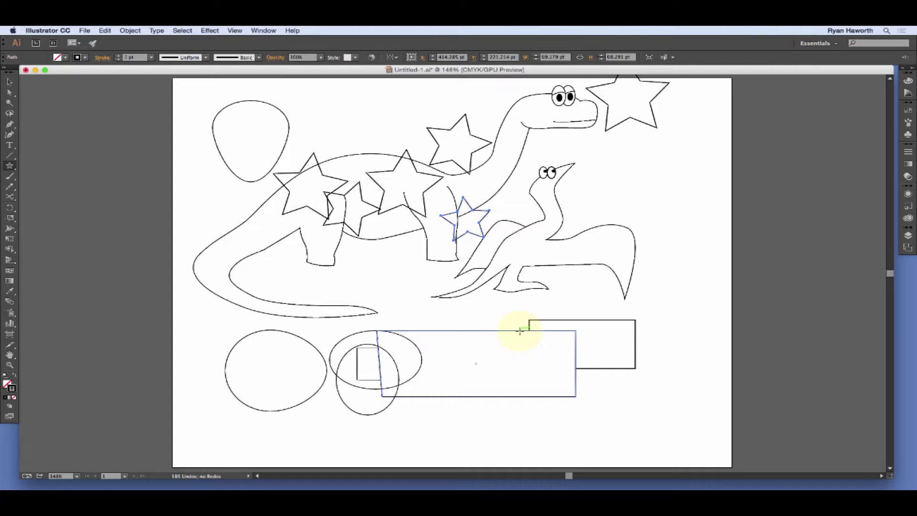
pyautogui.press('shift+super+a')
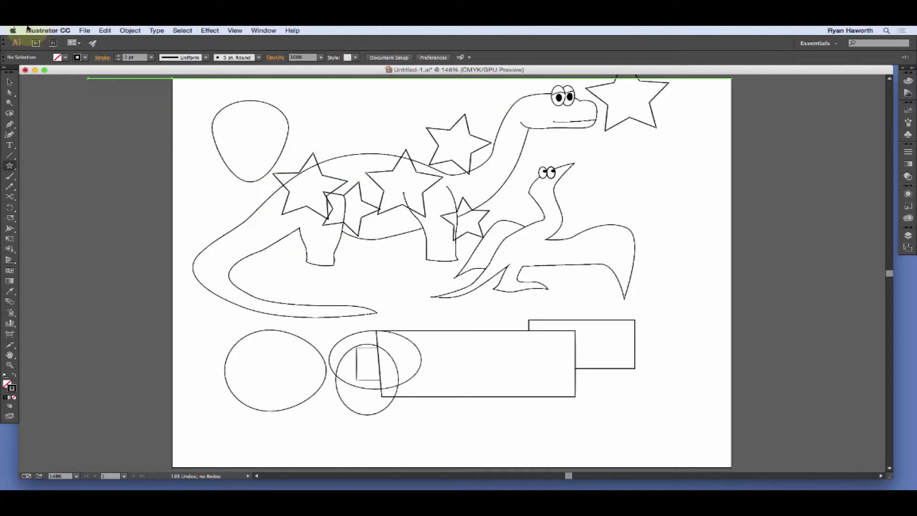
# Force quit Adobe Illustrator CC 2015 without saving the drawing, and close the Force Quit Applications window.
pyautogui.click(13, 30)
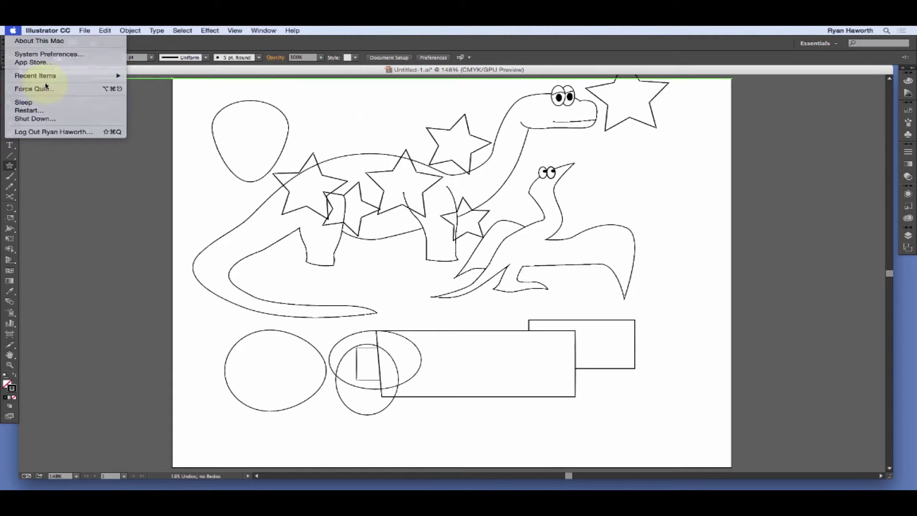
pyautogui.click(35, 88)
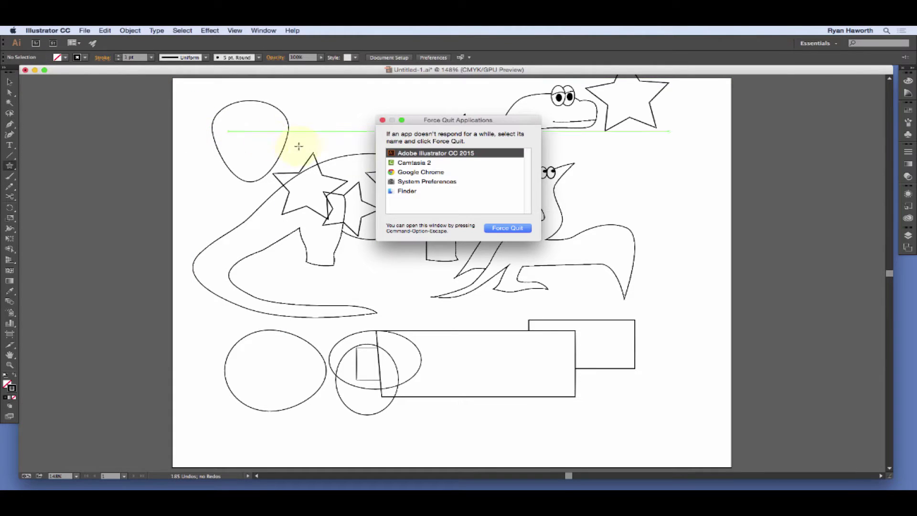
pyautogui.click(507, 230)
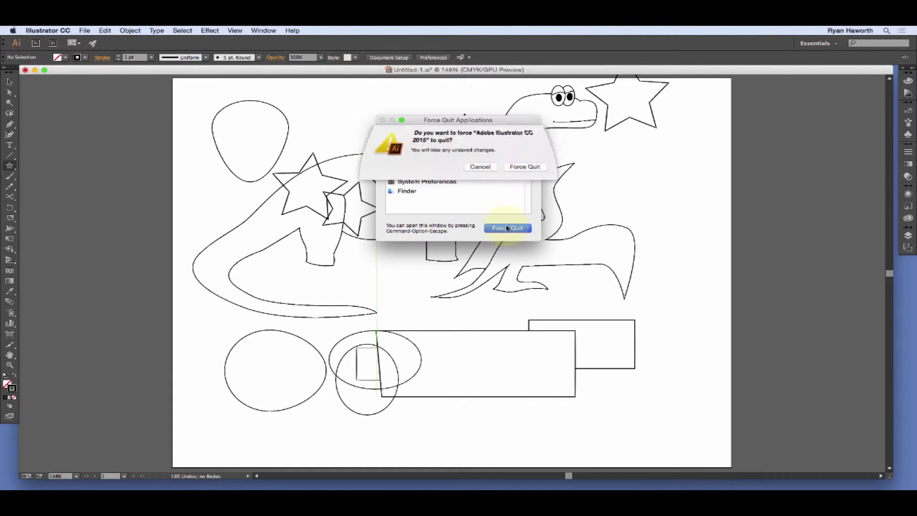
pyautogui.click(526, 172)
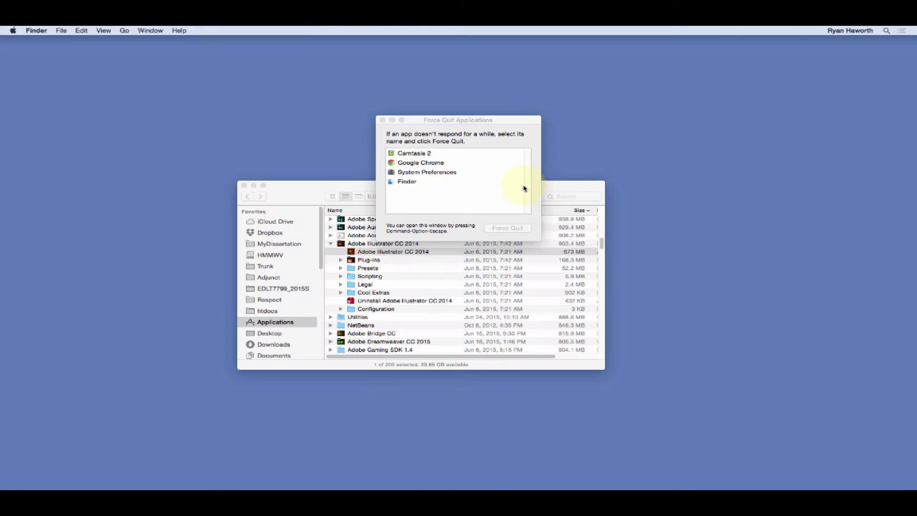
pyautogui.click(383, 120)
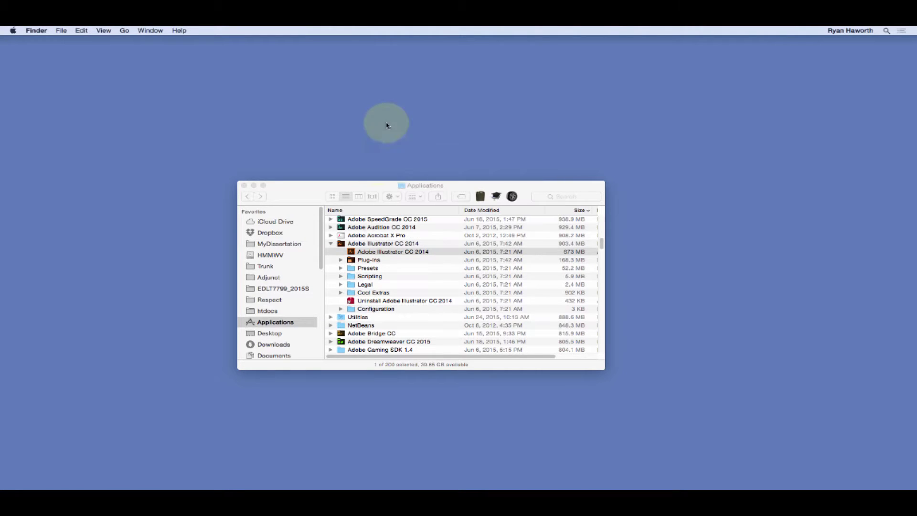
# Close the Applications window, relaunch Adobe Illustrator CC 2015 and dismiss the unexpected-quit notice to open the recovered drawing.
pyautogui.click(244, 185)
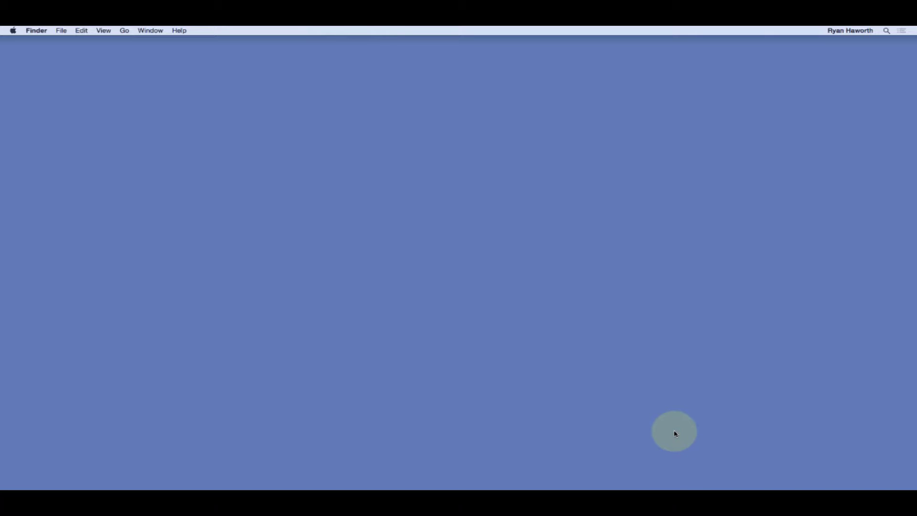
pyautogui.moveTo(727, 485)
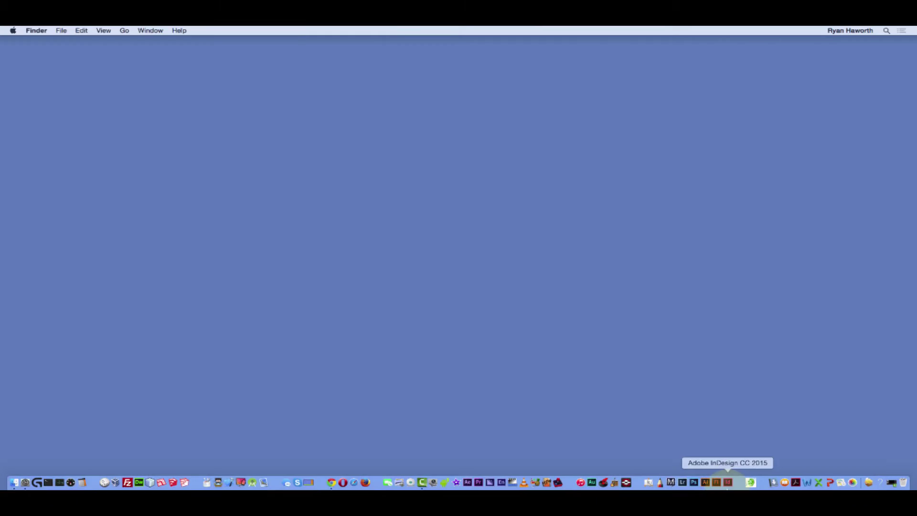
pyautogui.click(705, 482)
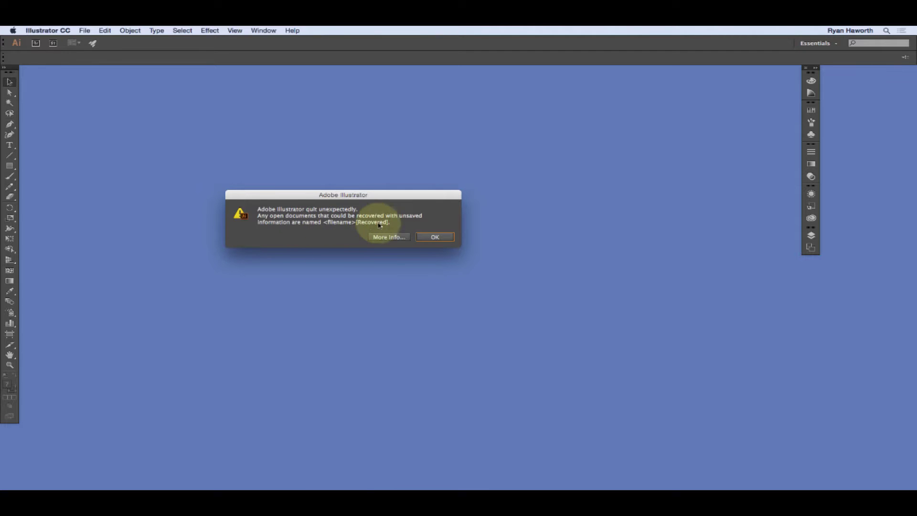
pyautogui.click(442, 241)
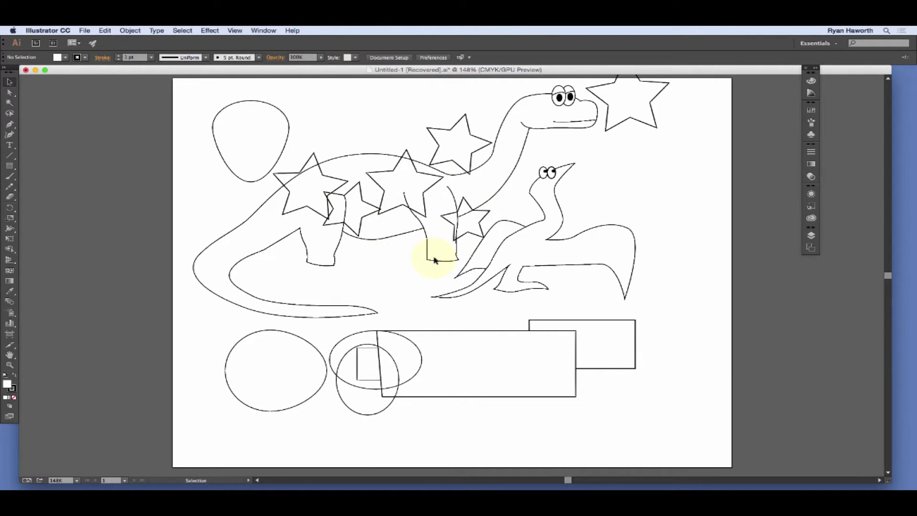
# Dock the collapsed panels at the screen's edge, clear of the recovered drawing.
pyautogui.click(816, 70)
pyautogui.click(912, 70)
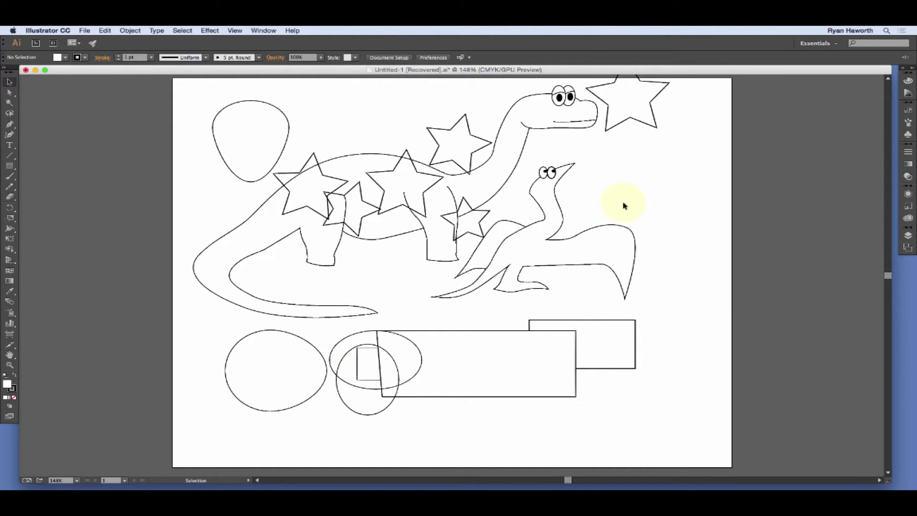
pyautogui.moveTo(621, 204); pyautogui.dragTo(581, 222)
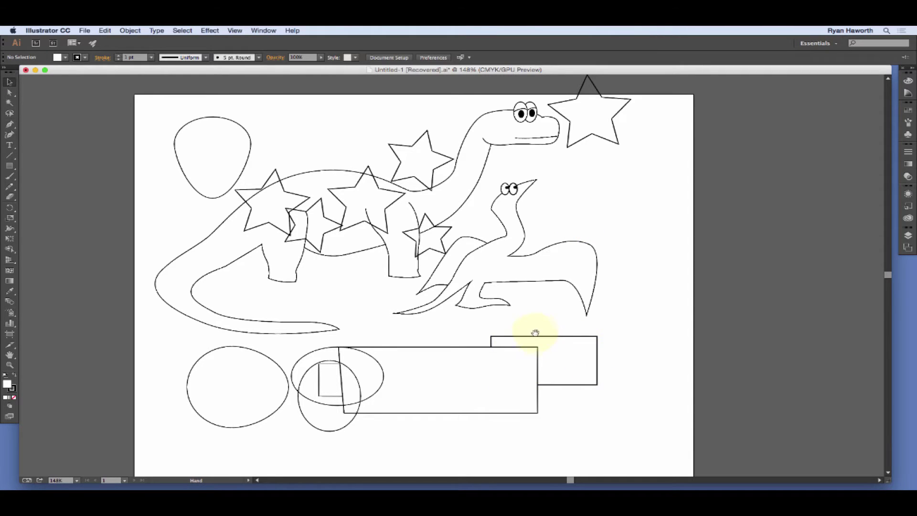
pyautogui.moveTo(534, 332)
pyautogui.mouseDown()
pyautogui.moveTo(538, 317)
pyautogui.moveTo(537, 325)
pyautogui.mouseUp()
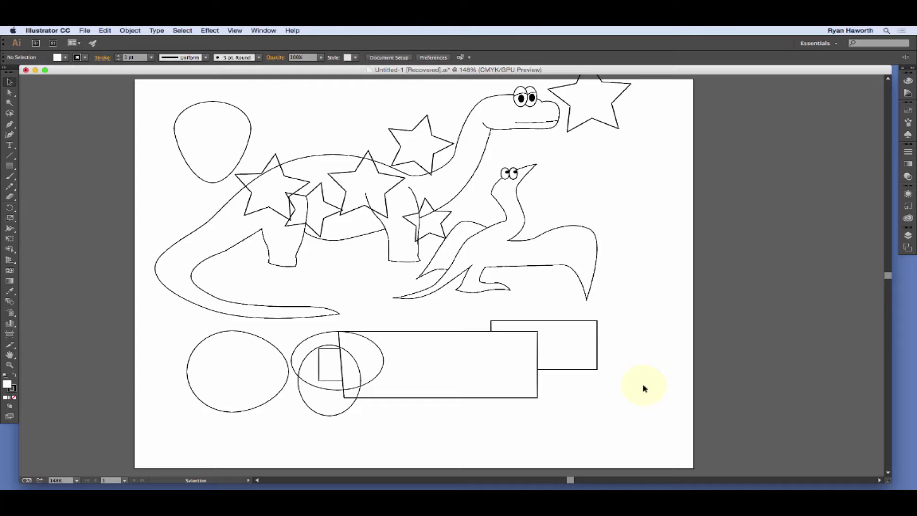
# Save the recovered drawing as Untitled-1 [Recovered].ai in the Module 2 folder, in Adobe Illustrator format with version Illustrator CC.
pyautogui.click(85, 30)
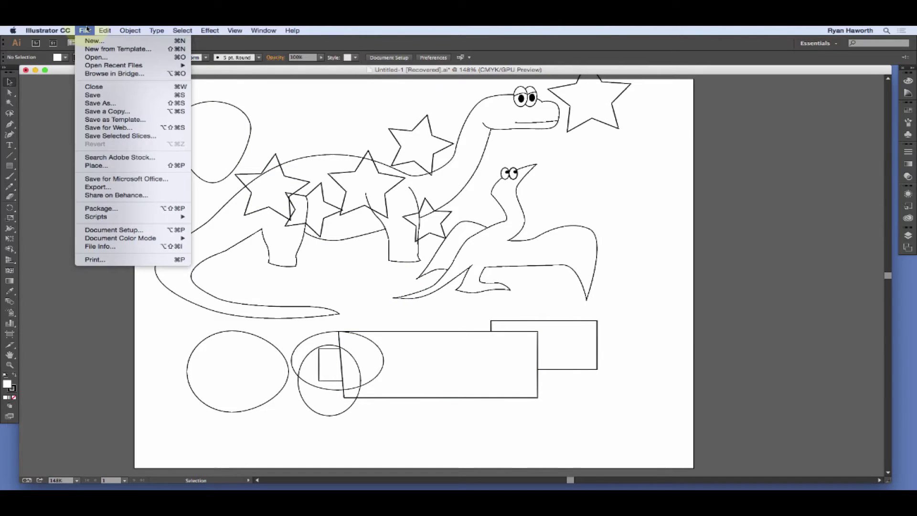
pyautogui.click(106, 96)
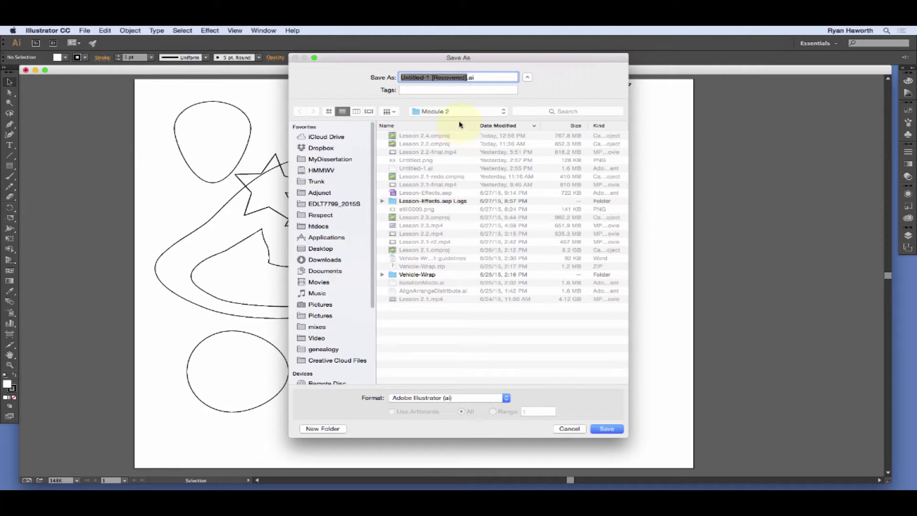
pyautogui.click(606, 428)
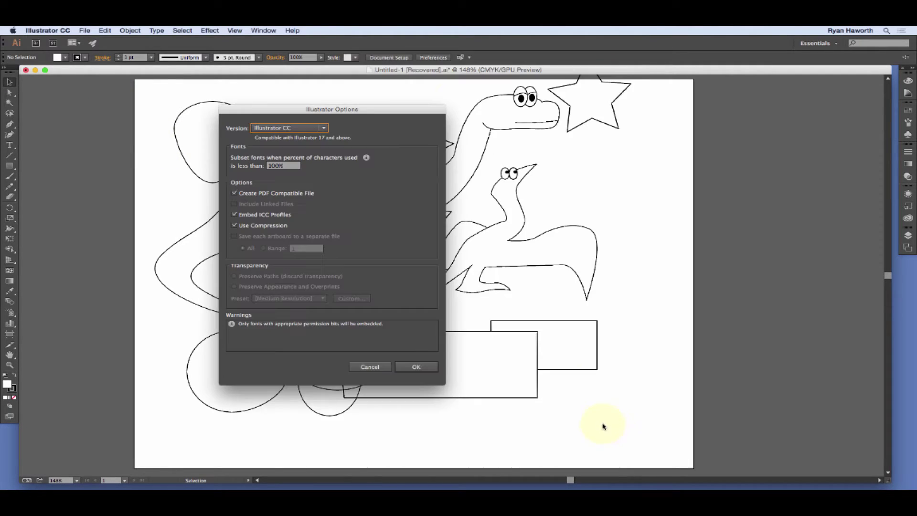
pyautogui.click(428, 366)
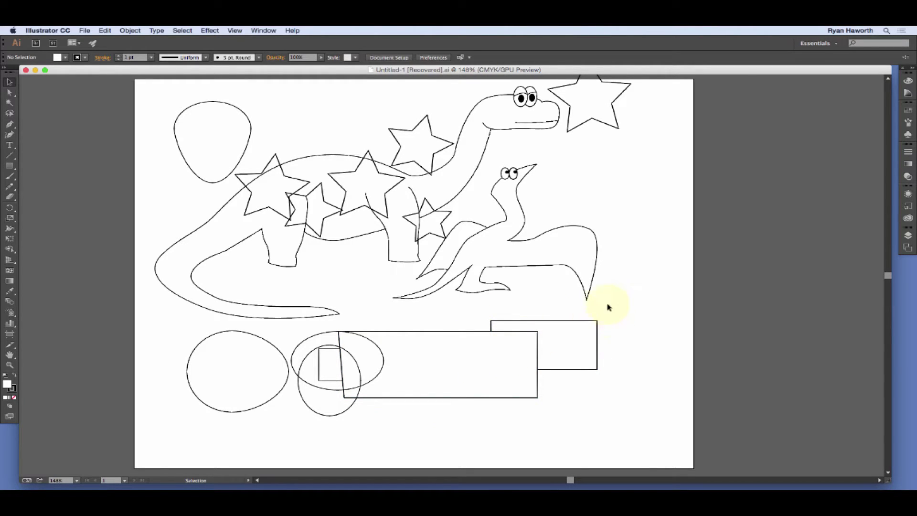
# Move the bird's body away from its eyes and far wing, and try undoing and redoing past the last save.
pyautogui.moveTo(588, 297); pyautogui.dragTo(631, 290)
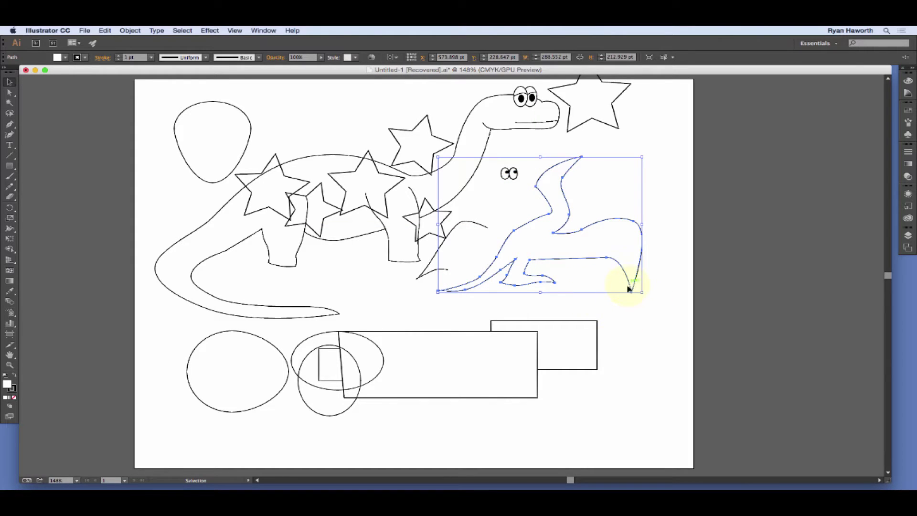
pyautogui.hotkey('ctrl', 'z')
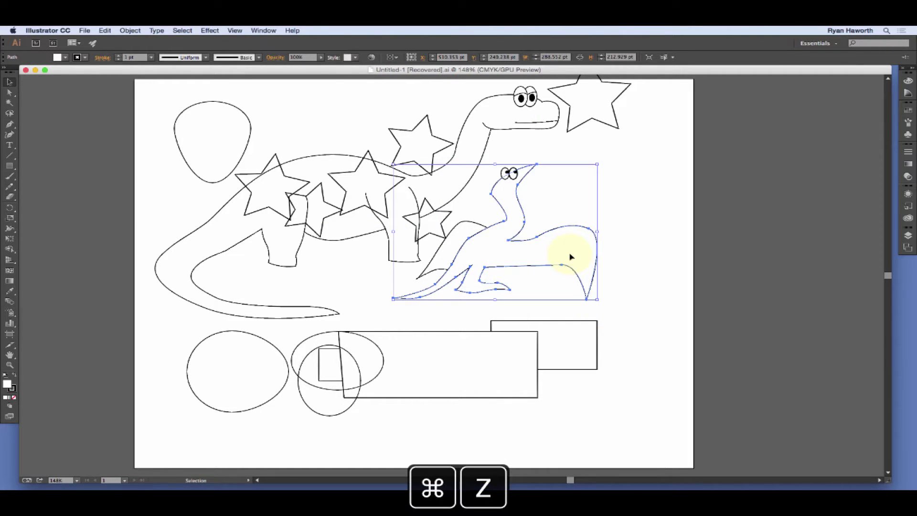
pyautogui.hotkey('ctrl', 'z')
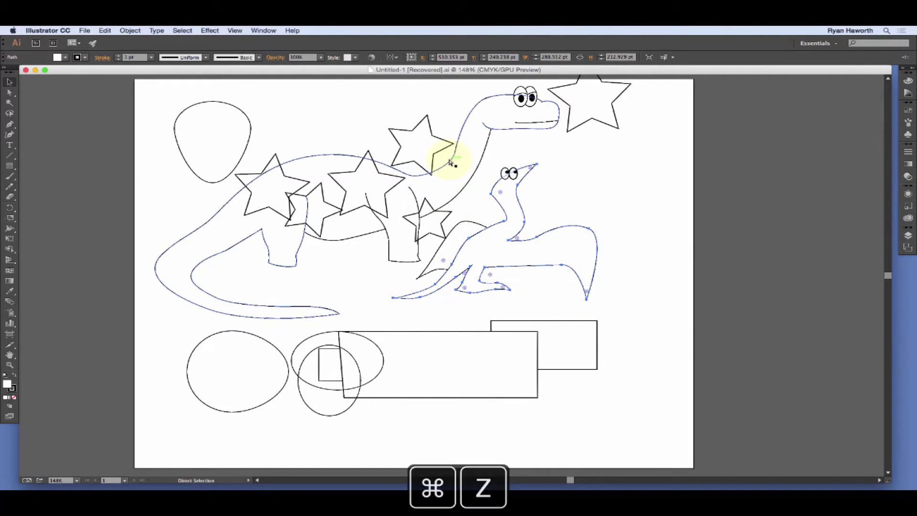
pyautogui.hotkey('ctrl', 'shift', 'z')
pyautogui.hotkey('ctrl', 'shift', 'z')
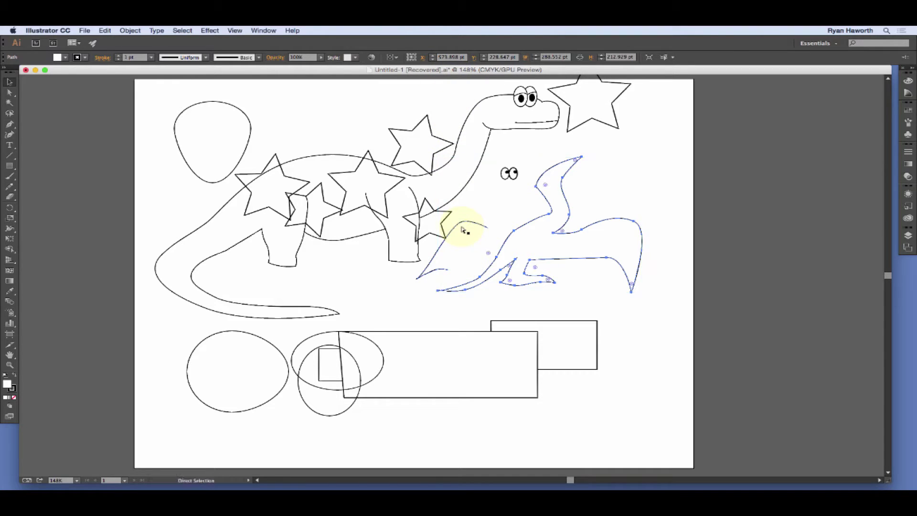
# Save the drawing with the bird's body moved, undo the move, and save again with nothing selected.
pyautogui.press('super+s')
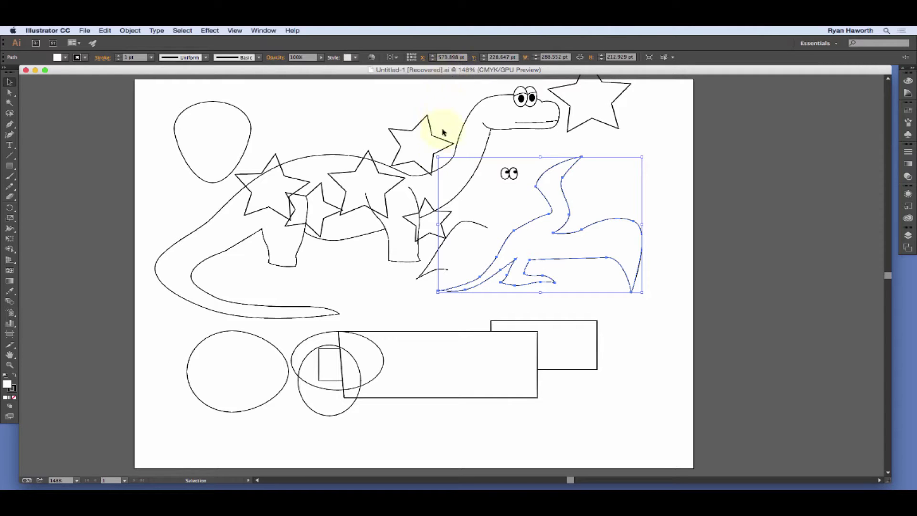
pyautogui.press('super+z')
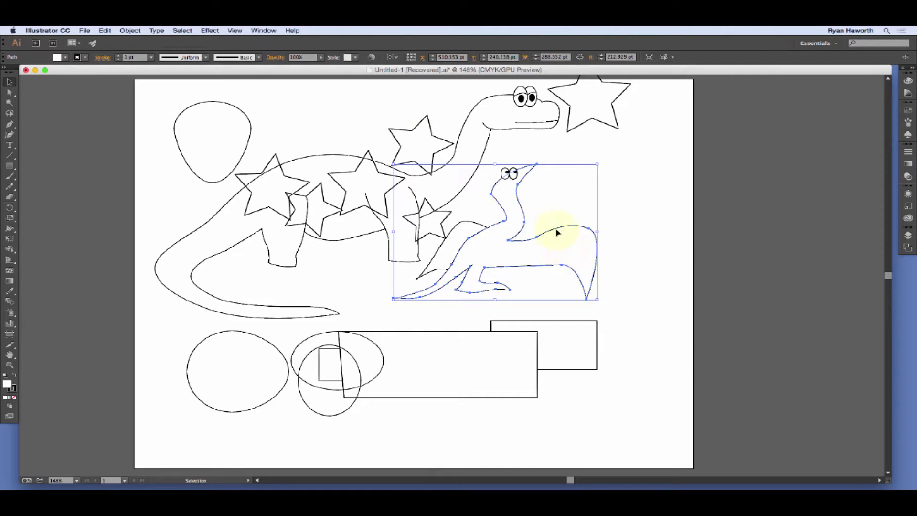
pyautogui.click(571, 206)
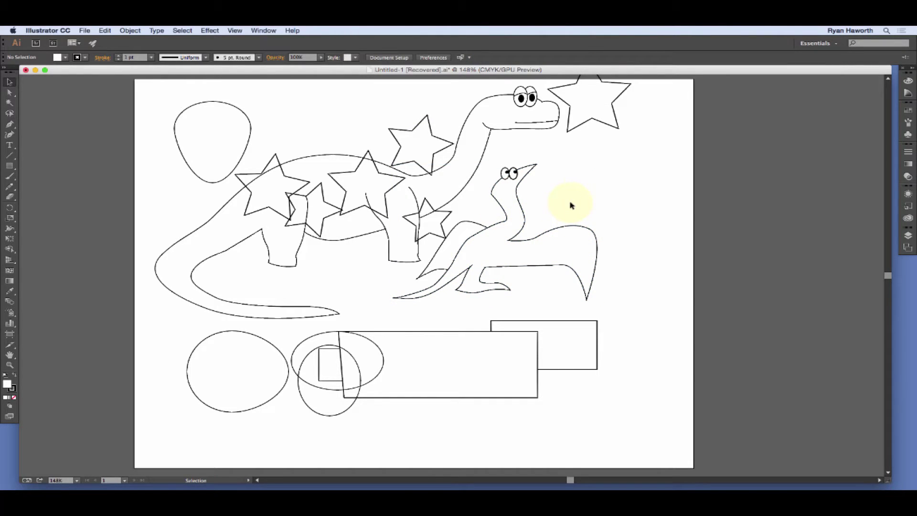
pyautogui.press('super+s')
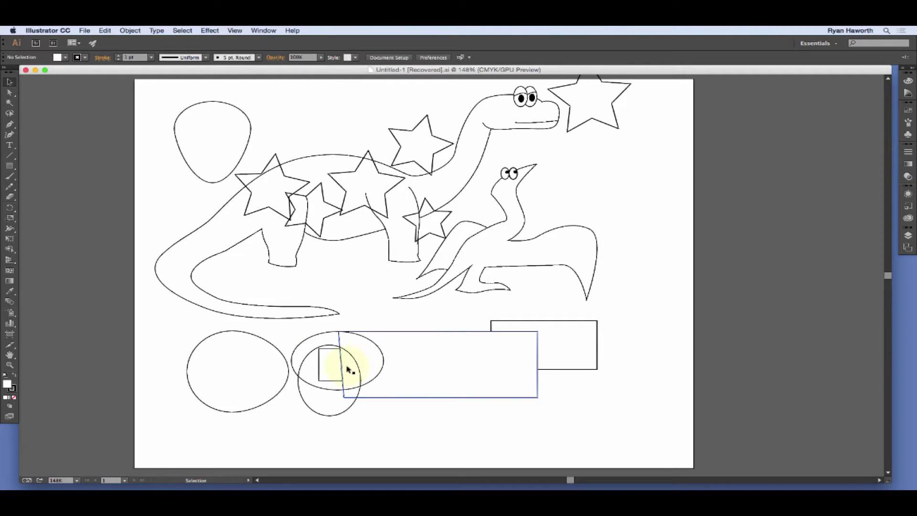
# Delete the ovals and rectangles below the animals and add an area text reading SASO, about 628 pt wide, in their place.
pyautogui.moveTo(191, 436); pyautogui.dragTo(598, 341)
pyautogui.press('Delete')
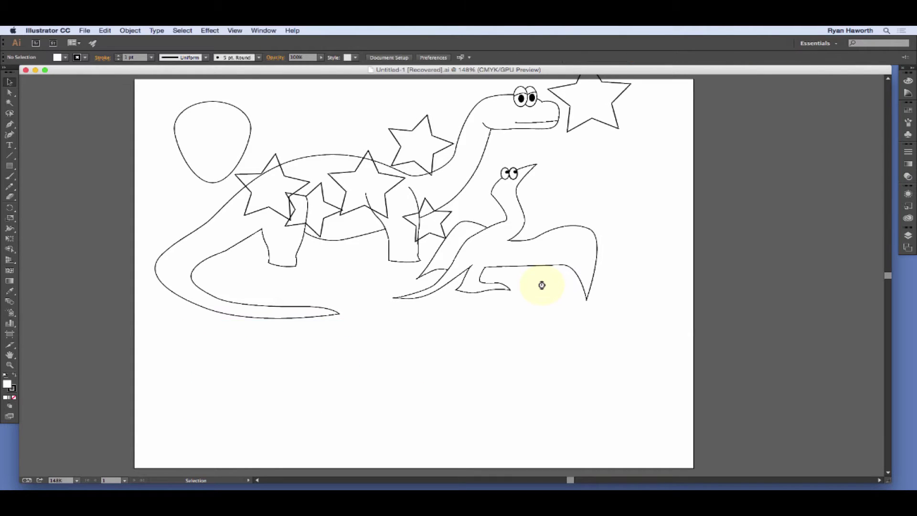
pyautogui.click(10, 145)
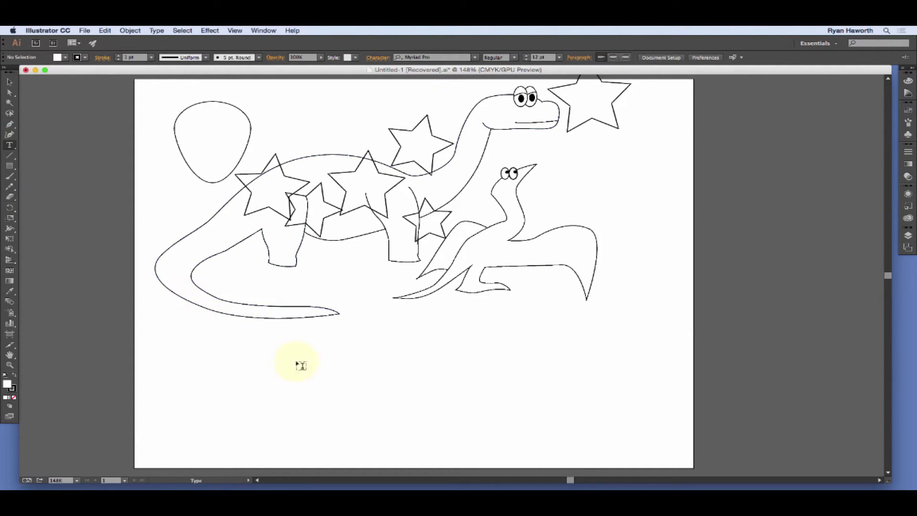
pyautogui.click(208, 342)
pyautogui.moveTo(210, 344); pyautogui.dragTo(635, 431)
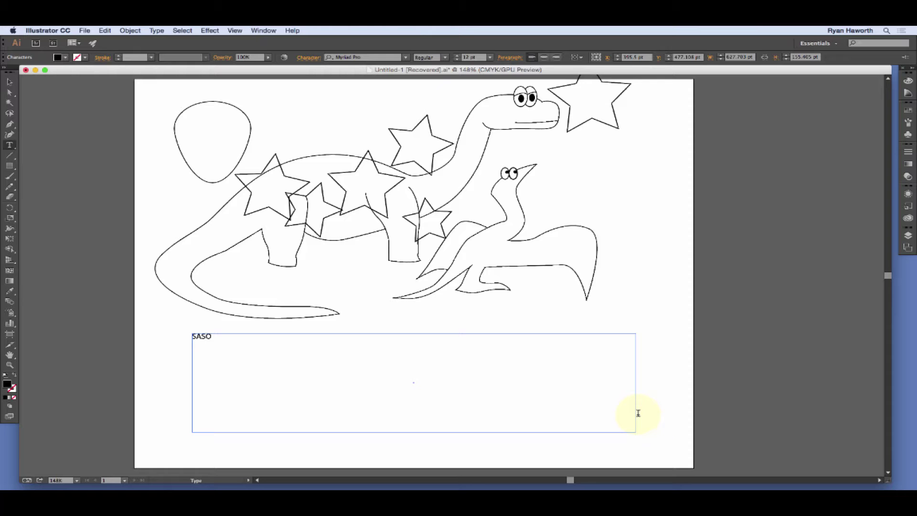
# Set the font size of the SASO text to 200 pt and leave the text deselected.
pyautogui.press('super+a')
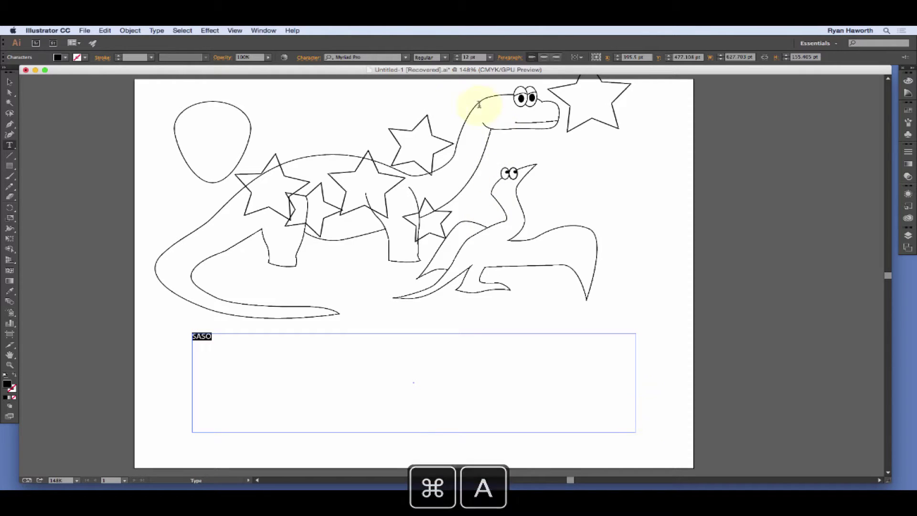
pyautogui.click(462, 58)
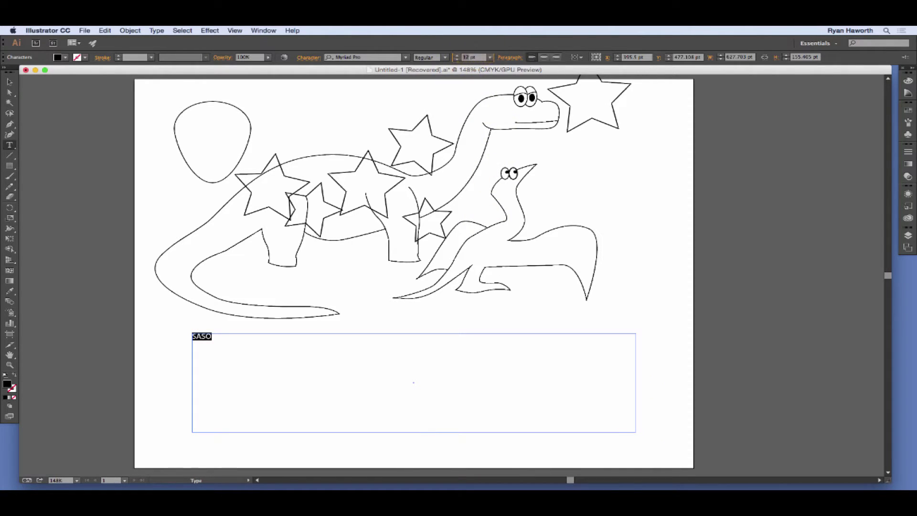
pyautogui.write('200')
pyautogui.press('Return')
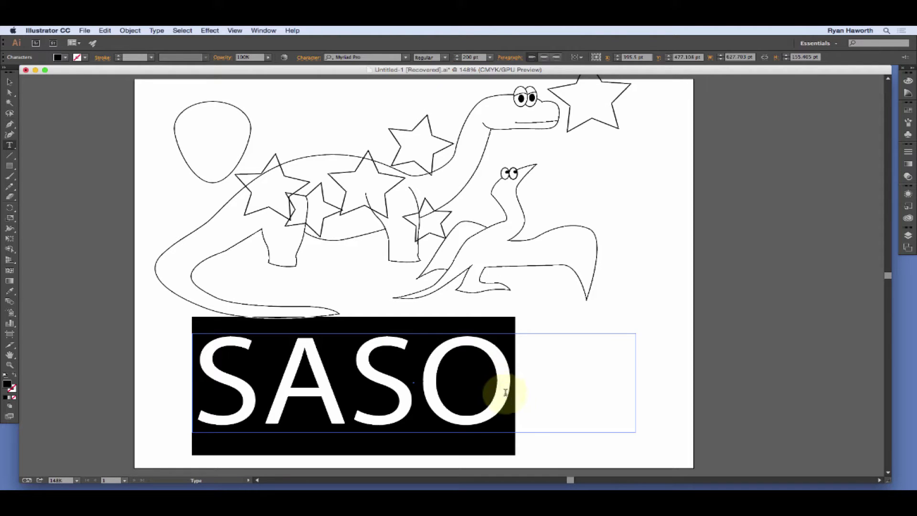
pyautogui.click(614, 325)
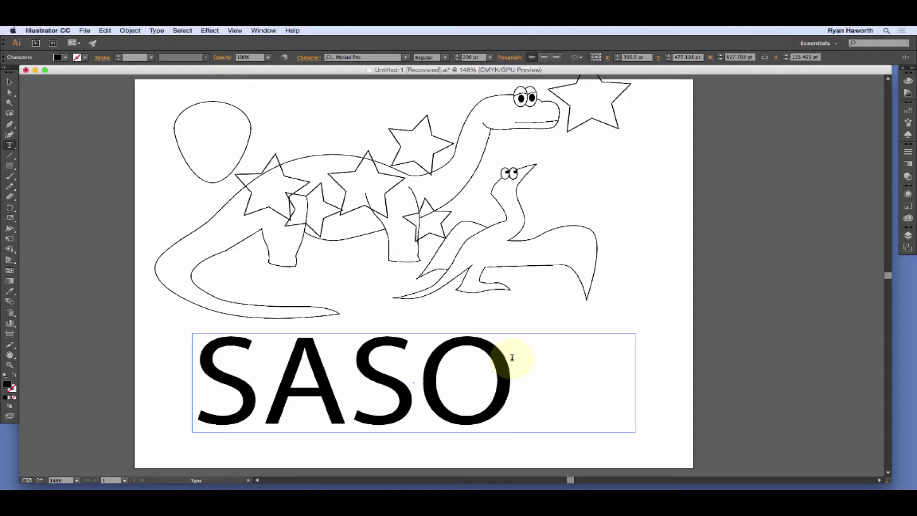
pyautogui.click(512, 358)
pyautogui.keyDown('super'); pyautogui.click(638, 365); pyautogui.keyUp('super')
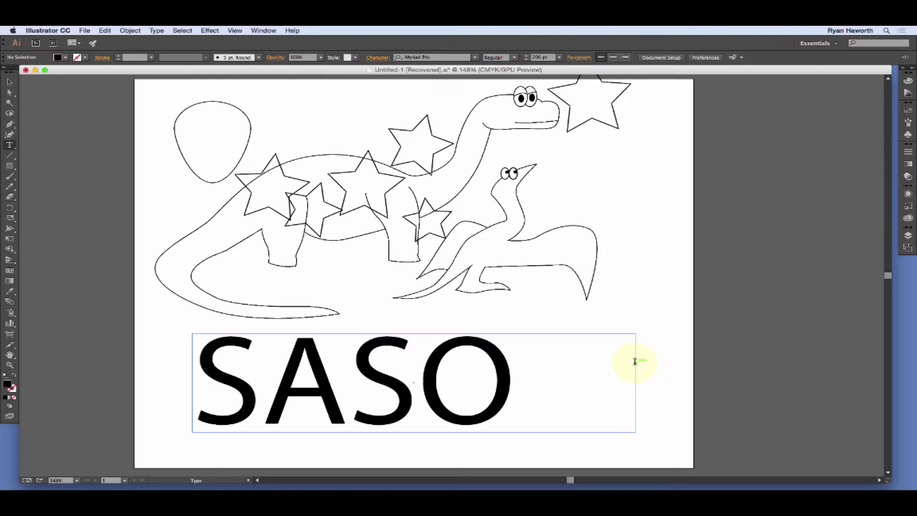
# Zoom in closely on the star point crossing the dinosaur's neck line, and fit the artboard back in the window.
pyautogui.press('super+space')
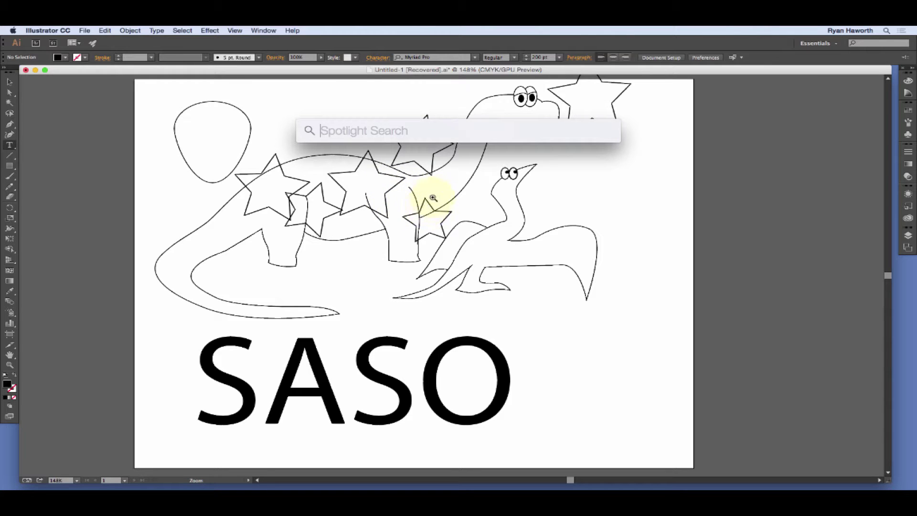
pyautogui.moveTo(418, 164); pyautogui.dragTo(821, 427)
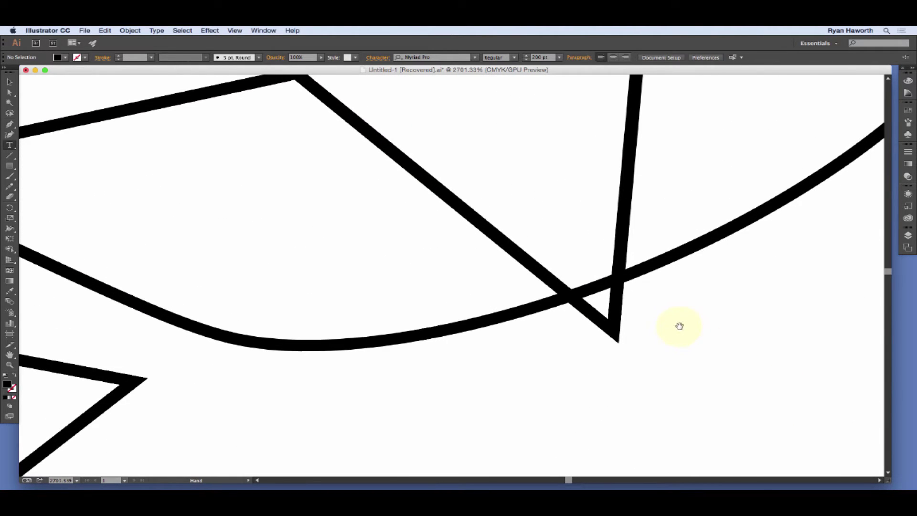
pyautogui.moveTo(679, 326); pyautogui.dragTo(450, 313)
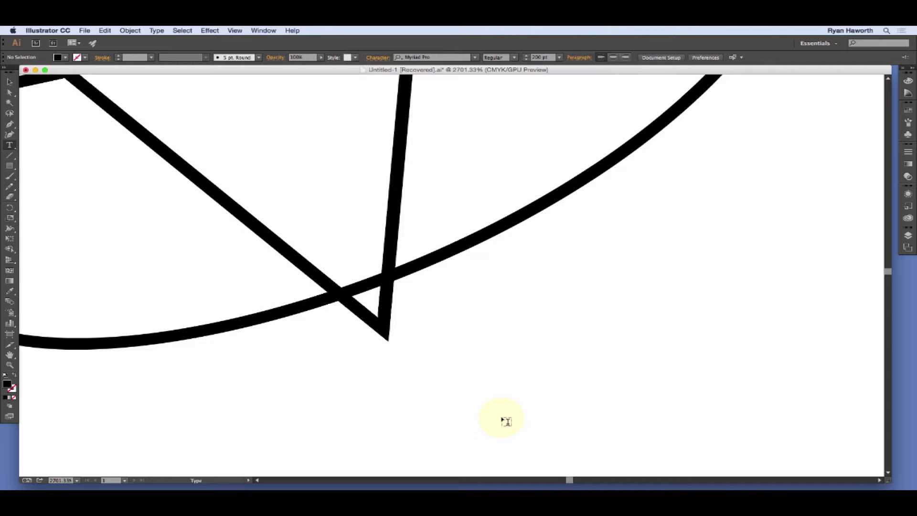
pyautogui.click(236, 30)
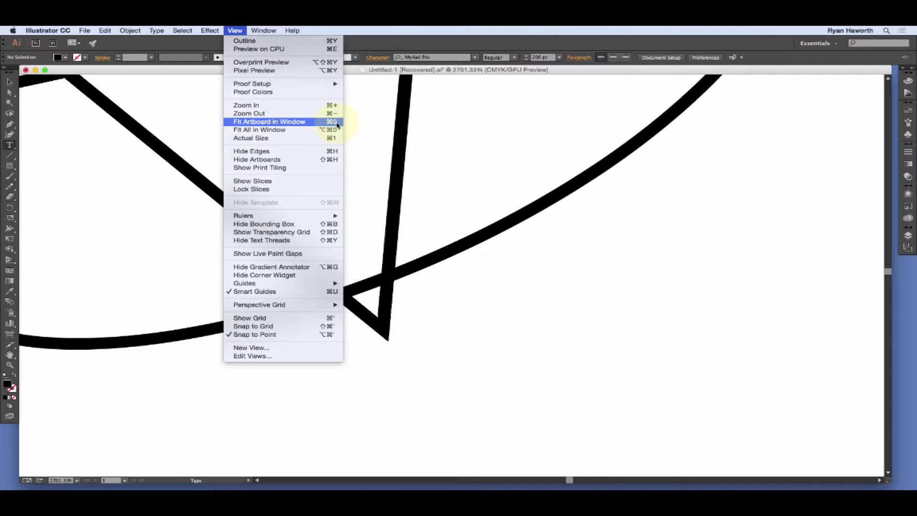
pyautogui.click(383, 44)
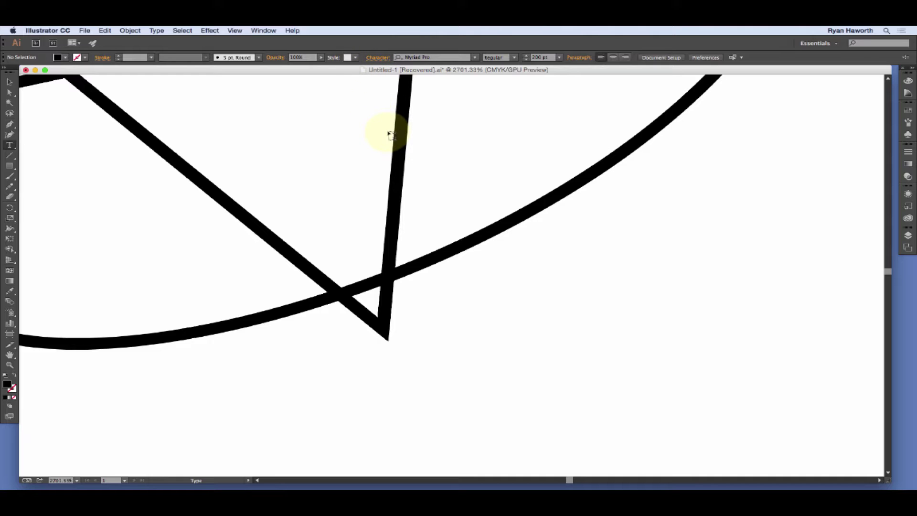
pyautogui.press('super+0')
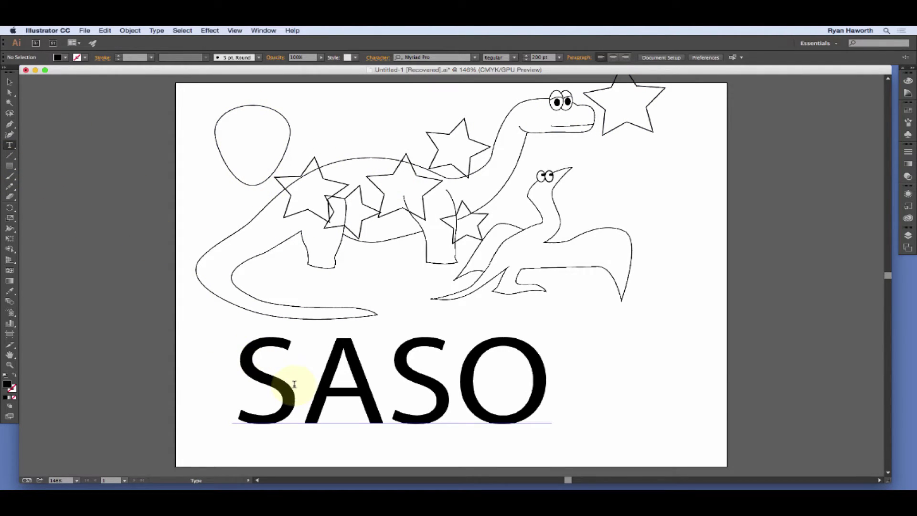
# Add a second Letter artboard, 792 by 612 pt, beside the dinosaur artboard and level with its upper edge.
pyautogui.hotkey('shift', 'o')
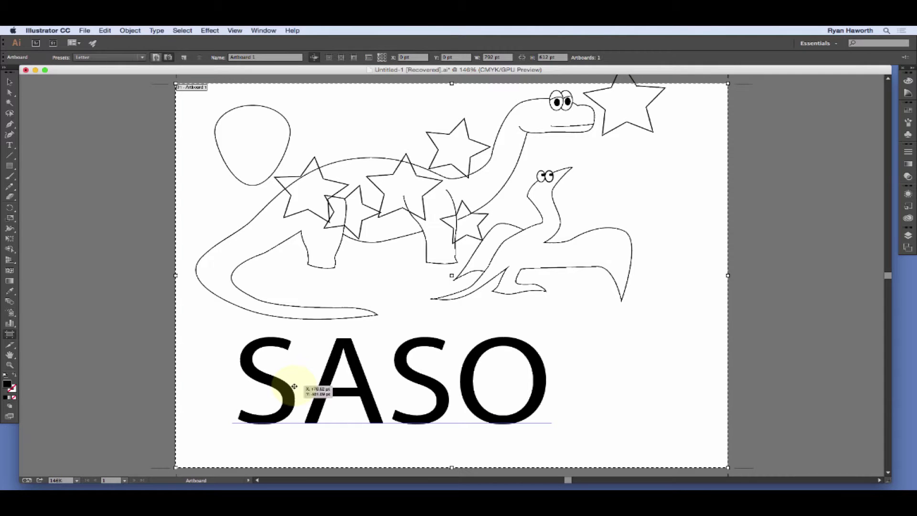
pyautogui.click(184, 58)
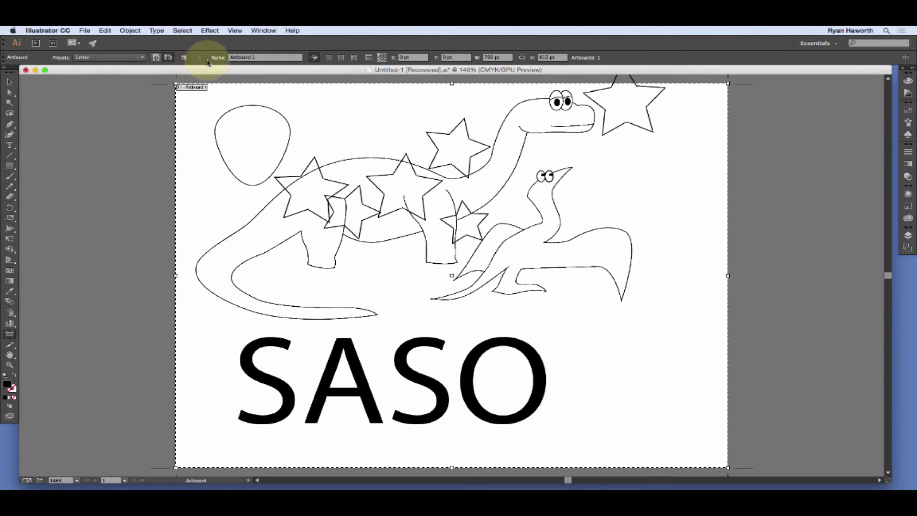
pyautogui.click(746, 86)
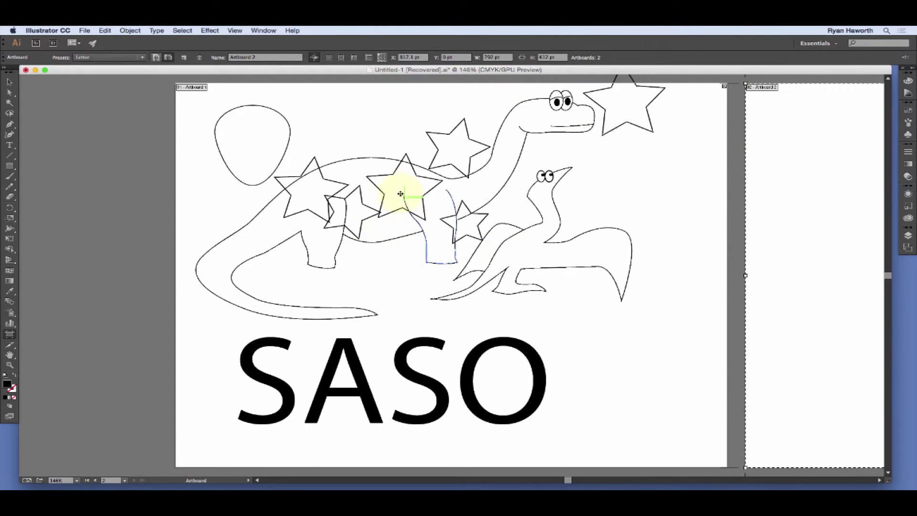
# Add a third artboard of the same size beside the second one, aligned to its upper edge, and leave artboard editing.
pyautogui.click(182, 58)
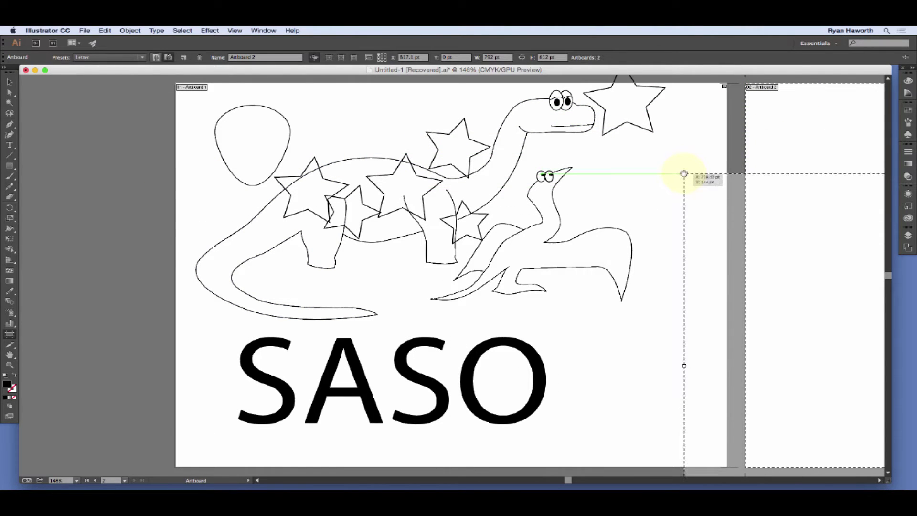
pyautogui.press('space')
pyautogui.moveTo(716, 160); pyautogui.dragTo(365, 213)
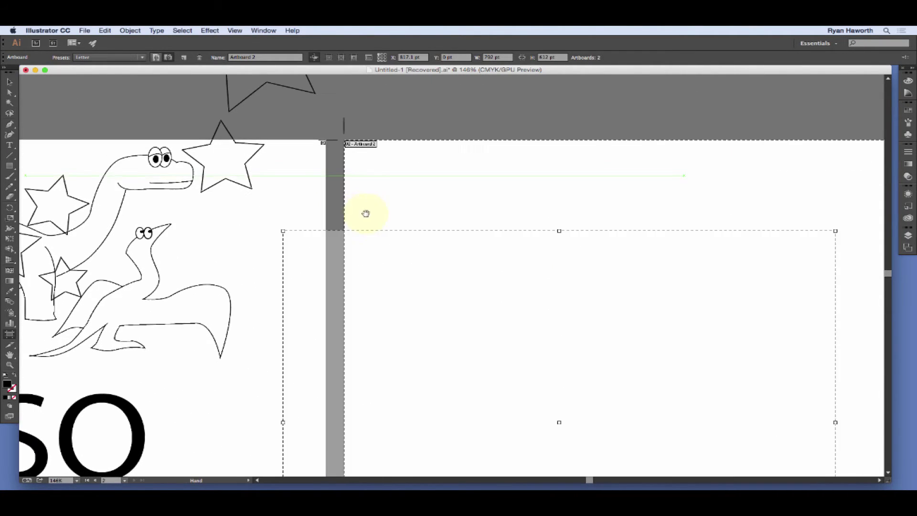
pyautogui.moveTo(573, 288); pyautogui.dragTo(412, 224)
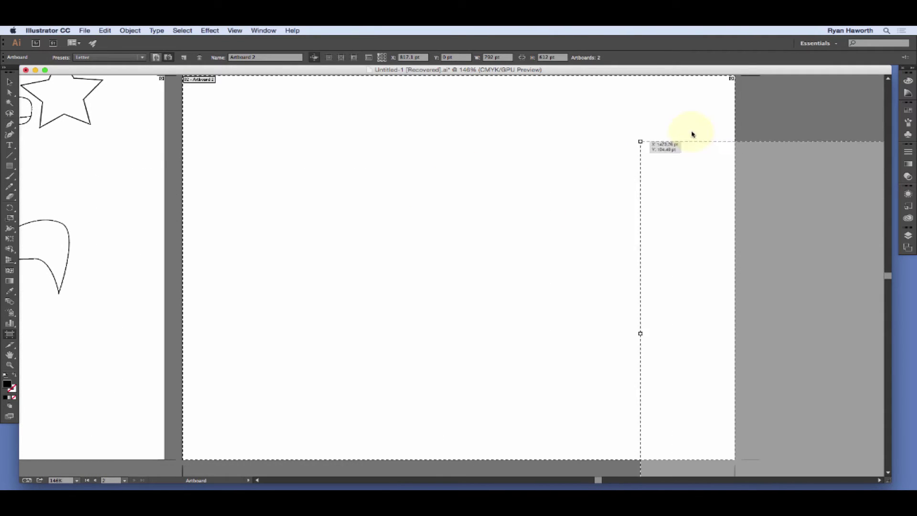
pyautogui.moveTo(764, 97); pyautogui.dragTo(630, 185)
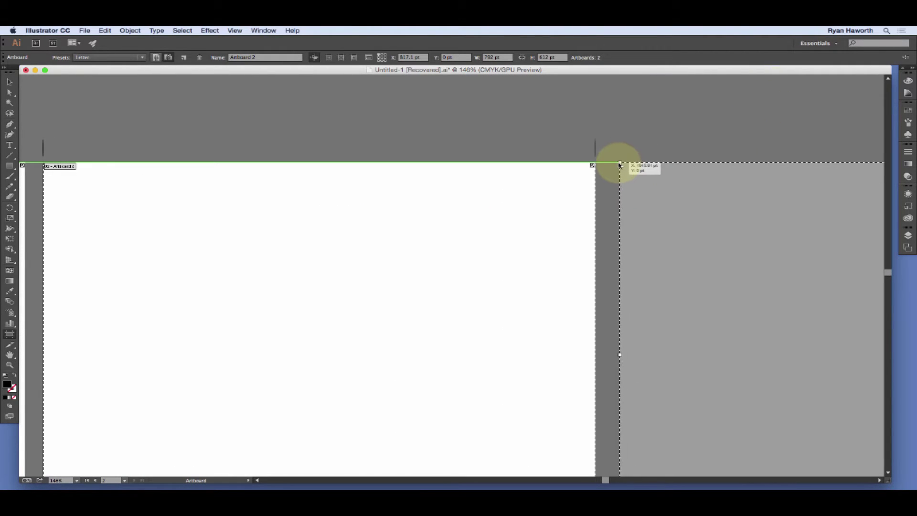
pyautogui.click(616, 164)
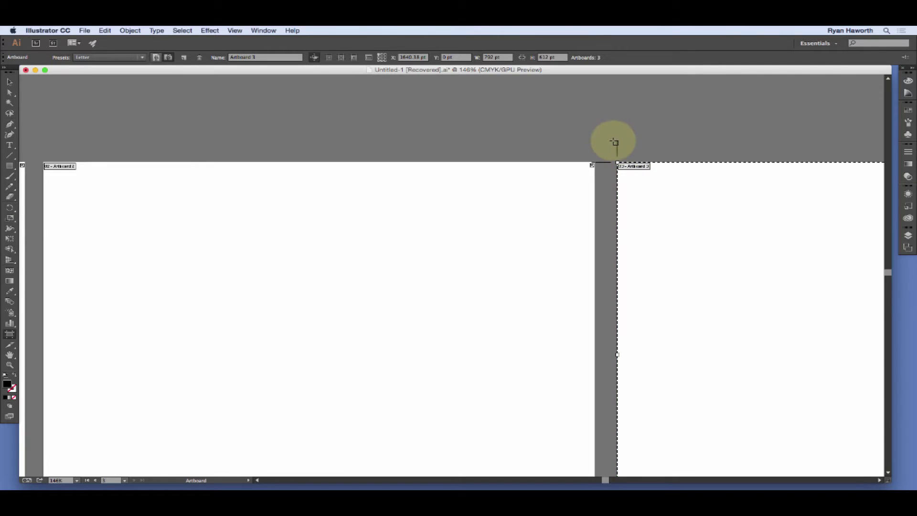
pyautogui.press('Escape')
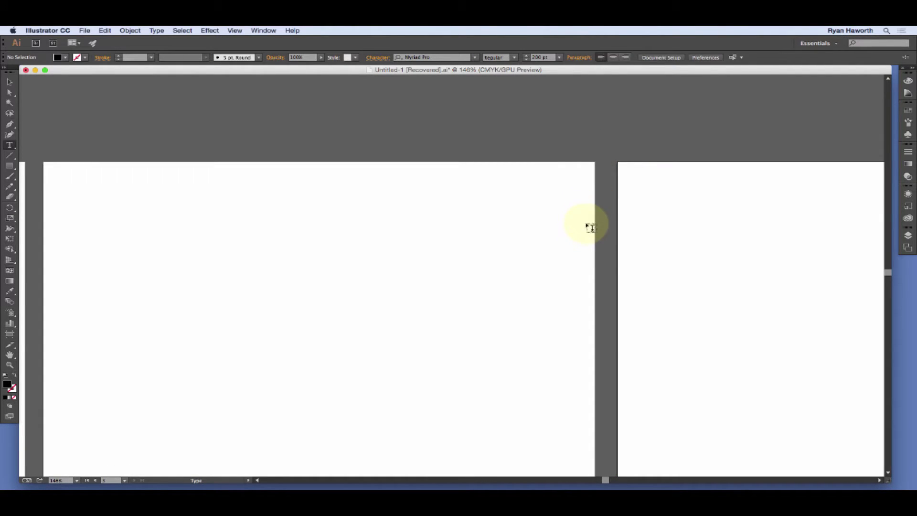
# Fit the third artboard in the window and browse back and forth through the three artboards, ending on the second.
pyautogui.press('super+0')
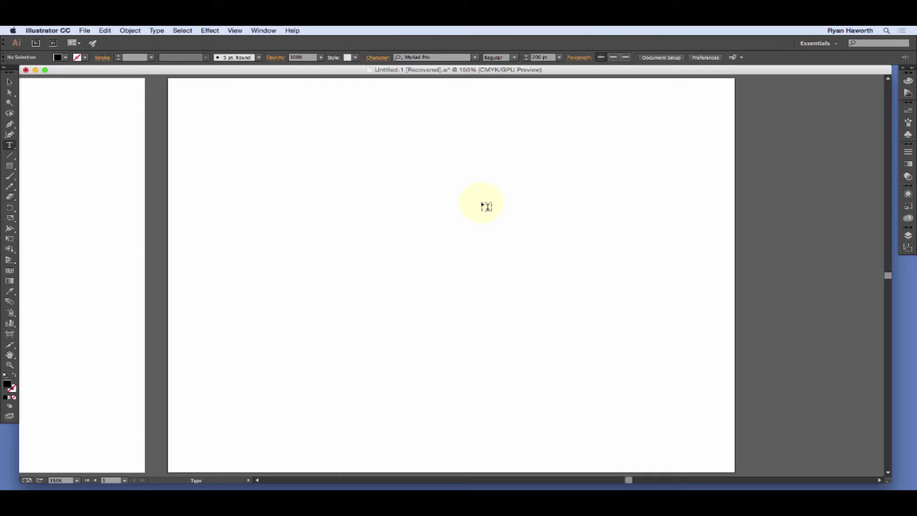
pyautogui.press('v')
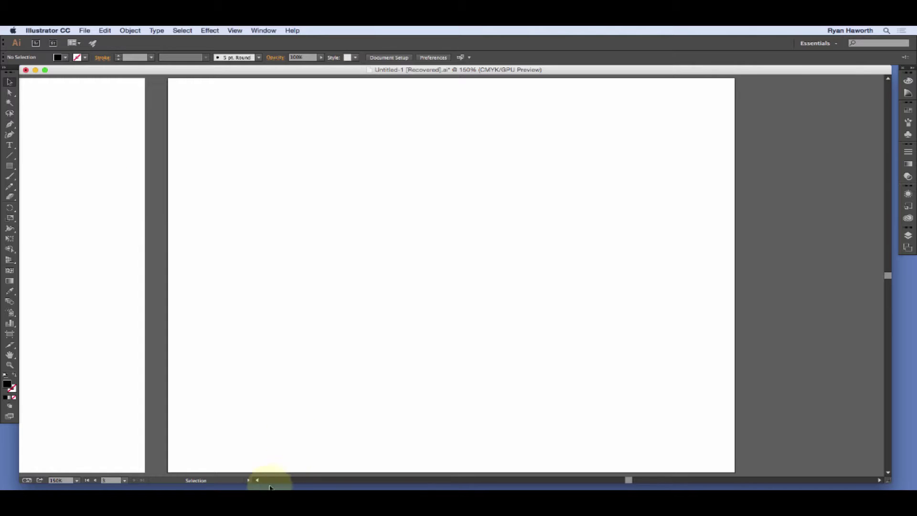
pyautogui.click(122, 482)
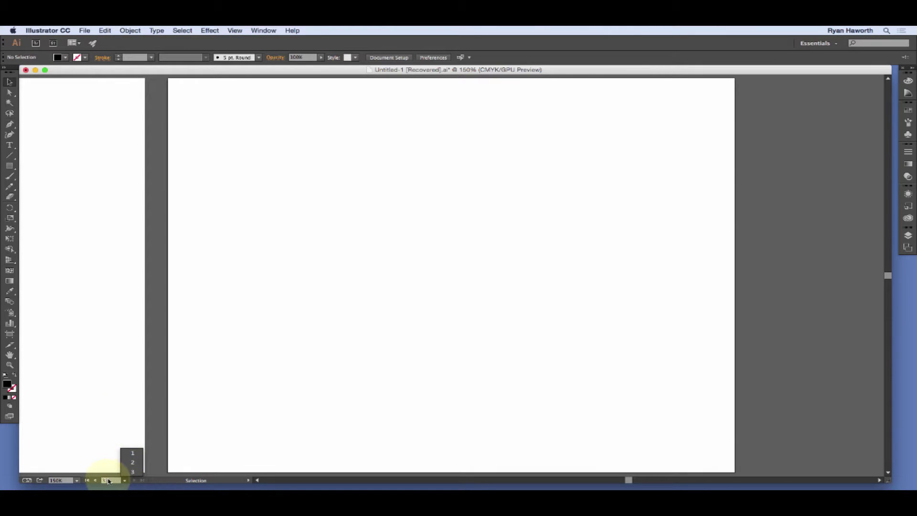
pyautogui.click(134, 463)
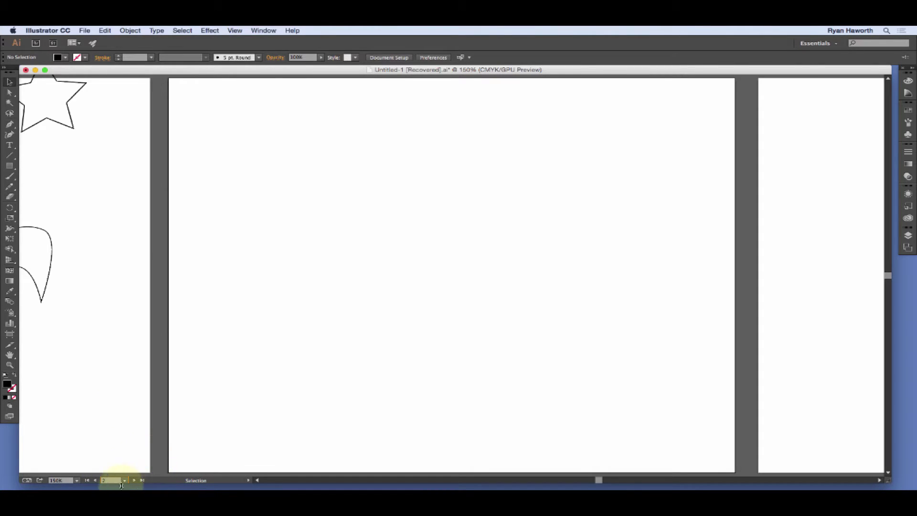
pyautogui.click(95, 480)
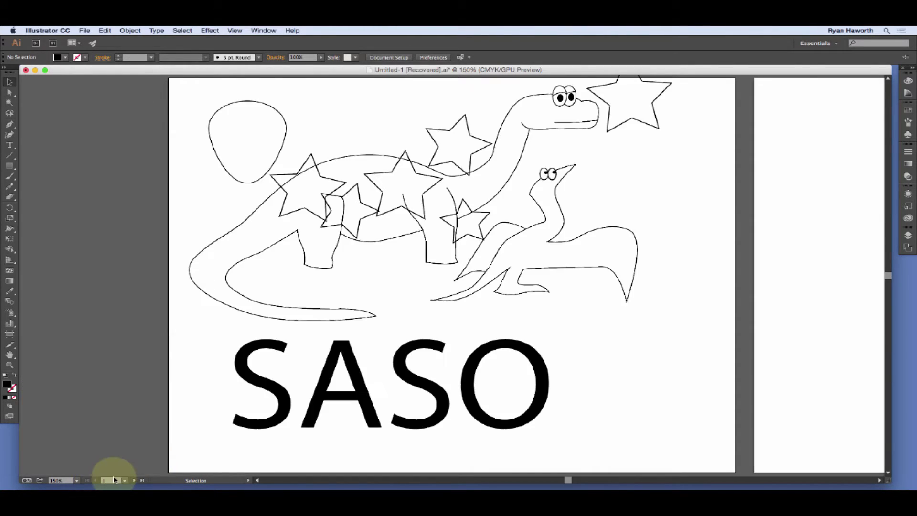
pyautogui.click(134, 480)
pyautogui.click(134, 481)
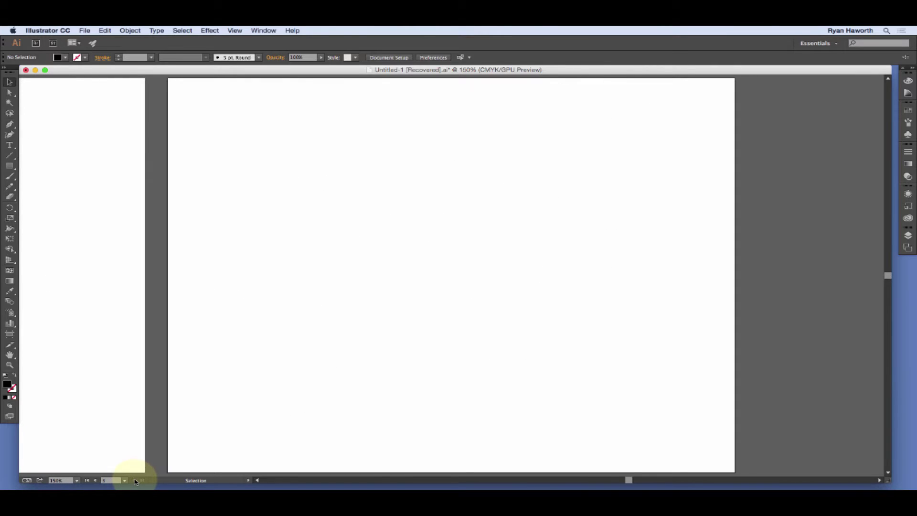
pyautogui.click(95, 481)
pyautogui.click(95, 480)
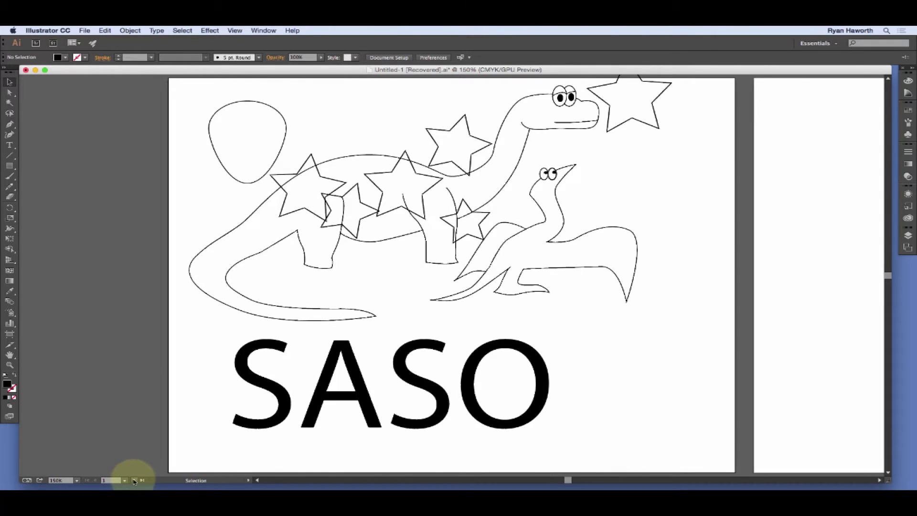
pyautogui.click(134, 480)
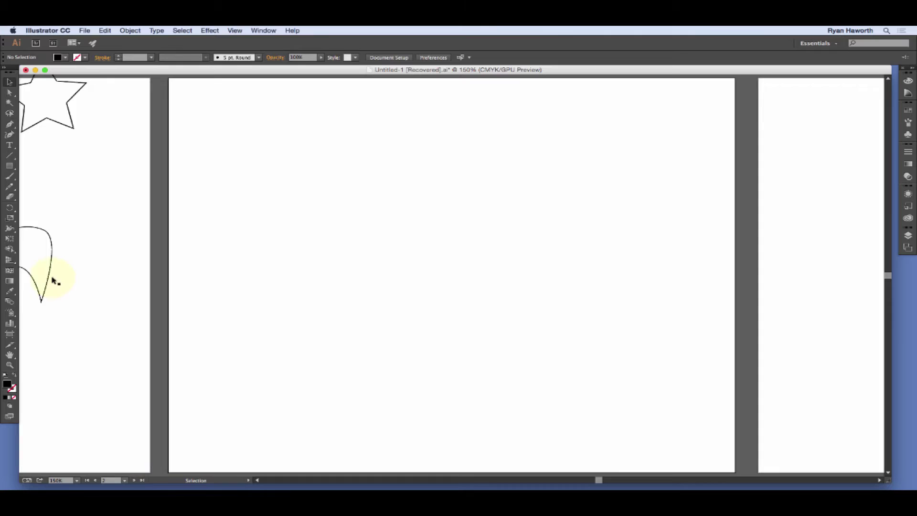
# Draw a black rectangle about 475 by 265 pt on the second artboard and a black star about 533 by 507 pt on the third.
pyautogui.click(9, 166)
pyautogui.moveTo(270, 168); pyautogui.dragTo(610, 339)
pyautogui.click(135, 480)
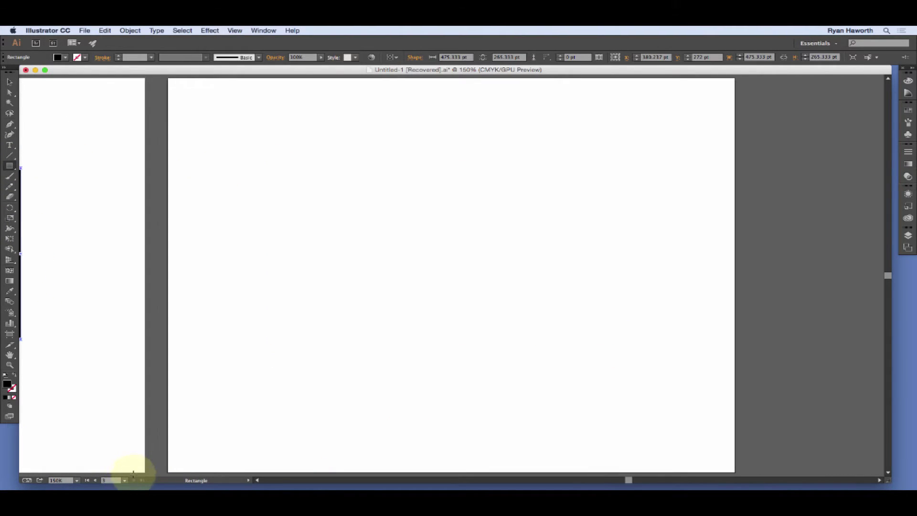
pyautogui.moveTo(9, 166); pyautogui.dragTo(46, 206)
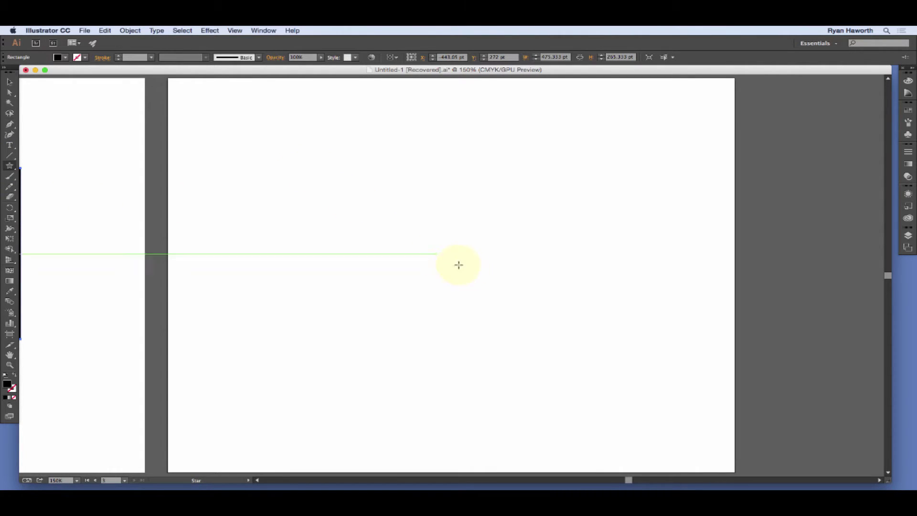
pyautogui.moveTo(459, 264)
pyautogui.mouseDown()
pyautogui.moveTo(271, 179)
pyautogui.moveTo(288, 202)
pyautogui.moveTo(253, 194)
pyautogui.moveTo(261, 207)
pyautogui.mouseUp()
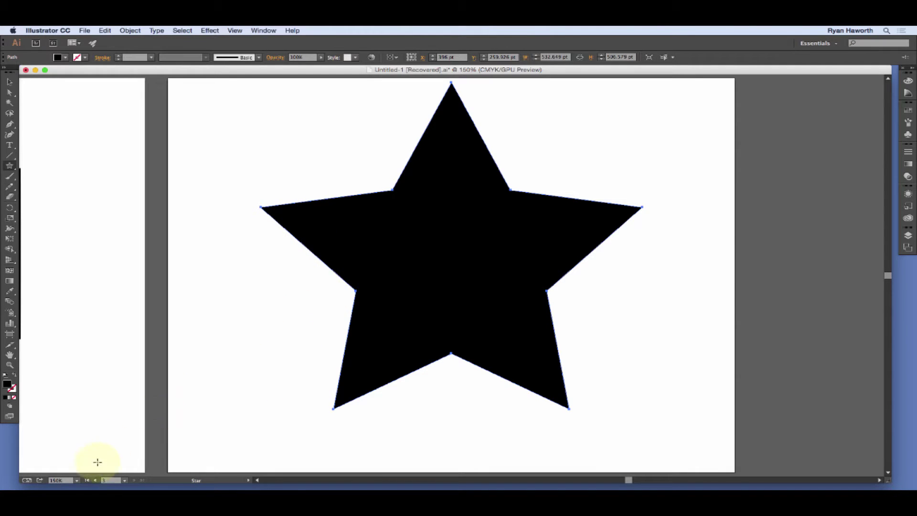
# Go back to the first artboard and view the artboards one by one up to the third.
pyautogui.click(96, 480)
pyautogui.click(96, 480)
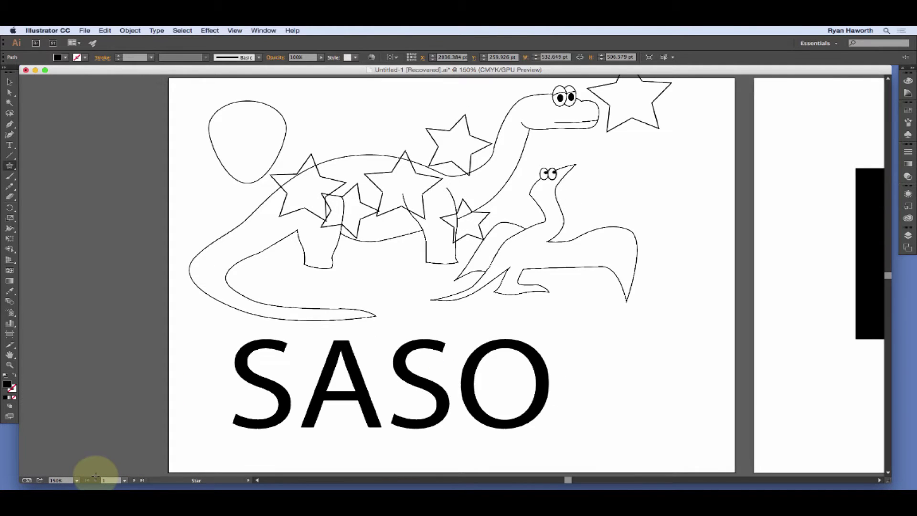
pyautogui.click(134, 480)
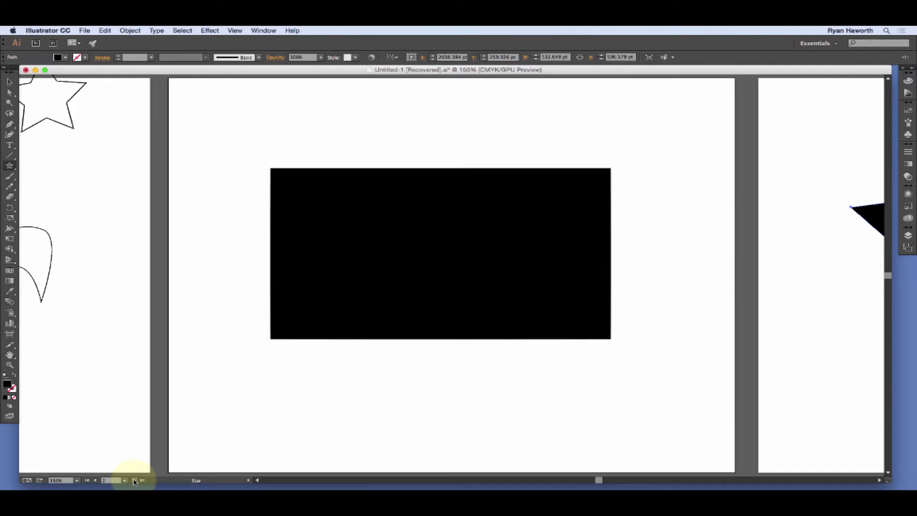
pyautogui.click(134, 480)
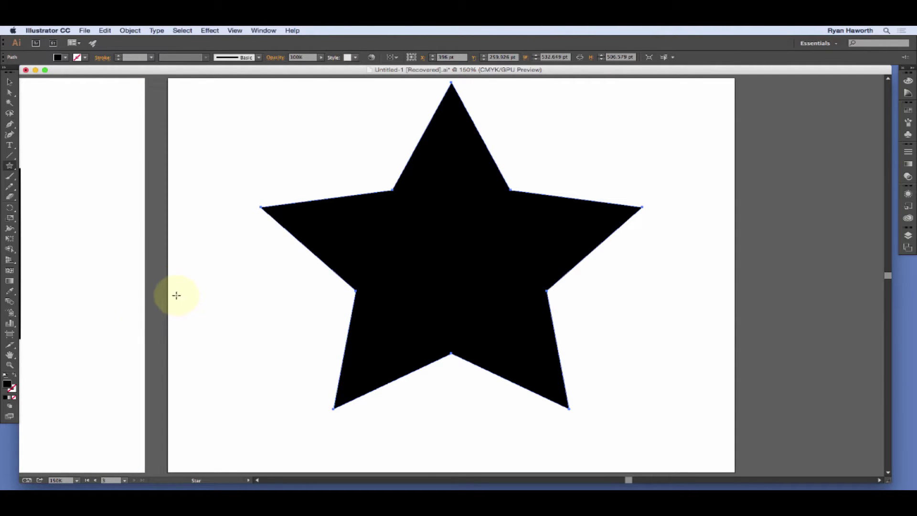
# Zoom in closely on the left point of the black star, and fit all artboards in the window.
pyautogui.press('super+space')
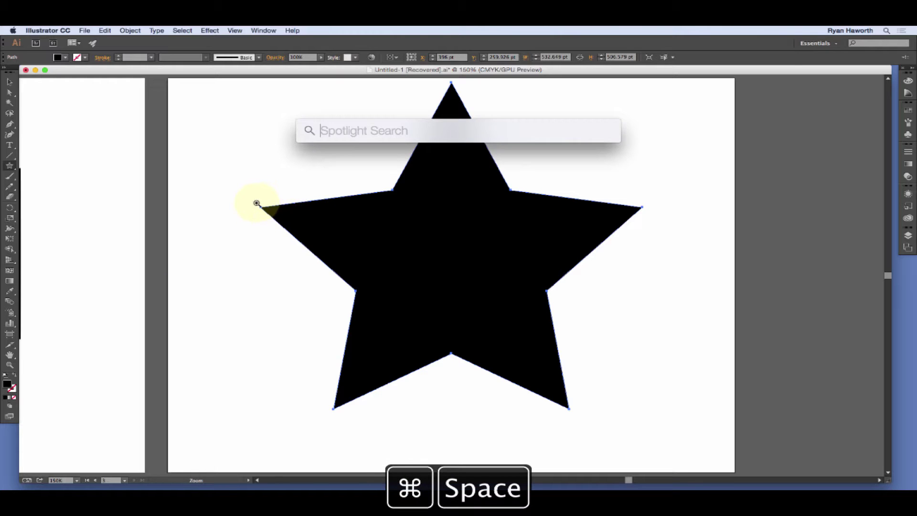
pyautogui.keyDown('super'); pyautogui.click(258, 204); pyautogui.keyUp('super')
pyautogui.moveTo(258, 204); pyautogui.dragTo(580, 415)
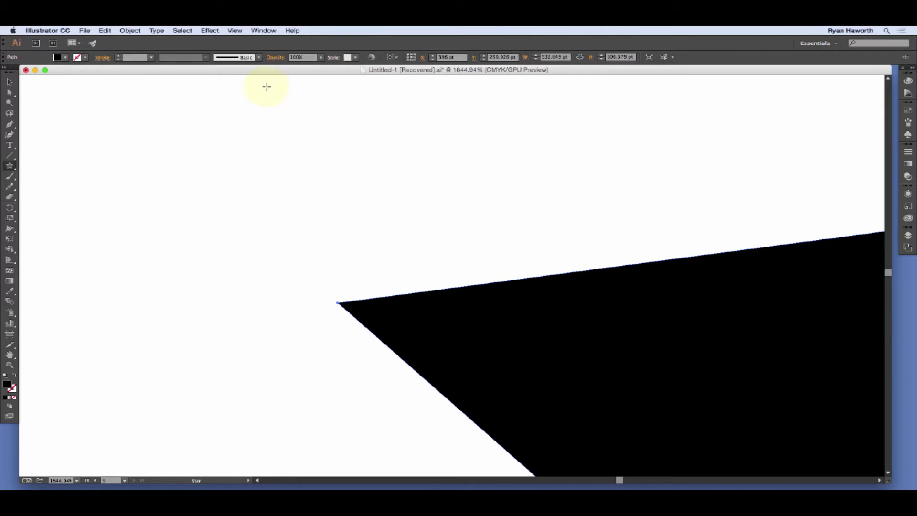
pyautogui.click(235, 30)
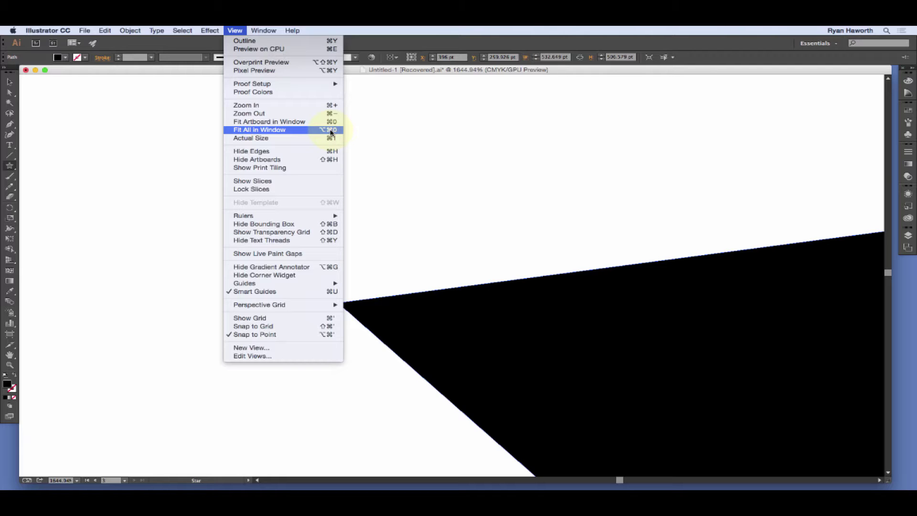
pyautogui.click(349, 39)
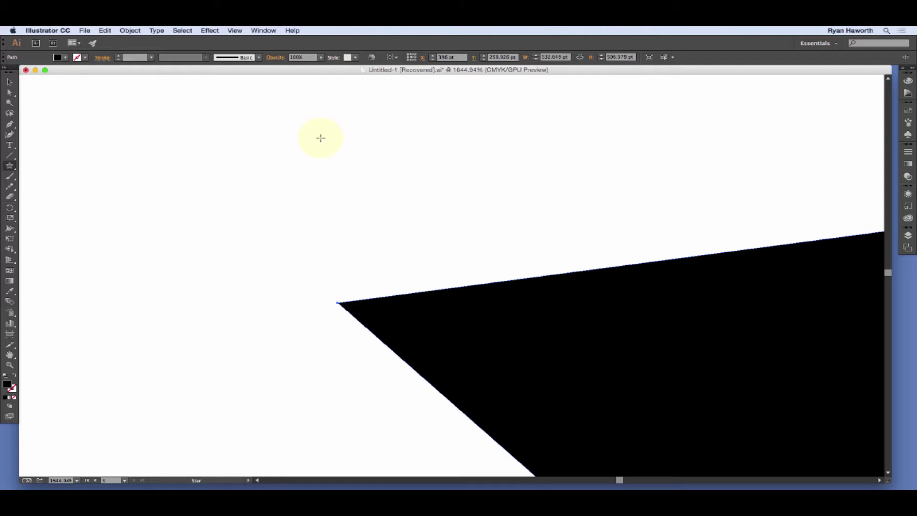
pyautogui.press('v')
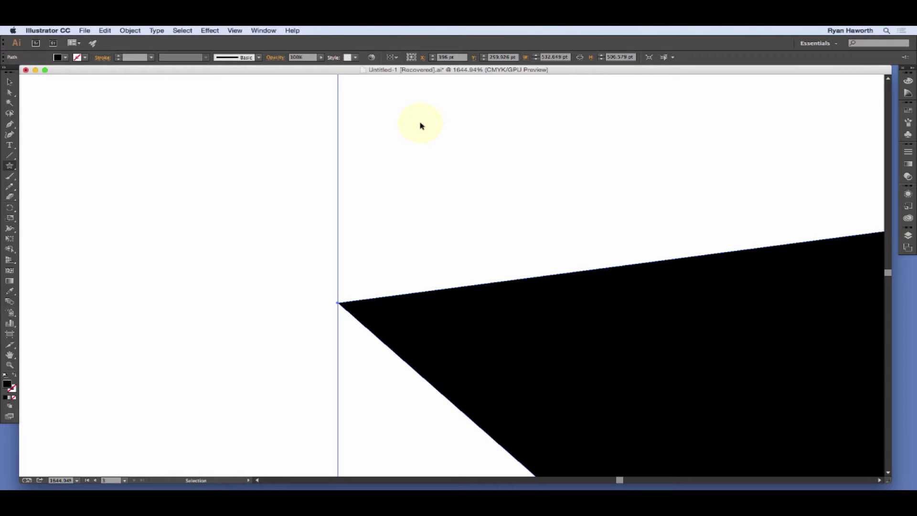
pyautogui.press('alt+super+0')
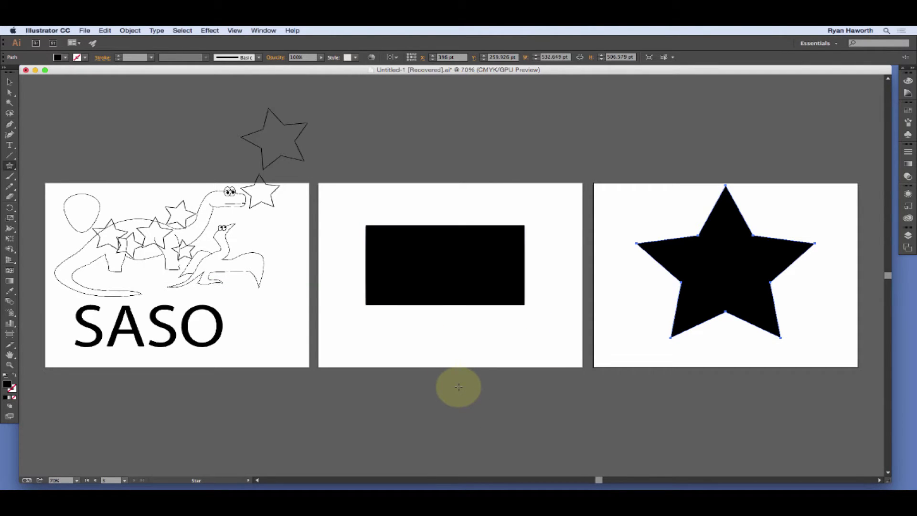
# Alternate the view between the star's artboard and all artboards, ending with all three fitted in the window.
pyautogui.press('super+0')
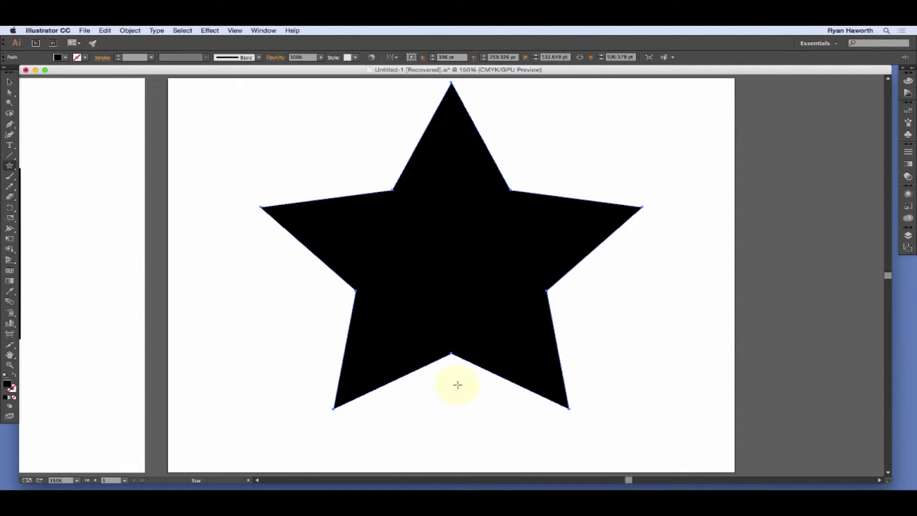
pyautogui.press('v')
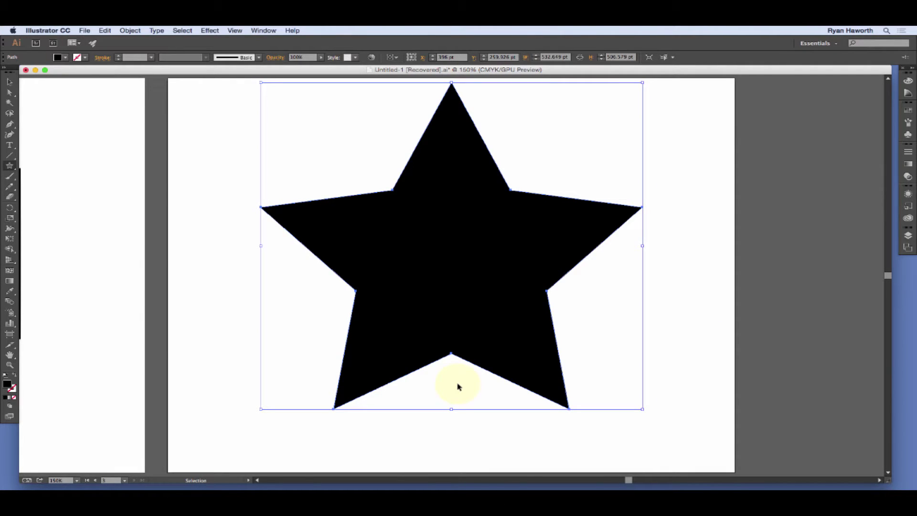
pyautogui.press('alt+super+0')
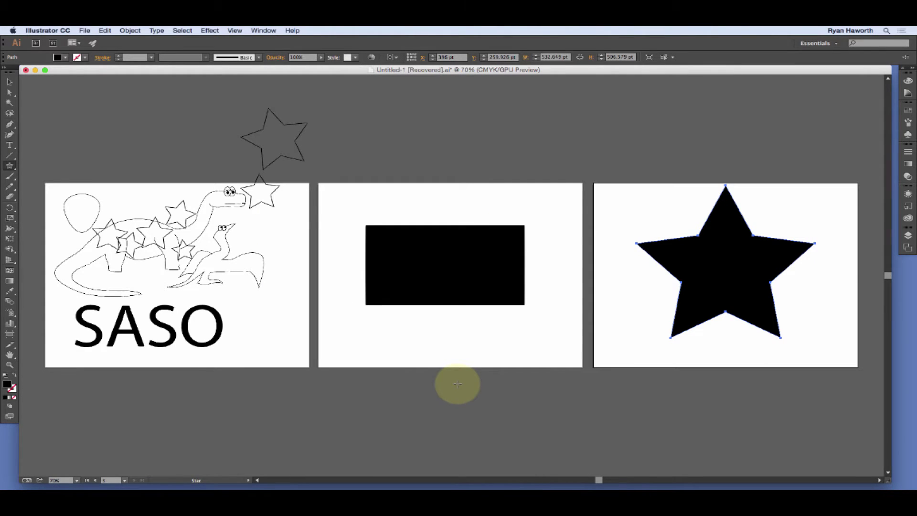
pyautogui.press('super+0')
pyautogui.press('alt+super+0')
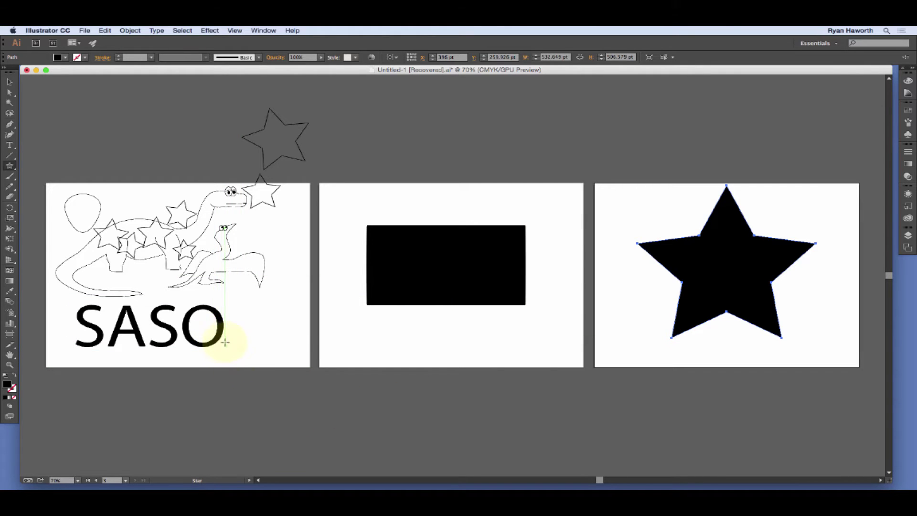
pyautogui.press('super')
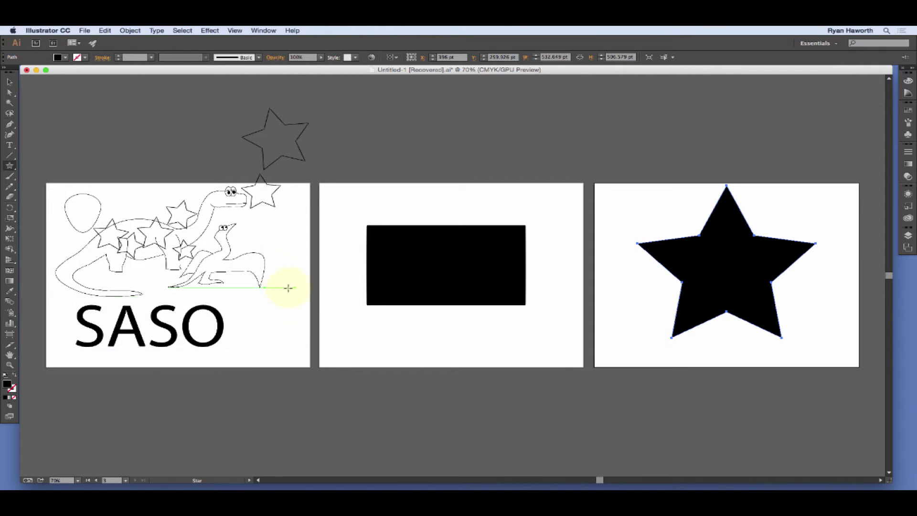
pyautogui.press('super')
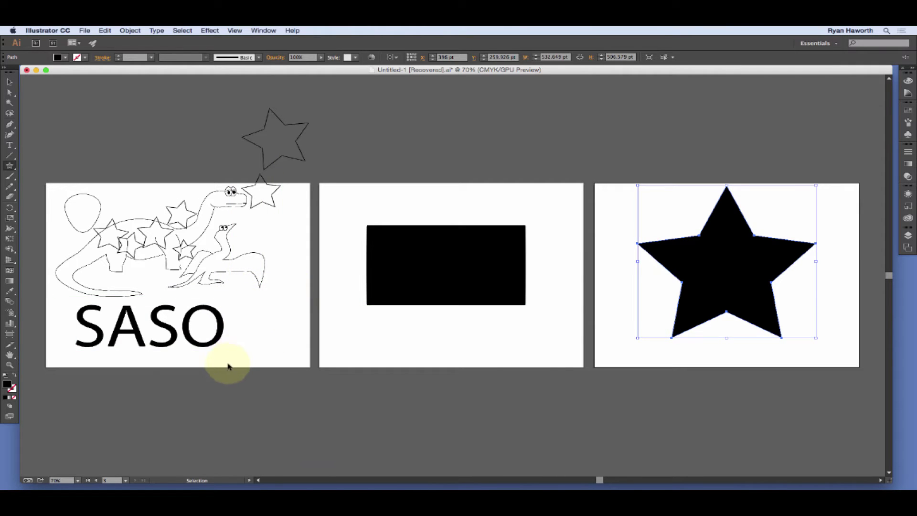
# Delete the SASO text from the first artboard.
pyautogui.keyDown('super'); pyautogui.click(205, 347); pyautogui.keyUp('super')
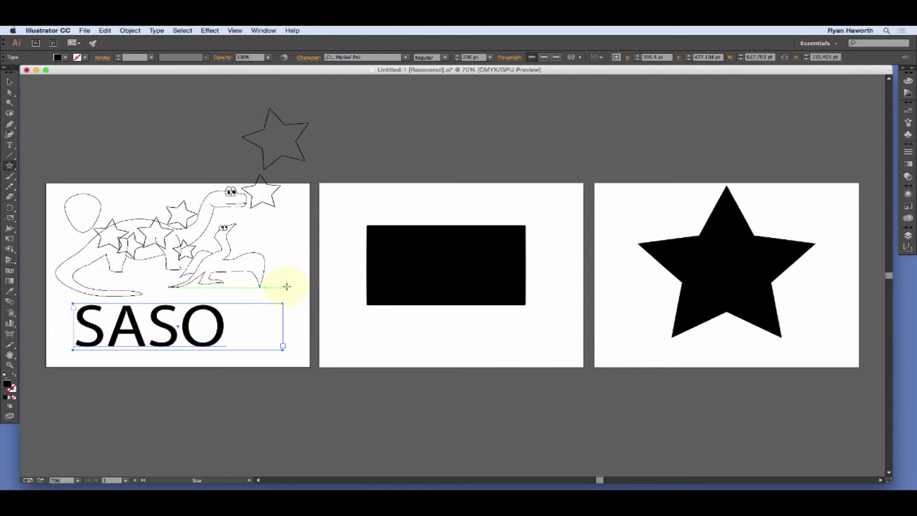
pyautogui.press('Delete')
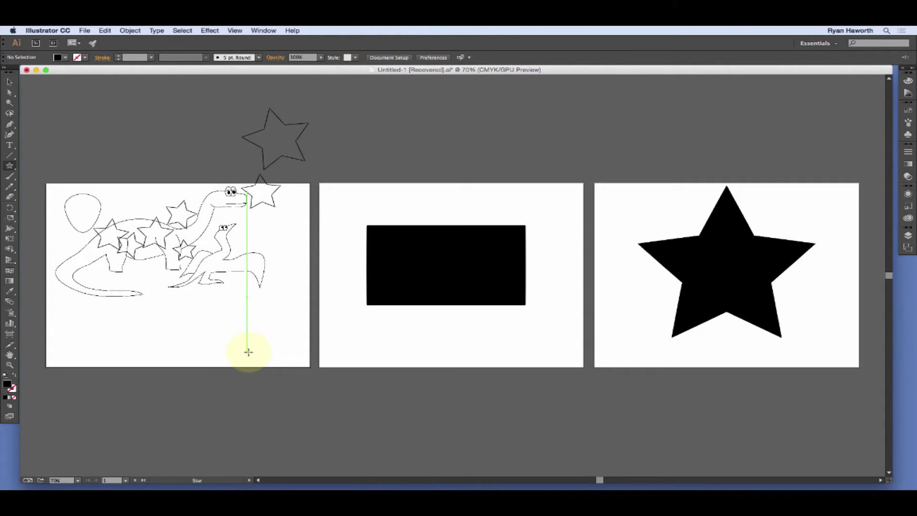
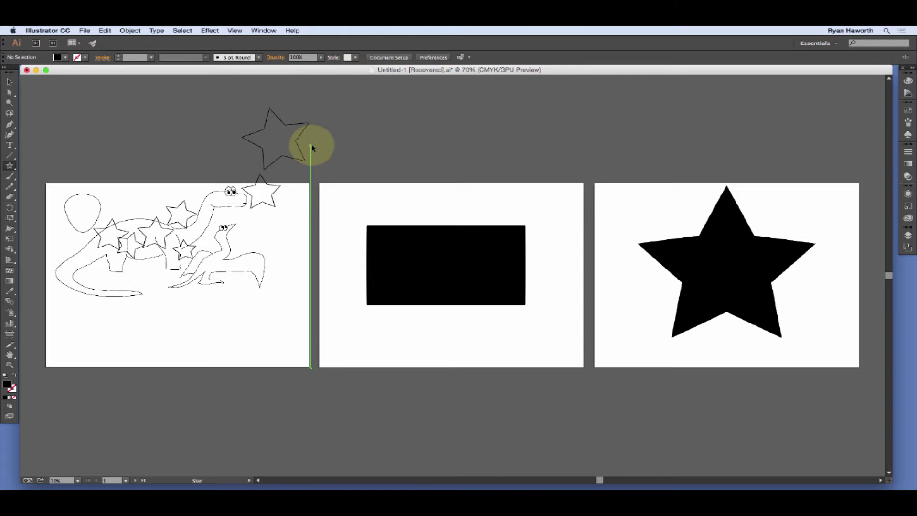
# Move the outlined star from above the first artboard to the second artboard's lower edge, and on to the third artboard's lower-left area.
pyautogui.press('super')
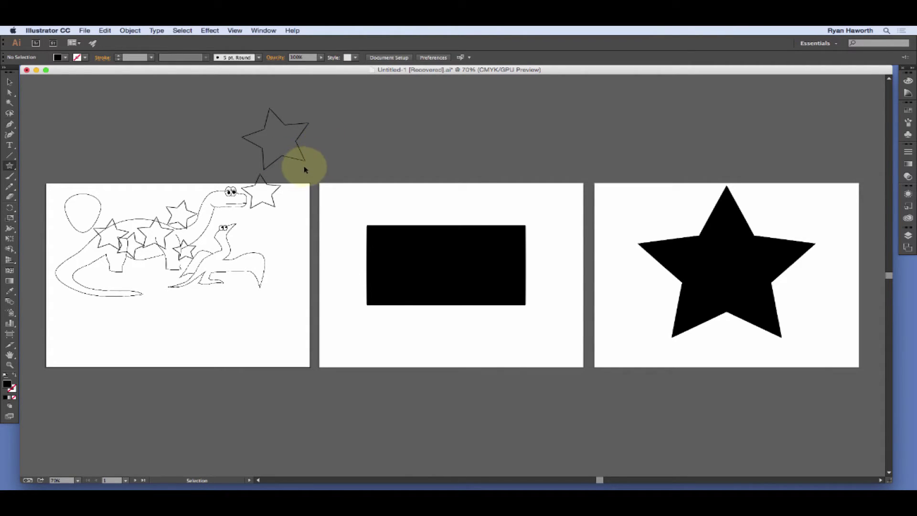
pyautogui.press('super')
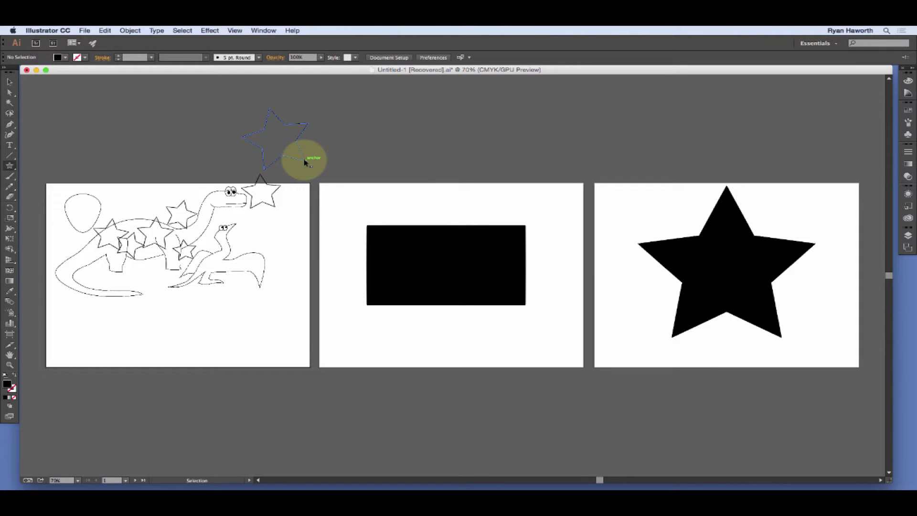
pyautogui.moveTo(304, 162); pyautogui.dragTo(475, 340)
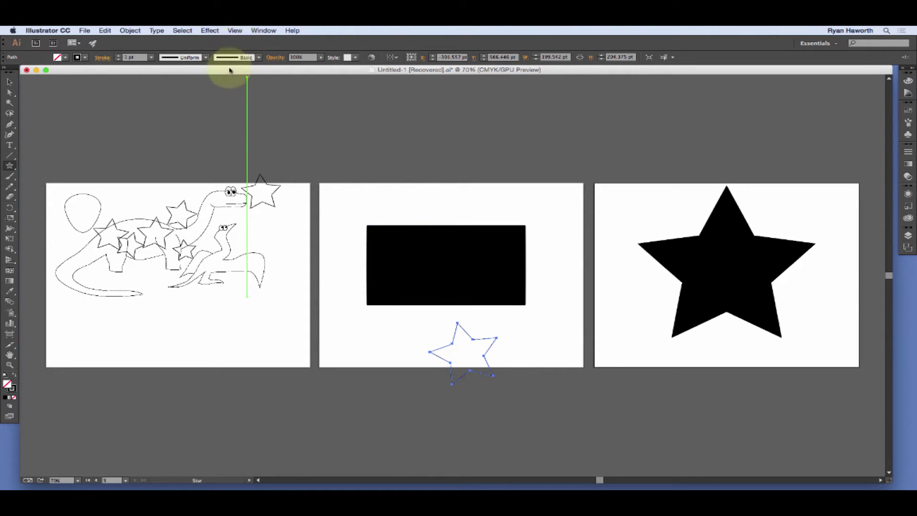
pyautogui.click(237, 32)
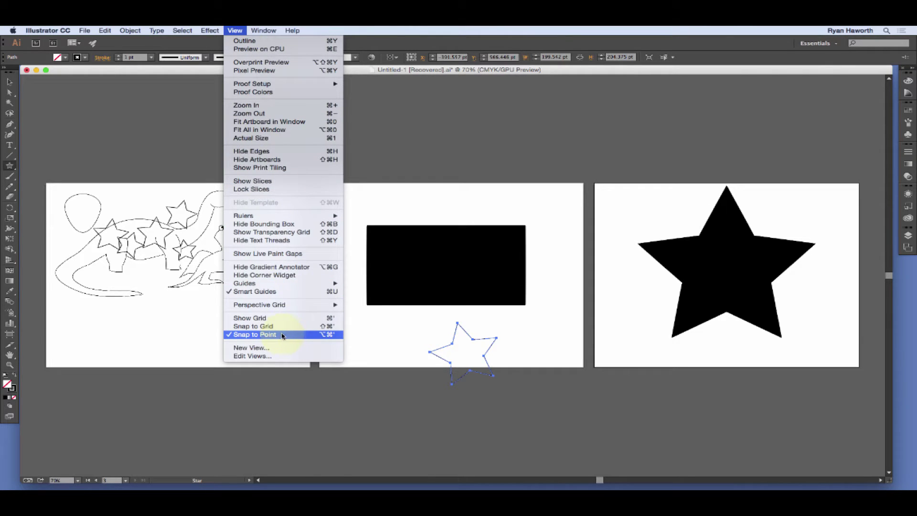
pyautogui.click(234, 30)
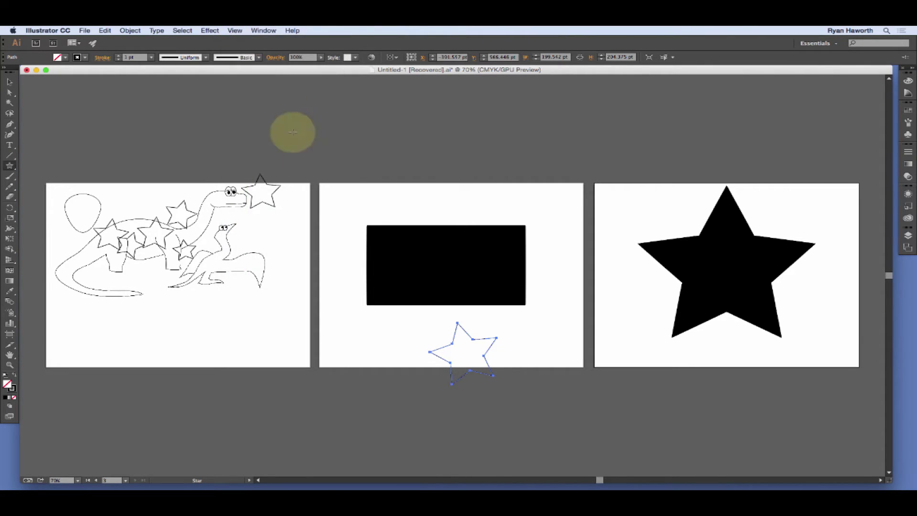
pyautogui.press('v')
pyautogui.moveTo(473, 341); pyautogui.dragTo(639, 307)
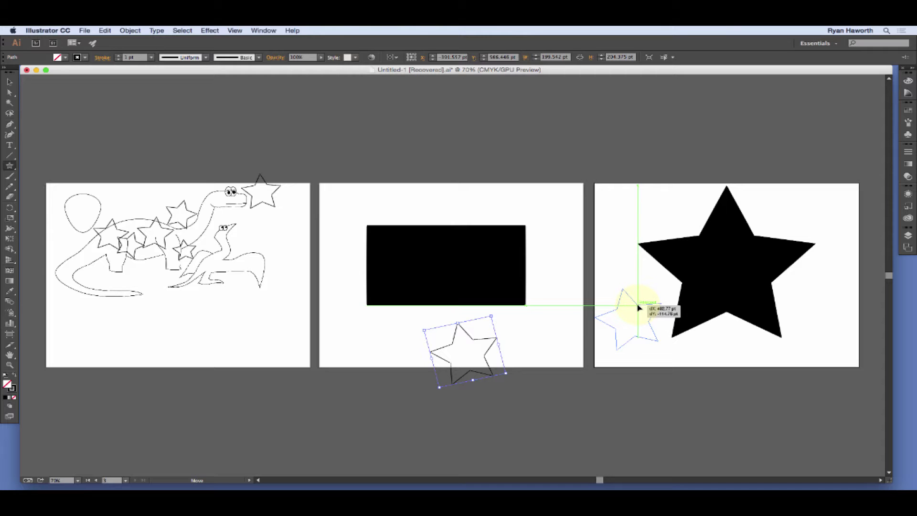
pyautogui.moveTo(638, 308); pyautogui.dragTo(638, 307)
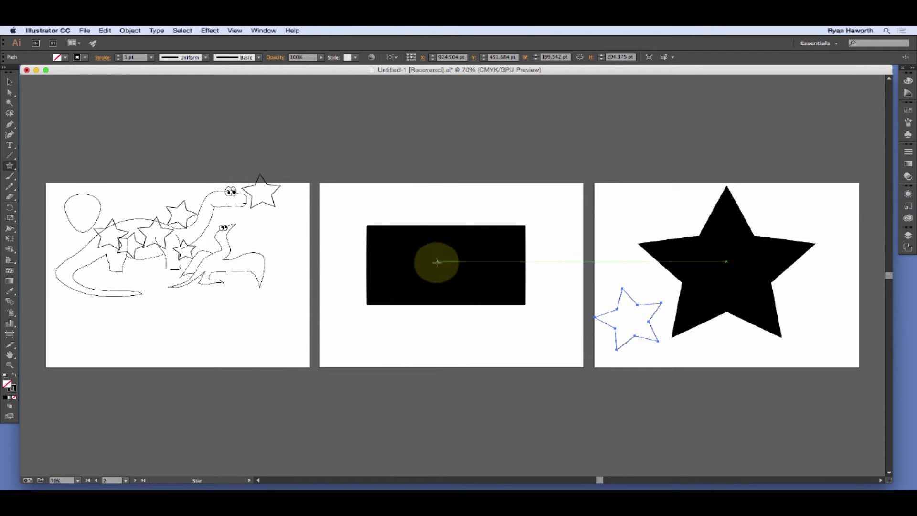
# Delete the black rectangle from the second artboard.
pyautogui.keyDown('super'); pyautogui.click(437, 261); pyautogui.keyUp('super')
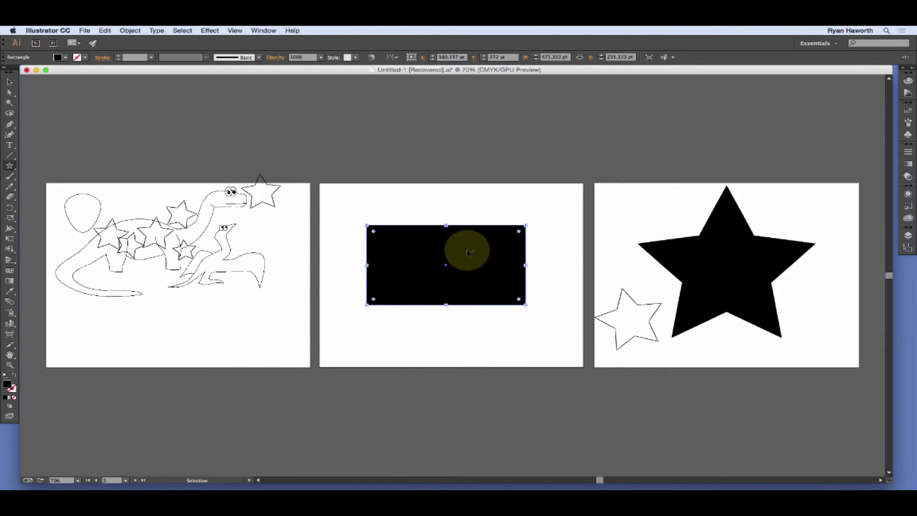
pyautogui.press('Delete')
# Move the outlined star to the second artboard's upper-left area and give it a black fill with a white stroke.
pyautogui.press('v')
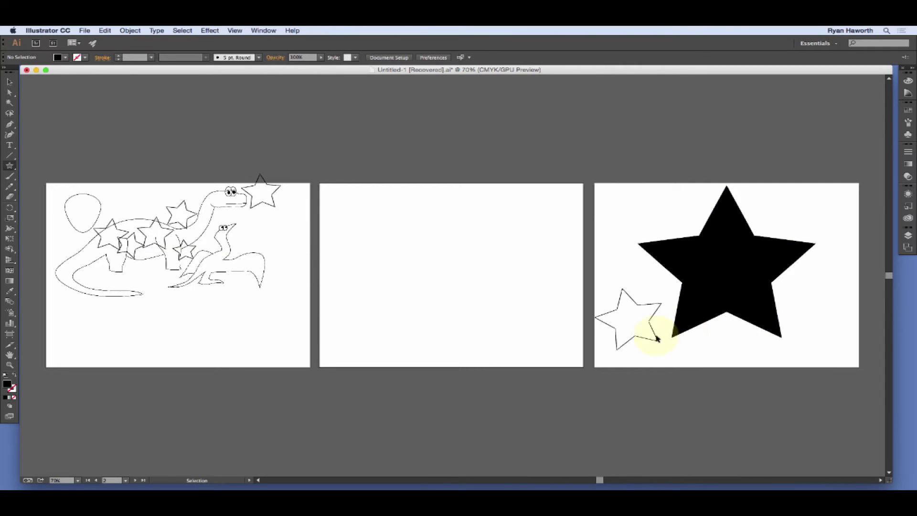
pyautogui.moveTo(650, 324); pyautogui.dragTo(407, 235)
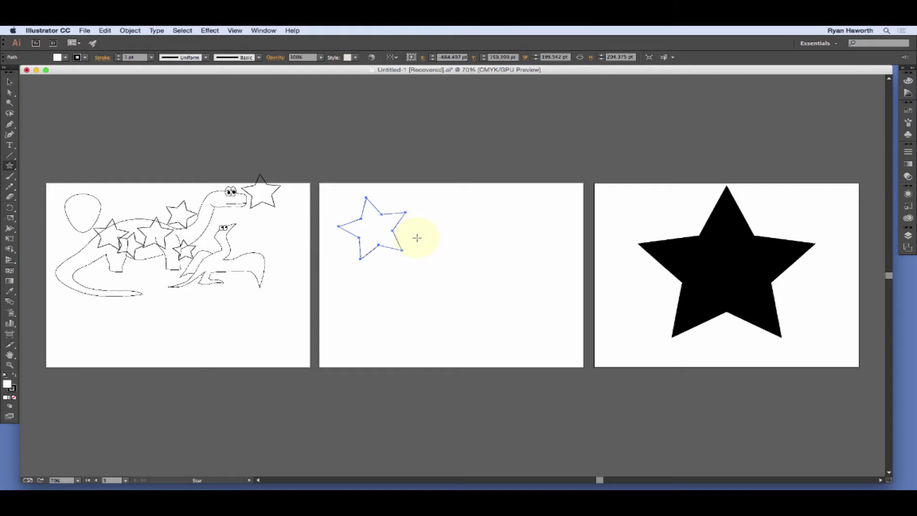
pyautogui.hotkey('shift', 'x')
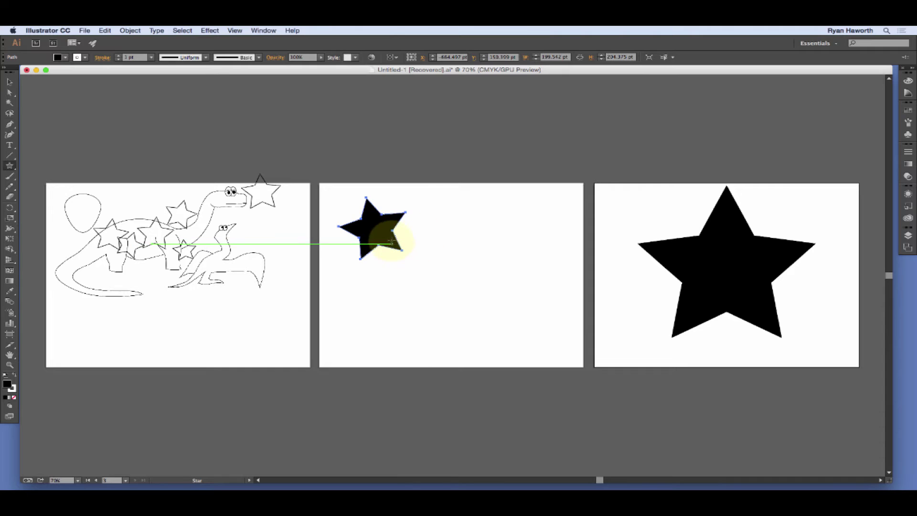
# Move the black star across to the upper middle of the second artboard.
pyautogui.press('super')
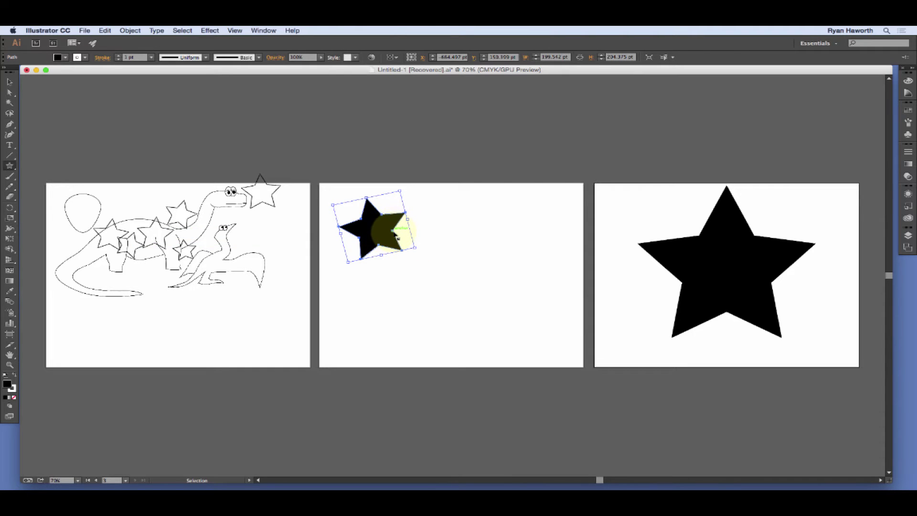
pyautogui.moveTo(393, 232); pyautogui.dragTo(481, 232)
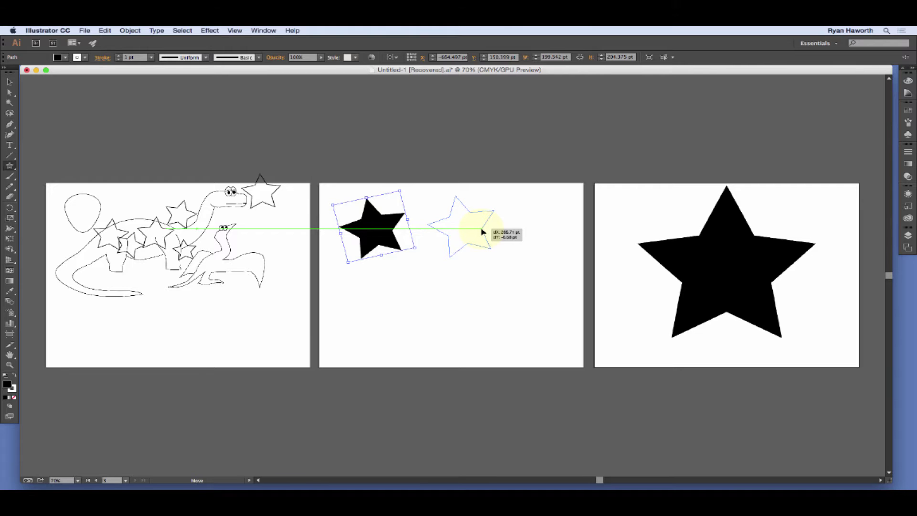
pyautogui.moveTo(482, 232)
pyautogui.mouseDown()
pyautogui.moveTo(492, 232)
pyautogui.moveTo(474, 233)
pyautogui.mouseUp()
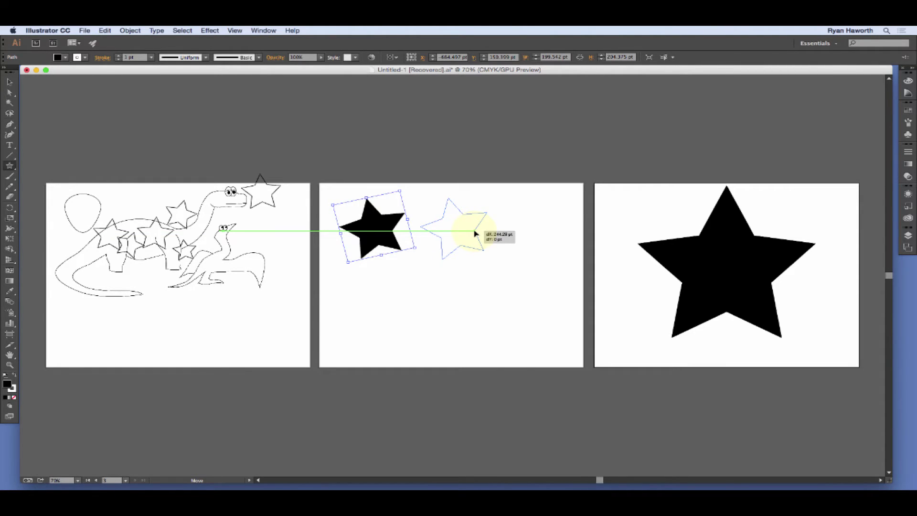
pyautogui.moveTo(474, 233); pyautogui.dragTo(475, 233)
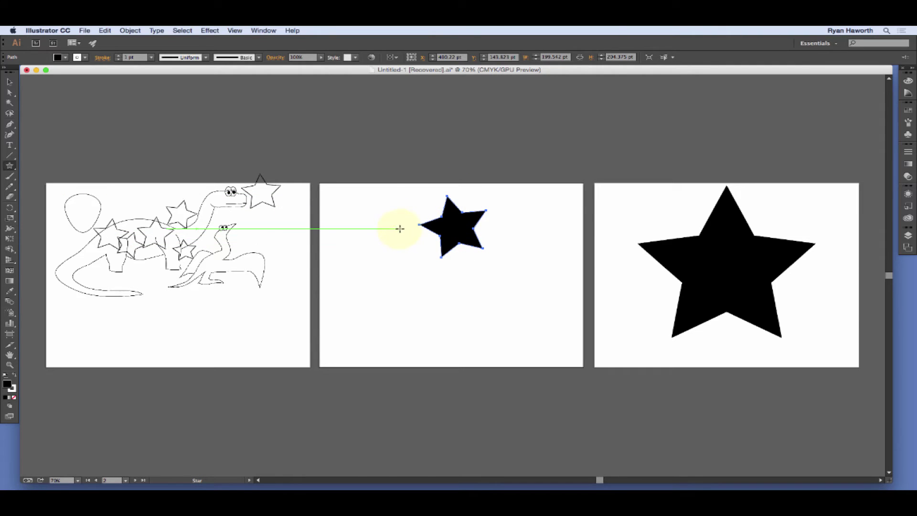
# Move the black star back to the second artboard's upper-left corner, and straight across to its upper-right corner.
pyautogui.press('super')
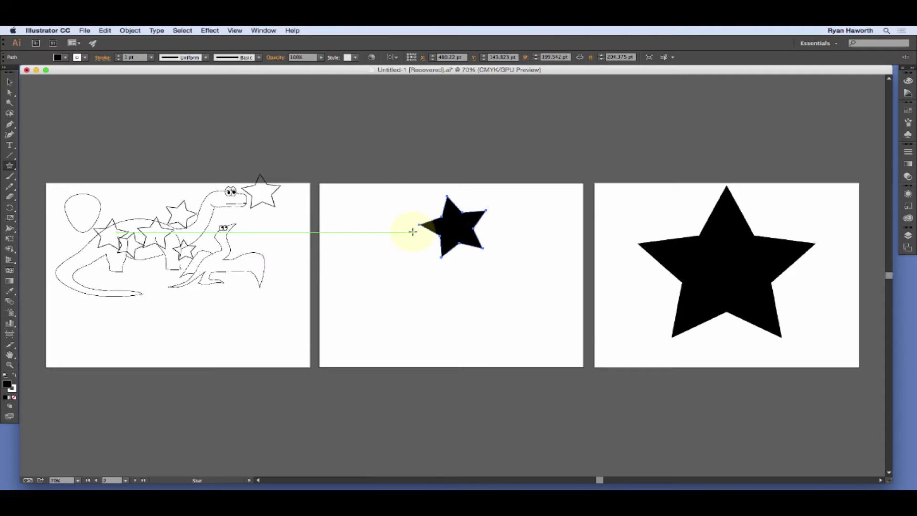
pyautogui.press('super')
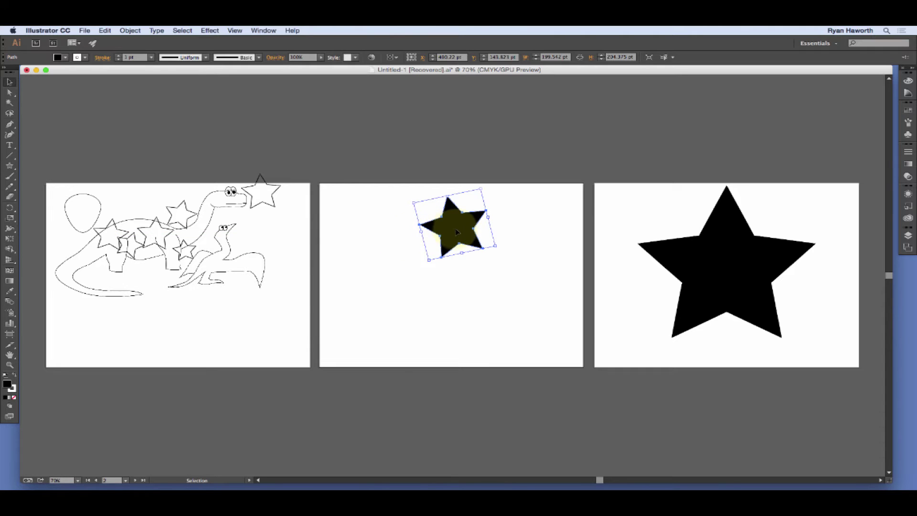
pyautogui.moveTo(457, 232); pyautogui.dragTo(373, 234)
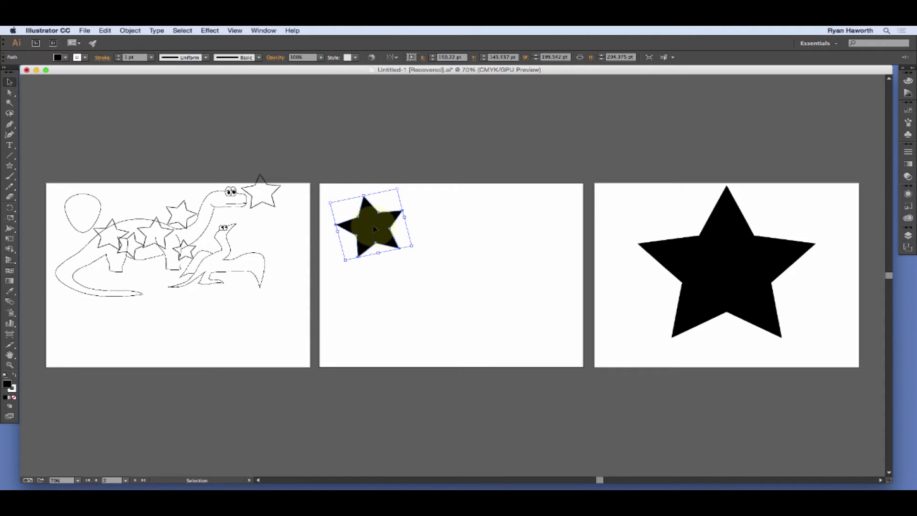
pyautogui.moveTo(374, 227); pyautogui.dragTo(242, 309)
pyautogui.moveTo(391, 342); pyautogui.dragTo(540, 219)
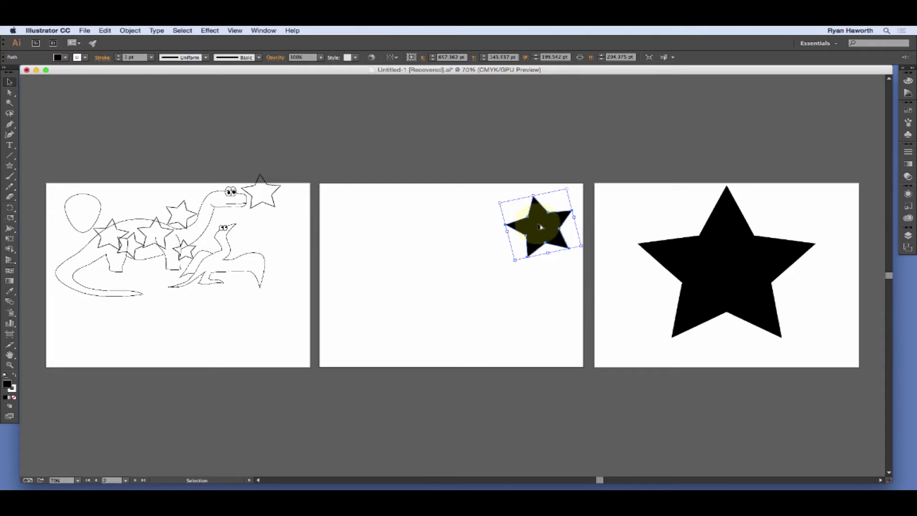
# Try duplicating the black star to the upper middle of the second artboard, and undo the copy.
pyautogui.moveTo(542, 226); pyautogui.dragTo(411, 231)
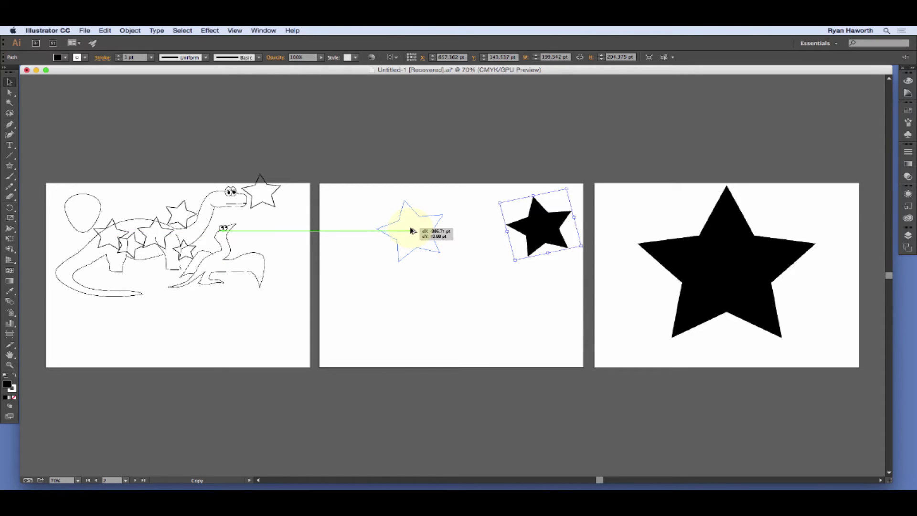
pyautogui.moveTo(412, 230); pyautogui.dragTo(442, 228)
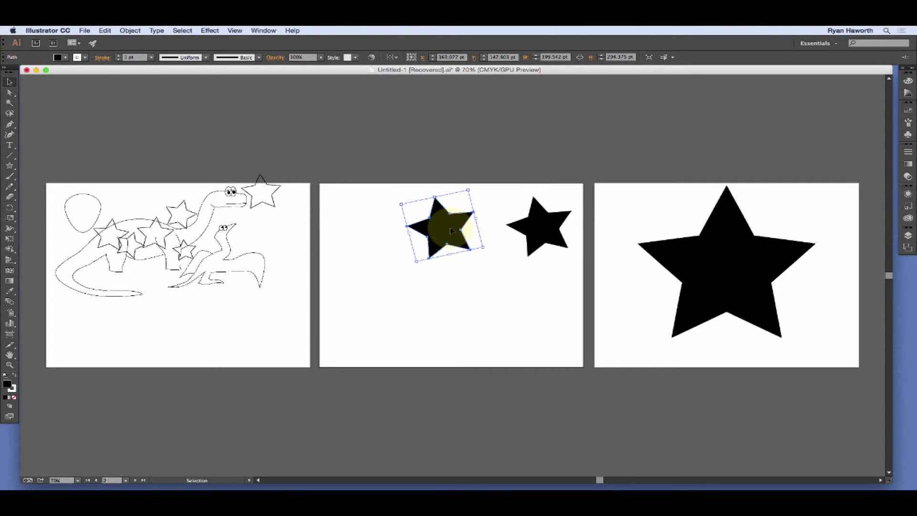
pyautogui.press('super+z')
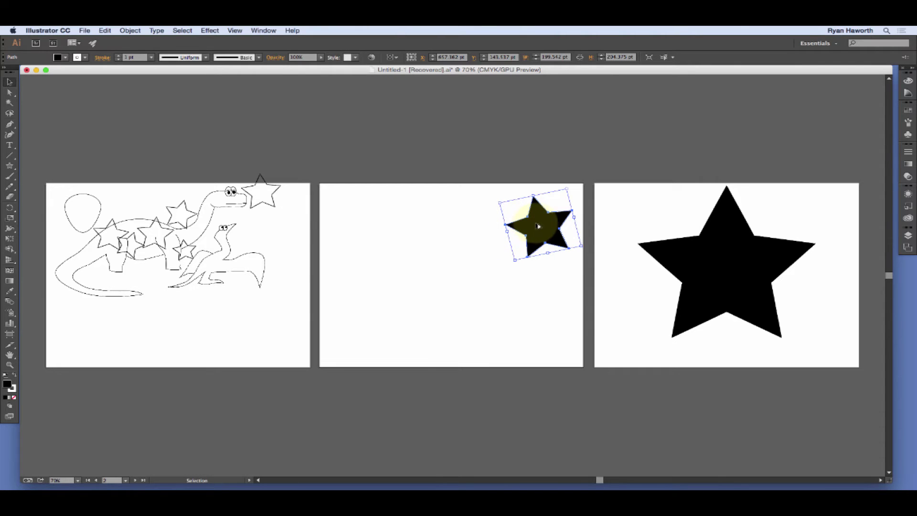
# Duplicate the black star nine times, placing one copy at the upper left and scattering the others over and around the second artboard.
pyautogui.moveTo(538, 227); pyautogui.dragTo(371, 230)
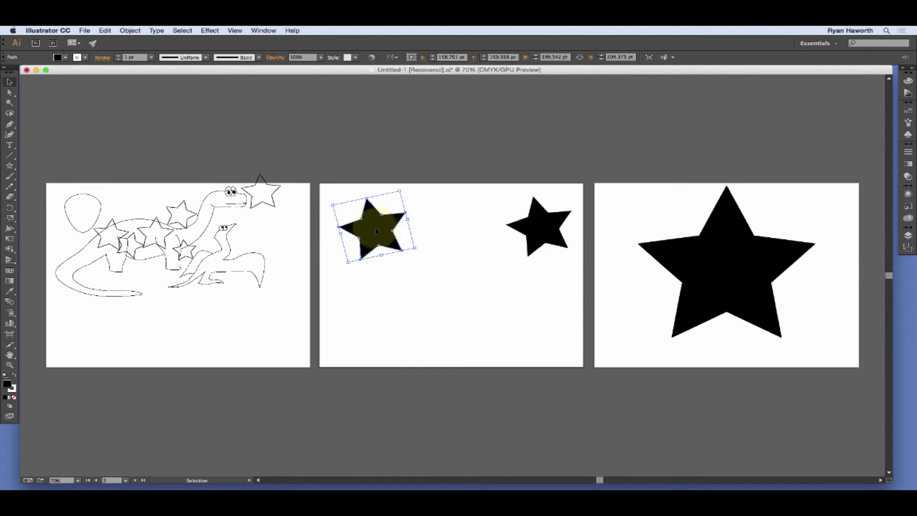
pyautogui.moveTo(379, 231); pyautogui.dragTo(389, 318)
pyautogui.moveTo(421, 305); pyautogui.dragTo(556, 329)
pyautogui.moveTo(556, 329); pyautogui.dragTo(420, 187)
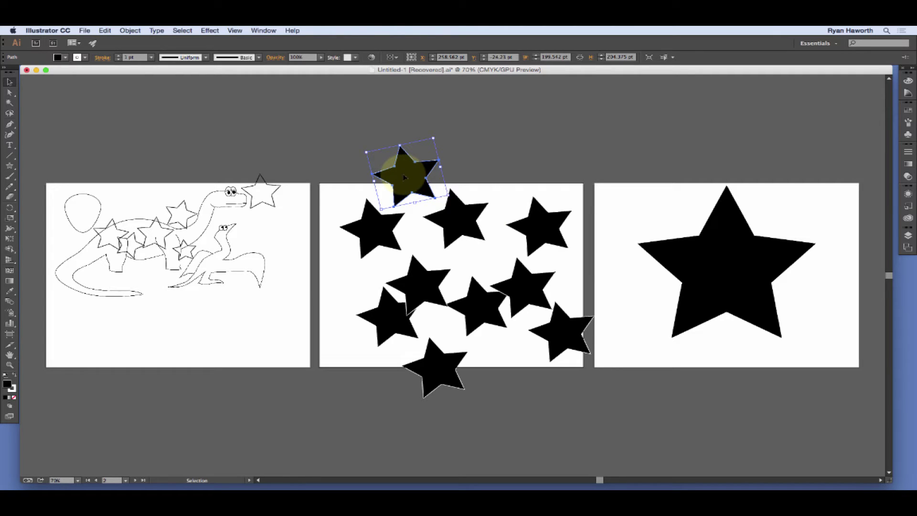
# Move the second artboard's upper-right star slightly straight up, and shift the upper-middle star slightly to the right.
pyautogui.click(538, 224)
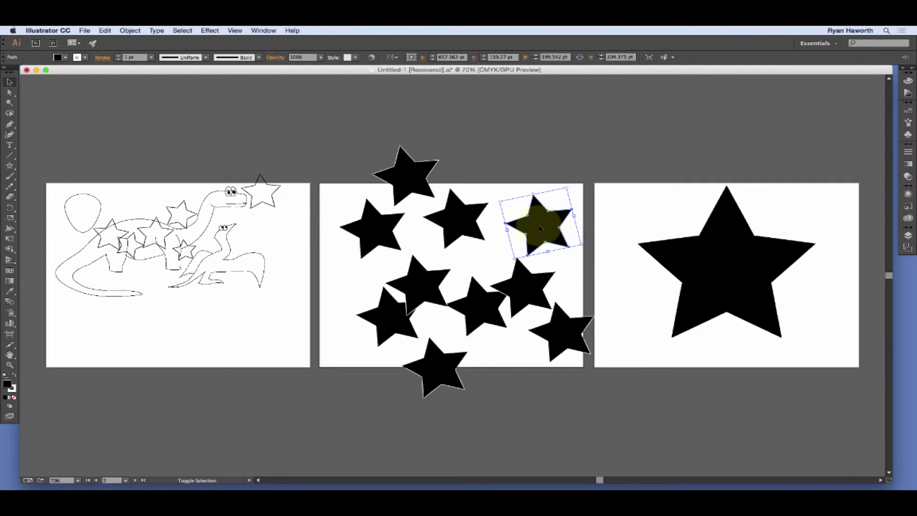
pyautogui.moveTo(540, 228); pyautogui.dragTo(547, 205)
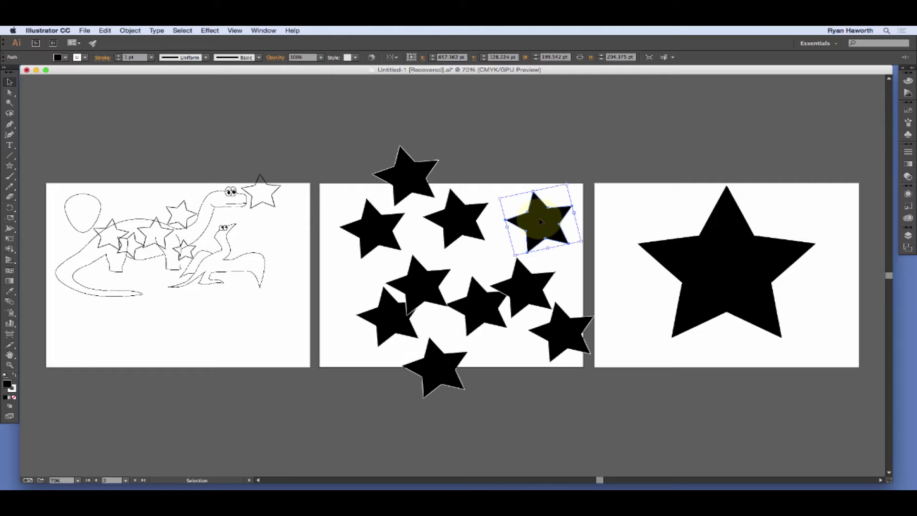
pyautogui.click(507, 179)
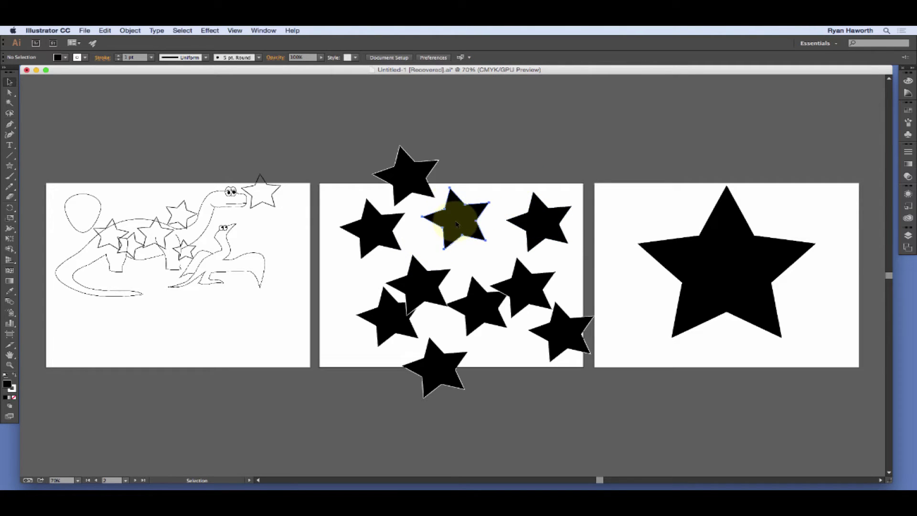
pyautogui.moveTo(457, 223)
pyautogui.mouseDown()
pyautogui.moveTo(475, 210)
pyautogui.moveTo(469, 217)
pyautogui.moveTo(481, 224)
pyautogui.moveTo(456, 213)
pyautogui.moveTo(457, 225)
pyautogui.mouseUp()
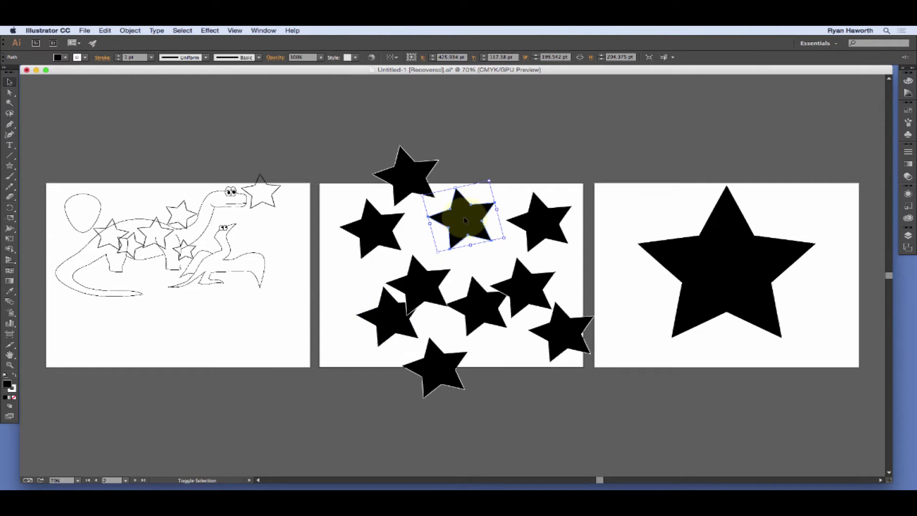
# Toggle the selection of the second artboard's upper-middle star off and on several times, ending with it selected.
pyautogui.keyDown('shift'); pyautogui.click(464, 220); pyautogui.keyUp('shift')
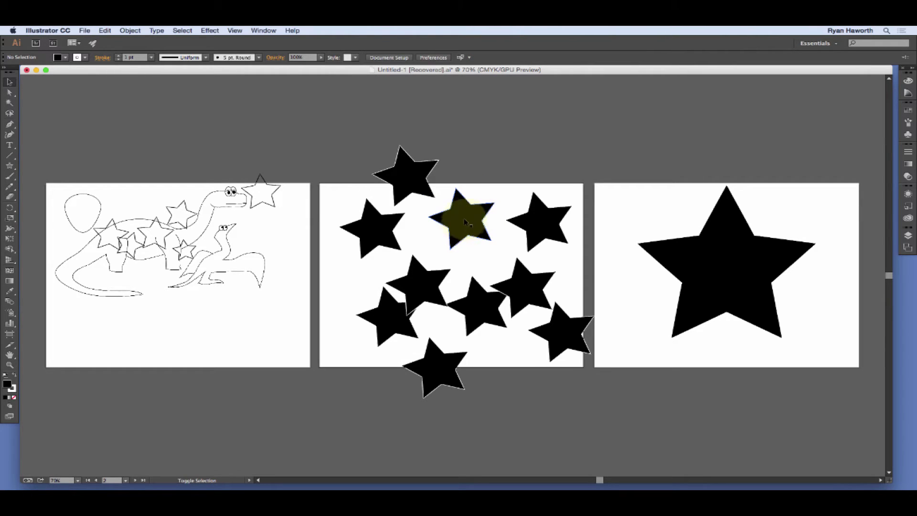
pyautogui.click(465, 219)
pyautogui.keyDown('shift'); pyautogui.click(464, 222); pyautogui.keyUp('shift')
pyautogui.click(463, 223)
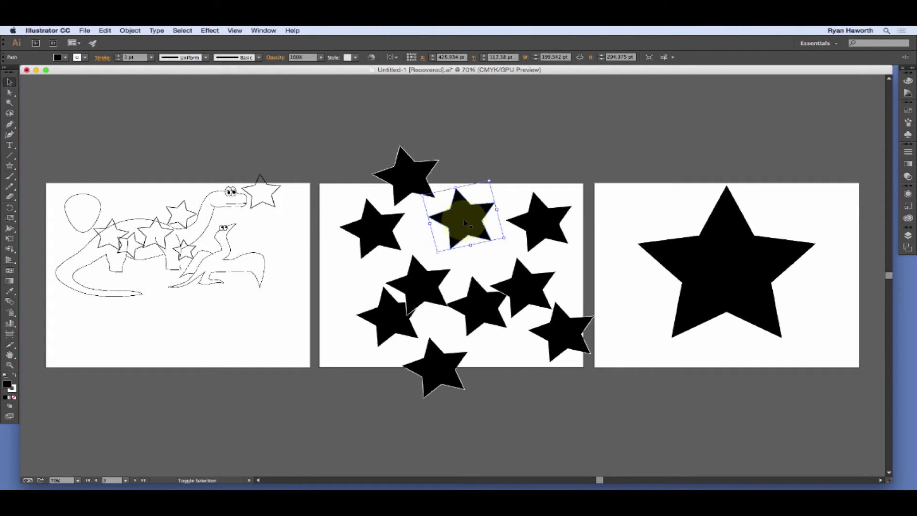
pyautogui.keyDown('shift'); pyautogui.click(462, 220); pyautogui.keyUp('shift')
pyautogui.click(463, 217)
# Move the upper-middle star straight left onto the first artboard, and straight back to the second artboard's upper middle.
pyautogui.moveTo(465, 222); pyautogui.dragTo(287, 232)
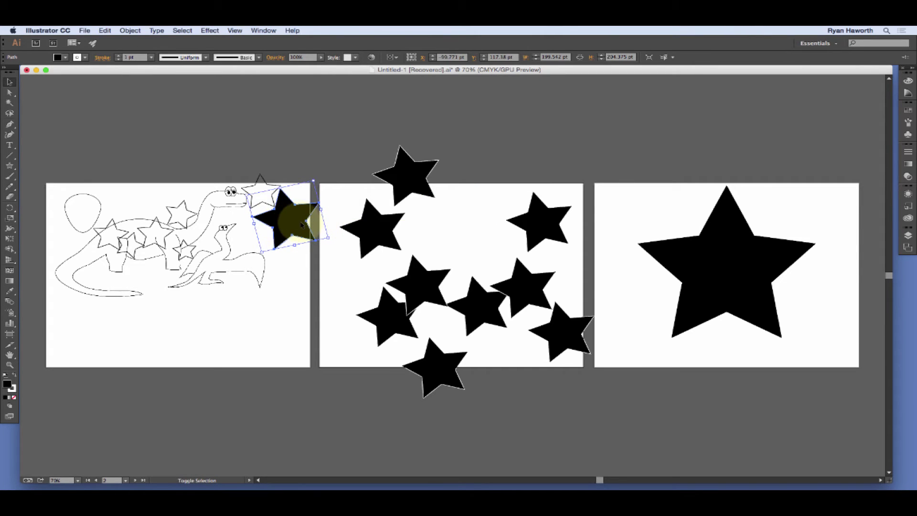
pyautogui.moveTo(285, 219); pyautogui.dragTo(465, 217)
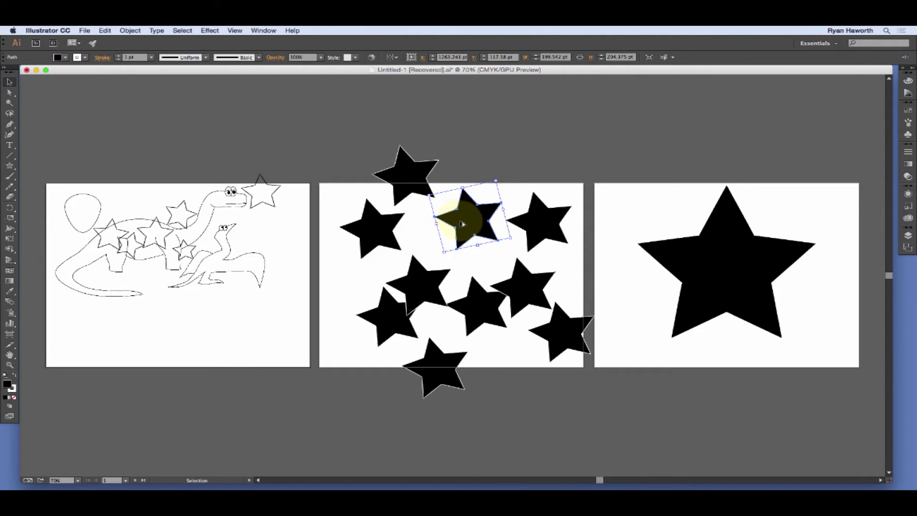
# Duplicate the second artboard's upper-middle star straight left to the first artboard's right edge, and duplicate that copy straight down.
pyautogui.press('shift')
pyautogui.click(470, 220)
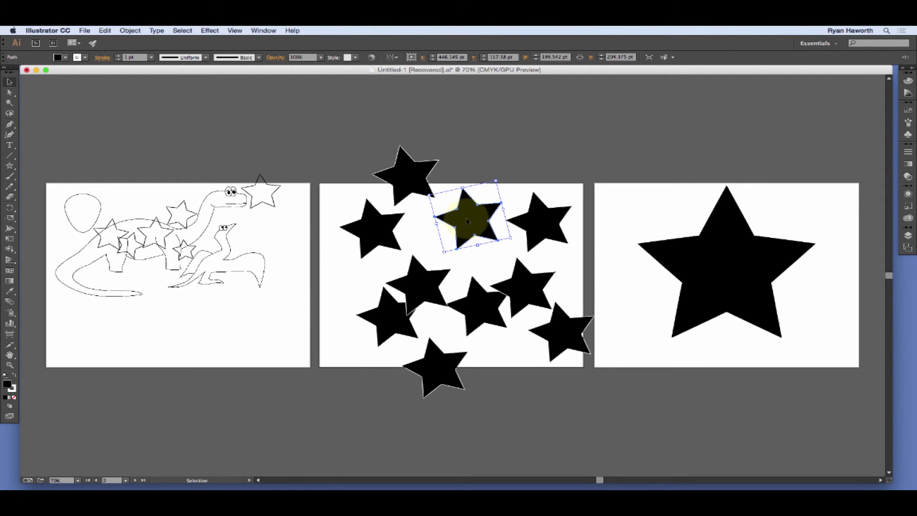
pyautogui.moveTo(468, 221); pyautogui.dragTo(301, 249)
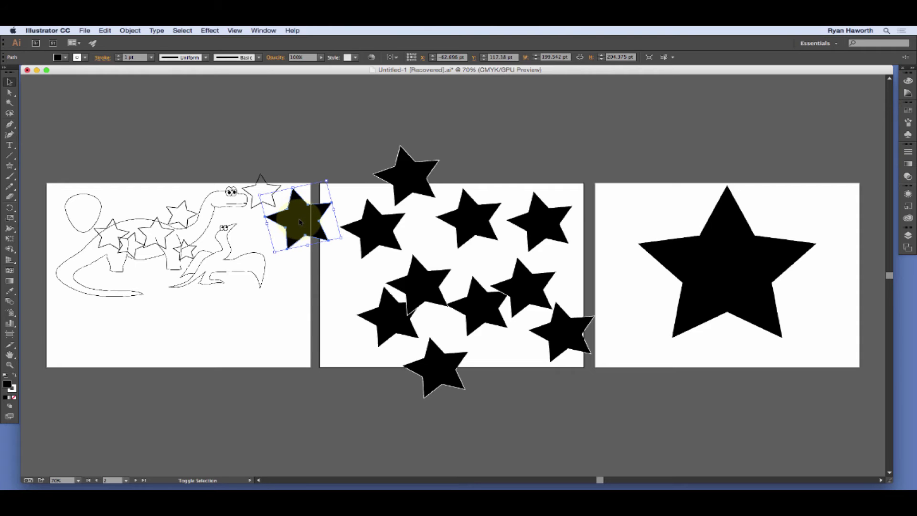
pyautogui.keyDown('shift'); pyautogui.click(300, 223); pyautogui.keyUp('shift')
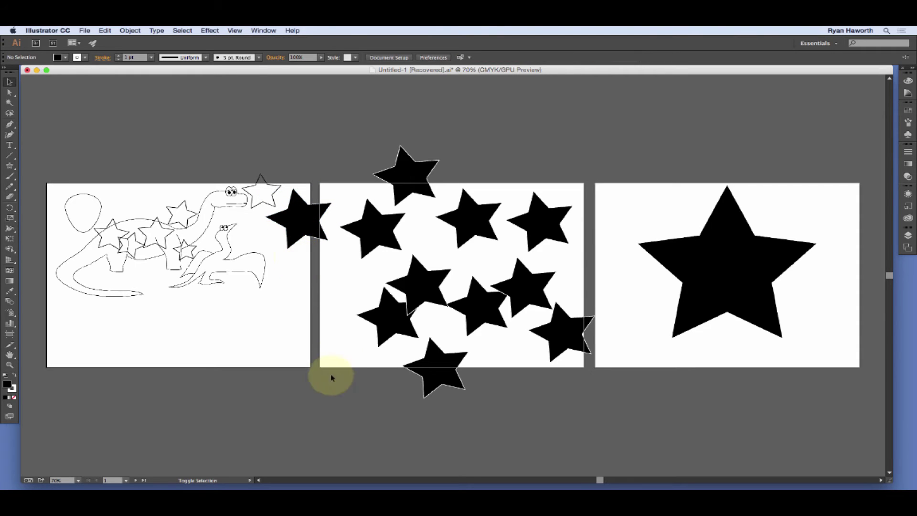
pyautogui.click(295, 218)
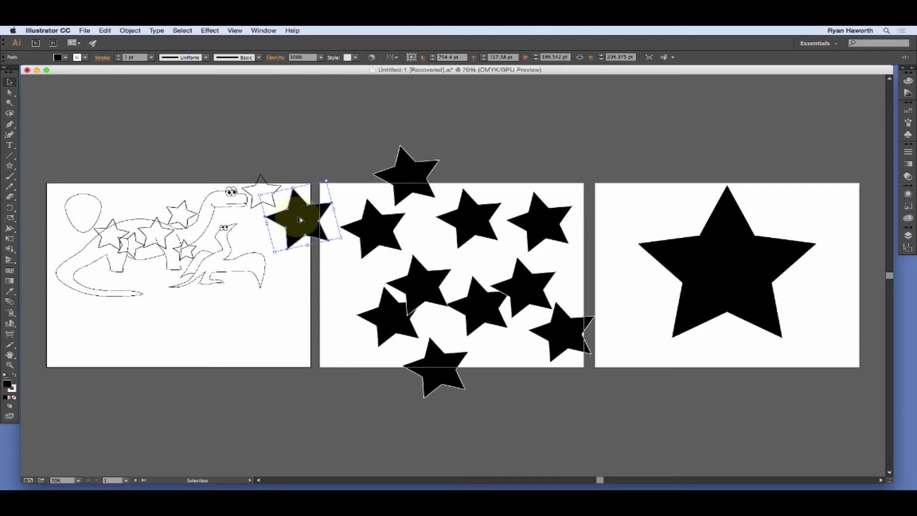
pyautogui.moveTo(300, 219); pyautogui.dragTo(308, 328)
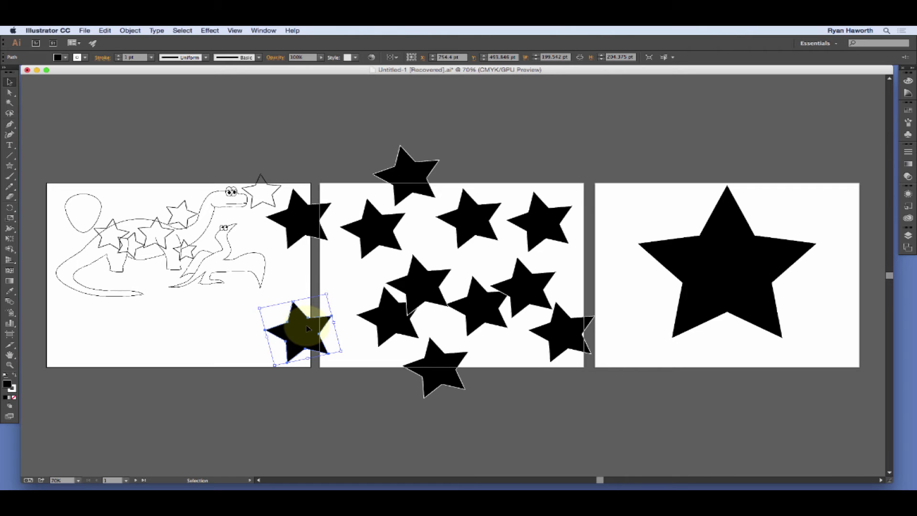
# Delete the large black star from the third artboard.
pyautogui.click(709, 398)
pyautogui.press('super+alt+0')
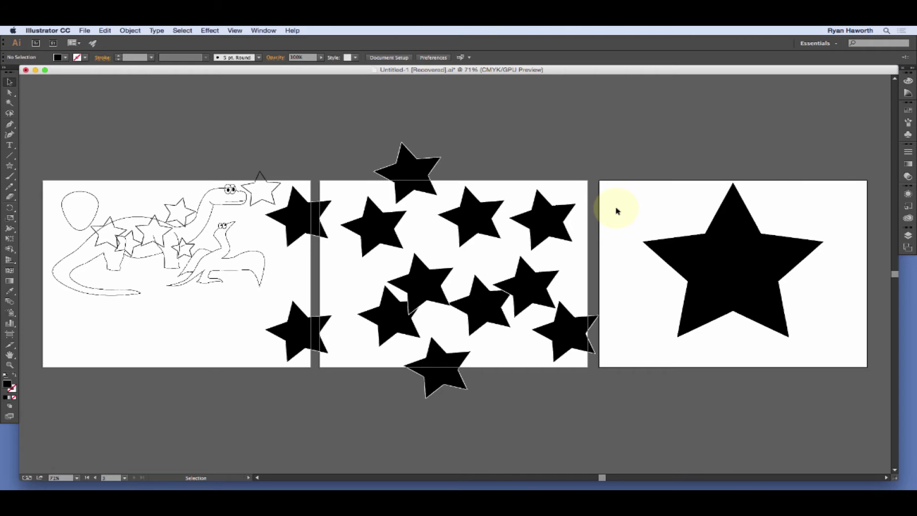
pyautogui.click(706, 258)
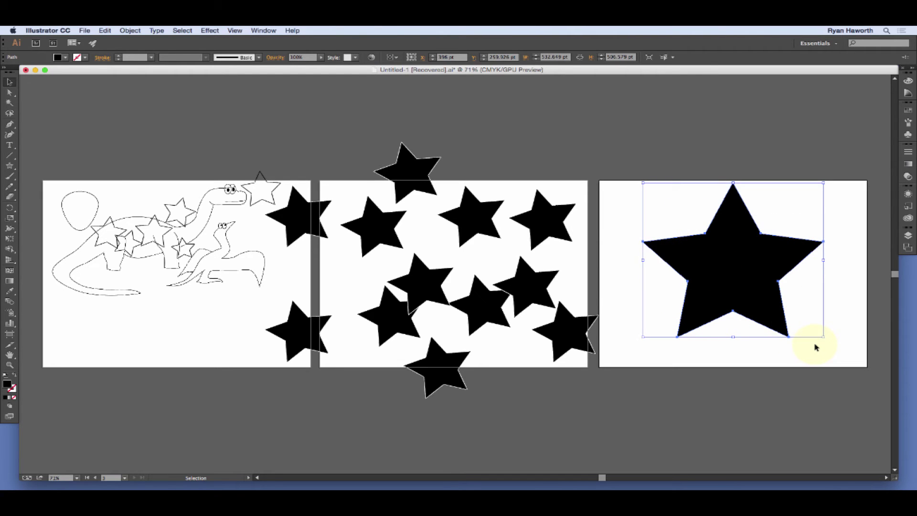
pyautogui.press('Delete')
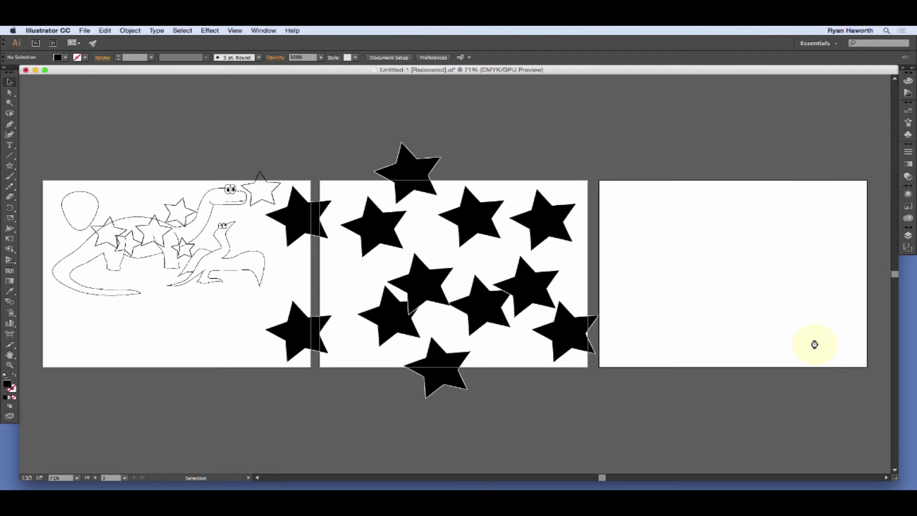
# Duplicate a black star from the second artboard onto the middle of the third, and swap its fill and stroke colours.
pyautogui.press('super+0')
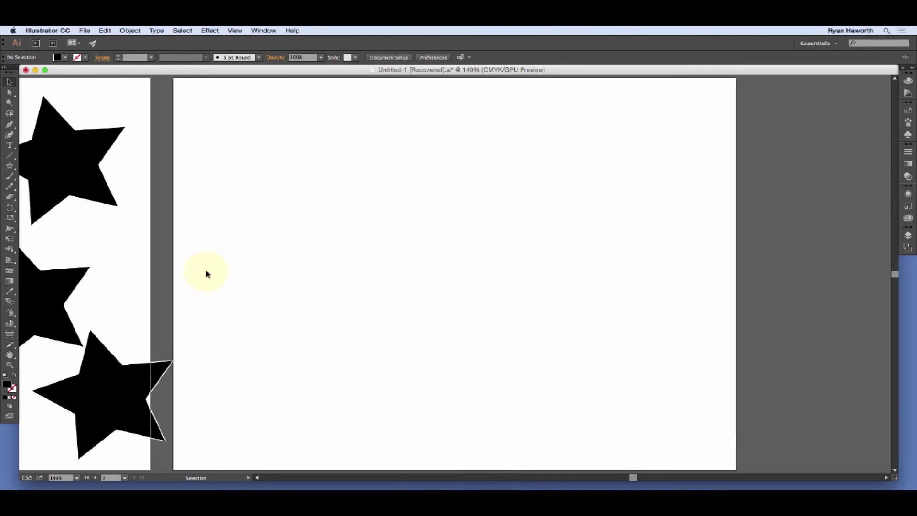
pyautogui.moveTo(81, 176); pyautogui.dragTo(500, 281)
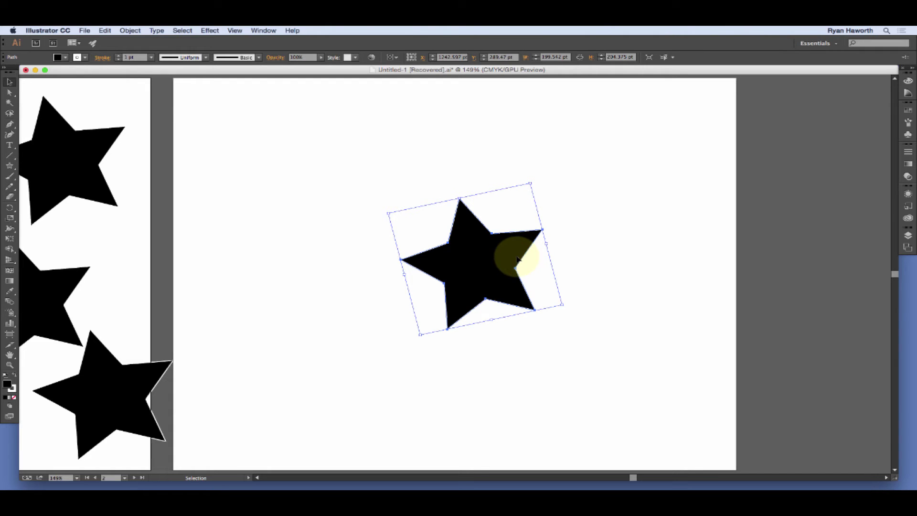
pyautogui.hotkey('shift', 'x')
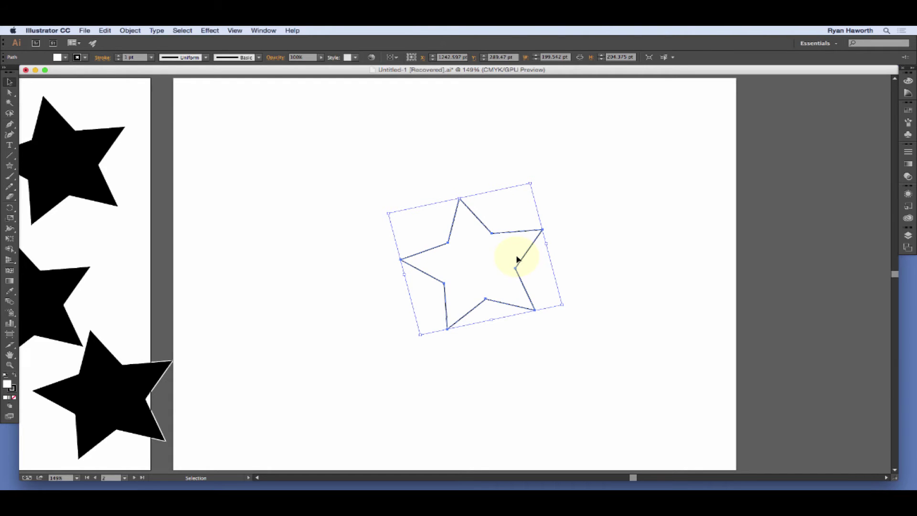
# Set the third artboard star's stroke weight to 8 pt and align the stroke to the inside of the path.
pyautogui.click(119, 56)
pyautogui.click(119, 56)
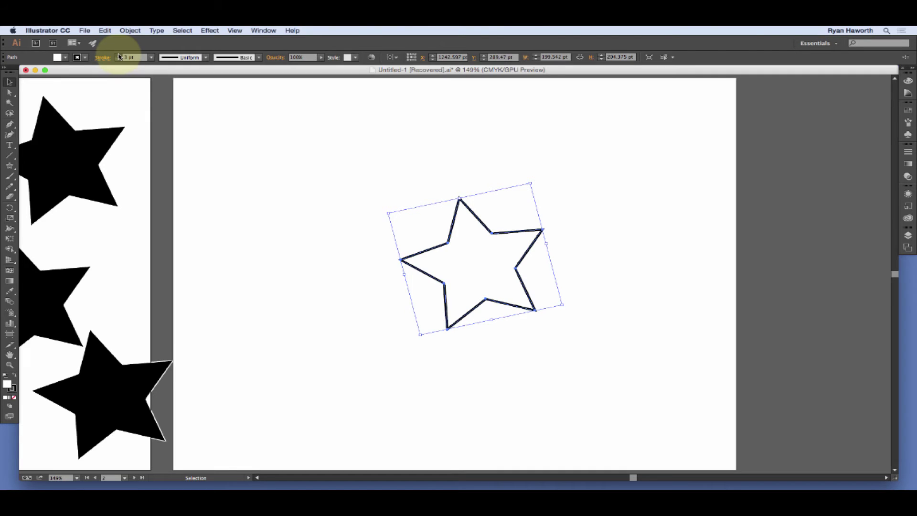
pyautogui.click(119, 55)
pyautogui.click(119, 55)
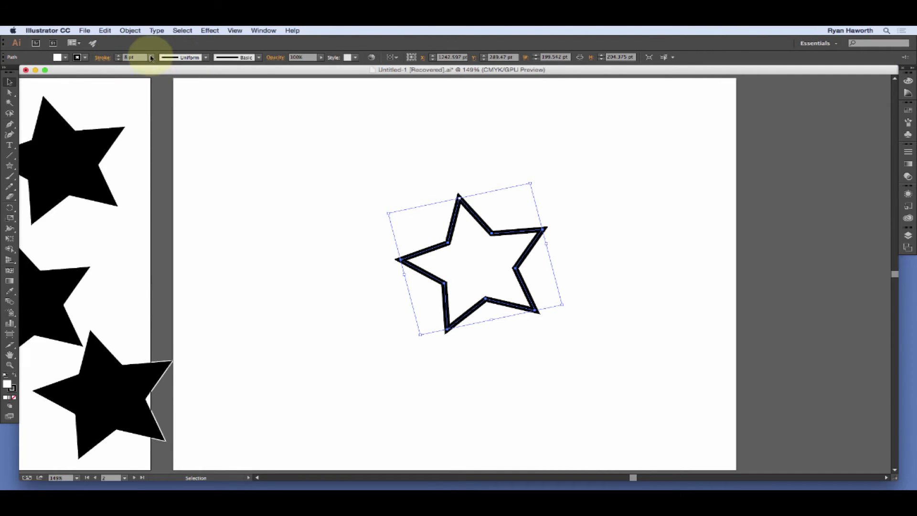
pyautogui.click(102, 58)
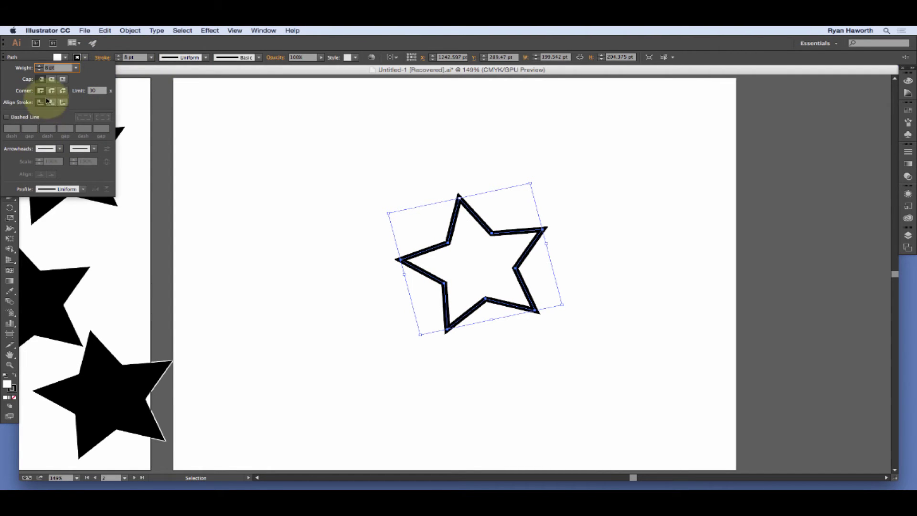
pyautogui.click(52, 102)
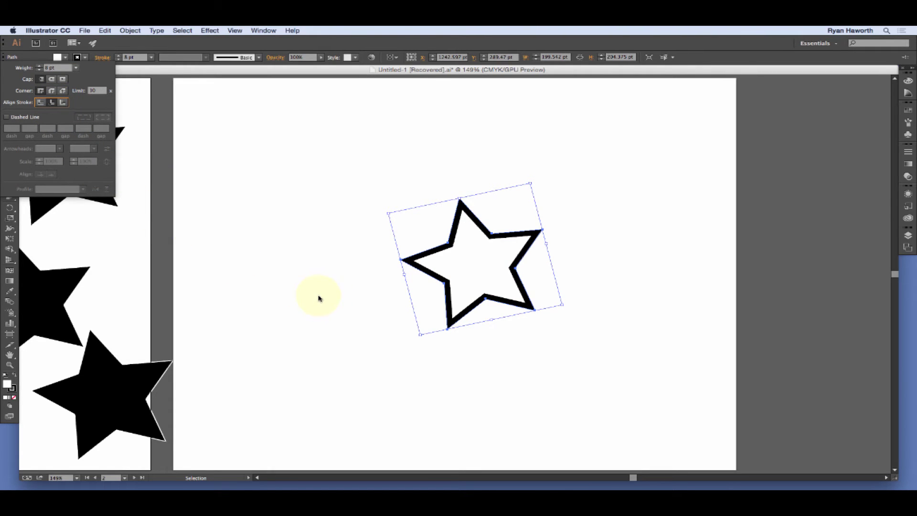
pyautogui.press('Escape')
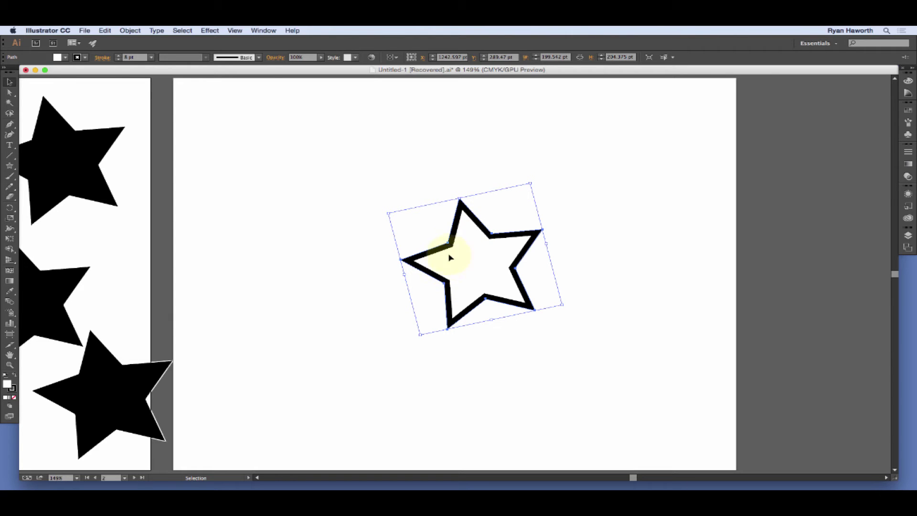
# Move the outlined star slightly to the left, and show the document rulers in inches.
pyautogui.moveTo(449, 245); pyautogui.dragTo(431, 240)
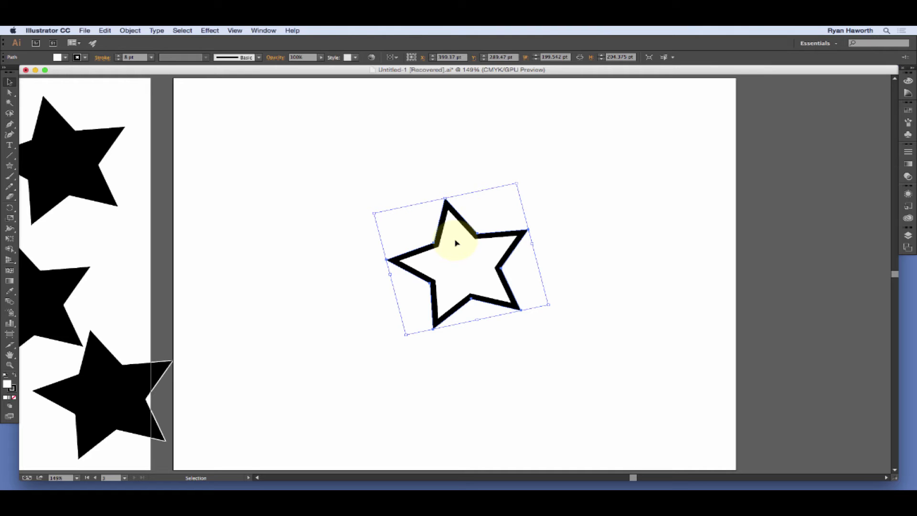
pyautogui.press('super+r')
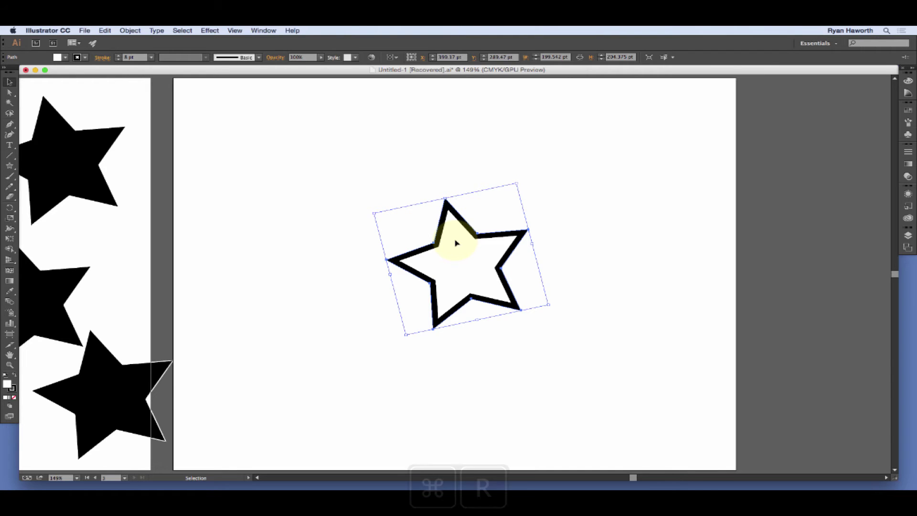
pyautogui.rightClick(474, 79)
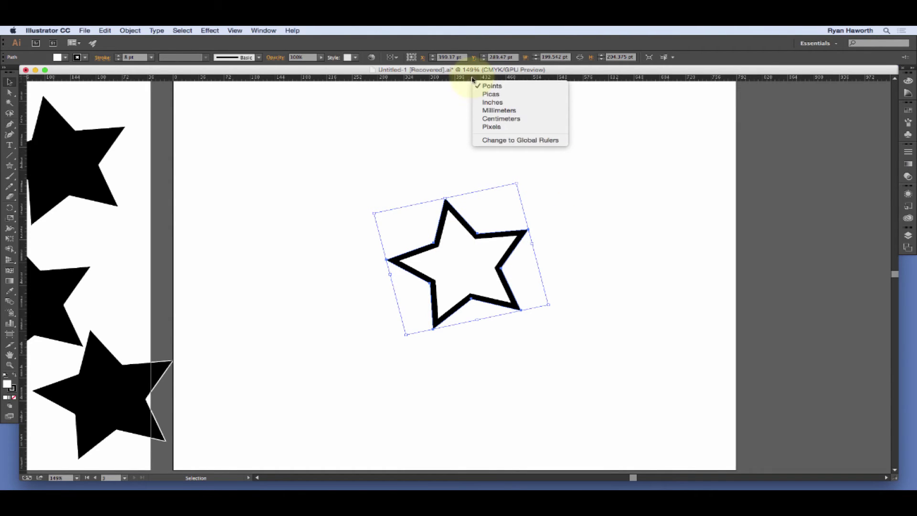
pyautogui.click(501, 103)
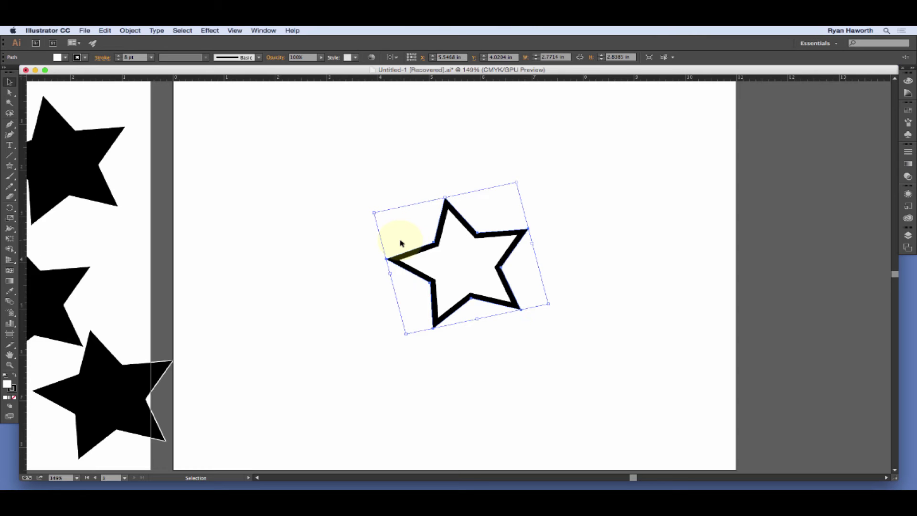
# Nudge the outlined star by single small increments: three up, two left, one down and one right.
pyautogui.press('Up')
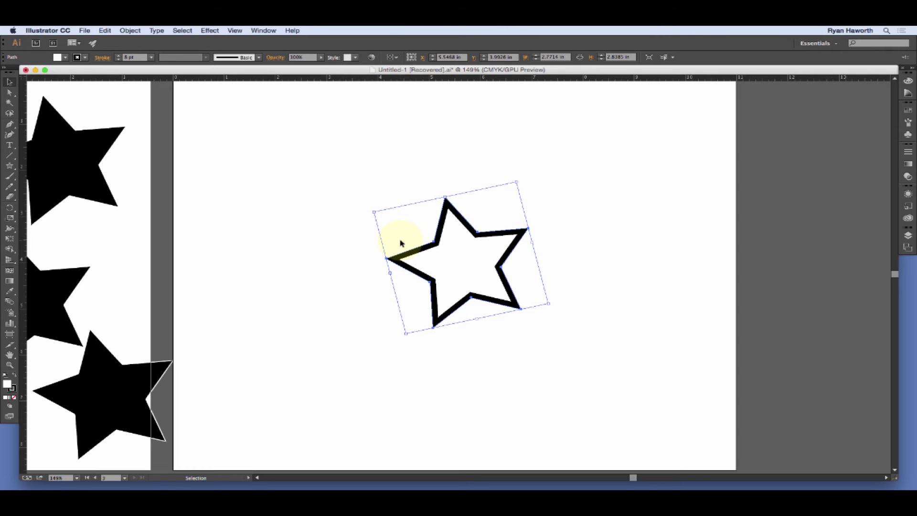
pyautogui.press('Up')
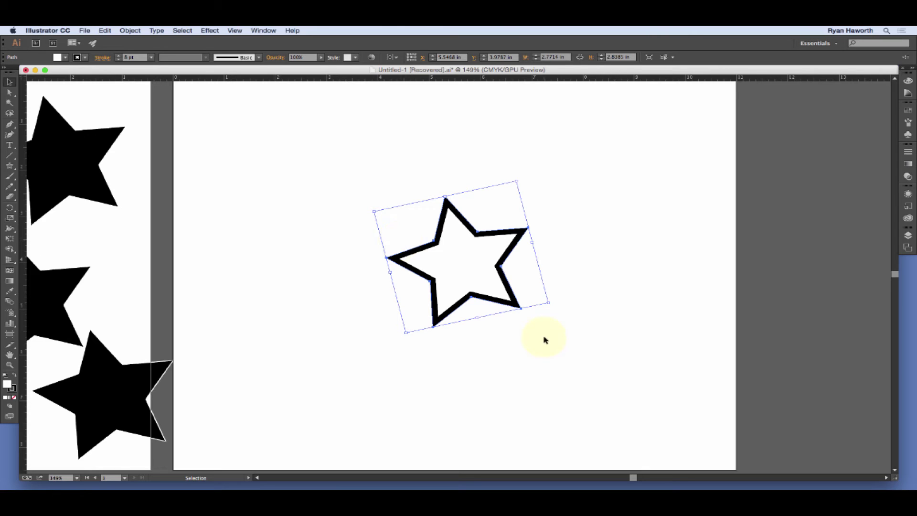
pyautogui.press('super+space')
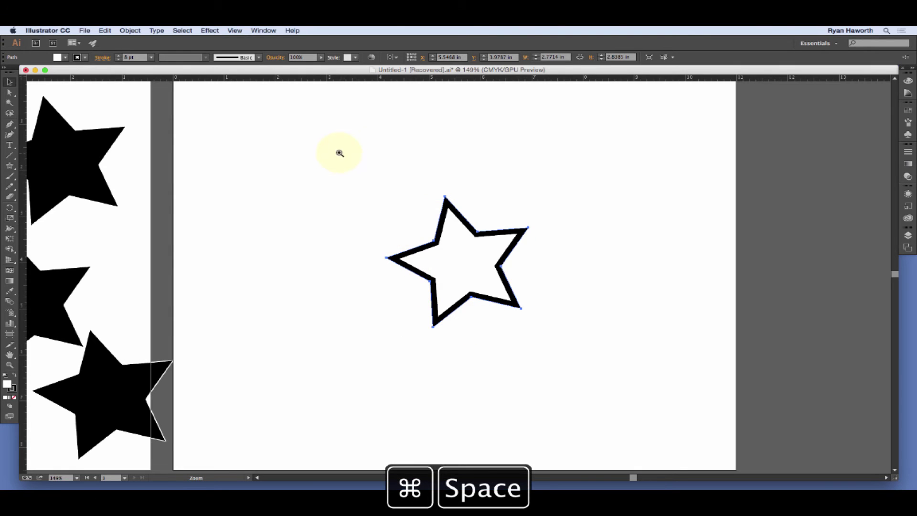
pyautogui.moveTo(340, 151); pyautogui.dragTo(453, 227)
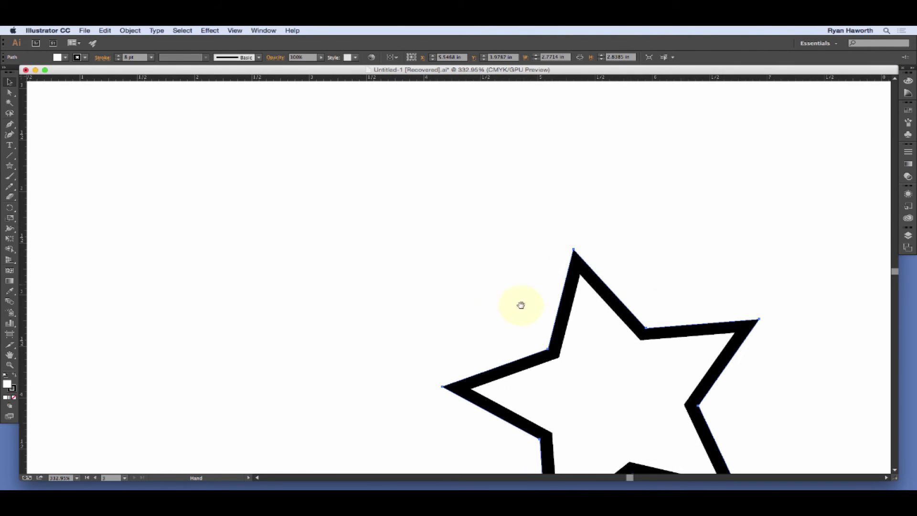
pyautogui.moveTo(557, 348); pyautogui.dragTo(415, 244)
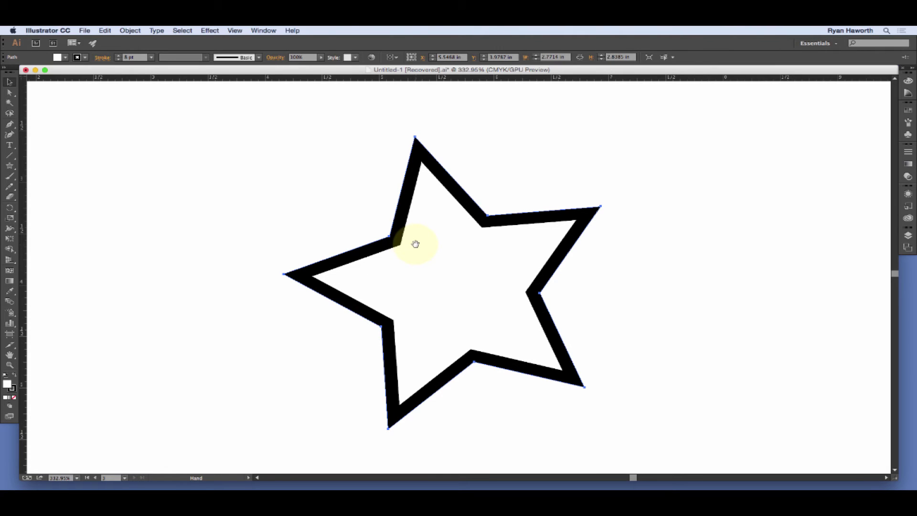
pyautogui.press('v')
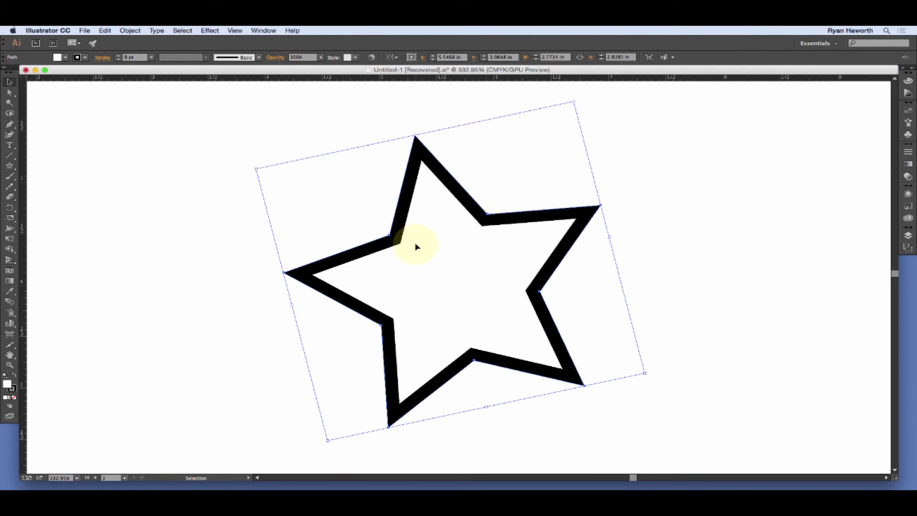
pyautogui.press('Left')
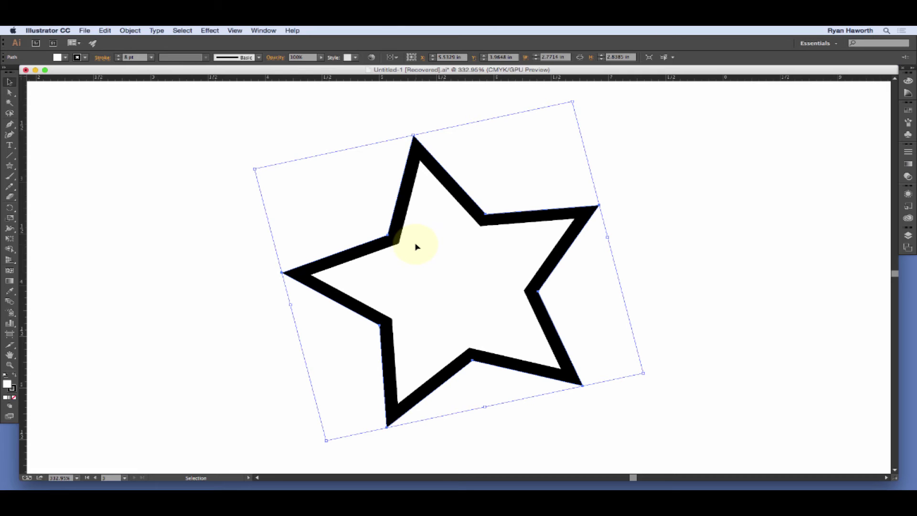
pyautogui.press('Left')
pyautogui.press('Down')
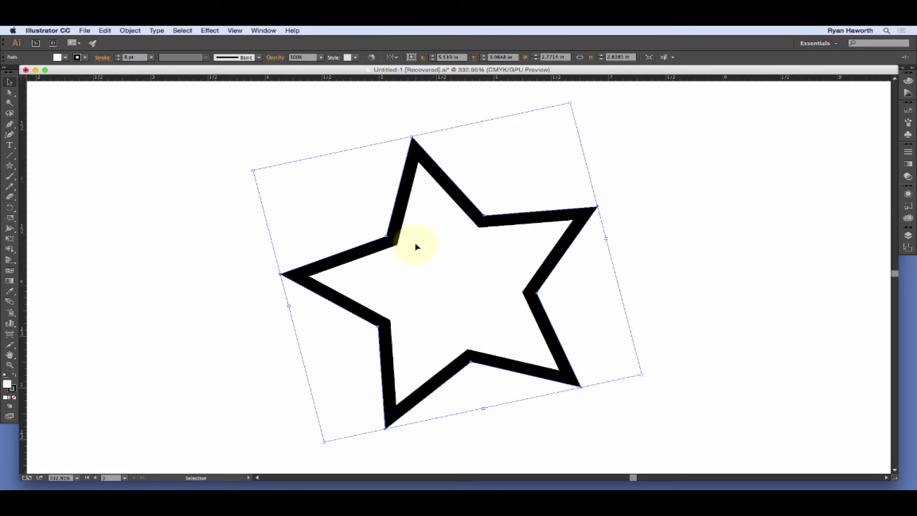
pyautogui.press('Right')
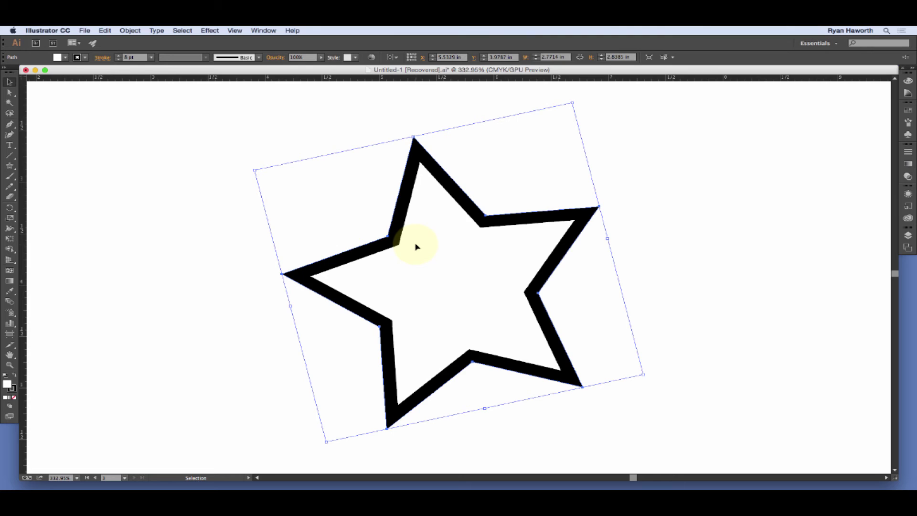
# Nudge the outlined star in larger ten-times increments: one right, four up, three right and one back left.
pyautogui.press('shift')
pyautogui.hotkey('shift', 'Right')
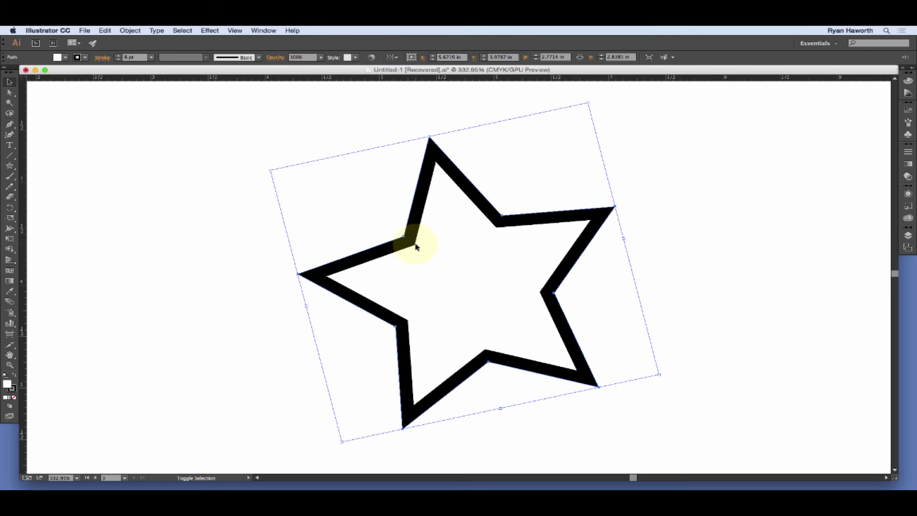
pyautogui.hotkey('shift', 'Up')
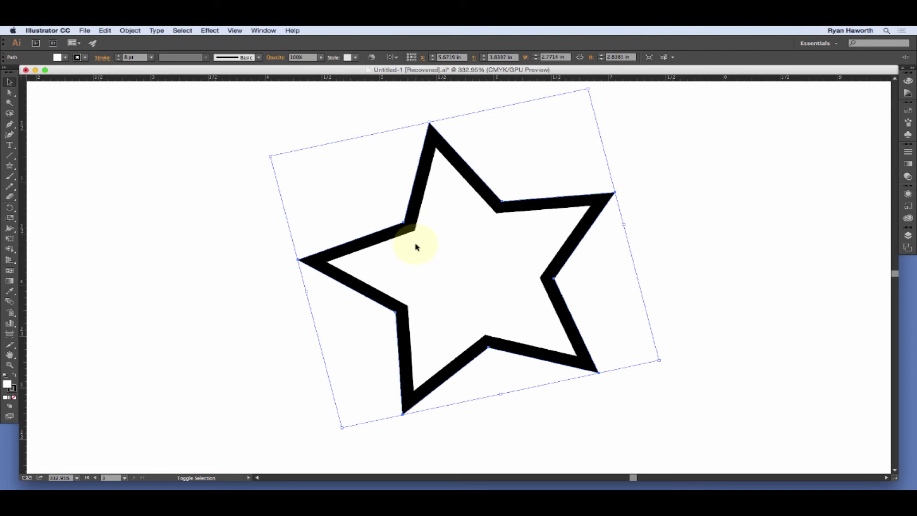
pyautogui.hotkey('shift', 'Up')
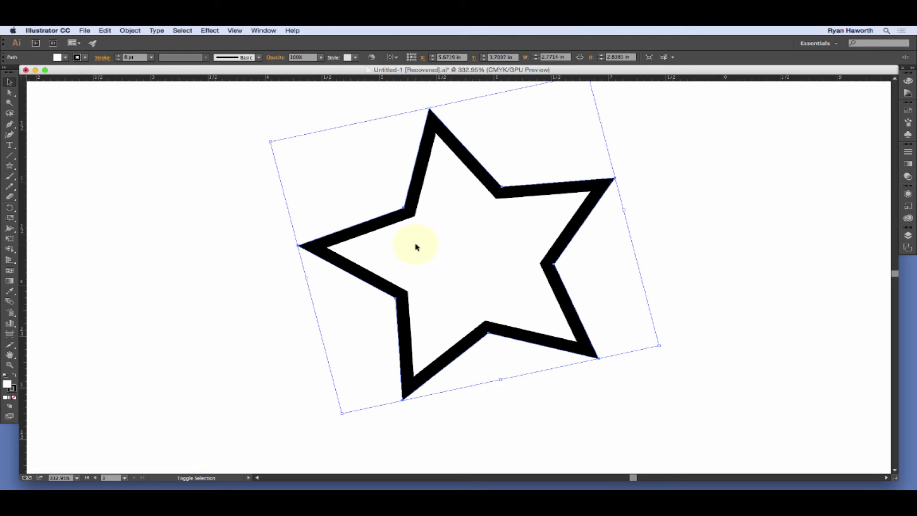
pyautogui.hotkey('shift', 'Up')
pyautogui.hotkey('shift', 'Up')
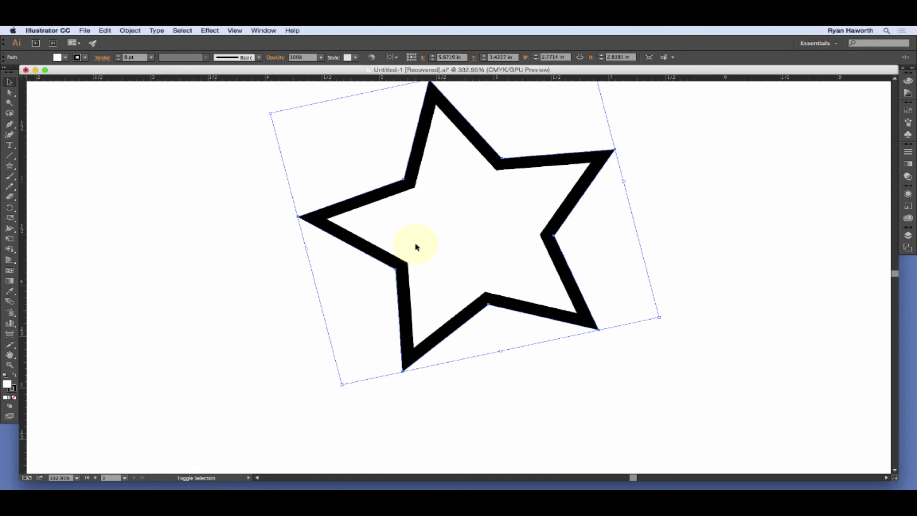
pyautogui.hotkey('shift', 'Right')
pyautogui.hotkey('shift', 'Right')
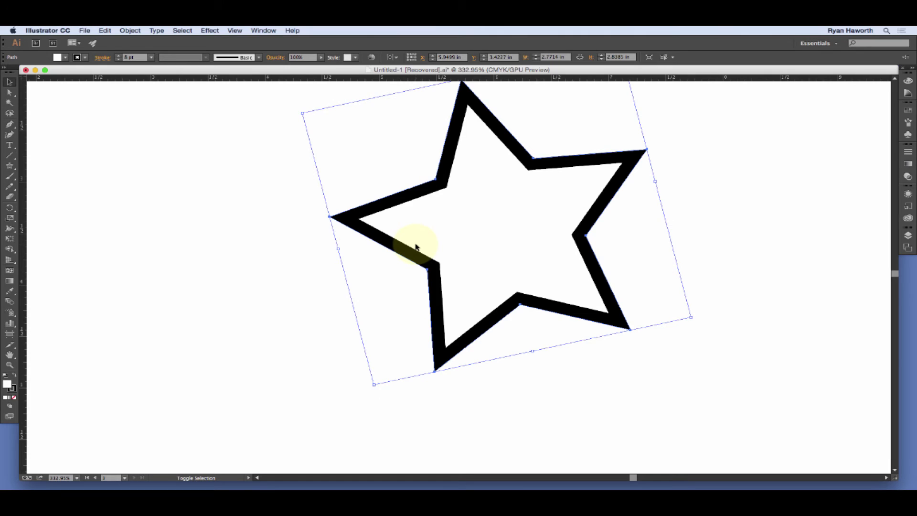
pyautogui.hotkey('shift', 'Right')
pyautogui.hotkey('shift', 'Left')
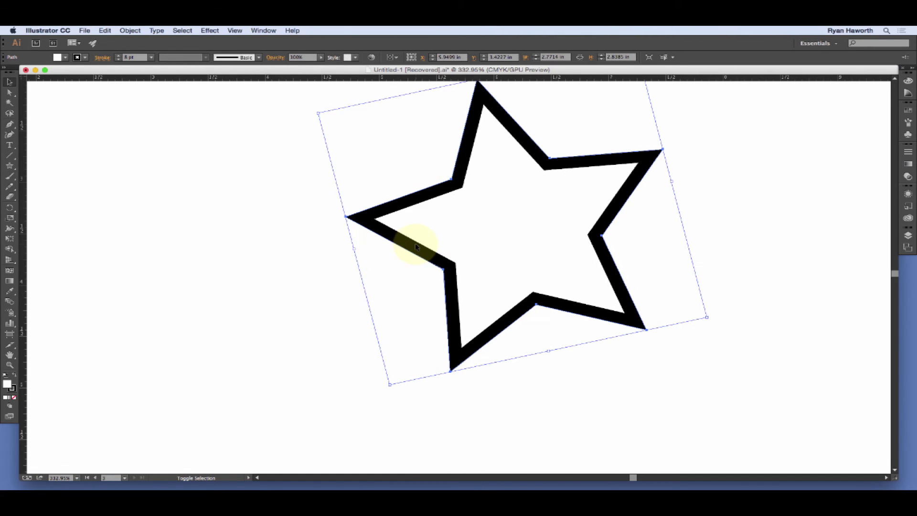
# Nudge the outlined star repeatedly down and to the right in larger ten-times increments.
pyautogui.hotkey('shift', 'Down')
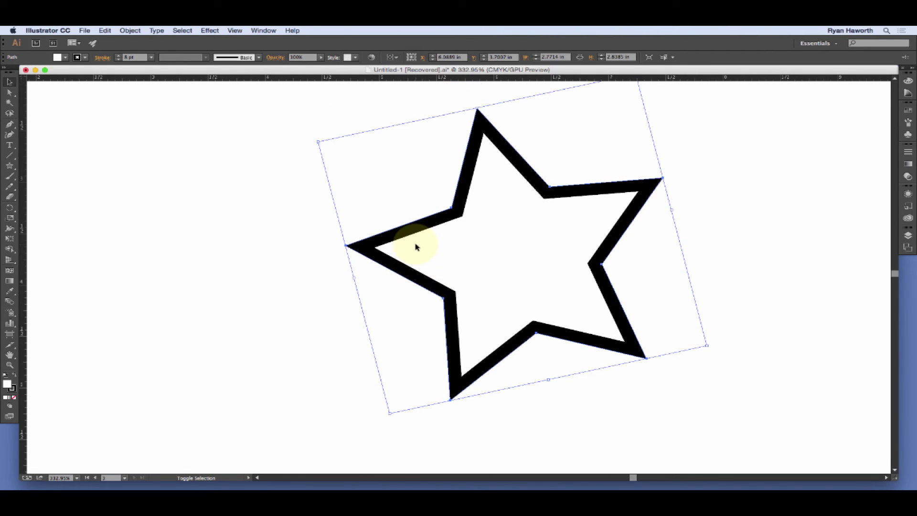
pyautogui.hotkey('shift', 'Right')
pyautogui.hotkey('shift', 'Down')
pyautogui.hotkey('shift', 'Right')
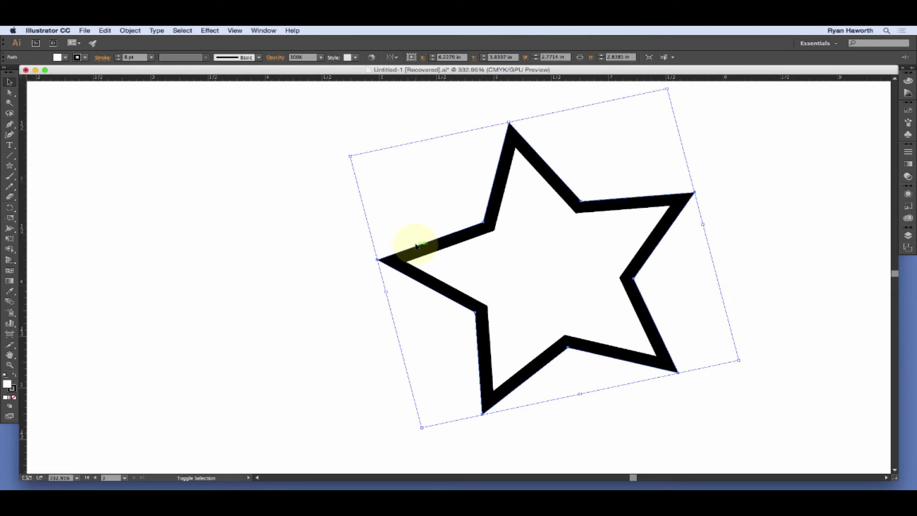
pyautogui.hotkey('shift', 'Right')
pyautogui.hotkey('shift', 'Right')
pyautogui.hotkey('shift', 'Down')
pyautogui.hotkey('shift', 'Down')
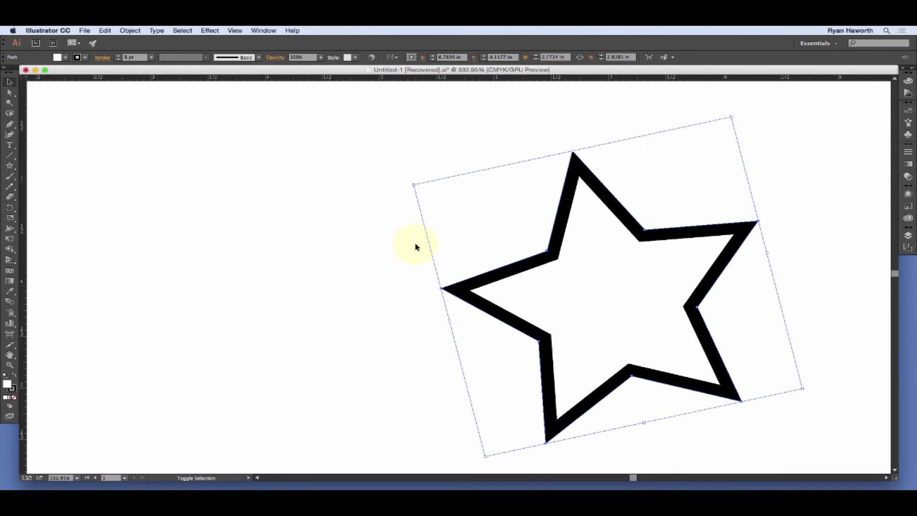
pyautogui.hotkey('shift', 'Down')
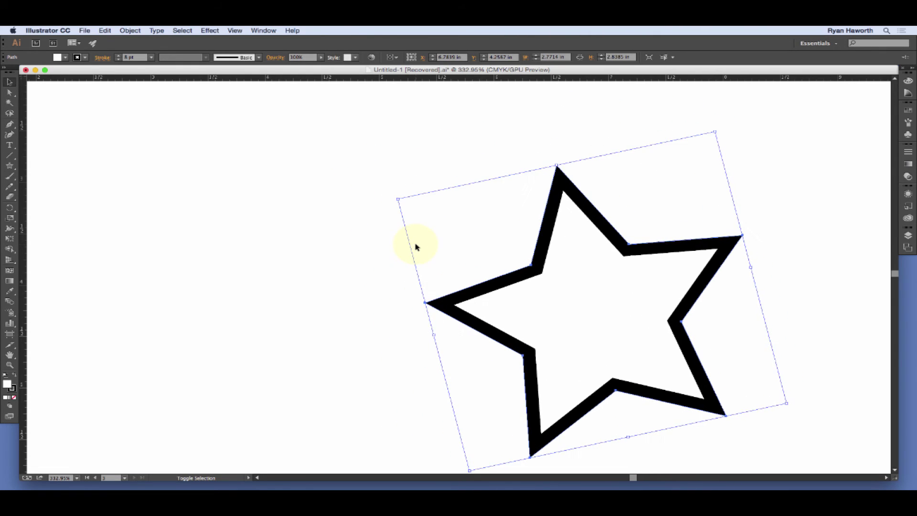
pyautogui.hotkey('shift', 'Up')
pyautogui.hotkey('shift', 'Down')
pyautogui.hotkey('shift', 'Up')
pyautogui.hotkey('shift', 'Right')
pyautogui.hotkey('shift', 'Right')
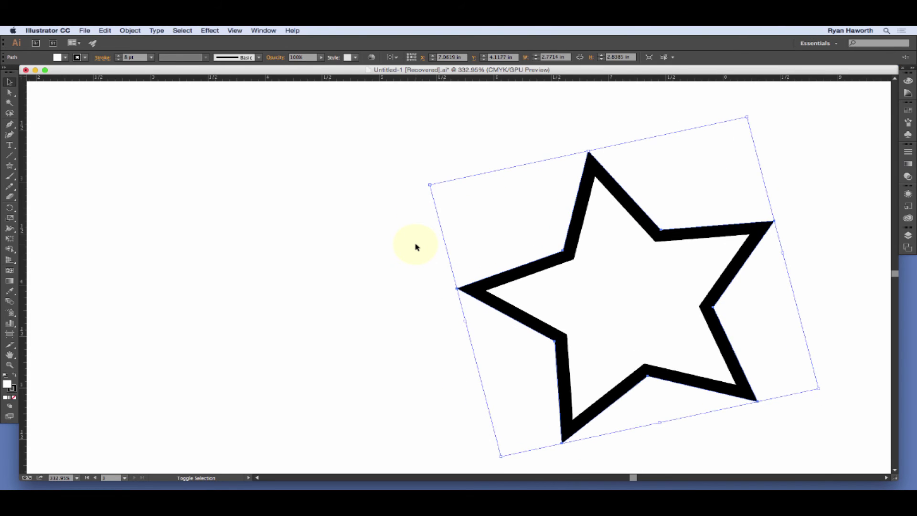
pyautogui.hotkey('shift', 'Down')
pyautogui.hotkey('shift', 'Right')
pyautogui.hotkey('shift', 'Right')
pyautogui.hotkey('shift', 'Down')
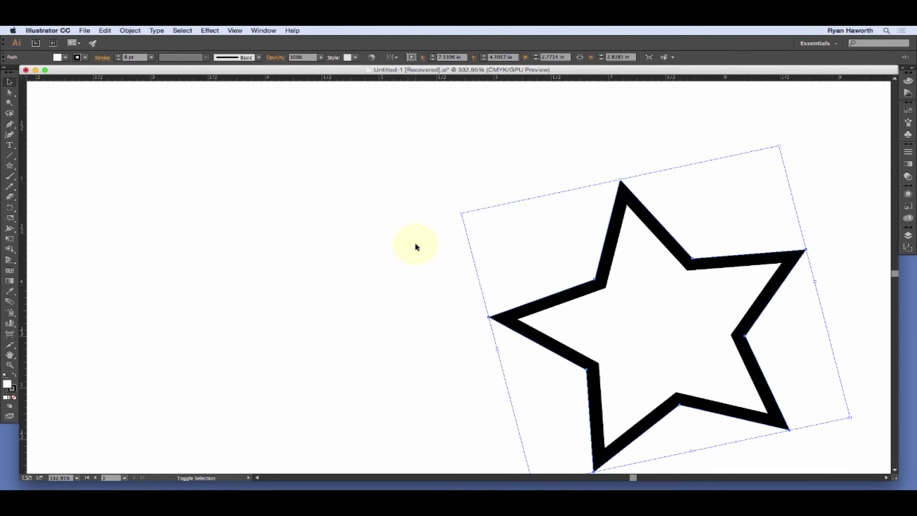
pyautogui.hotkey('shift', 'Right')
pyautogui.hotkey('shift', 'Down')
pyautogui.hotkey('shift', 'Down')
pyautogui.hotkey('shift', 'Right')
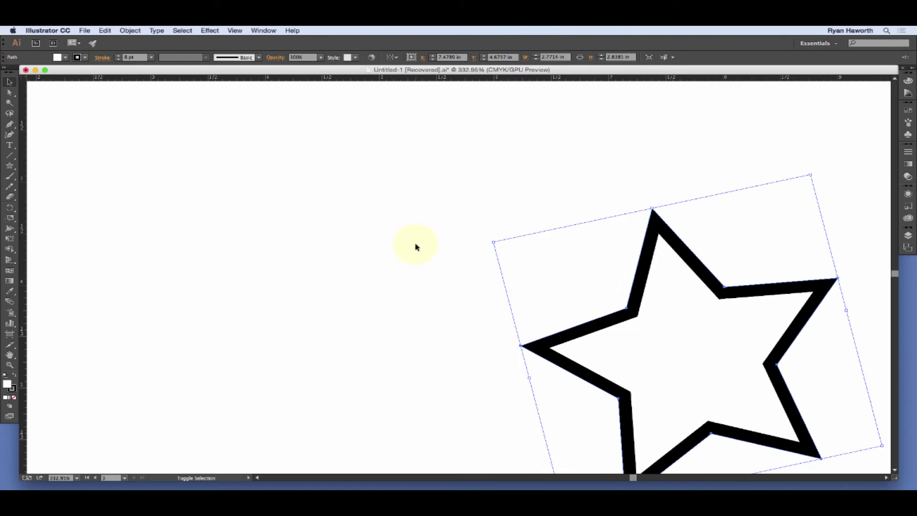
pyautogui.hotkey('shift', 'Right')
pyautogui.hotkey('shift', 'Down')
pyautogui.hotkey('shift', 'Up')
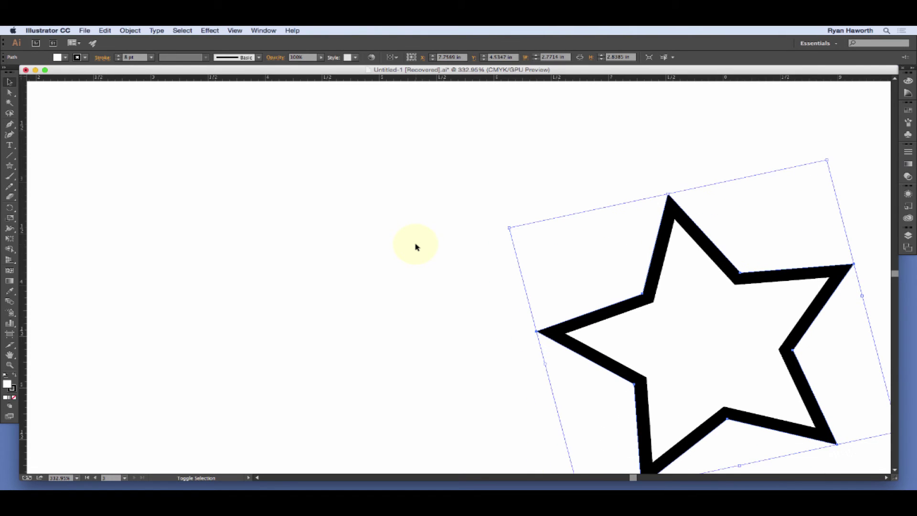
# Nudge the outlined star back up and to the left in ten-times increments, close to its earlier place.
pyautogui.hotkey('shift', 'Up')
pyautogui.hotkey('shift', 'Up')
pyautogui.hotkey('shift', 'Left')
pyautogui.hotkey('shift', 'Left')
pyautogui.hotkey('shift', 'Left')
pyautogui.hotkey('shift', 'Left')
pyautogui.hotkey('shift', 'Left')
pyautogui.hotkey('shift', 'Left')
pyautogui.hotkey('shift', 'Left')
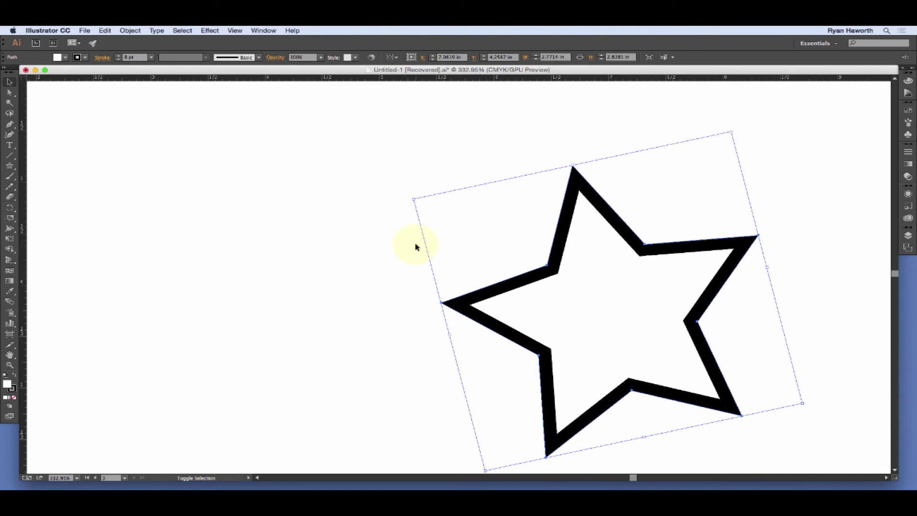
pyautogui.hotkey('shift', 'Left')
pyautogui.hotkey('shift', 'Left')
pyautogui.hotkey('shift', 'Up')
pyautogui.hotkey('shift', 'Up')
pyautogui.hotkey('shift', 'Up')
pyautogui.hotkey('shift', 'Up')
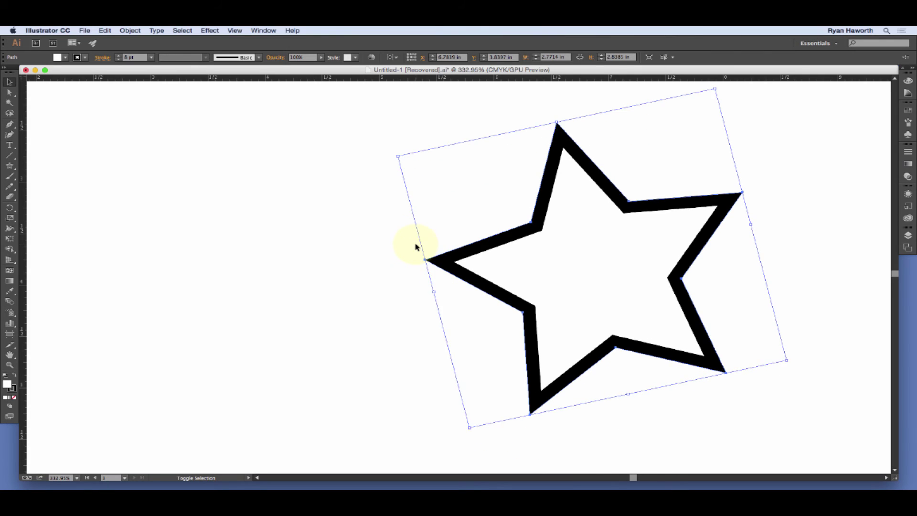
pyautogui.hotkey('shift', 'Left')
pyautogui.hotkey('shift', 'Up')
pyautogui.hotkey('shift', 'Left')
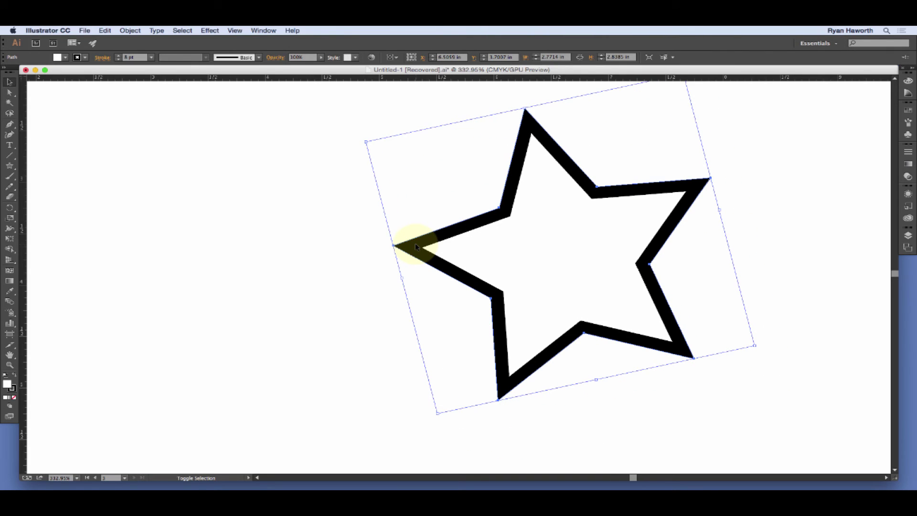
pyautogui.hotkey('shift', 'Left')
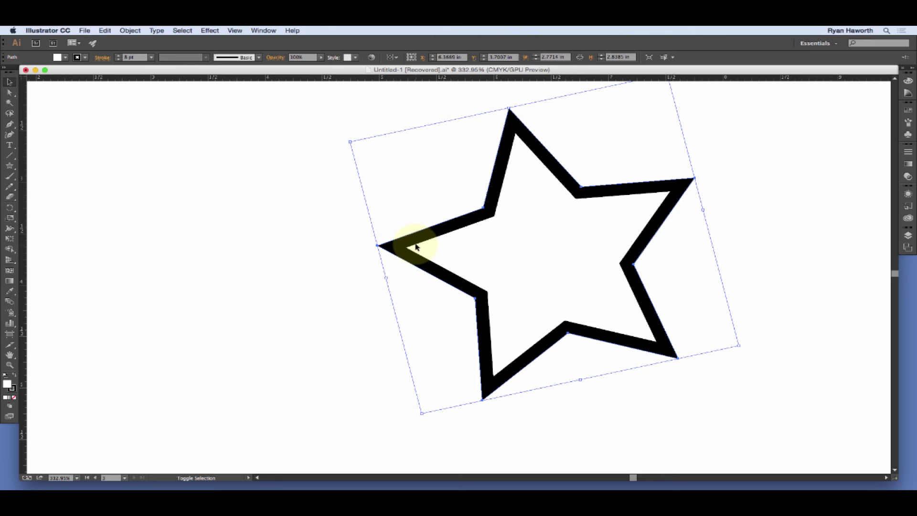
pyautogui.hotkey('shift', 'Left')
pyautogui.hotkey('shift', 'Up')
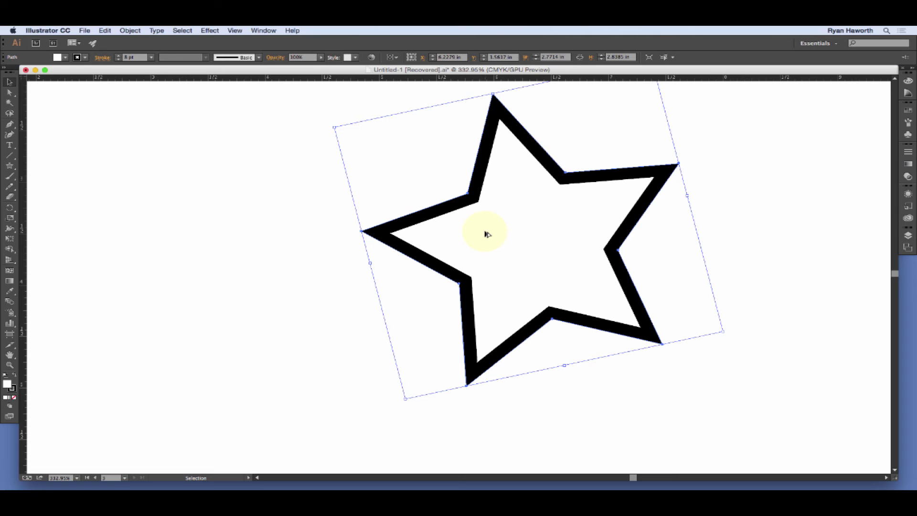
# Duplicate the outlined star five times to the left, offsetting each copy by one small nudge increment.
pyautogui.hotkey('alt', 'Left')
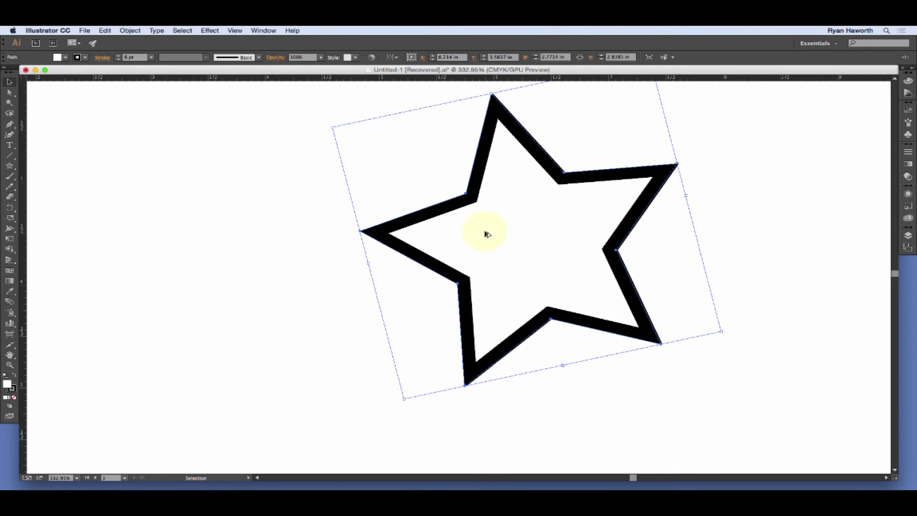
pyautogui.hotkey('alt', 'Left')
pyautogui.hotkey('alt', 'Left')
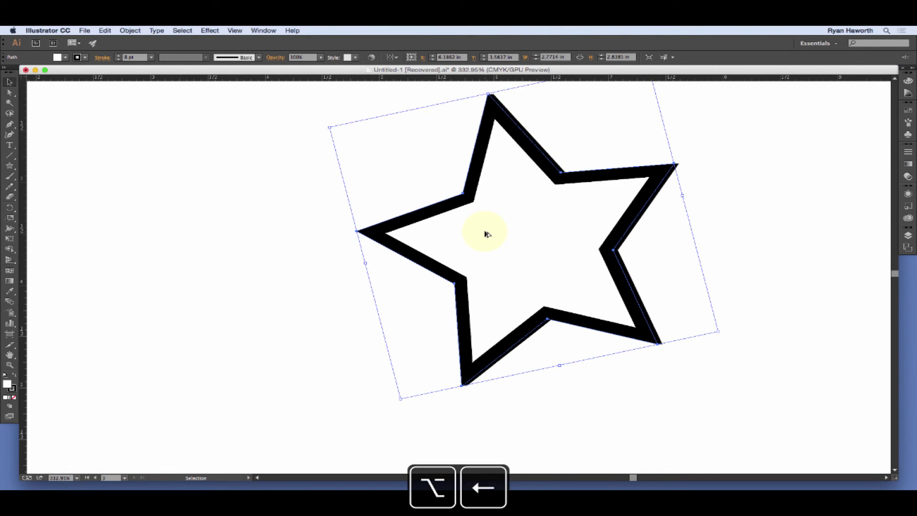
pyautogui.hotkey('alt', 'Left')
pyautogui.hotkey('alt', 'Left')
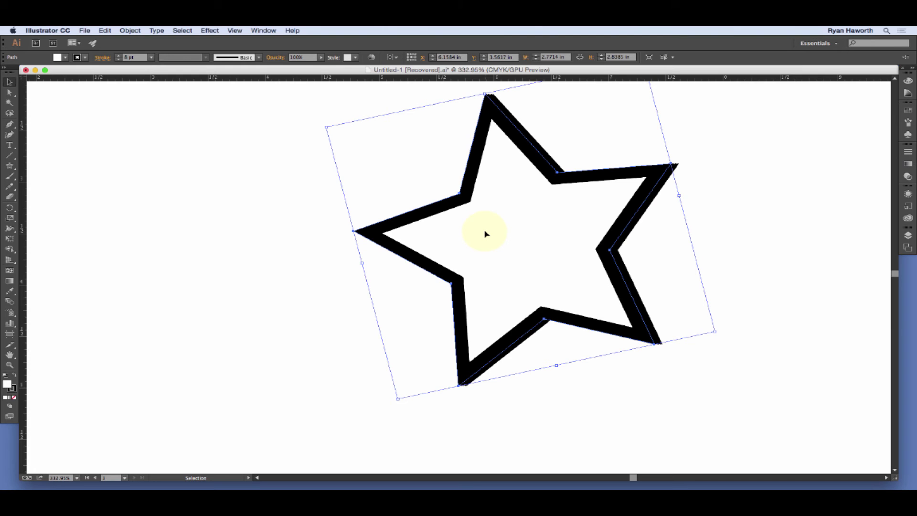
# Nudge the topmost star copy left in small increments to pull it clear of the stacked copies behind it.
pyautogui.press('Left')
pyautogui.press('Left')
pyautogui.press('Left')
pyautogui.press('Left')
pyautogui.press('Left')
pyautogui.press('Left')
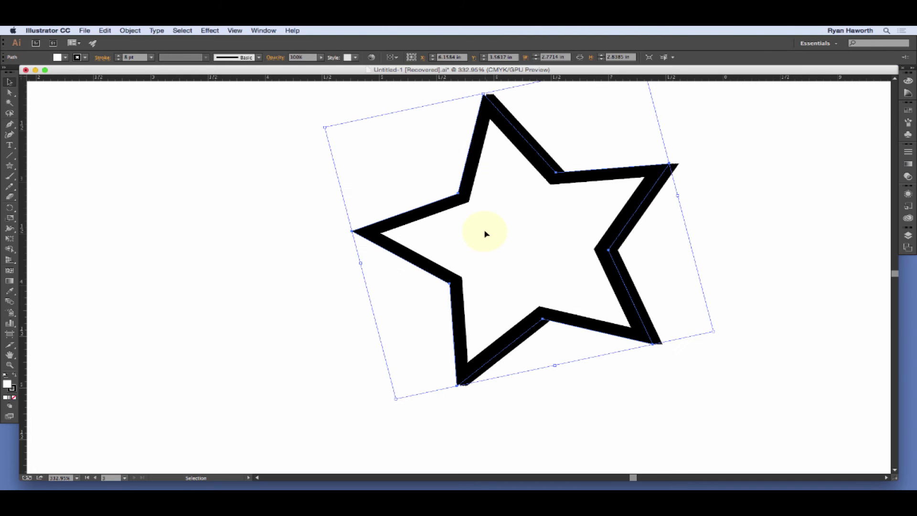
pyautogui.press('Left')
pyautogui.press('Left')
pyautogui.press('Left')
pyautogui.press('Left')
pyautogui.press('Left')
pyautogui.press('Left')
pyautogui.press('Left')
pyautogui.press('Left')
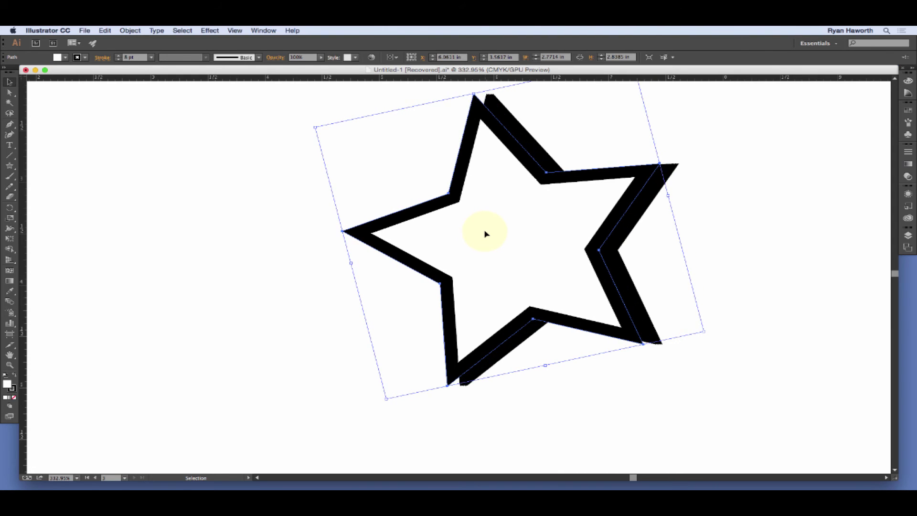
pyautogui.press('Left')
pyautogui.press('Left')
pyautogui.press('Left')
pyautogui.press('Left')
pyautogui.press('Left')
pyautogui.press('Left')
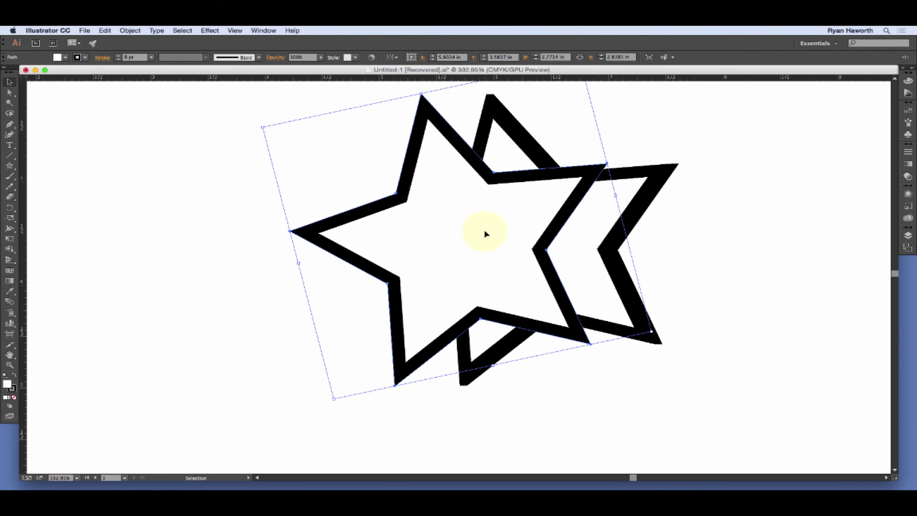
# Nudge the separated star copy right in small increments until it sits back on the stack of copies.
pyautogui.press('Right')
pyautogui.press('Right')
pyautogui.press('Right')
pyautogui.press('Right')
pyautogui.press('Right')
pyautogui.press('Right')
pyautogui.press('Right')
pyautogui.press('Right')
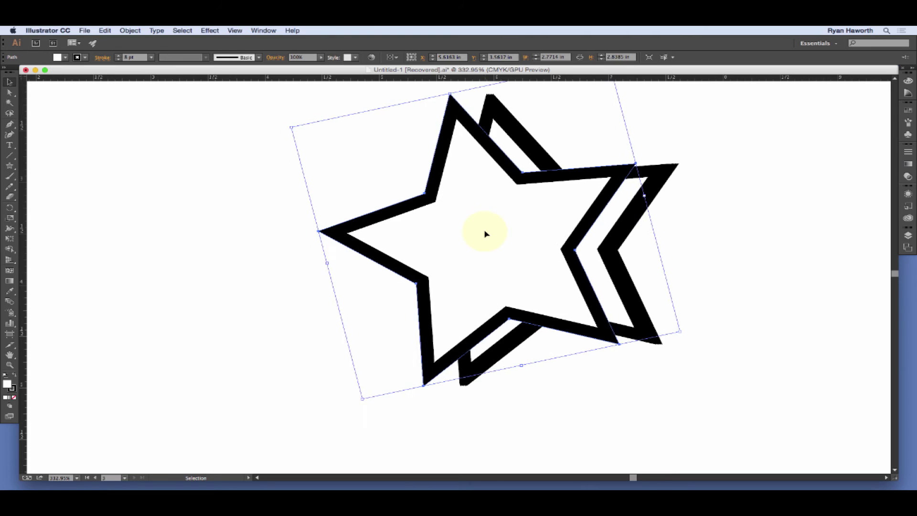
pyautogui.press('Right')
pyautogui.press('Right')
pyautogui.press('Right')
pyautogui.press('Right')
pyautogui.press('Right')
pyautogui.press('Right')
pyautogui.press('Right')
pyautogui.press('Right')
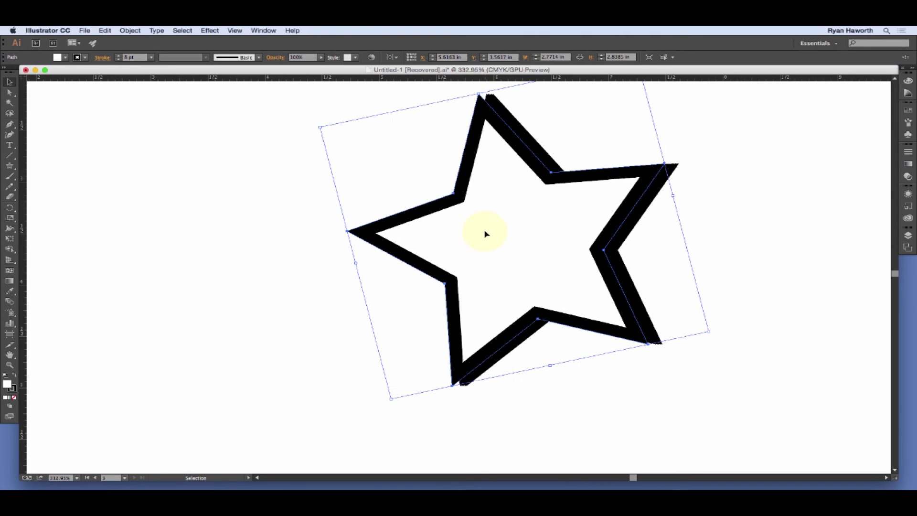
pyautogui.press('Right')
pyautogui.press('Right')
pyautogui.press('Right')
pyautogui.press('Right')
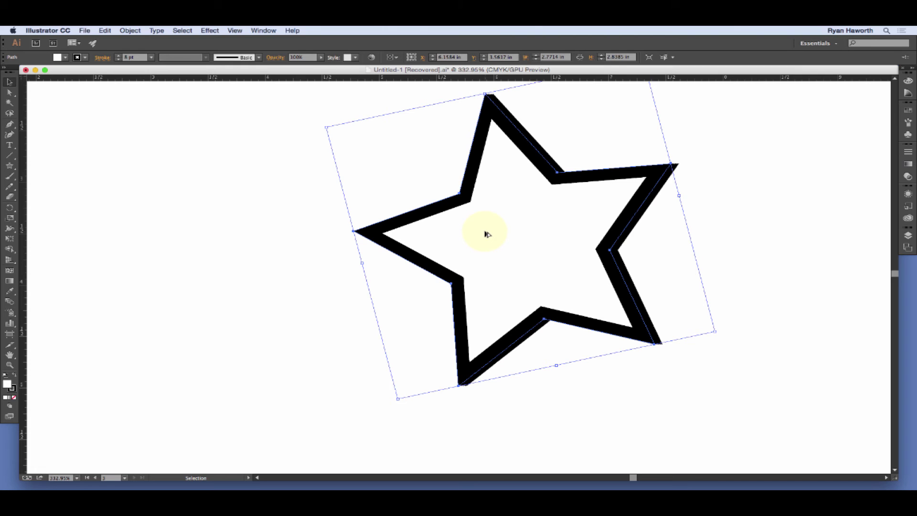
# Duplicate the selected star five times downward, offsetting each copy by one small nudge increment.
pyautogui.hotkey('alt', 'Down')
pyautogui.hotkey('alt', 'Down')
pyautogui.hotkey('alt', 'Down')
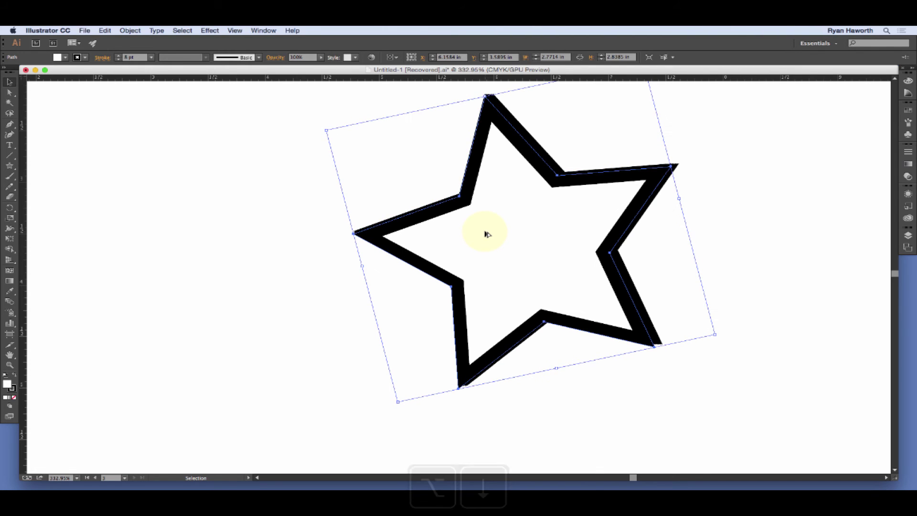
pyautogui.hotkey('alt', 'Down')
pyautogui.hotkey('alt', 'Down')
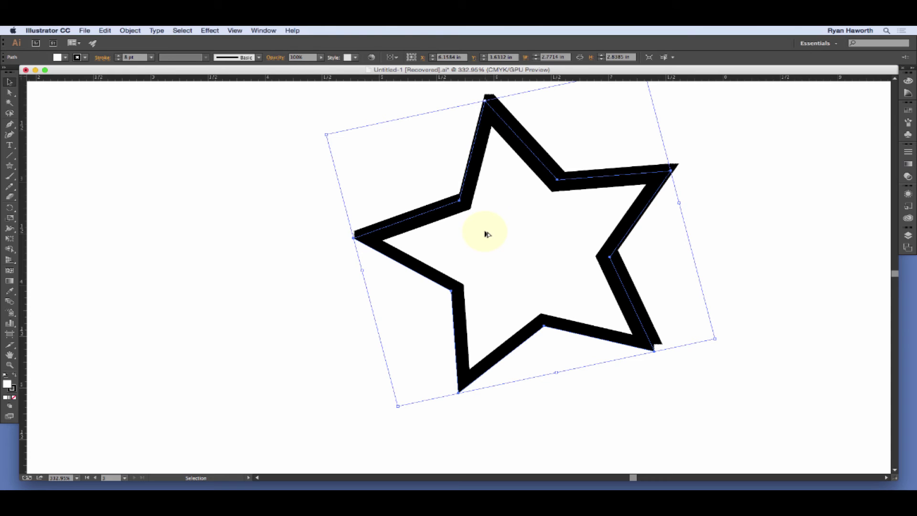
# Duplicate the selected star nine times to the left, offsetting each copy by a ten-times nudge increment.
pyautogui.press('shift')
pyautogui.hotkey('alt', 'shift', 'Left')
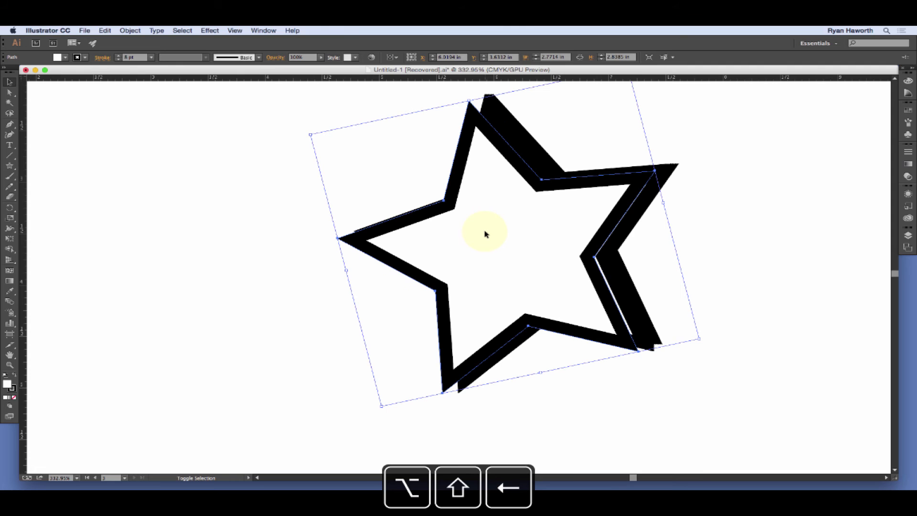
pyautogui.hotkey('alt', 'shift', 'Left')
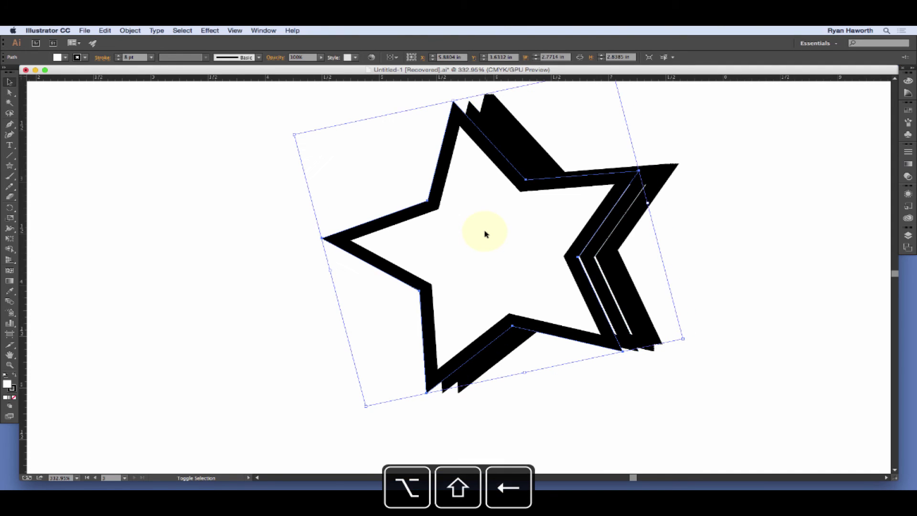
pyautogui.hotkey('alt', 'shift', 'Left')
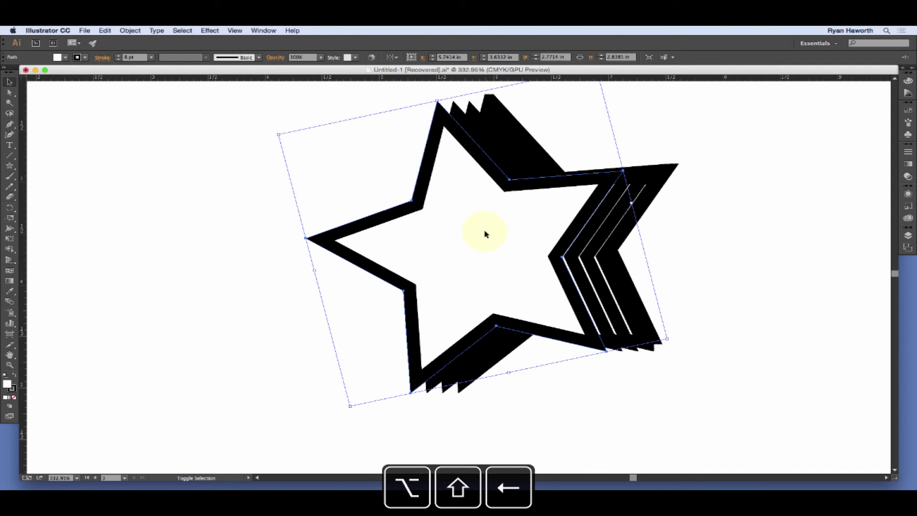
pyautogui.hotkey('alt', 'shift', 'Left')
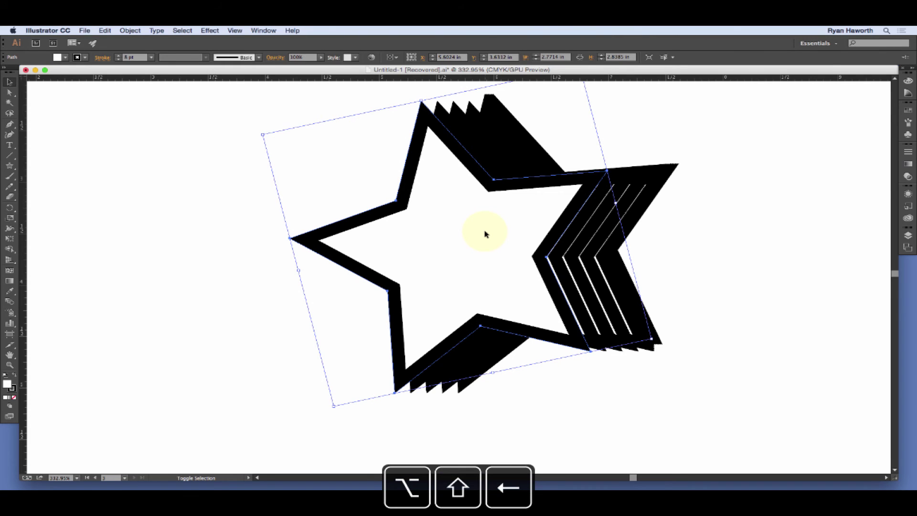
pyautogui.hotkey('alt', 'shift', 'Left')
pyautogui.hotkey('alt', 'shift', 'Left')
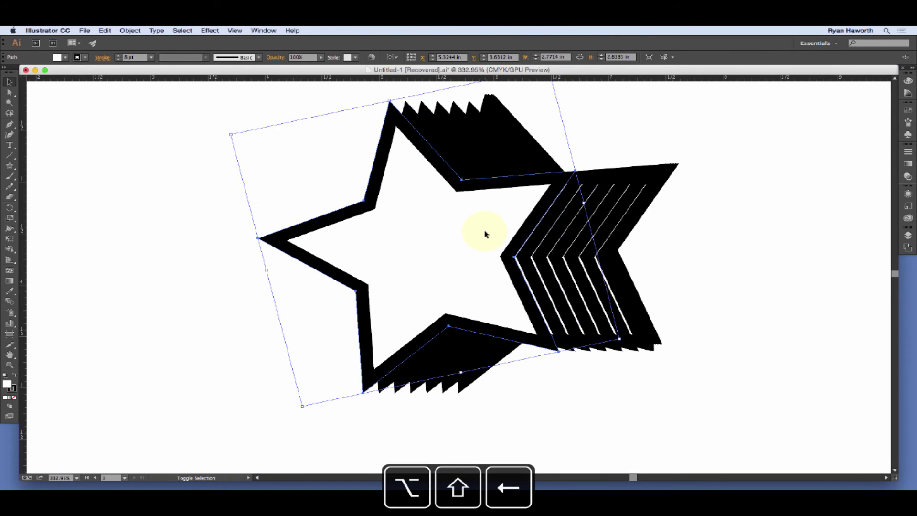
pyautogui.hotkey('alt', 'shift', 'Left')
pyautogui.hotkey('alt', 'shift', 'Left')
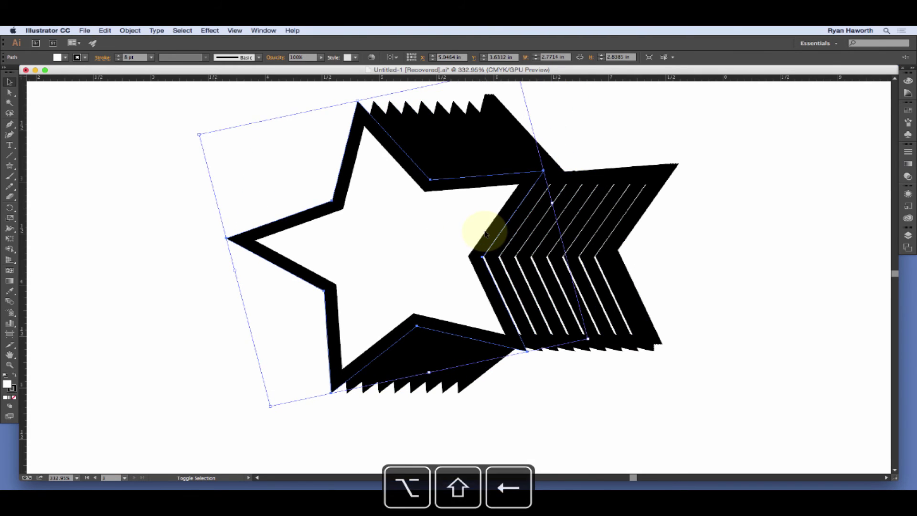
pyautogui.hotkey('alt', 'shift', 'Left')
# Duplicate the selected star four times downward, offsetting each copy by a ten-times nudge increment.
pyautogui.hotkey('alt', 'shift', 'Down')
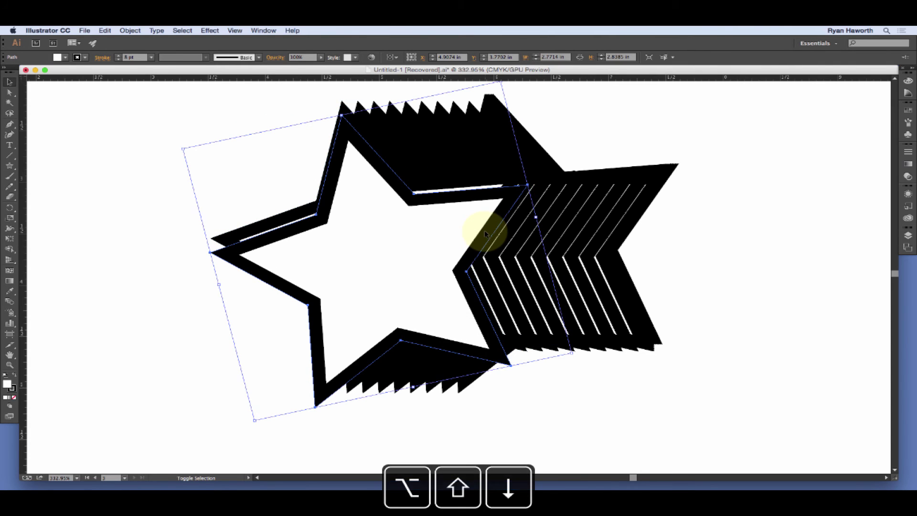
pyautogui.hotkey('alt', 'shift', 'Down')
pyautogui.hotkey('alt', 'shift', 'Down')
pyautogui.hotkey('alt', 'shift', 'Down')
# Duplicate the selected star repeatedly to the right in ten-times nudge increments, forming a long horizontal row of overlapping copies.
pyautogui.hotkey('alt', 'shift', 'Right')
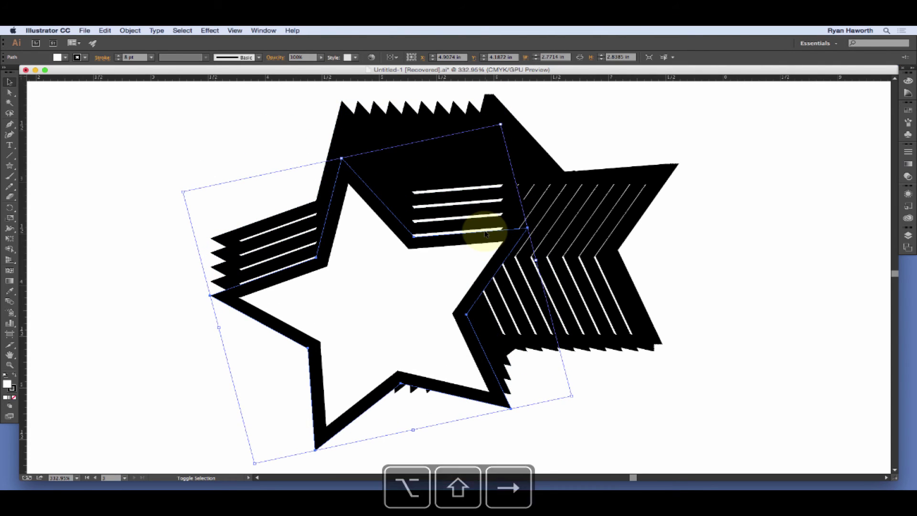
pyautogui.hotkey('alt', 'shift', 'Right')
pyautogui.hotkey('alt', 'shift', 'Right')
pyautogui.hotkey('alt', 'shift', 'Right')
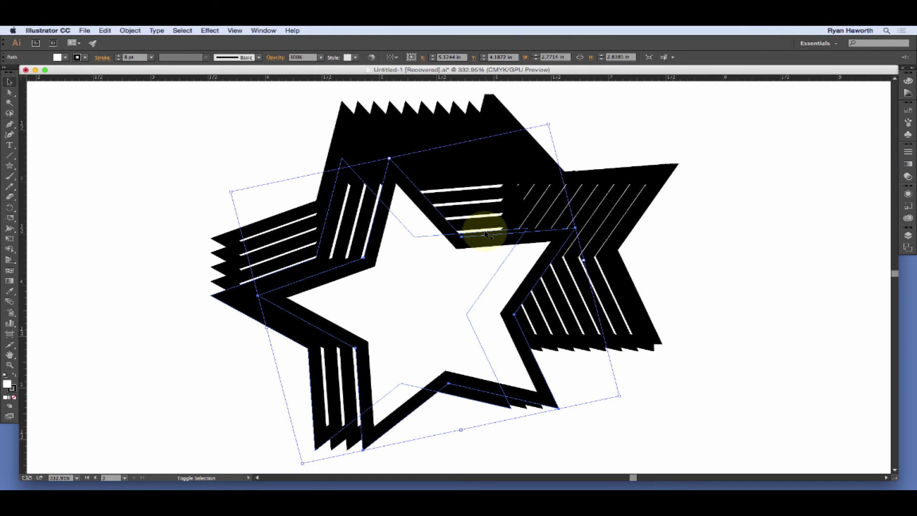
pyautogui.hotkey('alt', 'shift', 'Right')
pyautogui.hotkey('alt', 'shift', 'Right')
pyautogui.hotkey('alt', 'shift', 'Right')
pyautogui.hotkey('alt', 'shift', 'Right')
pyautogui.hotkey('alt', 'shift', 'Right')
pyautogui.hotkey('alt', 'shift', 'Right')
pyautogui.hotkey('alt', 'shift', 'Right')
pyautogui.hotkey('alt', 'shift', 'Right')
pyautogui.hotkey('alt', 'shift', 'Right')
pyautogui.hotkey('alt', 'shift', 'Right')
pyautogui.hotkey('alt', 'shift', 'Right')
pyautogui.hotkey('alt', 'shift', 'Right')
pyautogui.hotkey('alt', 'shift', 'Right')
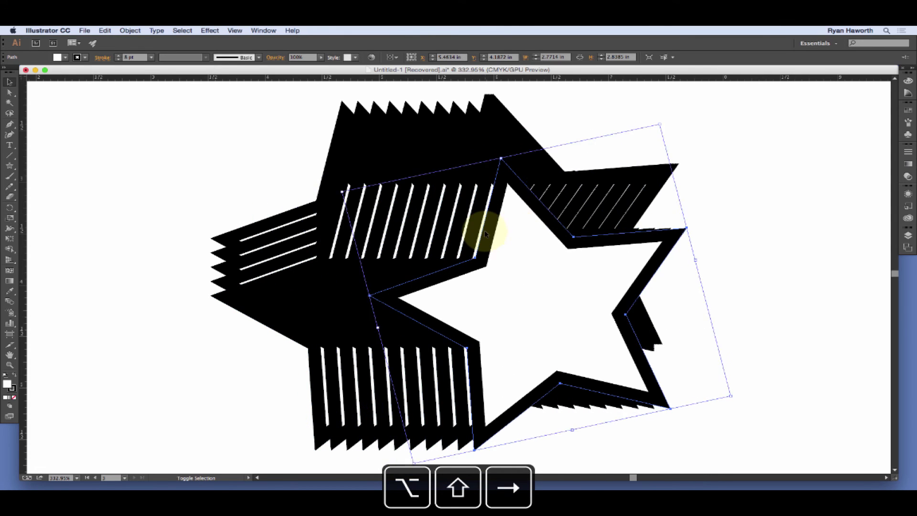
pyautogui.hotkey('alt', 'shift', 'Right')
pyautogui.hotkey('alt', 'shift', 'Right')
pyautogui.hotkey('alt', 'shift', 'Right')
pyautogui.hotkey('alt', 'shift', 'Right')
pyautogui.hotkey('alt', 'shift', 'Right')
pyautogui.hotkey('alt', 'shift', 'Right')
pyautogui.hotkey('alt', 'shift', 'Right')
pyautogui.hotkey('alt', 'shift', 'Right')
pyautogui.hotkey('alt', 'shift', 'Right')
pyautogui.hotkey('alt', 'shift', 'Right')
pyautogui.hotkey('alt', 'shift', 'Right')
pyautogui.hotkey('alt', 'shift', 'Right')
pyautogui.hotkey('alt', 'shift', 'Right')
pyautogui.hotkey('alt', 'shift', 'Right')
pyautogui.hotkey('alt', 'shift', 'Right')
pyautogui.hotkey('alt', 'shift', 'Right')
pyautogui.hotkey('alt', 'shift', 'Right')
pyautogui.hotkey('alt', 'shift', 'Right')
pyautogui.hotkey('alt', 'shift', 'Right')
pyautogui.hotkey('alt', 'shift', 'Right')
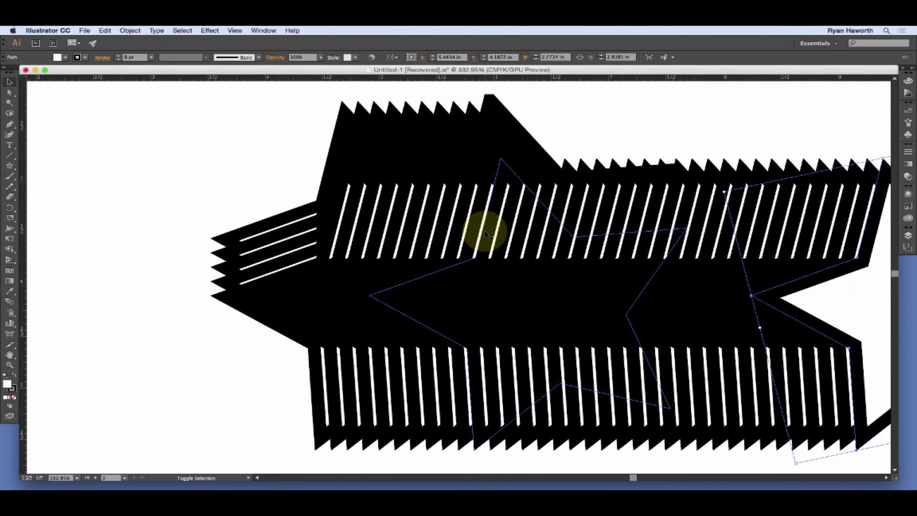
# Add three further copies of the star at the row's right end, offset by ten-times nudge increments.
pyautogui.hotkey('alt', 'shift', 'Right')
pyautogui.hotkey('alt', 'shift', 'Right')
pyautogui.hotkey('alt', 'shift', 'Right')
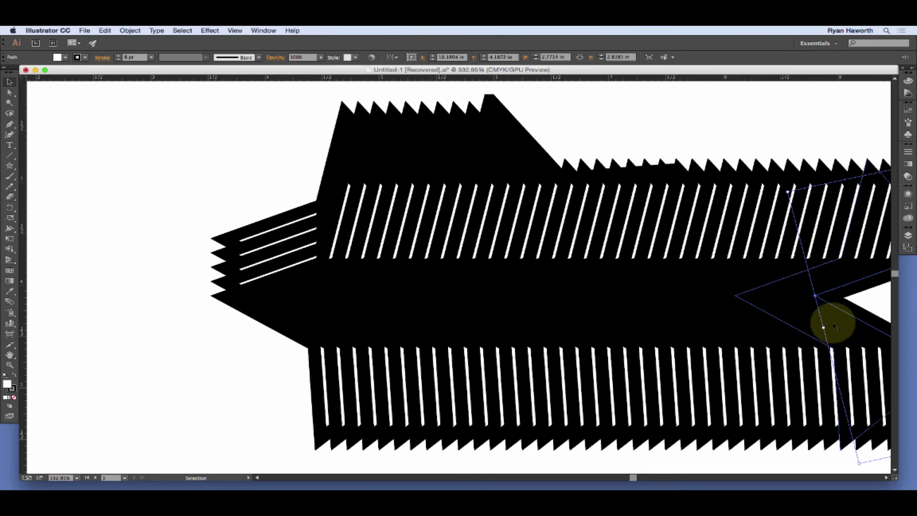
# Move one star from the row's right end to the lower left, delete all remaining overlapping copies and fit the artboard in view.
pyautogui.moveTo(832, 302); pyautogui.dragTo(151, 475)
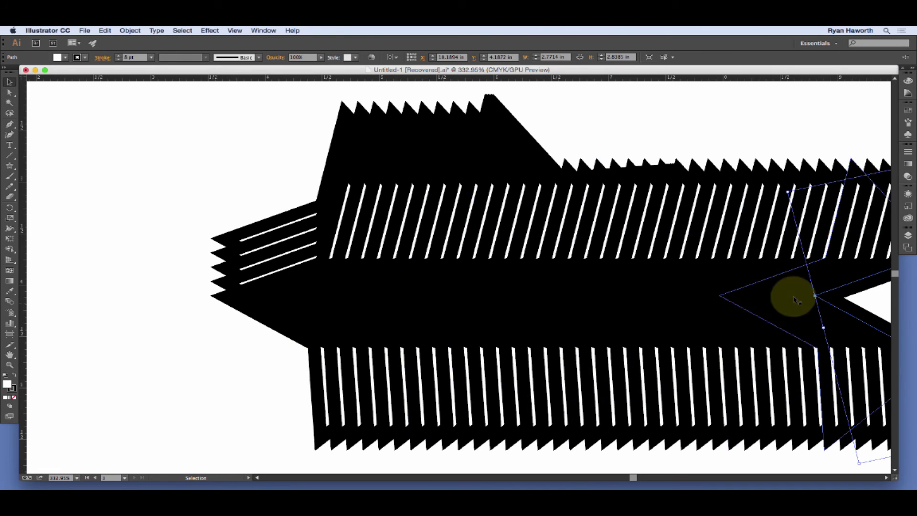
pyautogui.moveTo(815, 296); pyautogui.dragTo(159, 385)
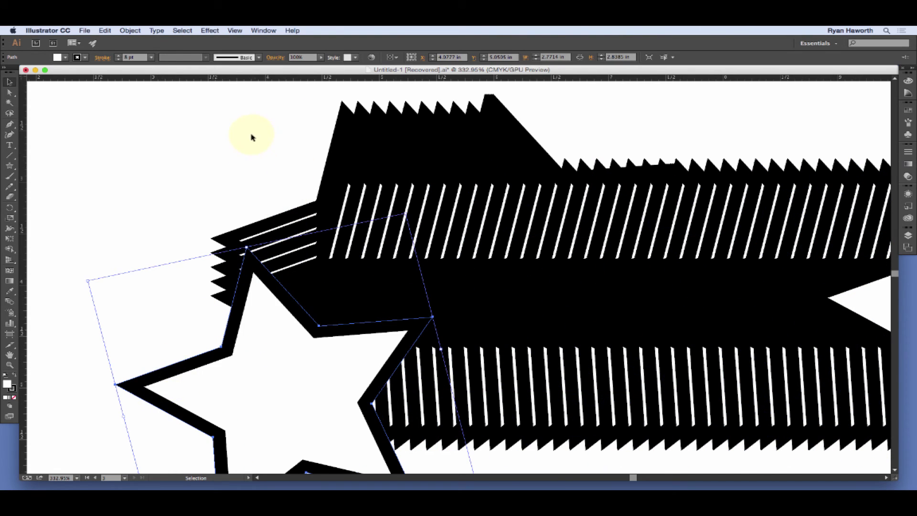
pyautogui.moveTo(251, 135); pyautogui.dragTo(876, 246)
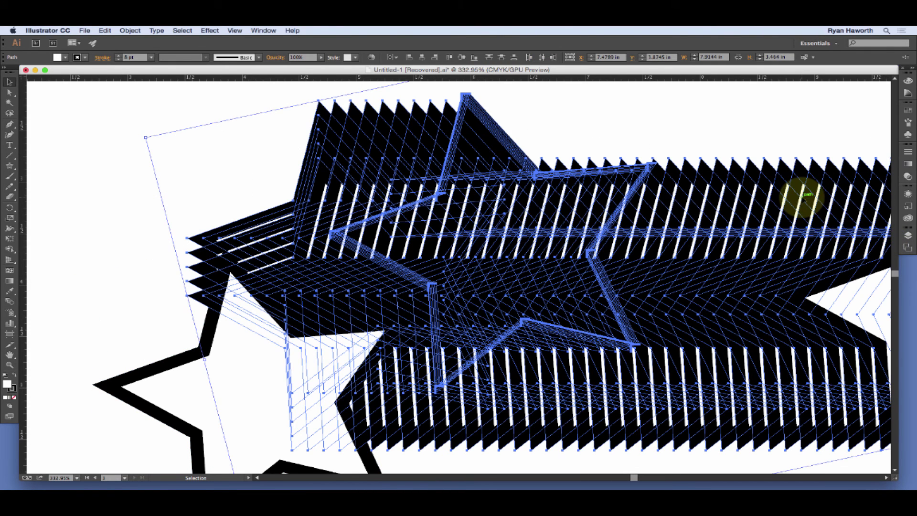
pyautogui.press('Delete')
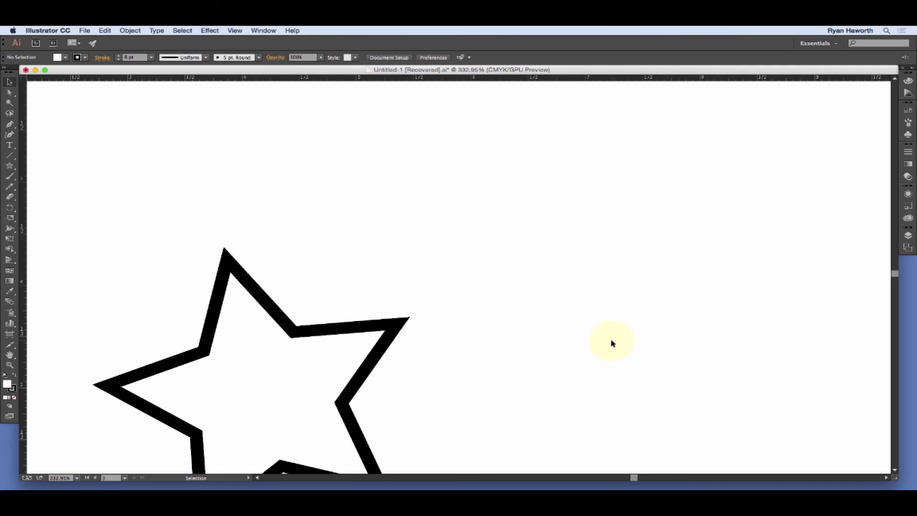
pyautogui.press('super+0')
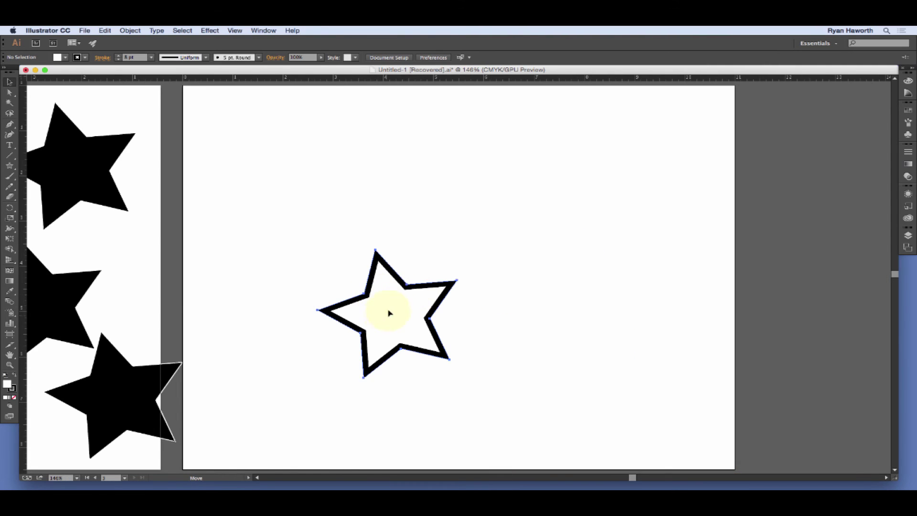
# Move the star to the artboard's upper middle and place one duplicate five ten-times nudge increments to its left.
pyautogui.moveTo(390, 320); pyautogui.dragTo(472, 261)
pyautogui.click(399, 330)
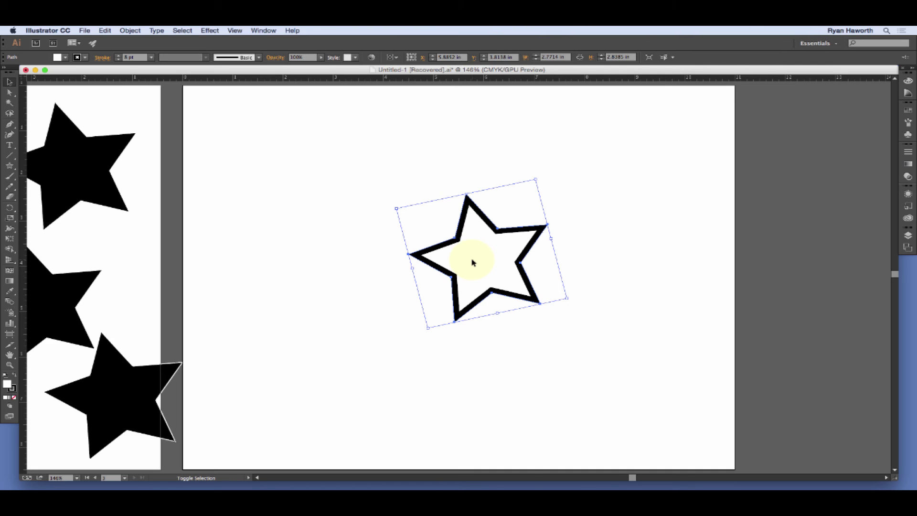
pyautogui.hotkey('alt', 'shift', 'Left')
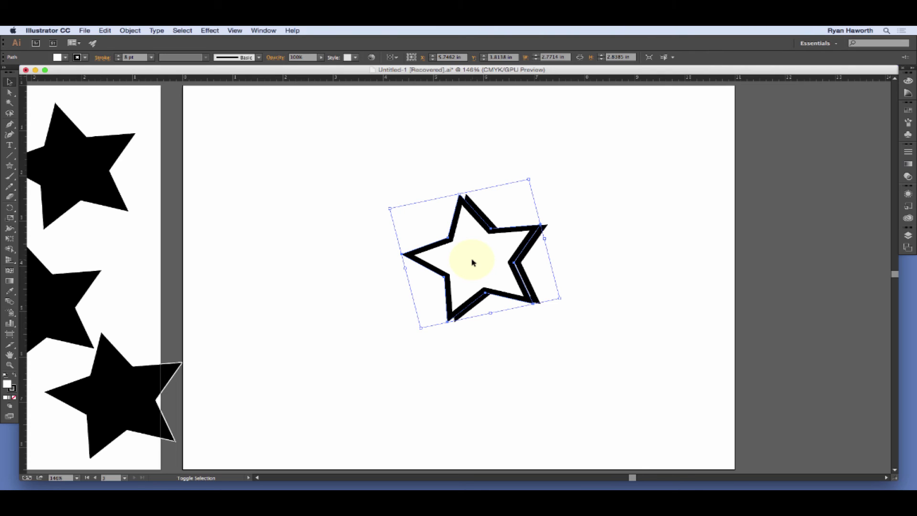
pyautogui.hotkey('shift', 'Left')
pyautogui.hotkey('shift', 'Left')
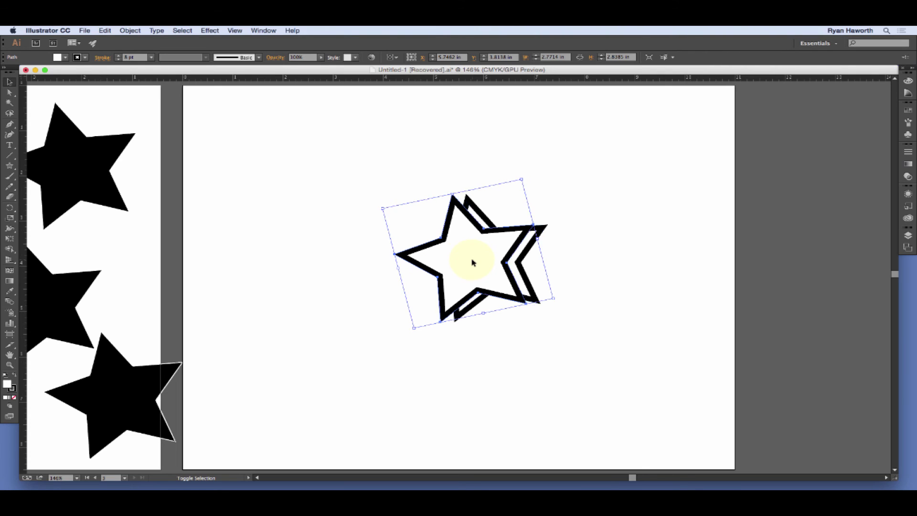
pyautogui.hotkey('shift', 'Left')
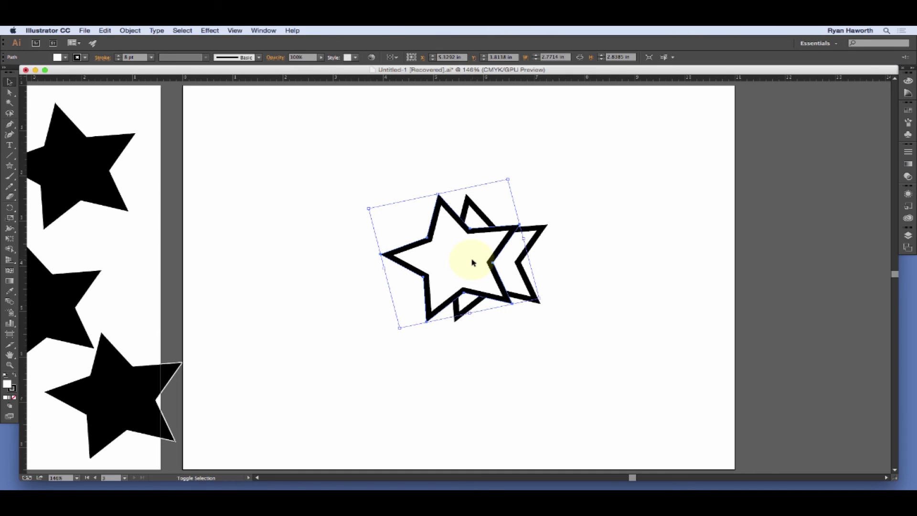
pyautogui.hotkey('shift', 'Left')
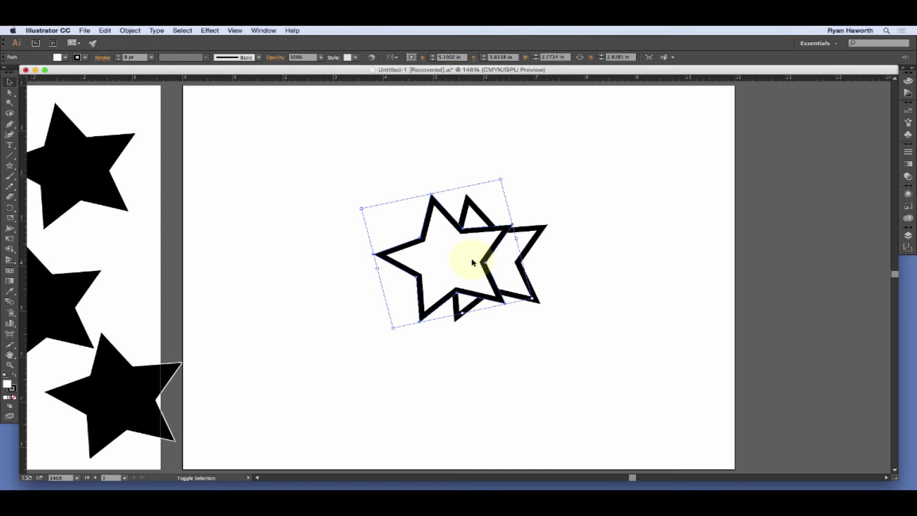
# Duplicate the shifted star five times to the left, offsetting each copy by a ten-times nudge increment.
pyautogui.hotkey('alt', 'shift', 'Left')
pyautogui.hotkey('alt', 'shift', 'Left')
pyautogui.hotkey('alt', 'shift', 'Left')
pyautogui.hotkey('alt', 'shift', 'Left')
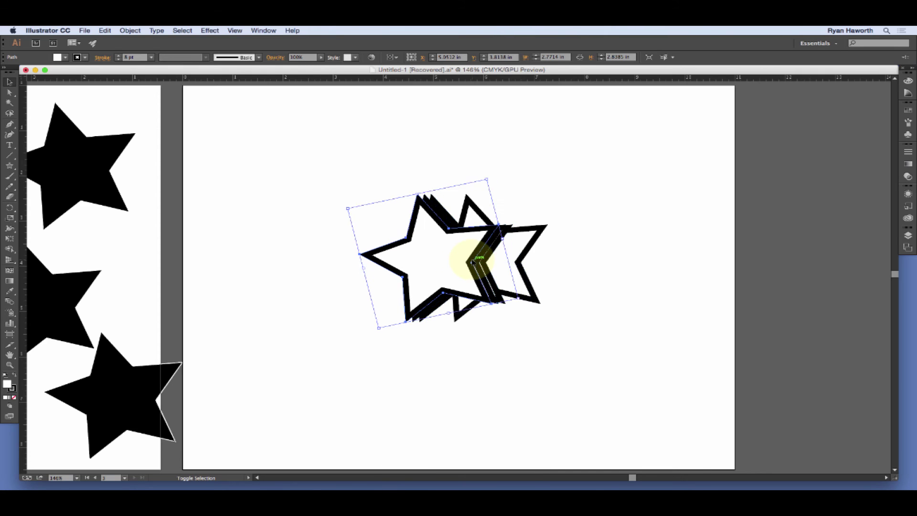
pyautogui.hotkey('alt', 'shift', 'Left')
pyautogui.hotkey('alt', 'shift', 'Left')
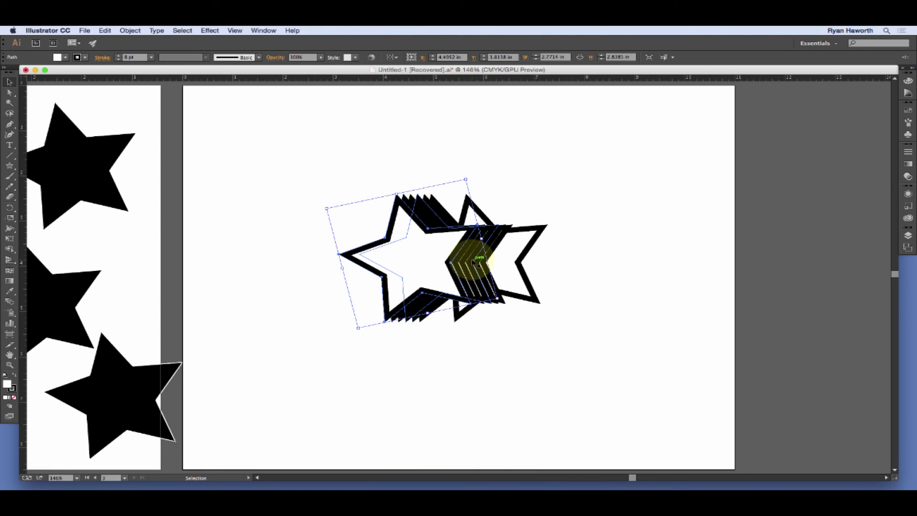
pyautogui.hotkey('alt', 'Left')
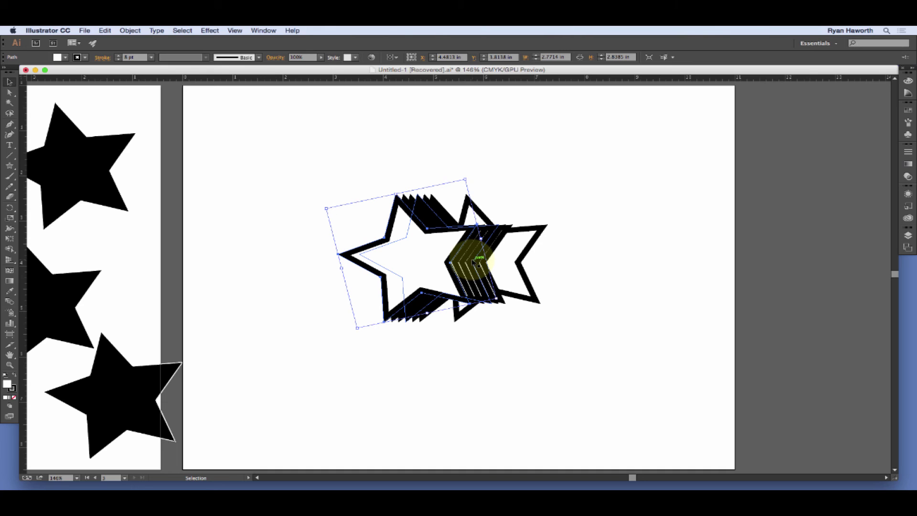
pyautogui.press('super+z')
pyautogui.press('super+z')
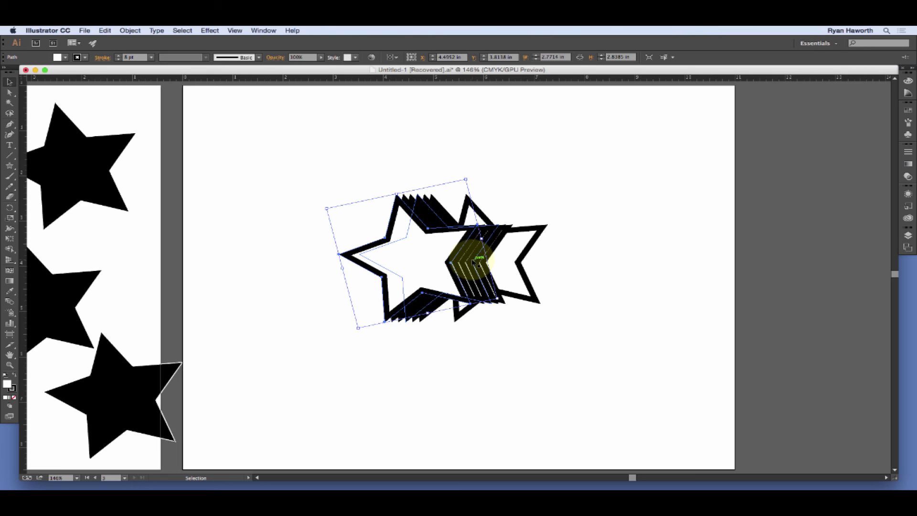
# Duplicate the leftmost star to the left by a ten-times nudge and shift the copy four more such increments.
pyautogui.press('shift')
pyautogui.hotkey('alt', 'shift', 'Left')
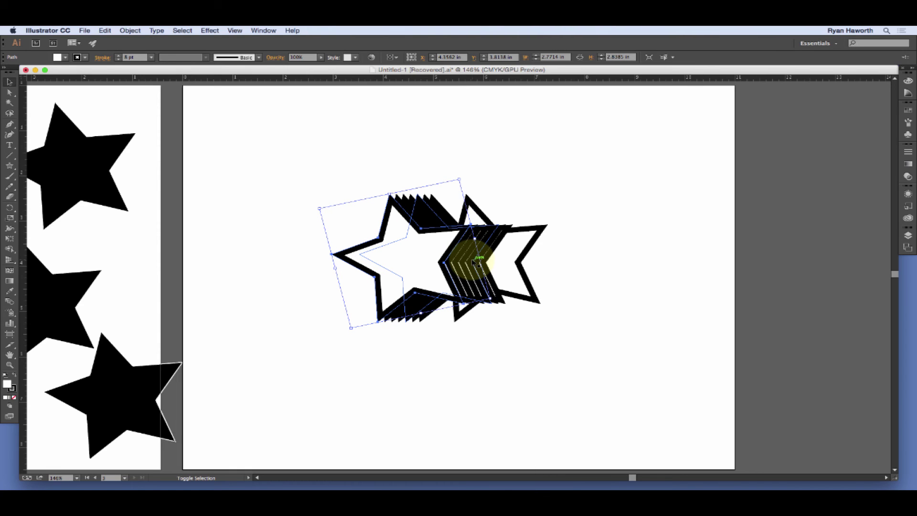
pyautogui.hotkey('alt', 'shift', 'Left')
pyautogui.hotkey('alt', 'shift', 'Left')
pyautogui.hotkey('alt', 'shift', 'Left')
pyautogui.hotkey('alt', 'shift', 'Left')
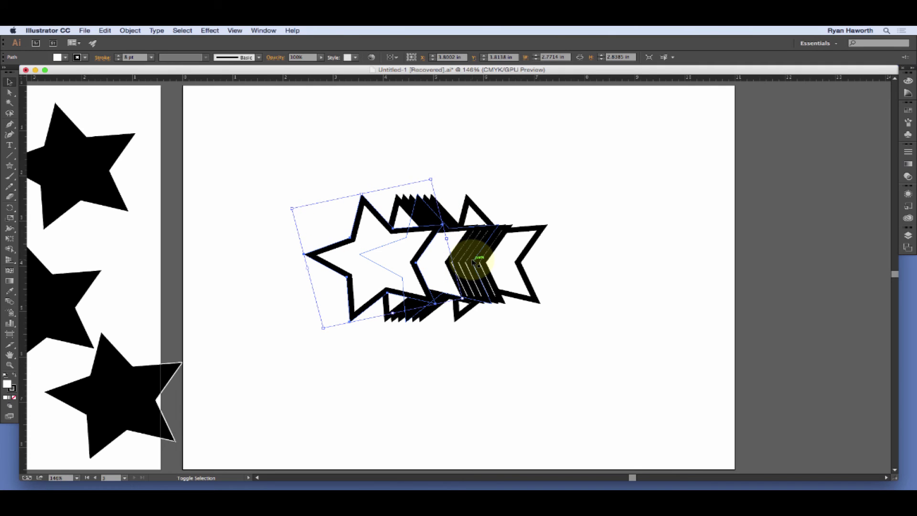
# Build a second cluster by duplicating the leftmost star five times to the left in ten-times nudge increments.
pyautogui.hotkey('alt', 'shift', 'Left')
pyautogui.hotkey('alt', 'shift', 'Left')
pyautogui.hotkey('alt', 'shift', 'Left')
pyautogui.hotkey('alt', 'shift', 'Left')
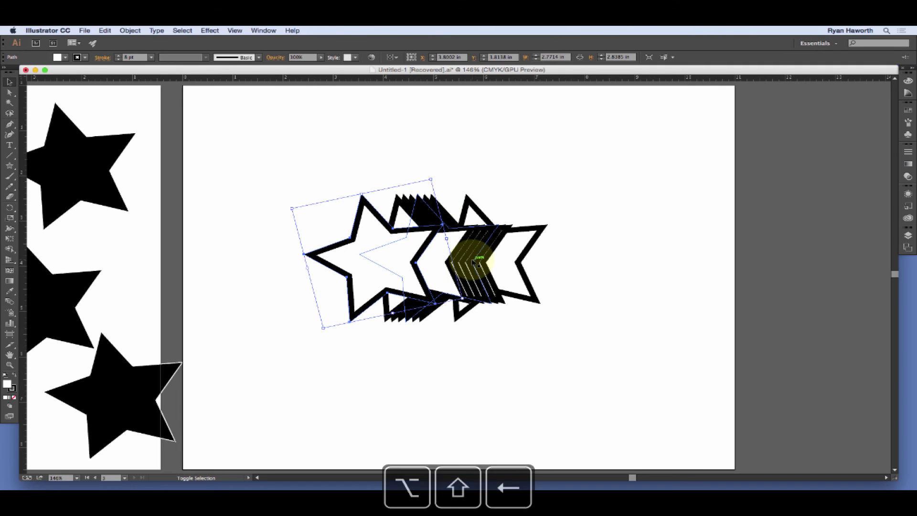
pyautogui.hotkey('alt', 'shift', 'Left')
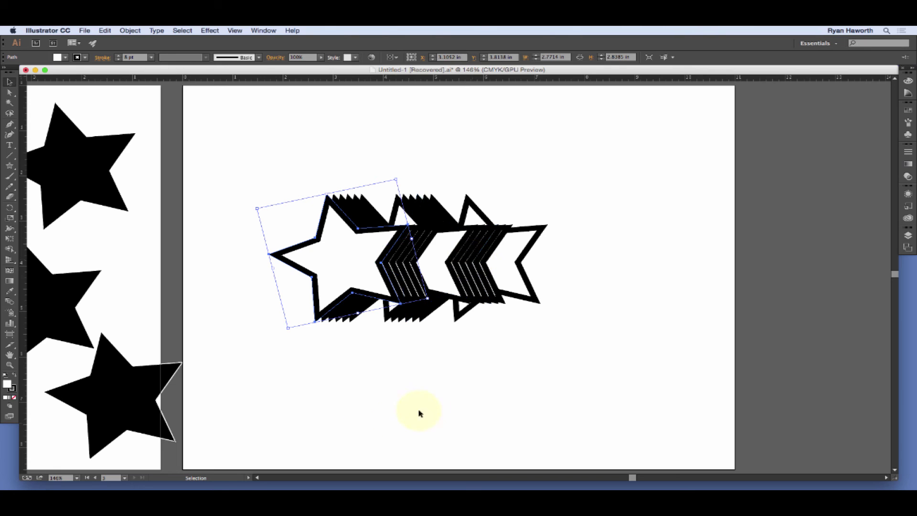
# Select all the overlapping stars except the leftmost, middle and rightmost ones.
pyautogui.moveTo(312, 368); pyautogui.dragTo(534, 176)
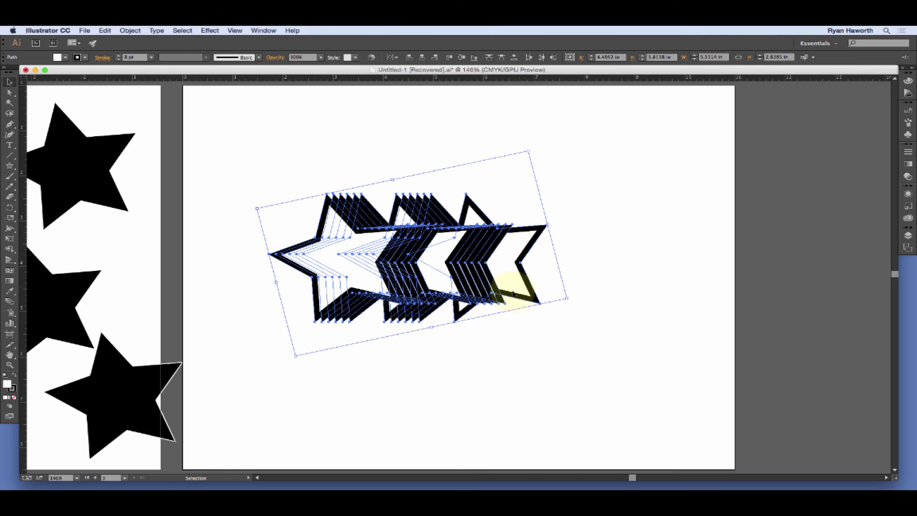
pyautogui.keyDown('shift'); pyautogui.click(503, 264); pyautogui.keyUp('shift')
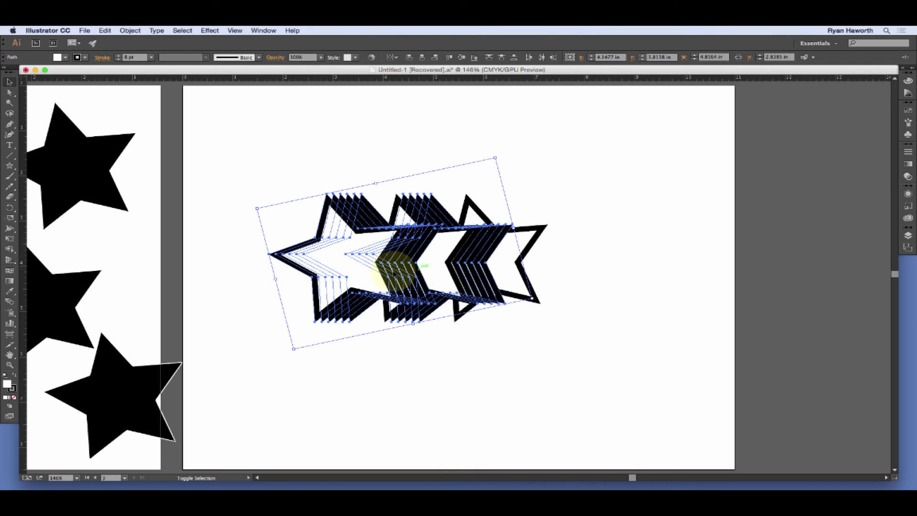
pyautogui.keyDown('shift'); pyautogui.click(346, 263); pyautogui.keyUp('shift')
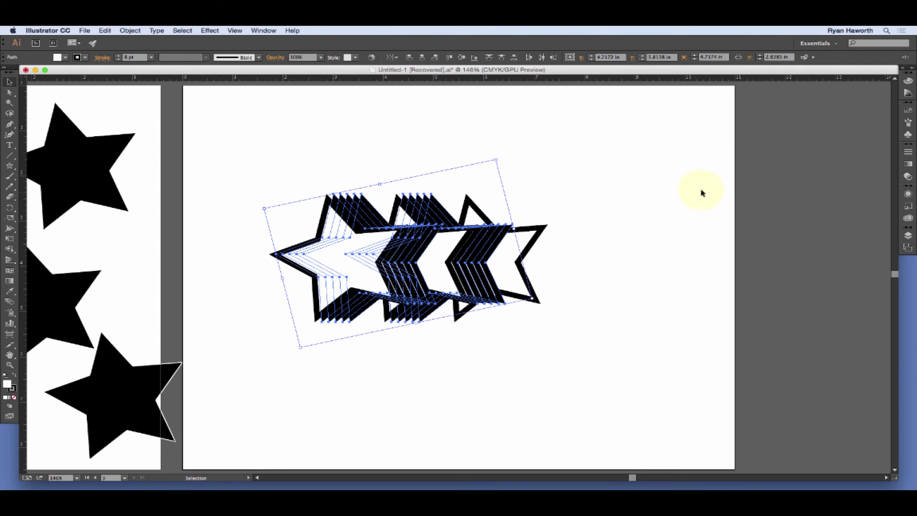
# Change the selected stars' stroke to bright green from the colour spectrum and deselect them.
pyautogui.click(908, 82)
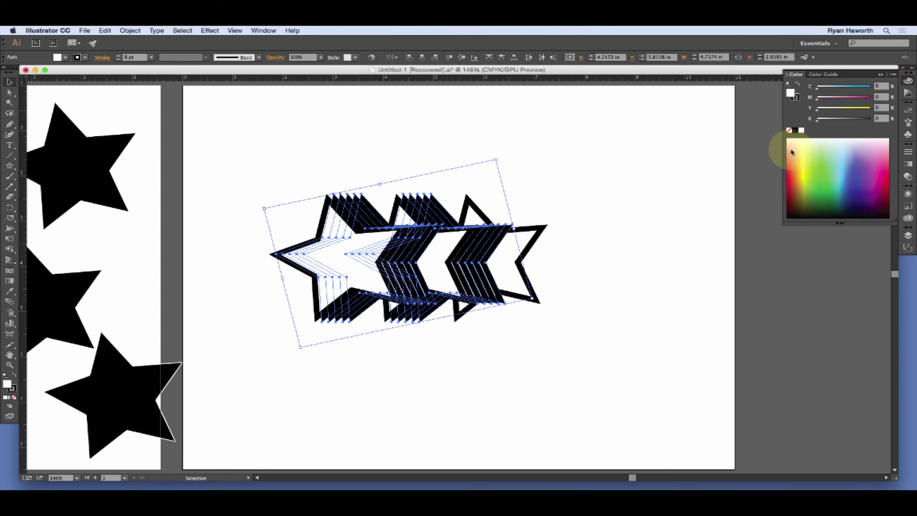
pyautogui.click(795, 96)
pyautogui.click(806, 148)
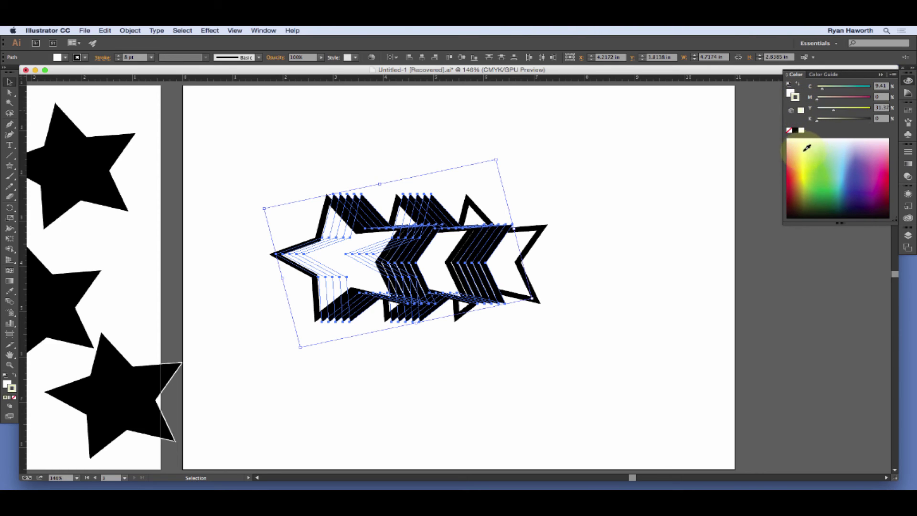
pyautogui.click(816, 166)
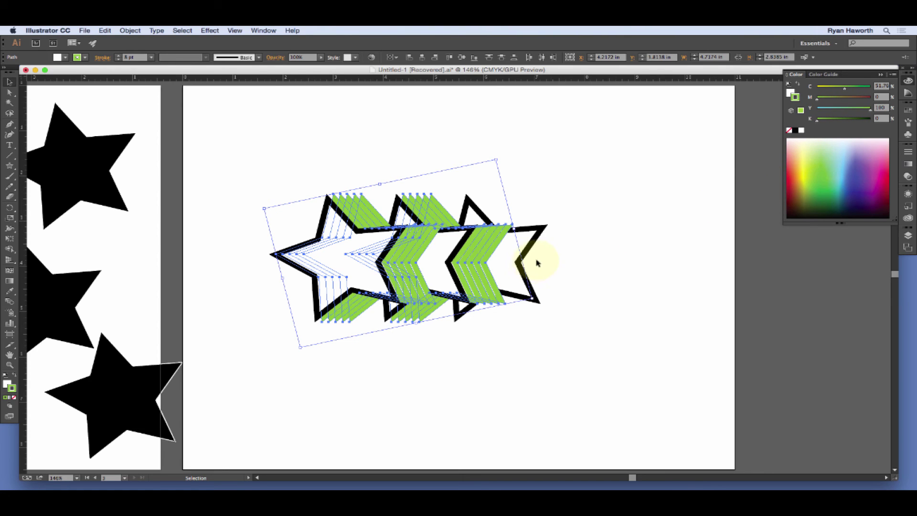
pyautogui.click(585, 274)
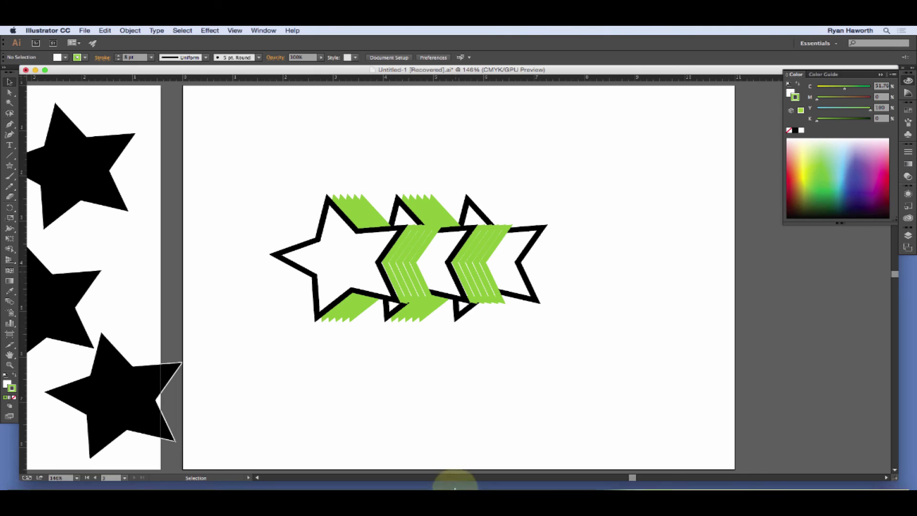
pyautogui.click(457, 476)
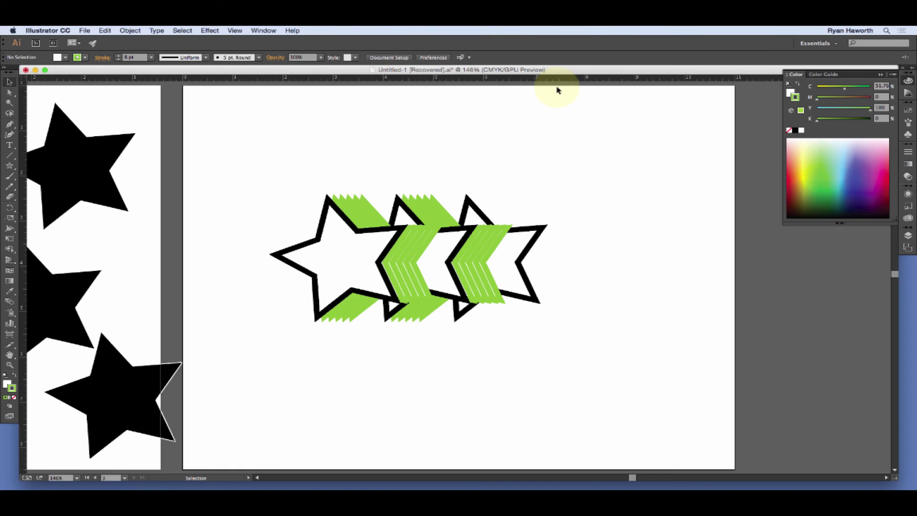
pyautogui.press('XF86AudioMute')
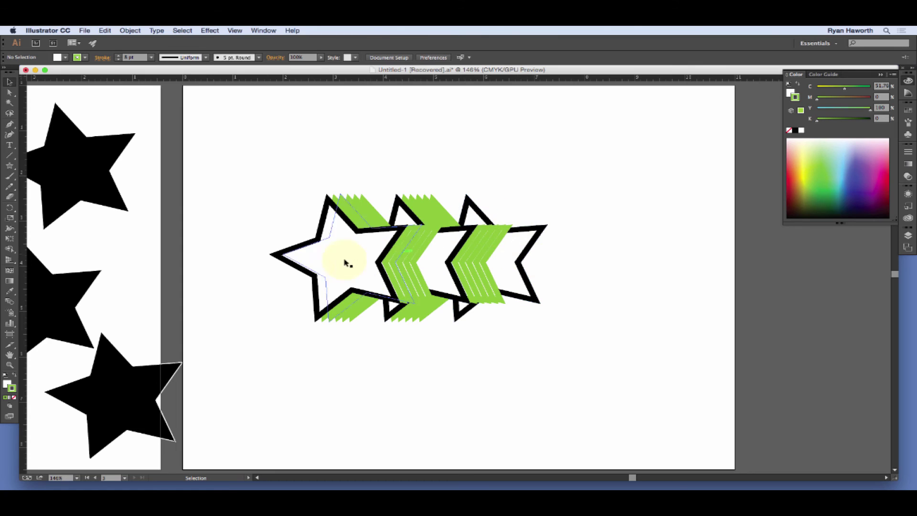
# Copy the leftmost black-outlined star, paste it and move the pasted star to the artboard's lower-right area.
pyautogui.click(322, 252)
pyautogui.click(348, 257)
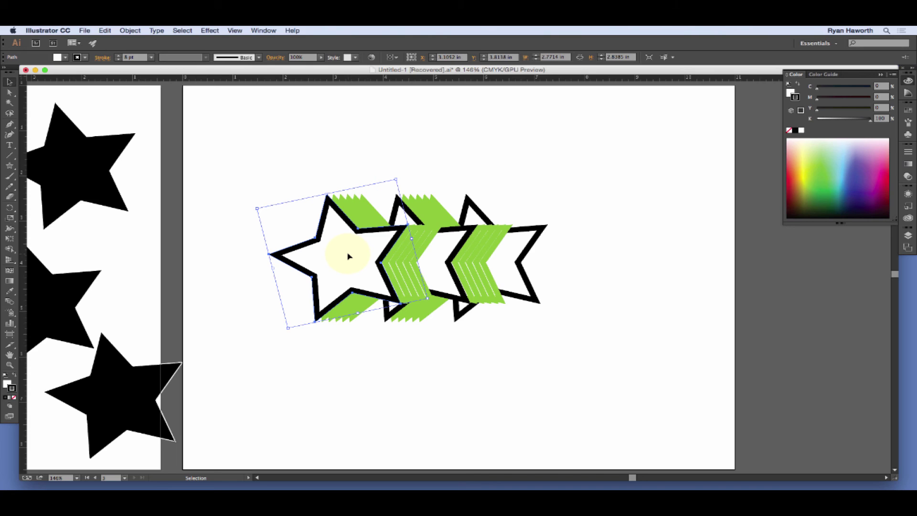
pyautogui.press('a')
pyautogui.press('super+c')
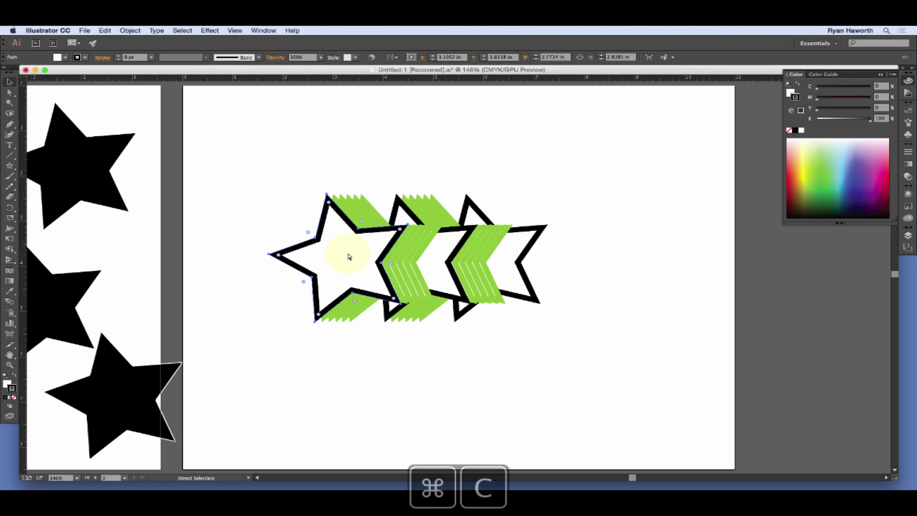
pyautogui.press('v')
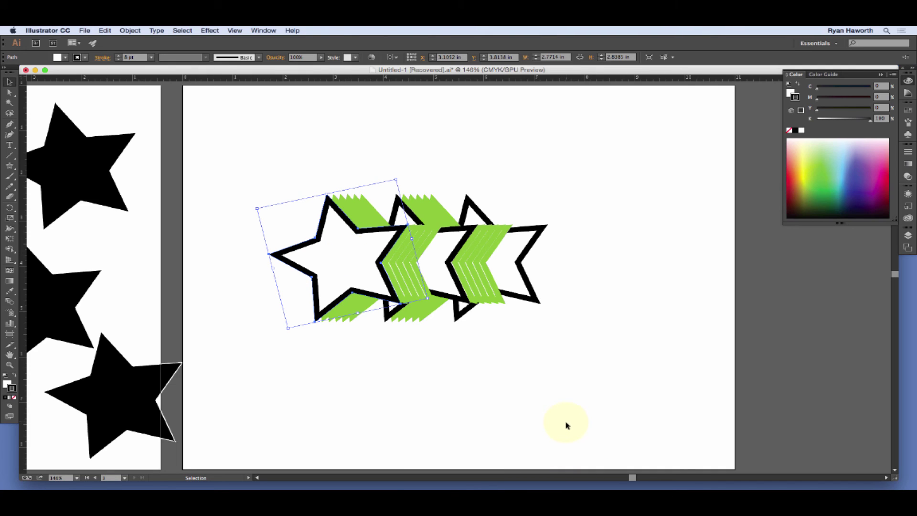
pyautogui.press('super+v')
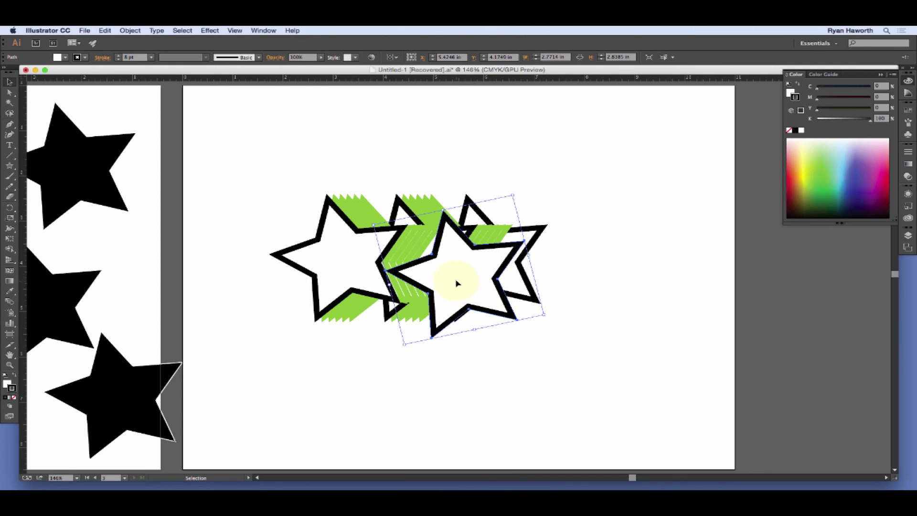
pyautogui.moveTo(458, 265); pyautogui.dragTo(640, 380)
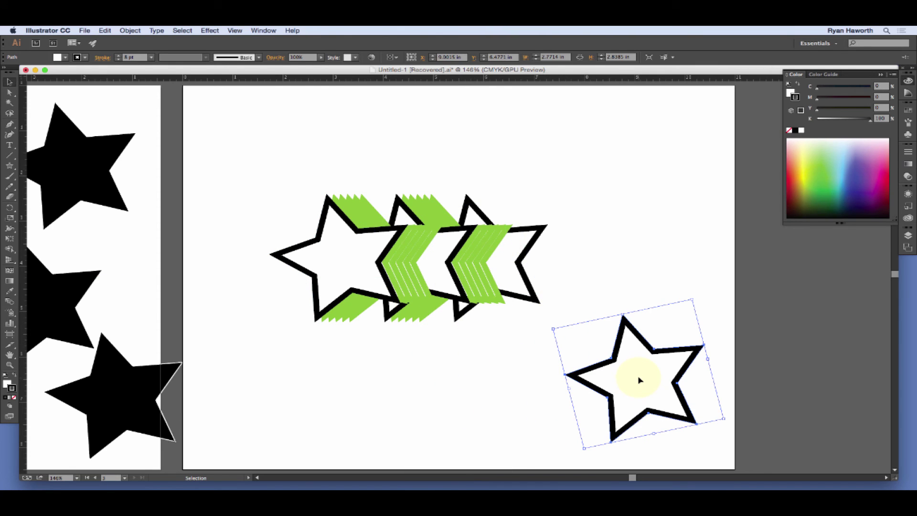